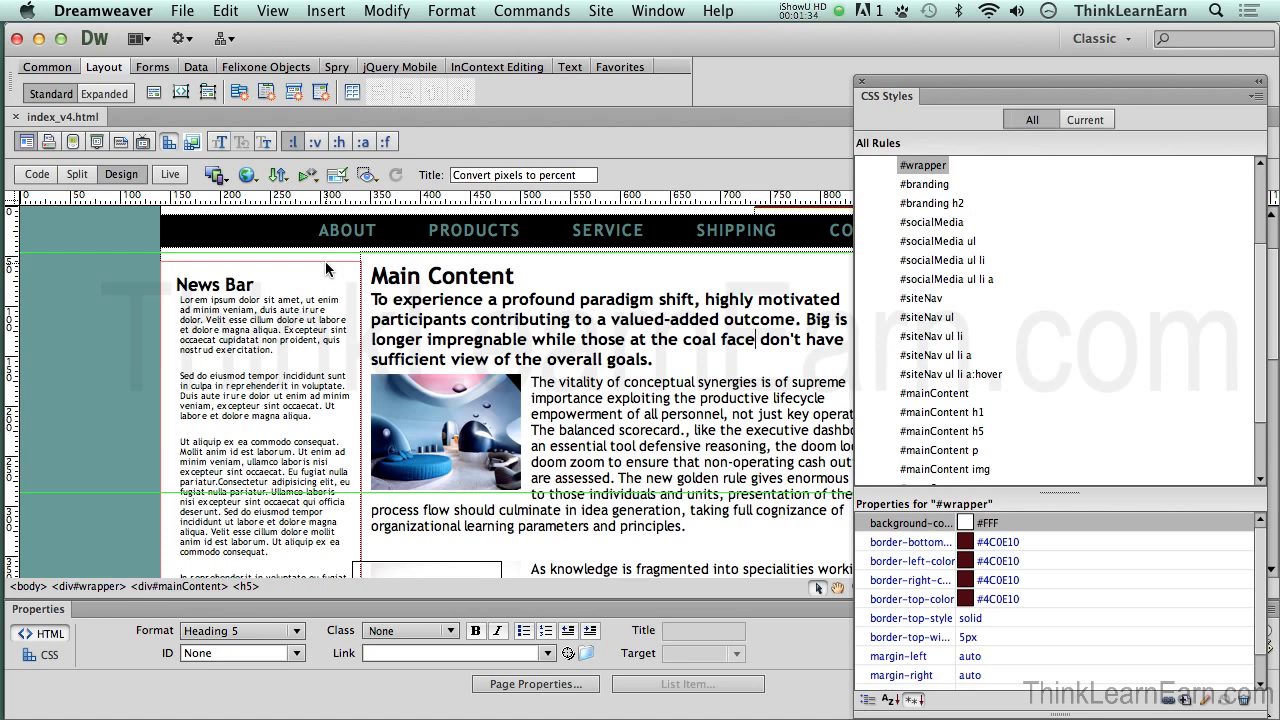
Step: Move the floating CSS Styles panel below the toolbars and place the insertion point in the site navigation between PRODUCTS and SERVICE
{"action": "left_click_drag", "start_coordinate": [905, 94], "coordinate": [906, 326]}
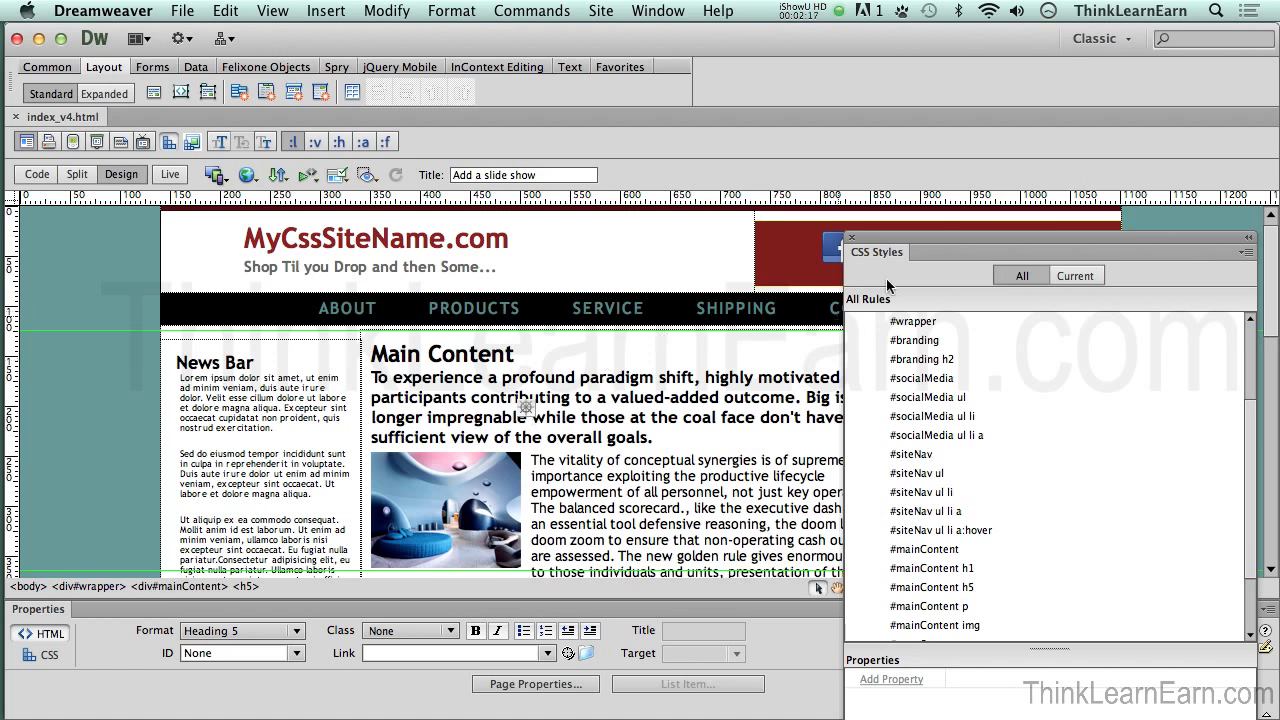
{"action": "left_click_drag", "start_coordinate": [907, 248], "coordinate": [958, 226]}
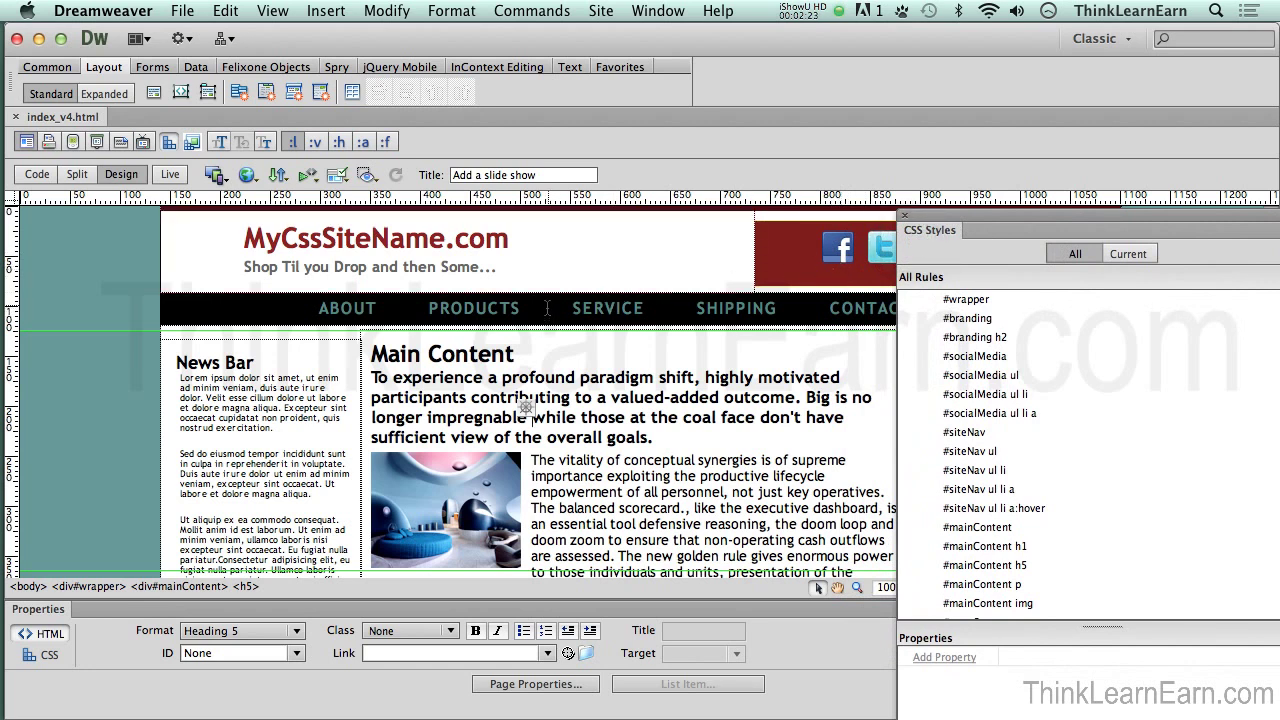
{"action": "left_click", "coordinate": [547, 308]}
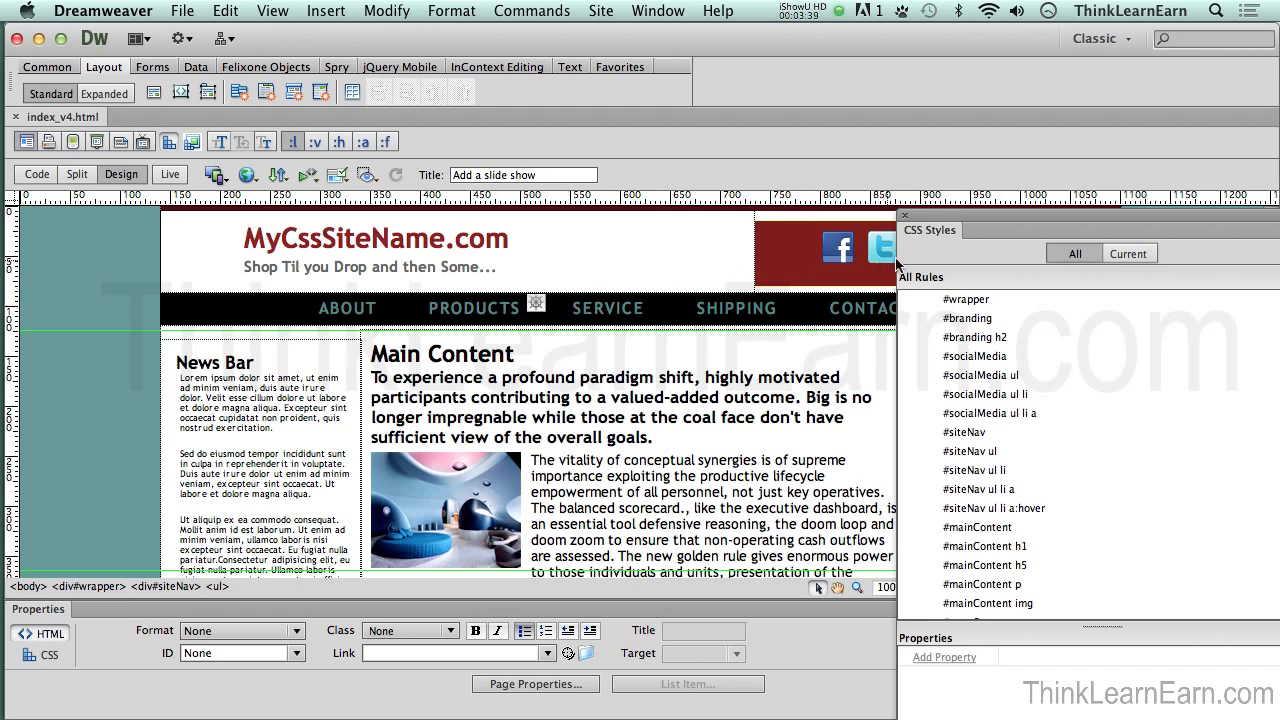
{"action": "left_click", "coordinate": [1126, 44]}
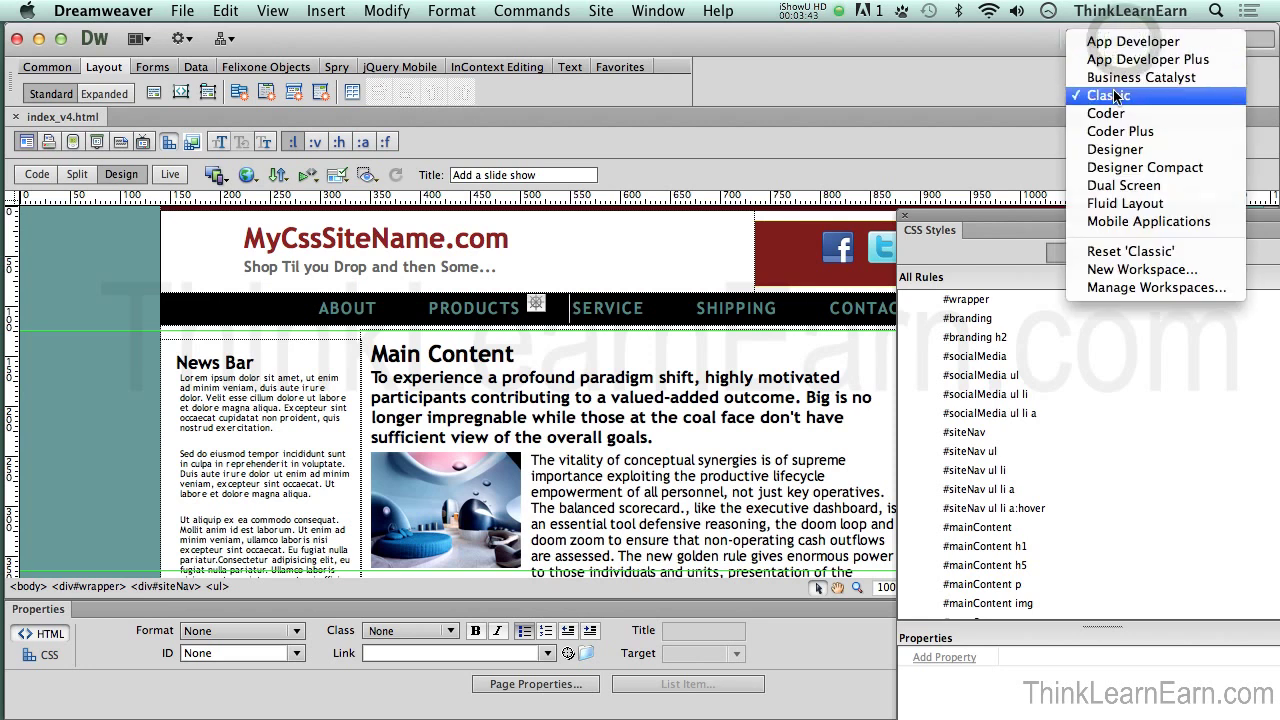
{"action": "left_click", "coordinate": [1045, 44]}
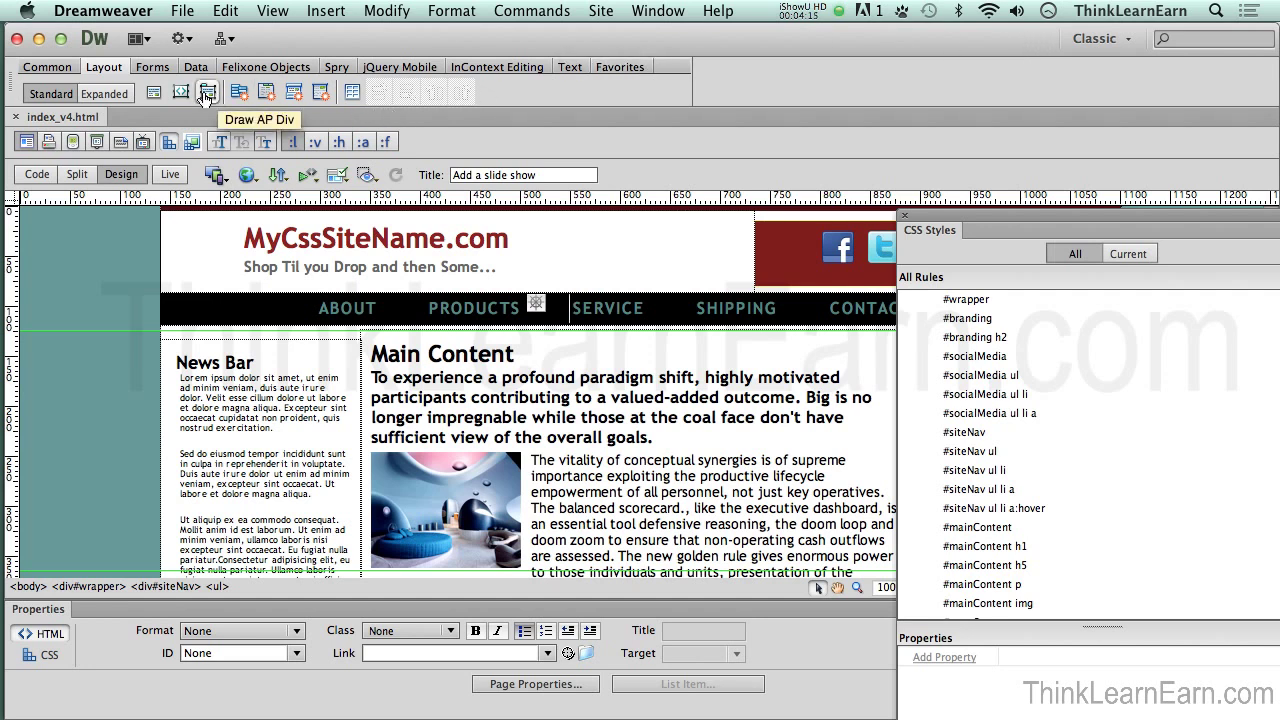
{"action": "left_click", "coordinate": [56, 67]}
{"action": "left_click", "coordinate": [96, 67]}
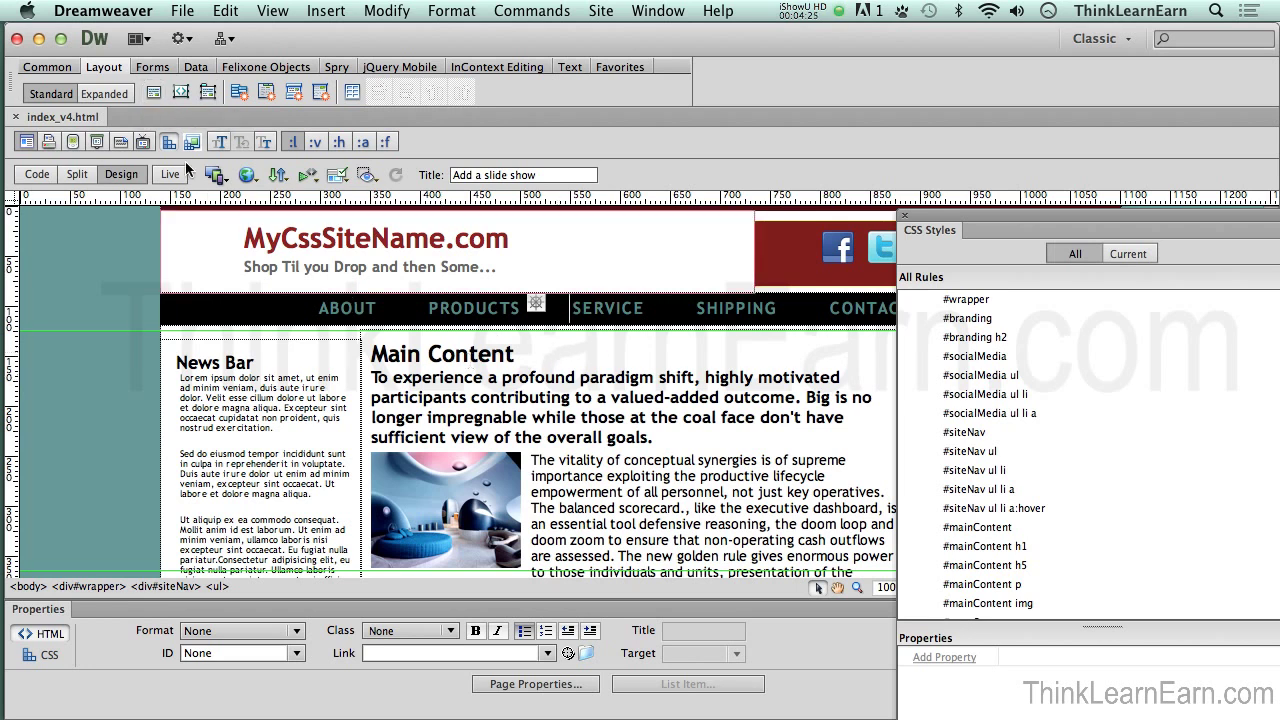
Step: Insert a div with the ID slideShow after the siteNav div tag
{"action": "left_click", "coordinate": [154, 94]}
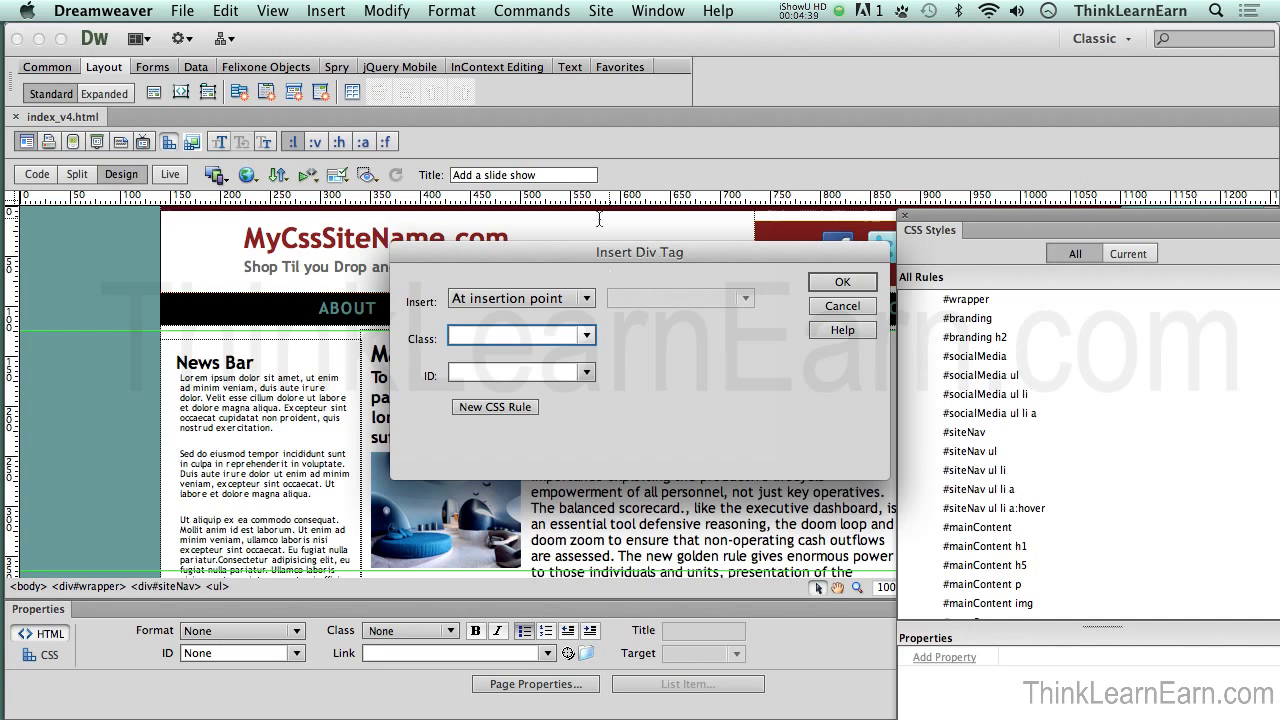
{"action": "left_click", "coordinate": [568, 300]}
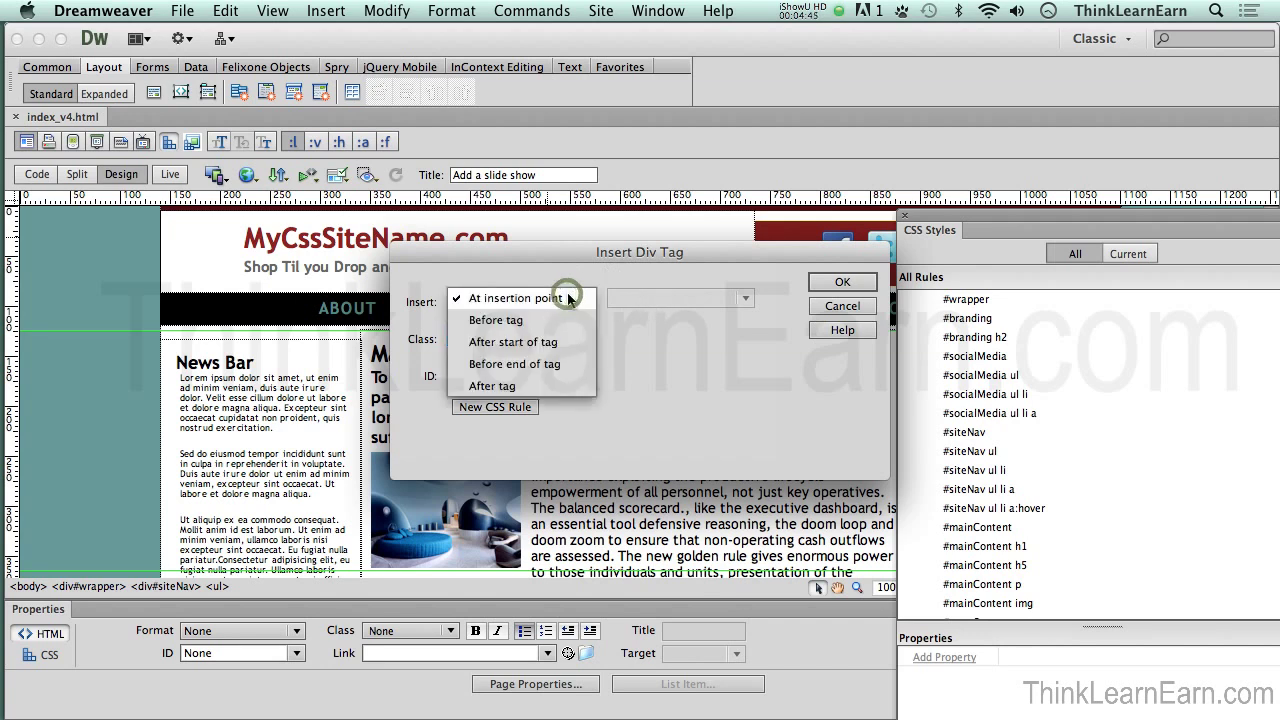
{"action": "left_click", "coordinate": [527, 384]}
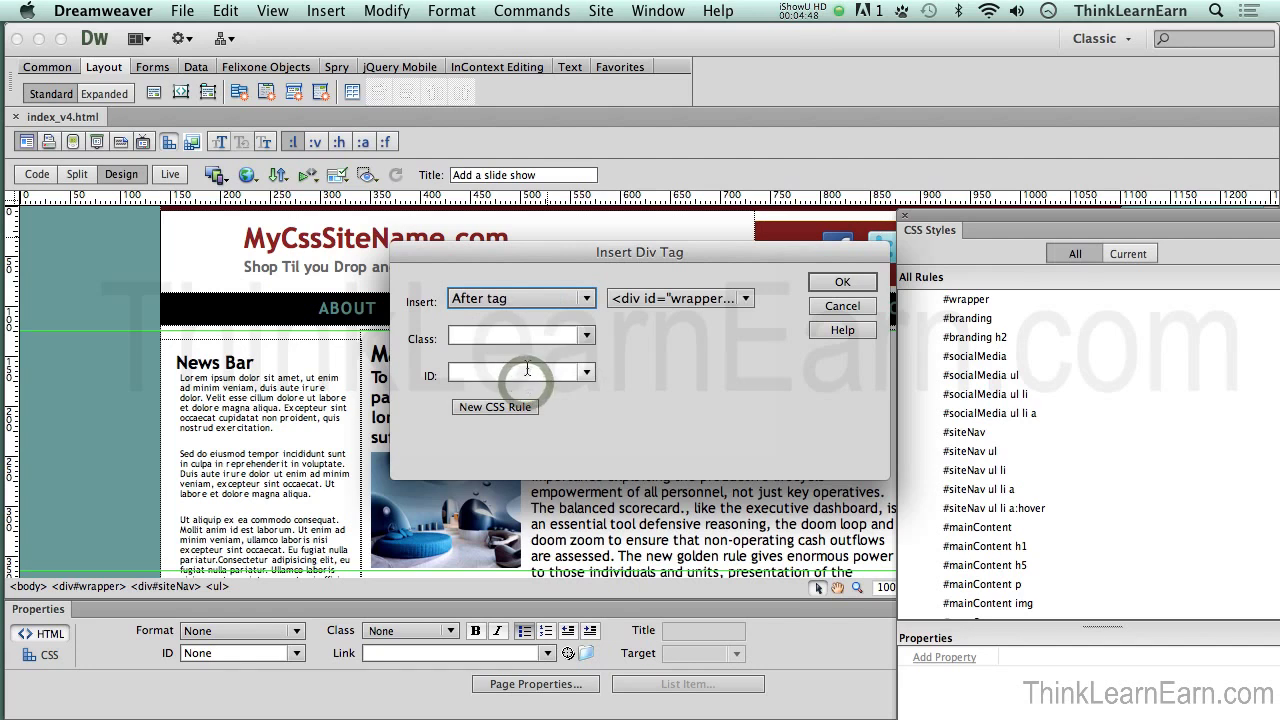
{"action": "left_click", "coordinate": [709, 302]}
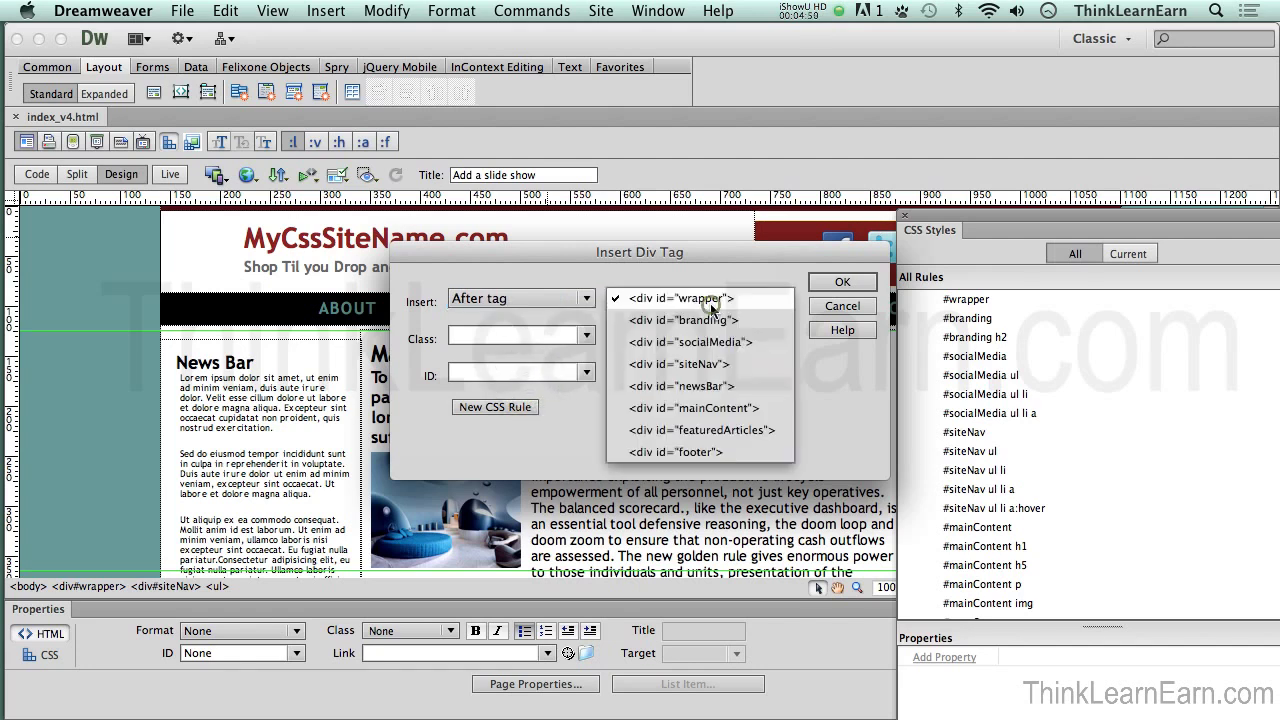
{"action": "left_click", "coordinate": [708, 364]}
{"action": "left_click", "coordinate": [545, 372]}
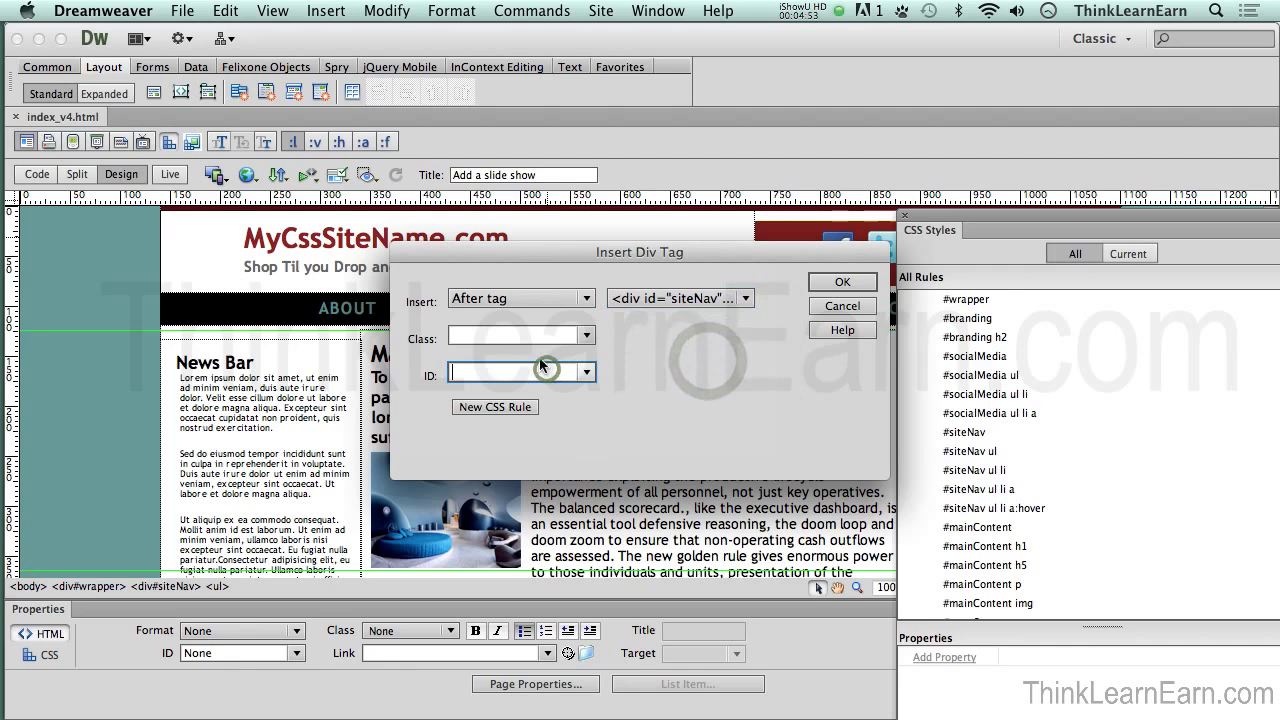
{"action": "type", "text": "slide"}
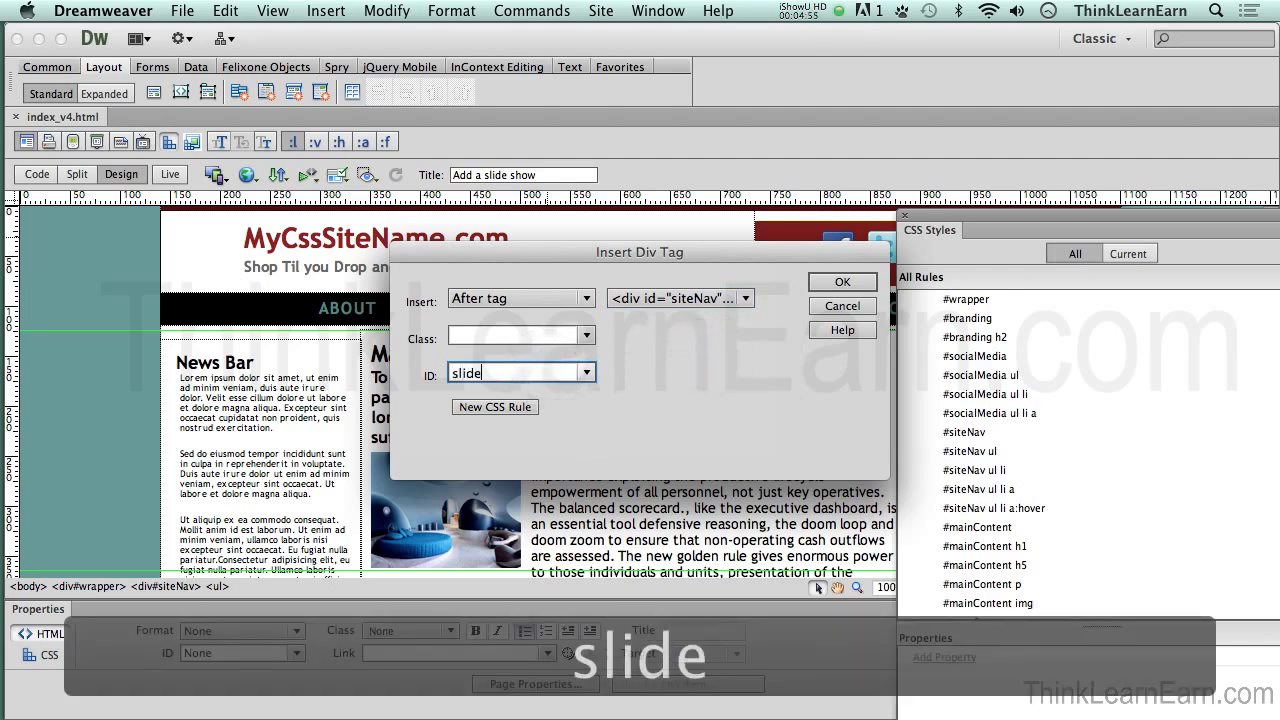
{"action": "type", "text": "Show"}
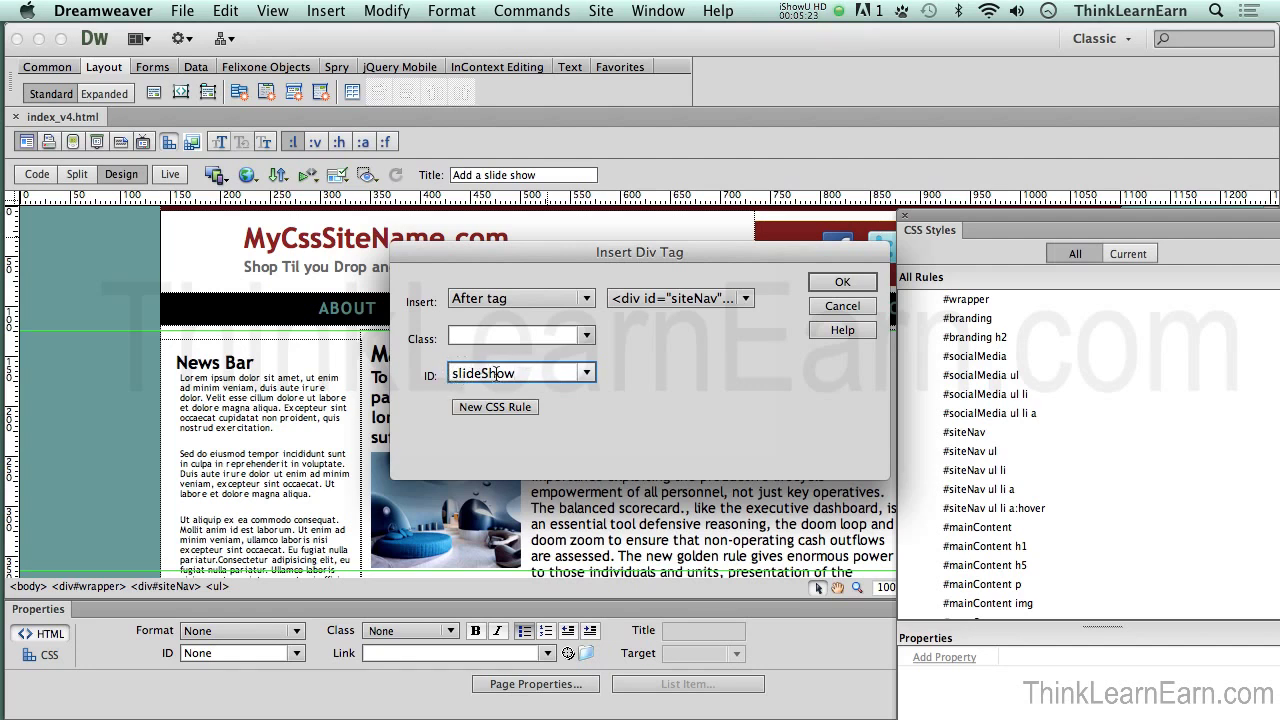
{"action": "left_click", "coordinate": [840, 285]}
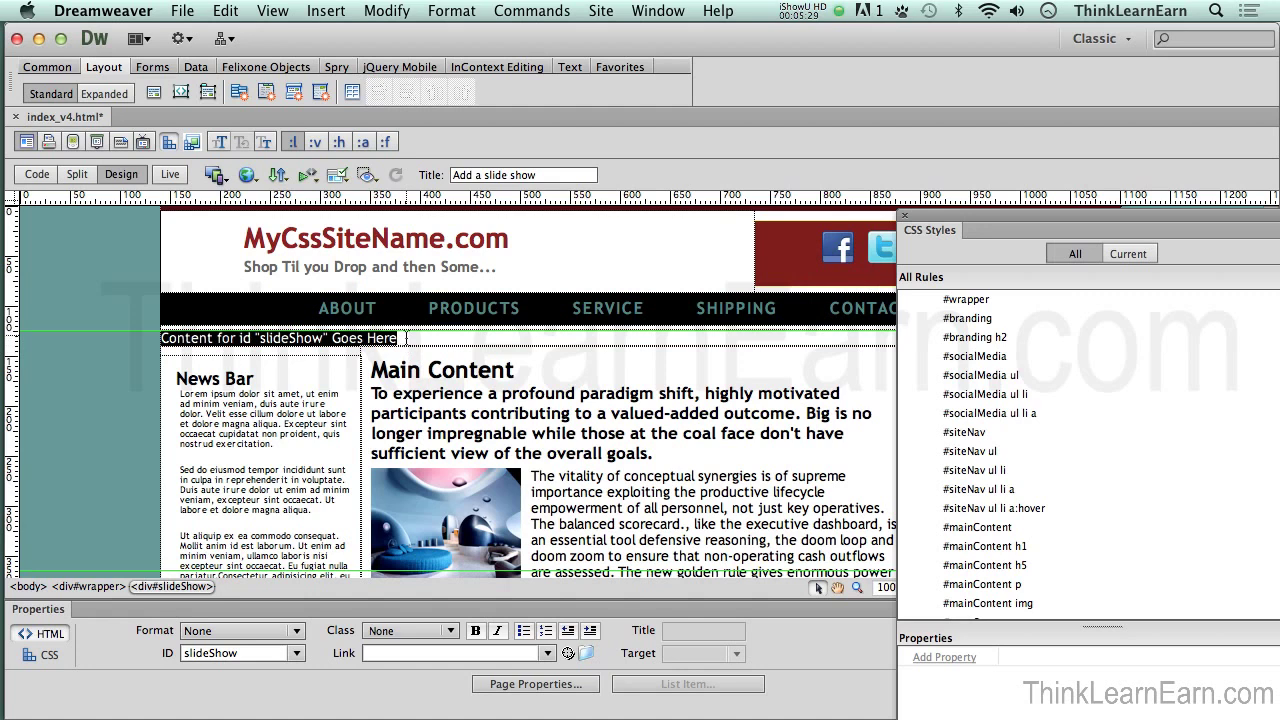
Step: Deselect the slideShow placeholder text and move the CSS Styles panel down below the header's social media icons
{"action": "left_click", "coordinate": [405, 338]}
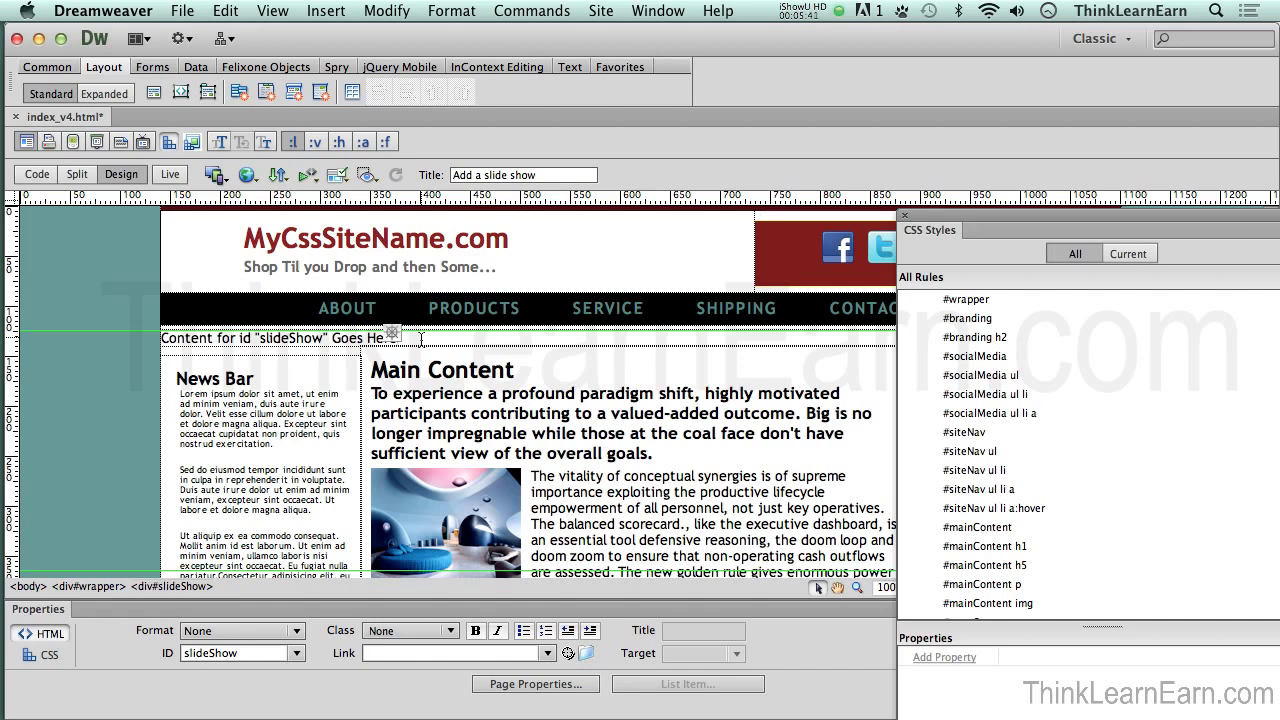
{"action": "left_click_drag", "start_coordinate": [1030, 209], "coordinate": [1018, 341]}
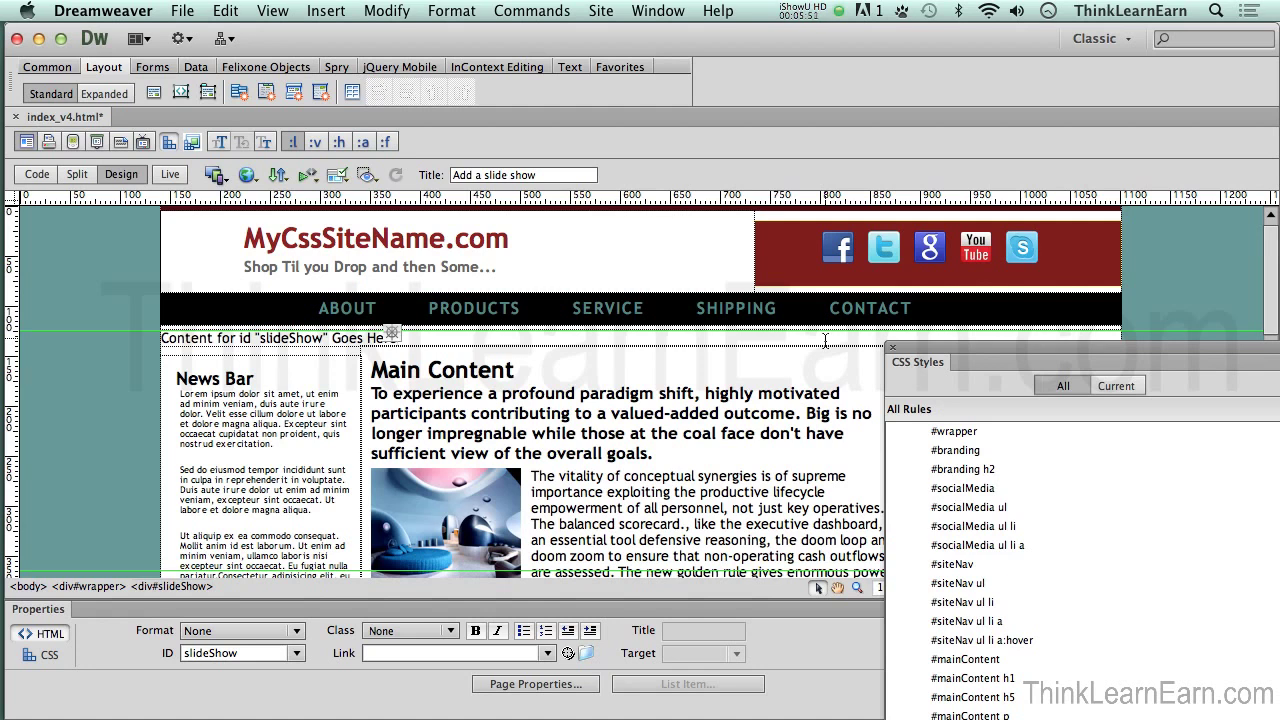
{"action": "left_click_drag", "start_coordinate": [923, 344], "coordinate": [928, 277]}
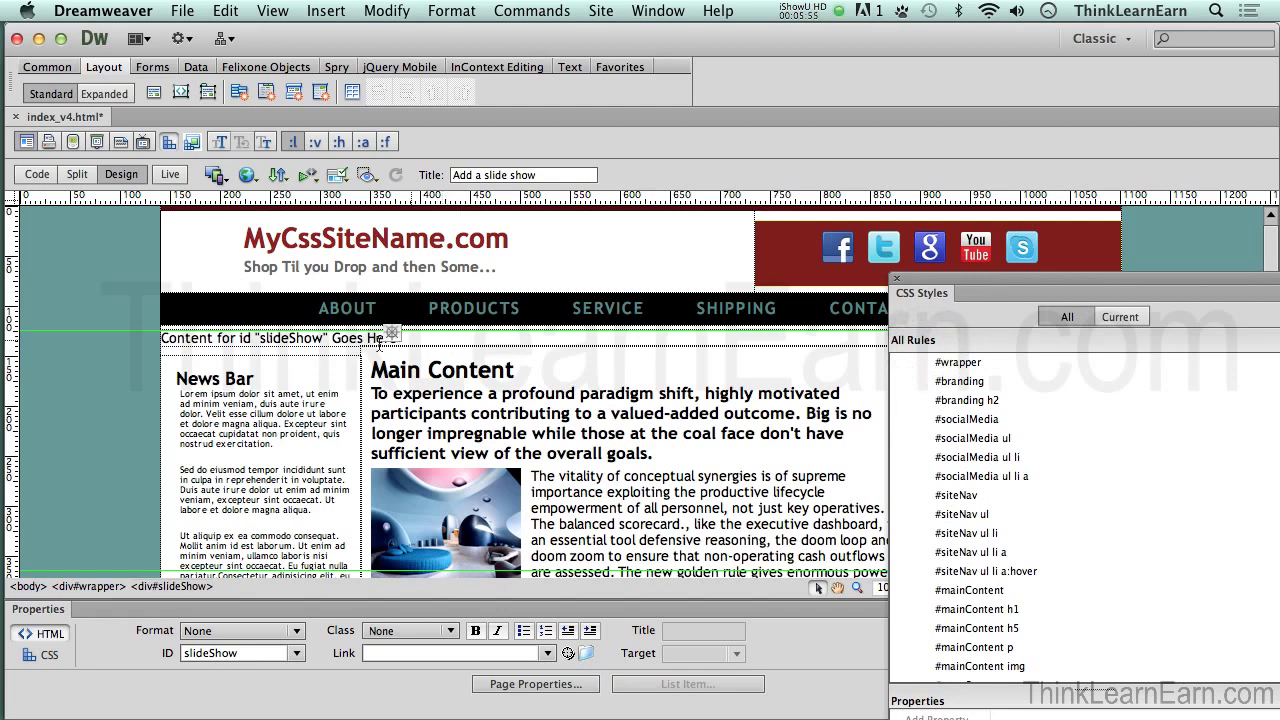
Step: Change the slideShow div tag to an HTML5 section tag, keeping its ID, and save the page
{"action": "left_click", "coordinate": [304, 337]}
{"action": "left_click", "coordinate": [190, 586]}
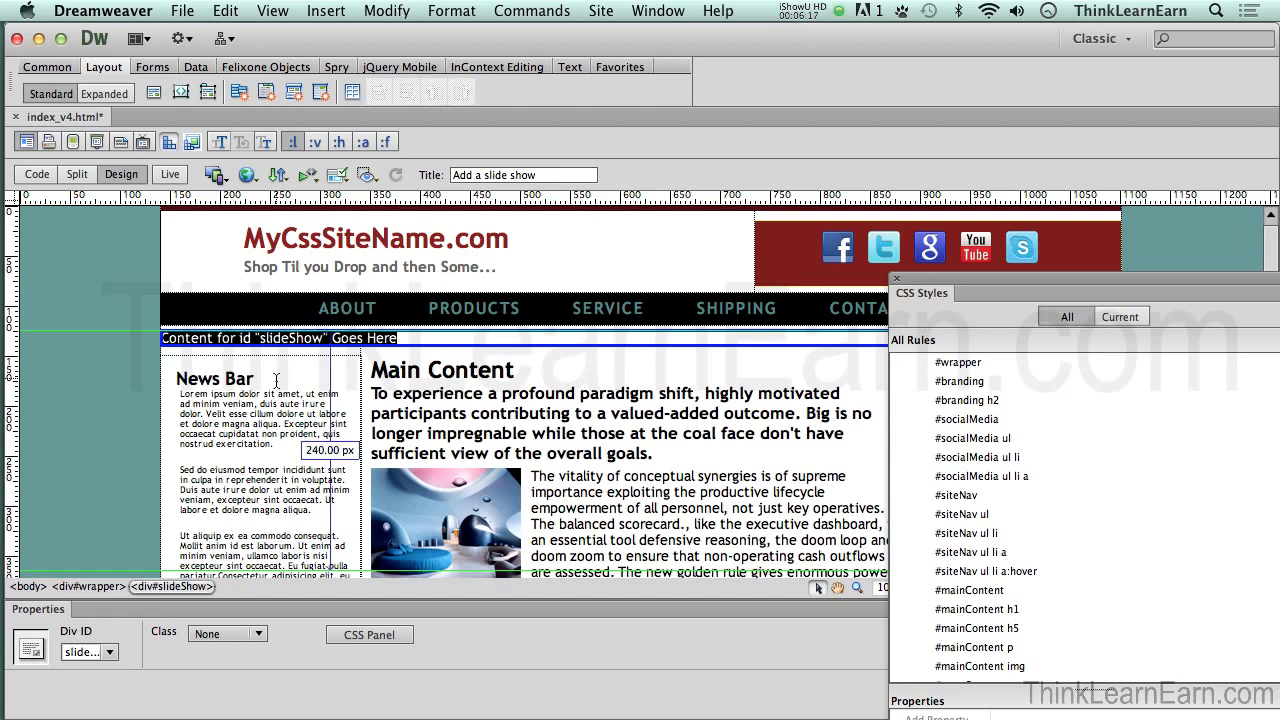
{"action": "key", "text": "super+t"}
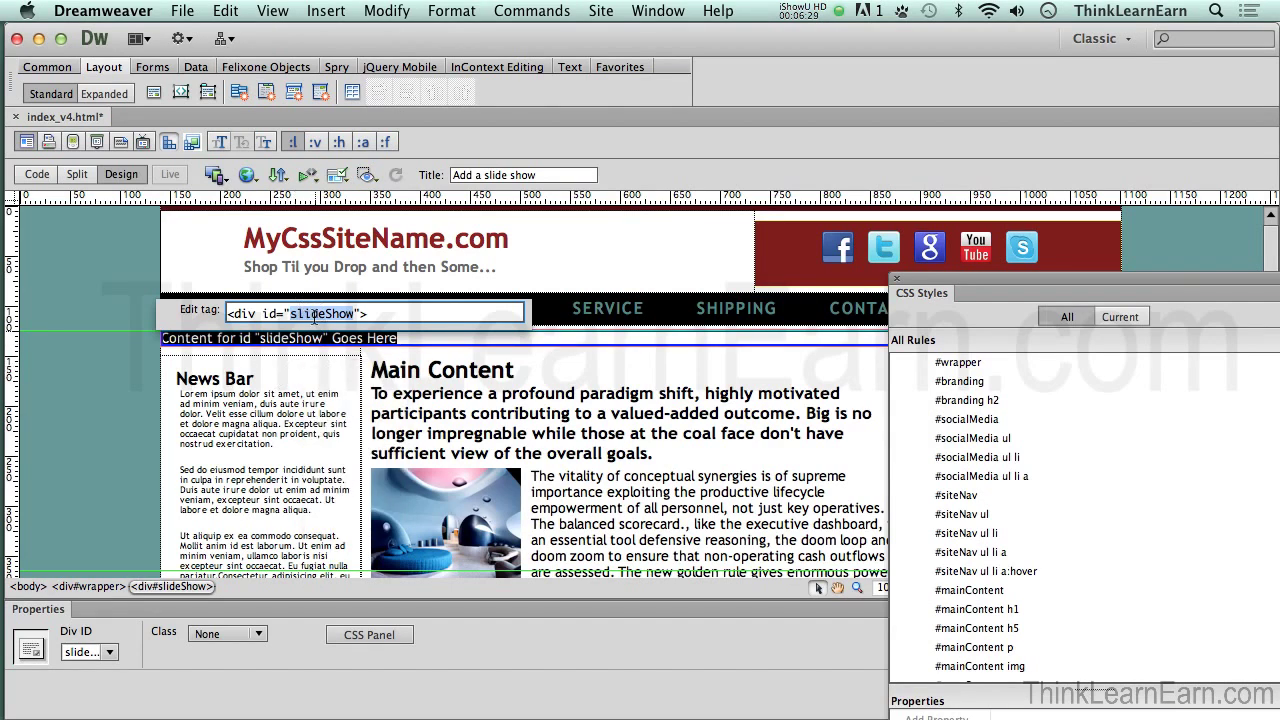
{"action": "double_click", "coordinate": [242, 313]}
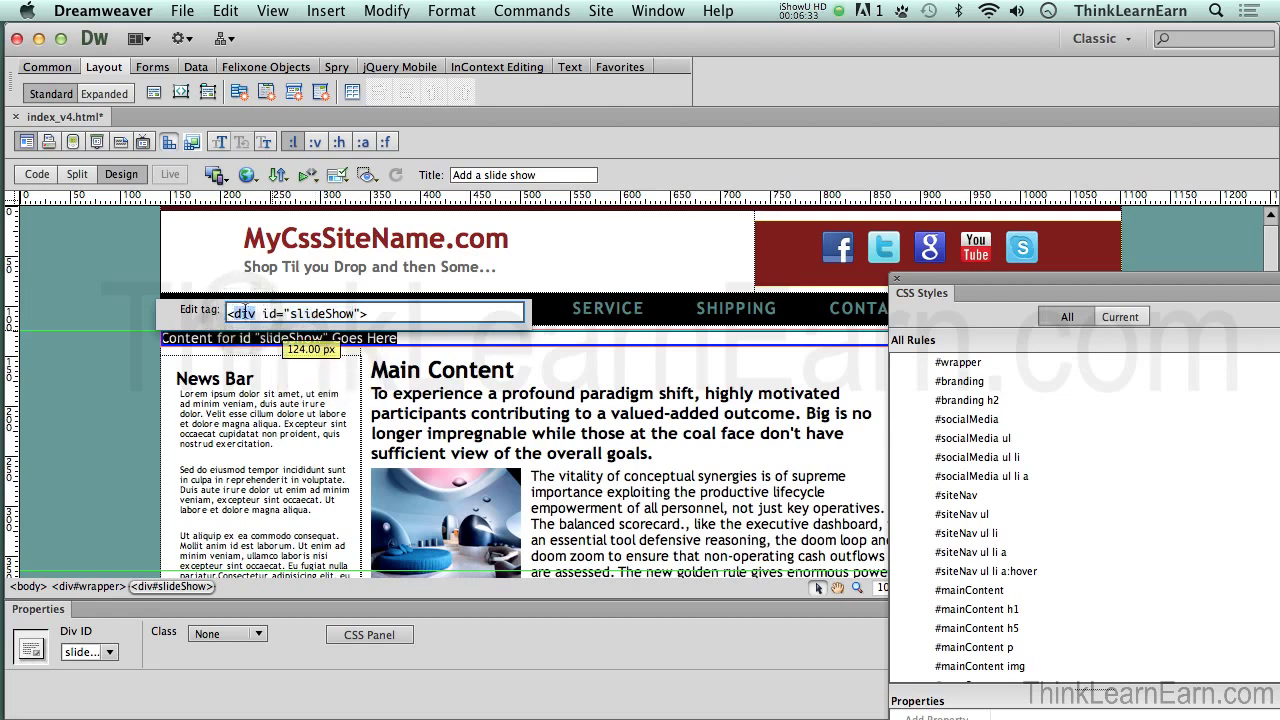
{"action": "type", "text": "sec"}
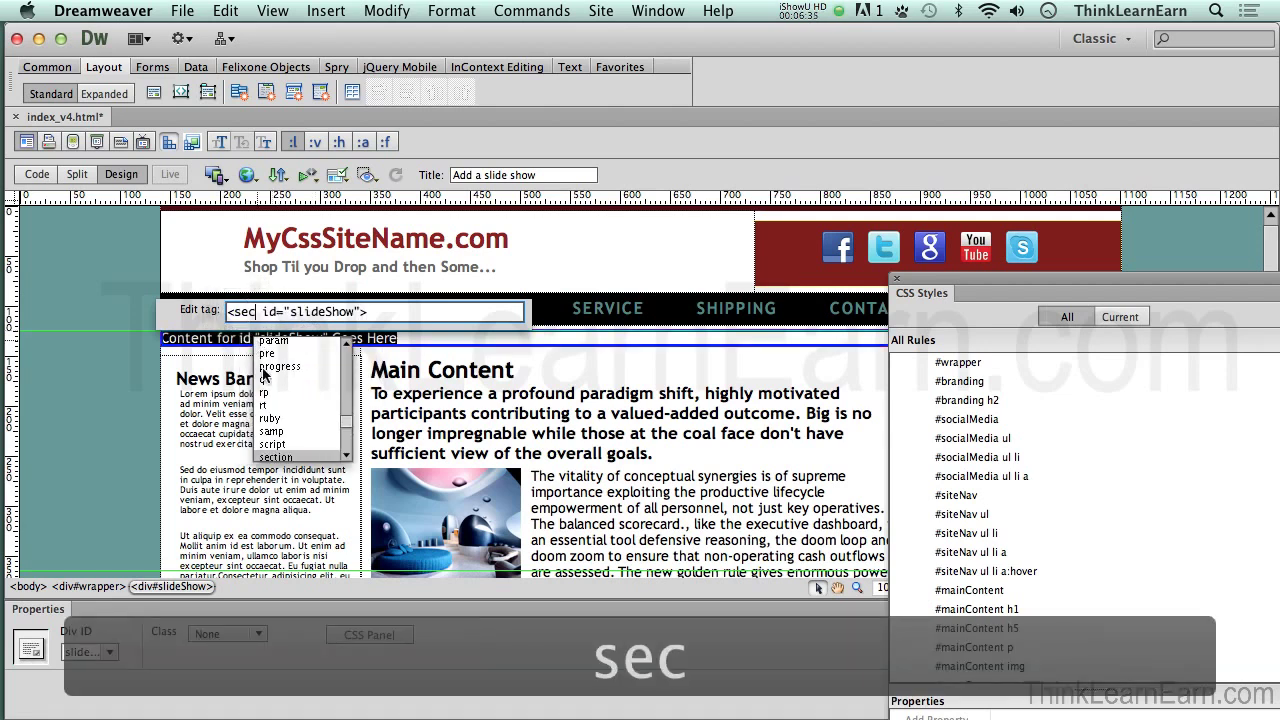
{"action": "double_click", "coordinate": [276, 457]}
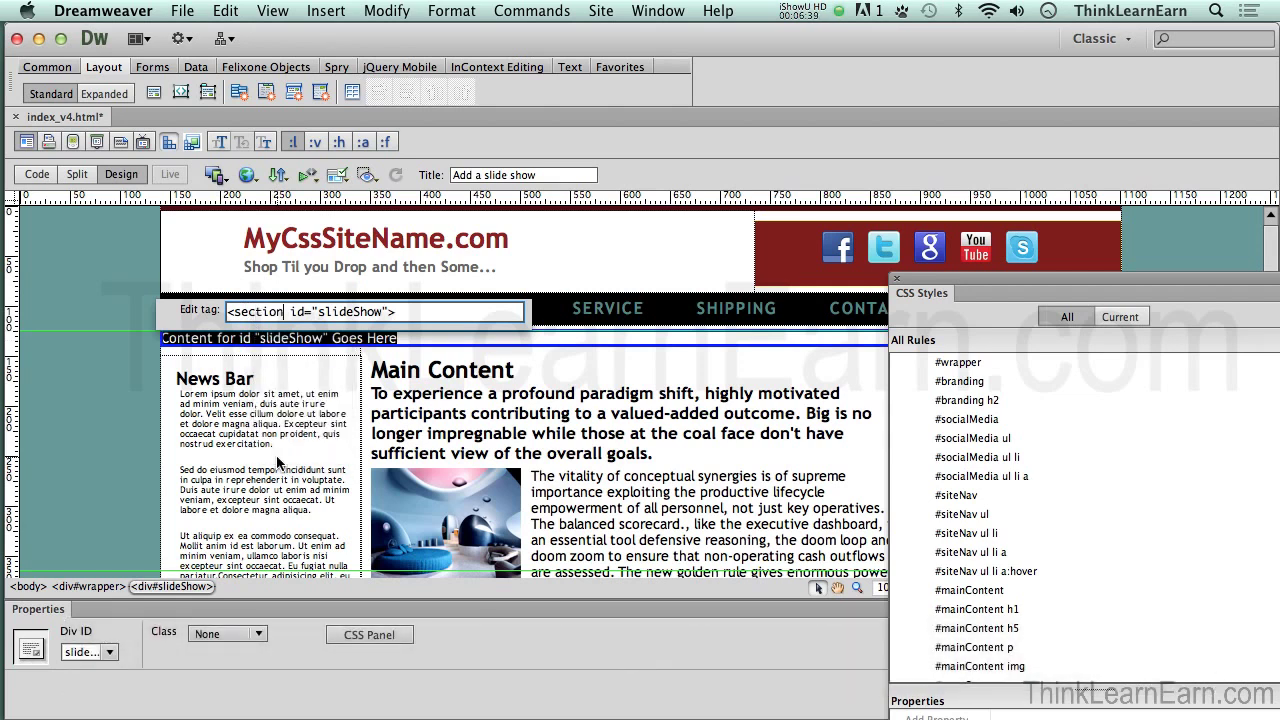
{"action": "key", "text": "Return"}
{"action": "key", "text": "super+s"}
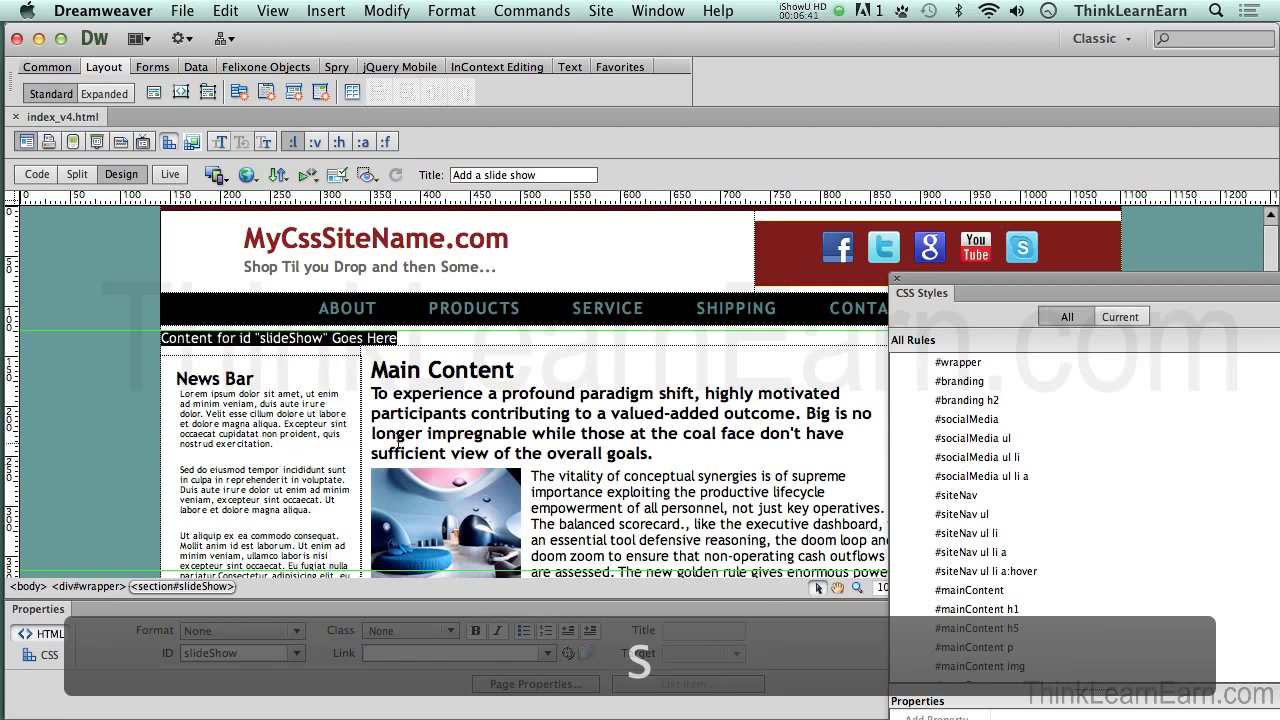
Step: Examine the source code around the main content and compare the tag hierarchy of the slideShow section with the main content
{"action": "left_click", "coordinate": [432, 412]}
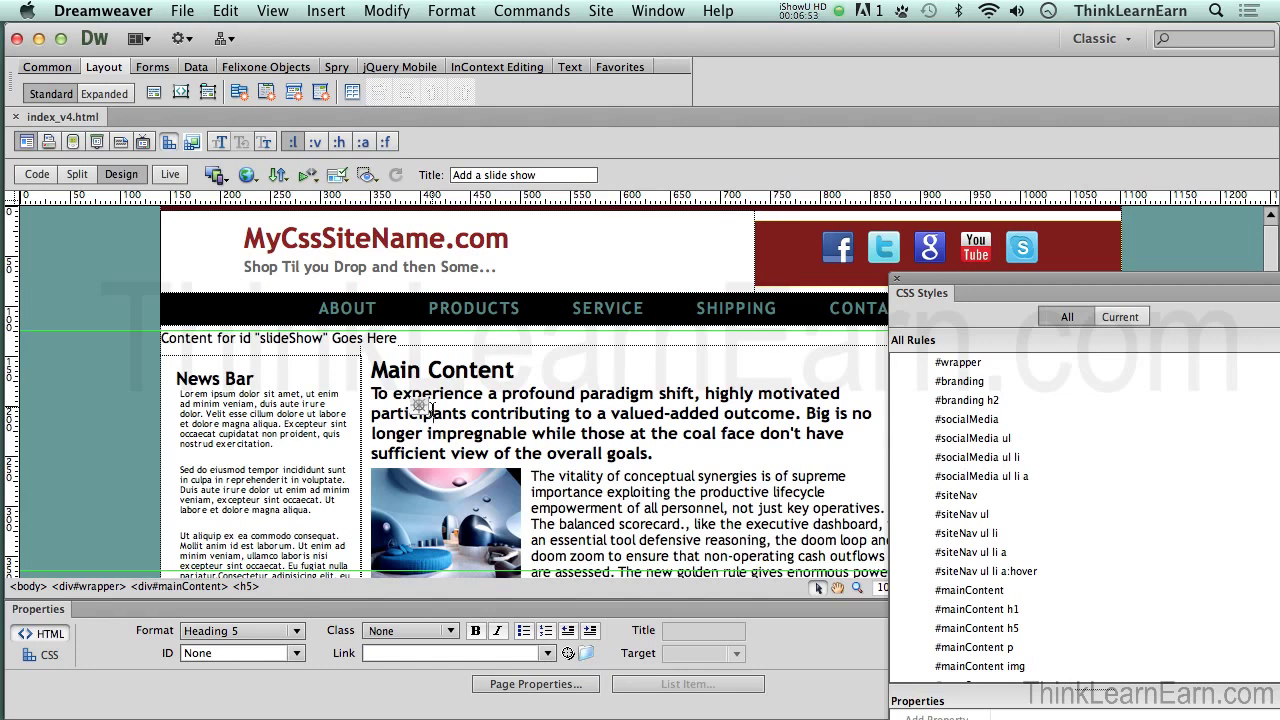
{"action": "left_click", "coordinate": [37, 174]}
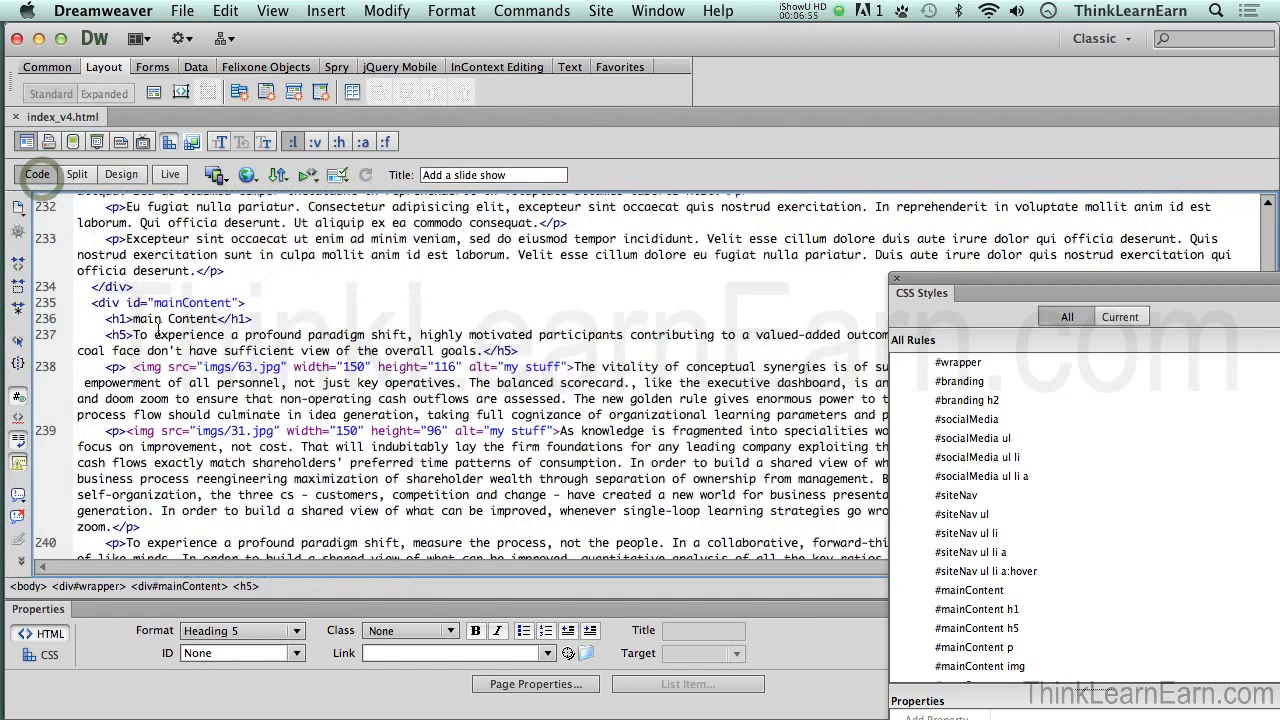
{"action": "left_click_drag", "start_coordinate": [170, 245], "coordinate": [272, 463]}
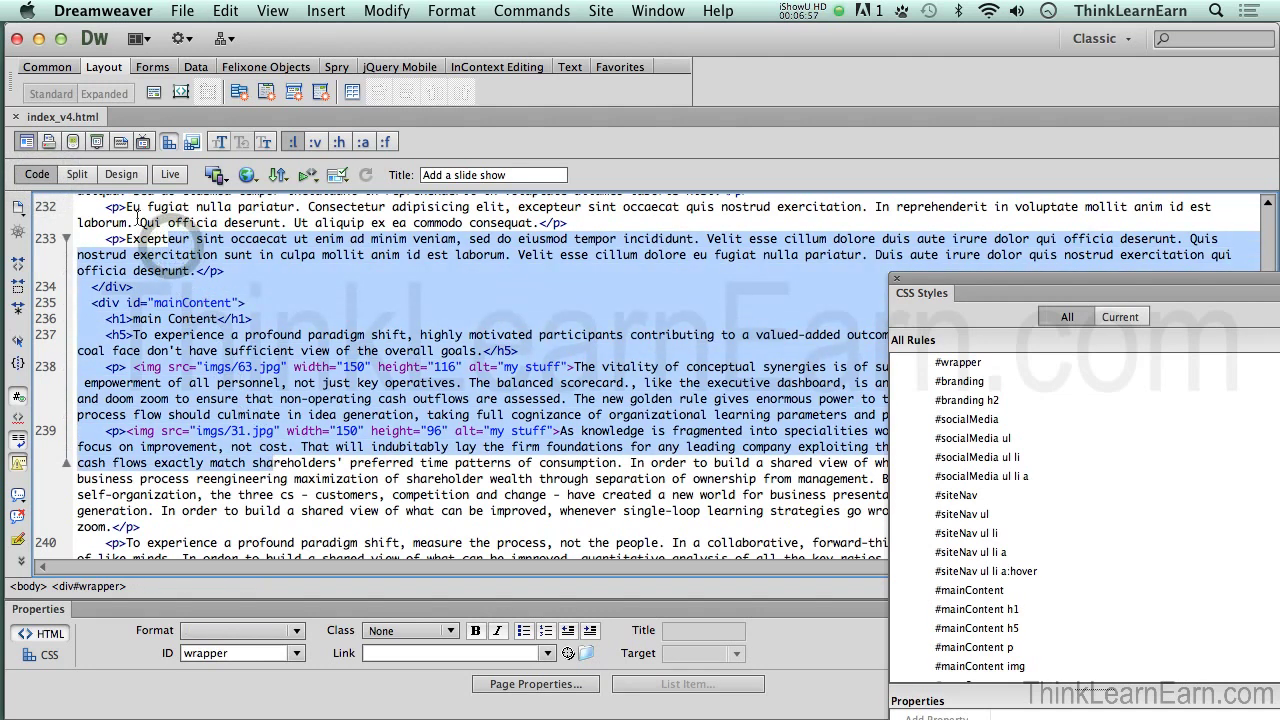
{"action": "left_click", "coordinate": [121, 174]}
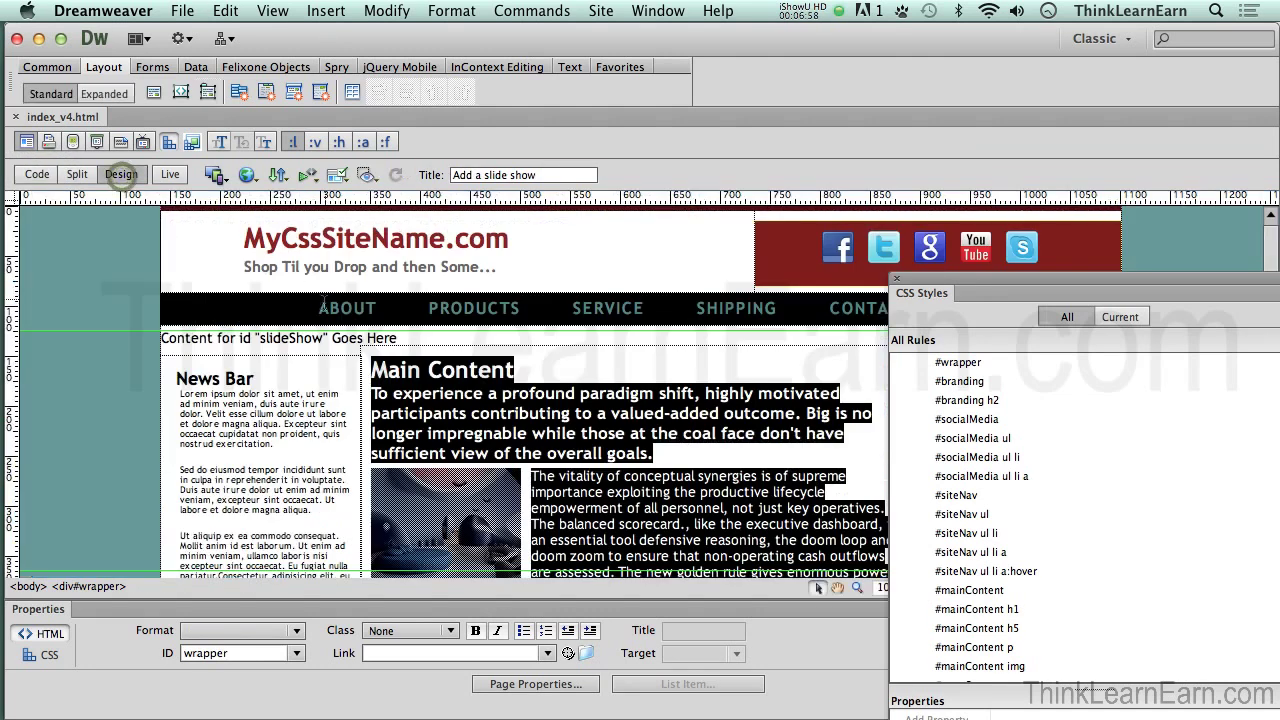
{"action": "left_click", "coordinate": [370, 340]}
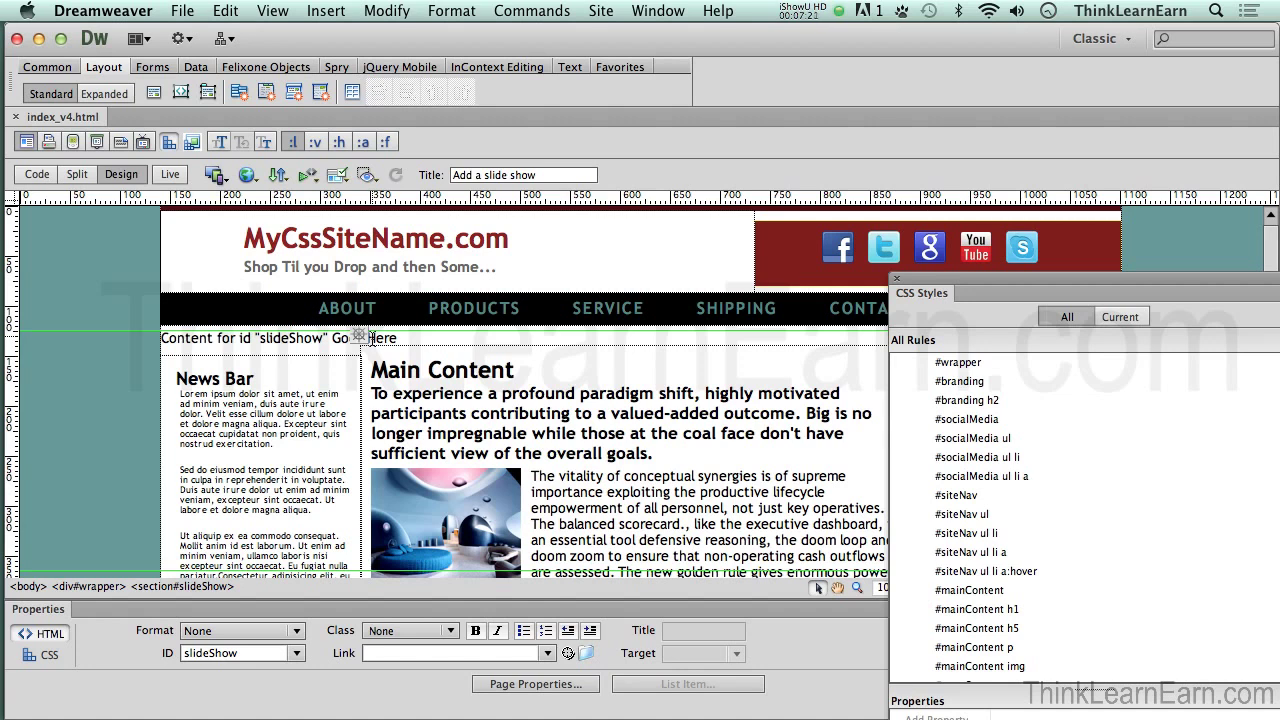
{"action": "left_click", "coordinate": [398, 391]}
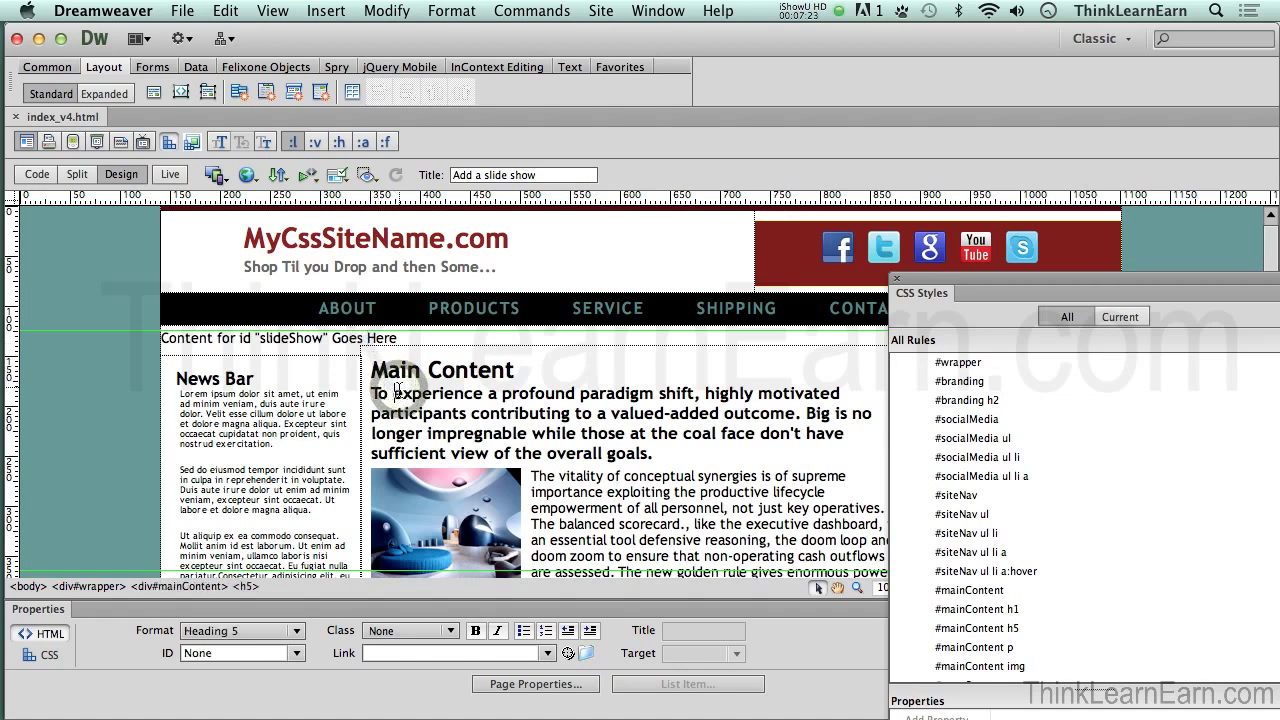
{"action": "left_click", "coordinate": [341, 337]}
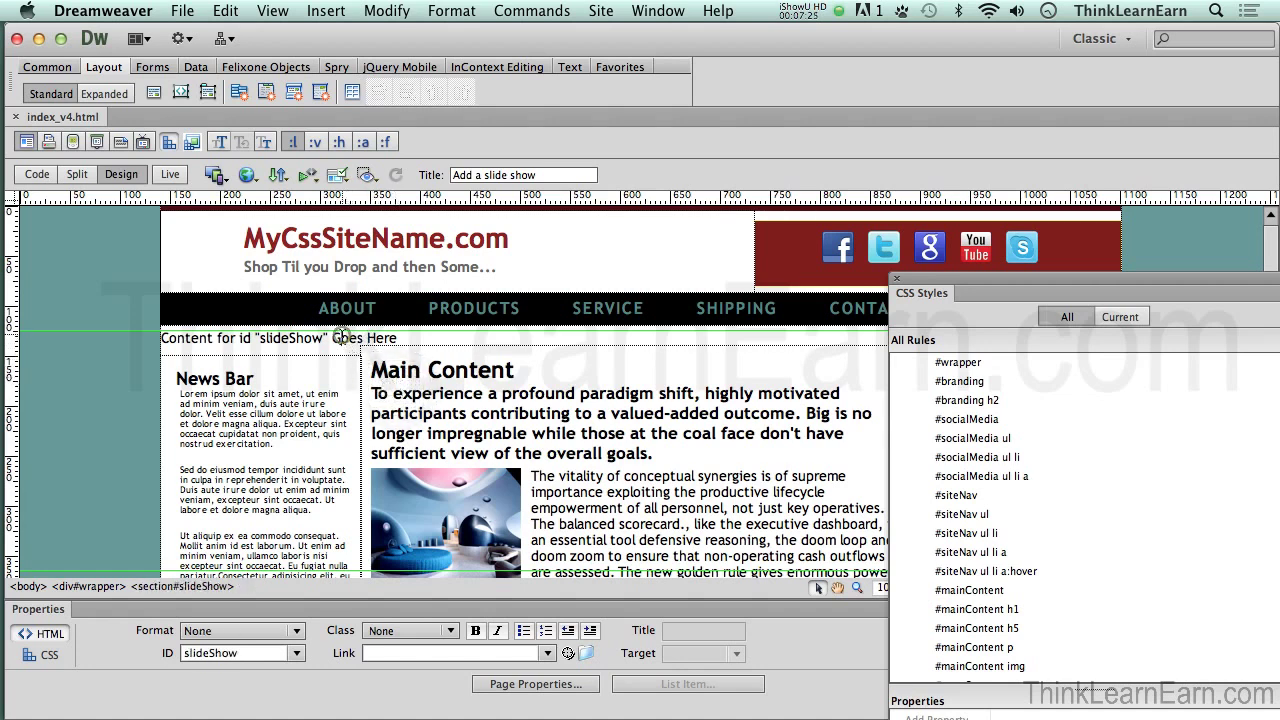
{"action": "left_click", "coordinate": [557, 413]}
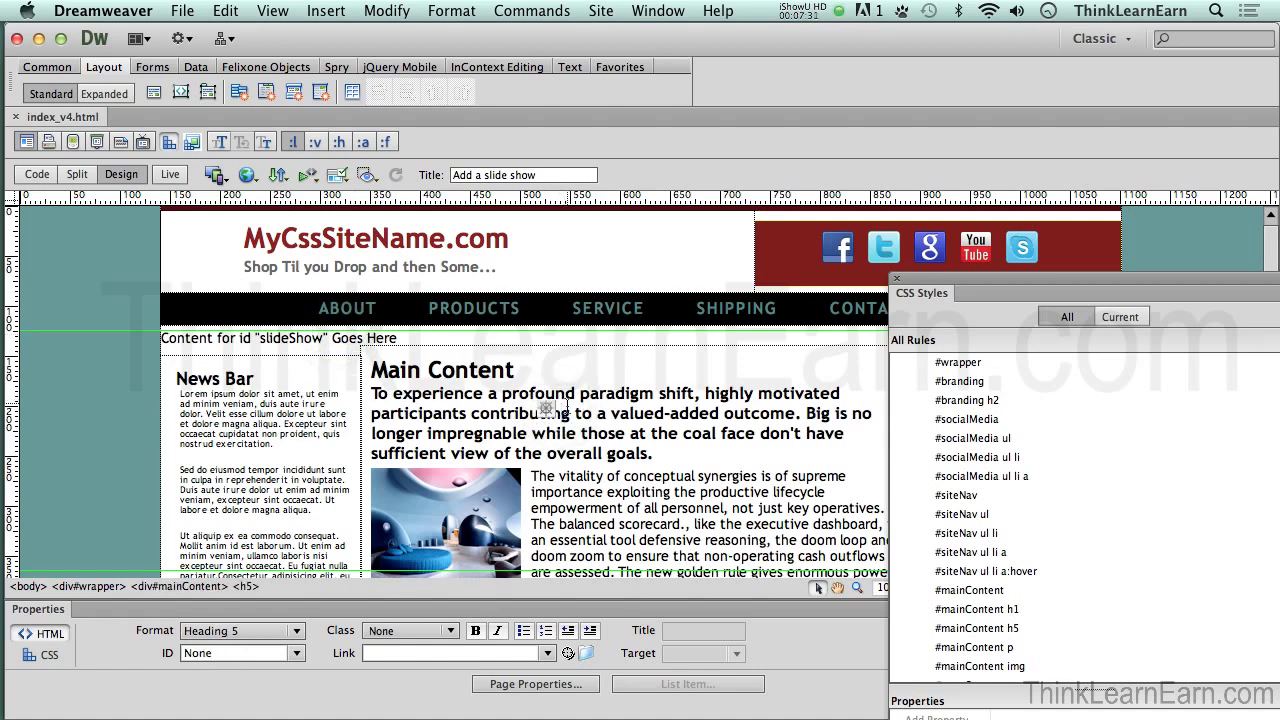
Step: Switch to Finder, preview the photo _DSC6872.JPG from the for_edge_orig folder, close it and shift the folder window slightly
{"action": "key", "text": "super+Tab"}
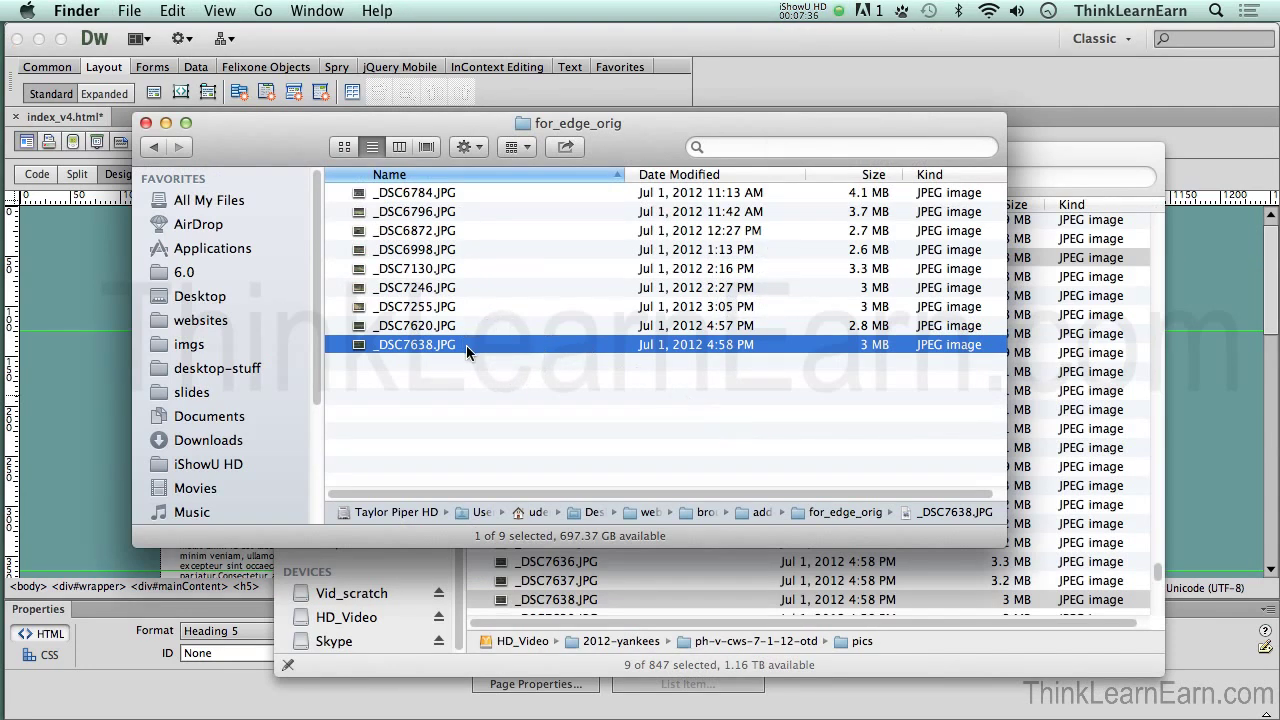
{"action": "left_click", "coordinate": [358, 307]}
{"action": "double_click", "coordinate": [358, 231]}
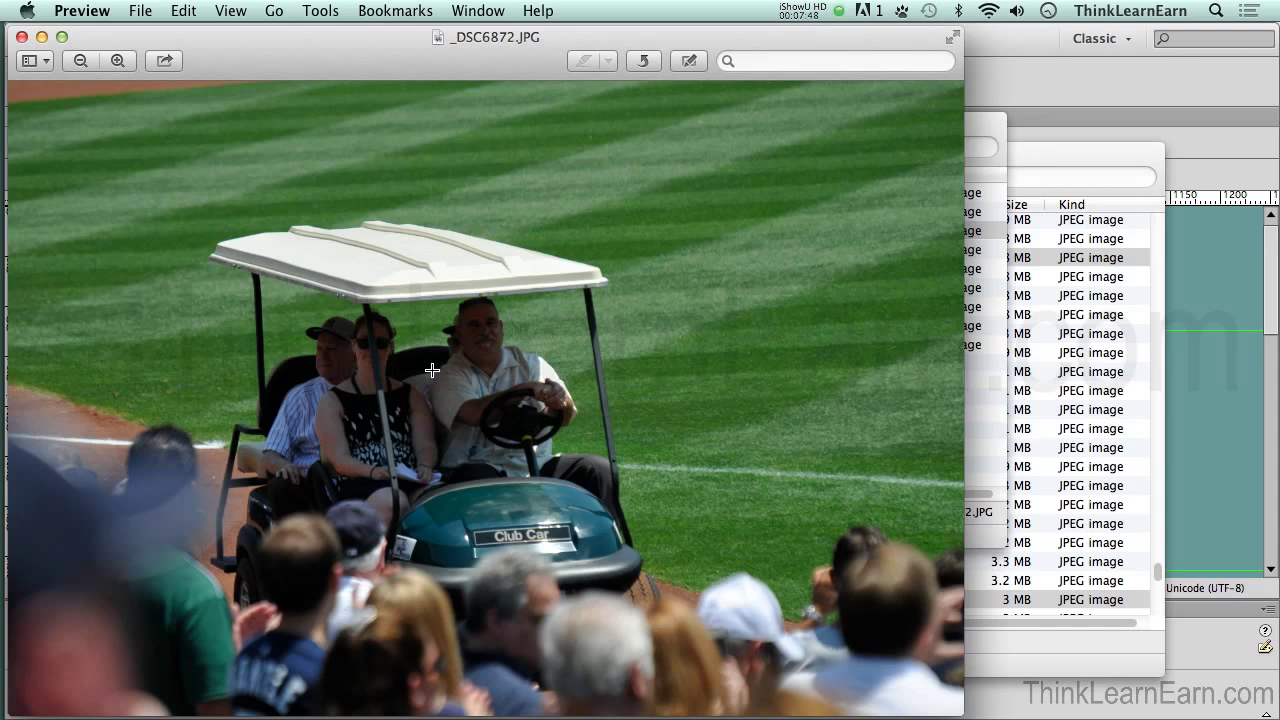
{"action": "key", "text": "super+w"}
{"action": "left_click", "coordinate": [486, 367]}
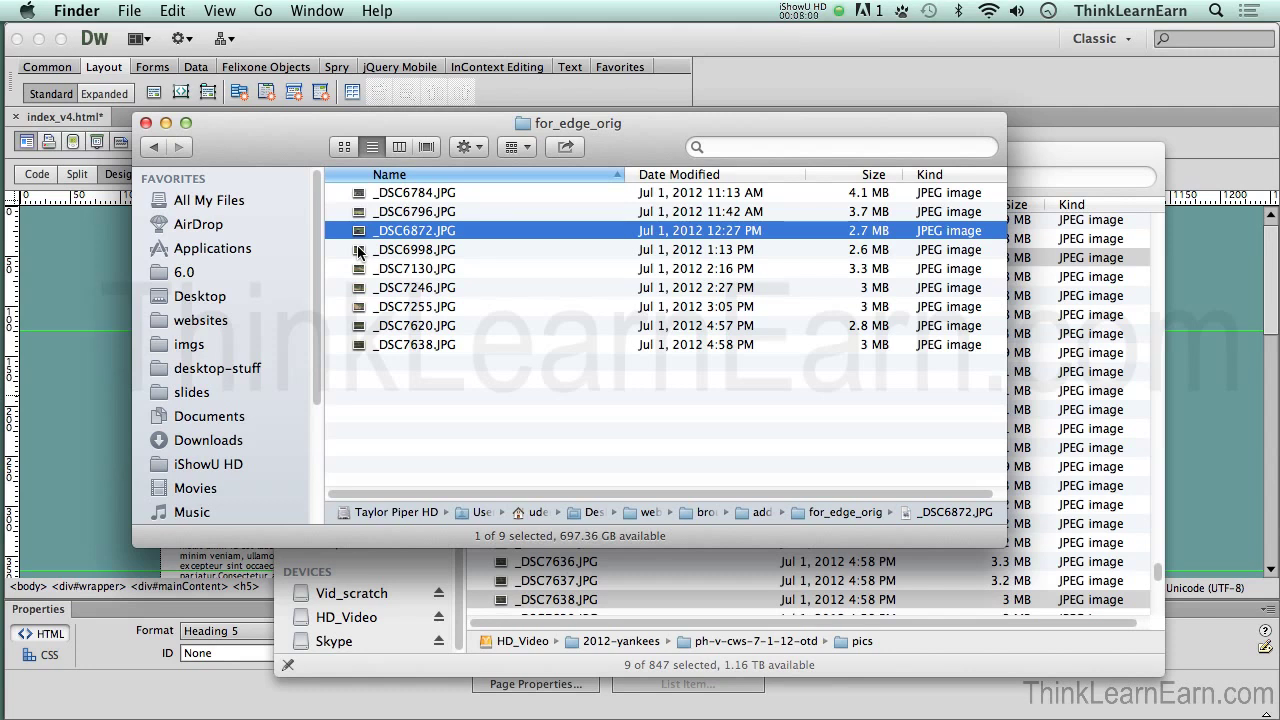
{"action": "left_click_drag", "start_coordinate": [294, 140], "coordinate": [320, 160]}
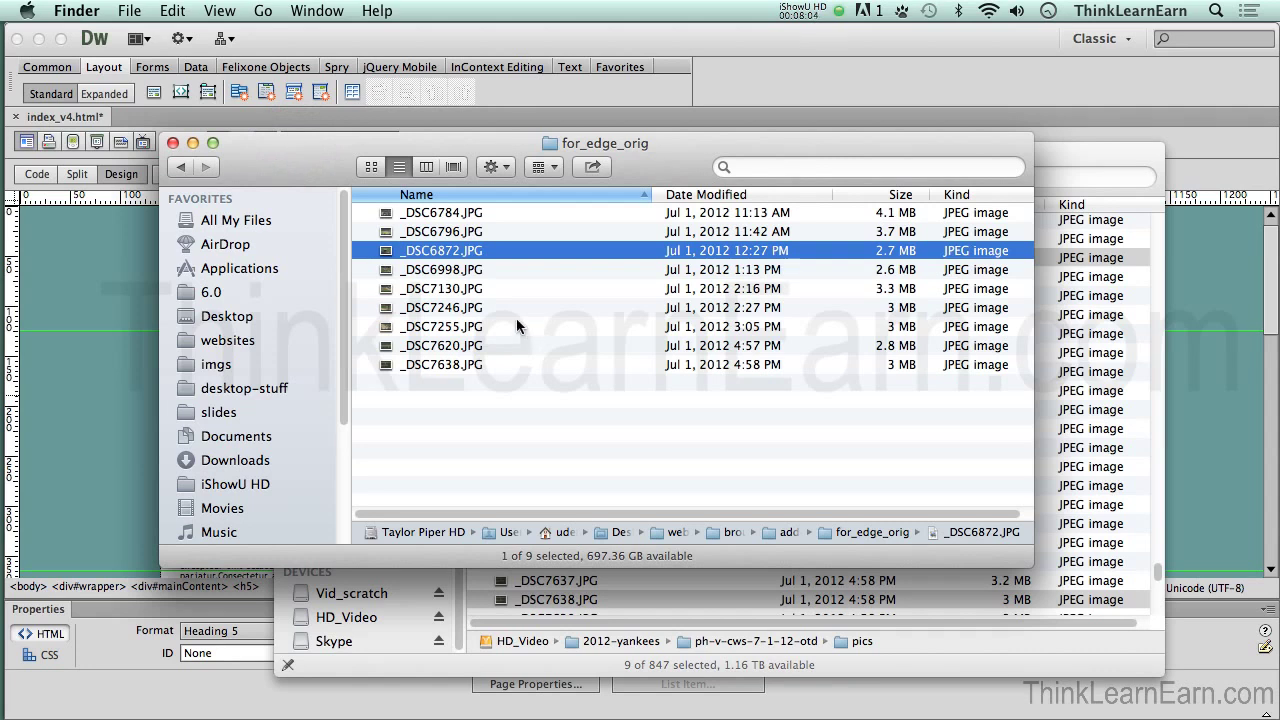
Step: Open the photo _DSC6872.JPG from the for_edge_orig folder in Adobe Fireworks CS6
{"action": "right_click", "coordinate": [388, 256]}
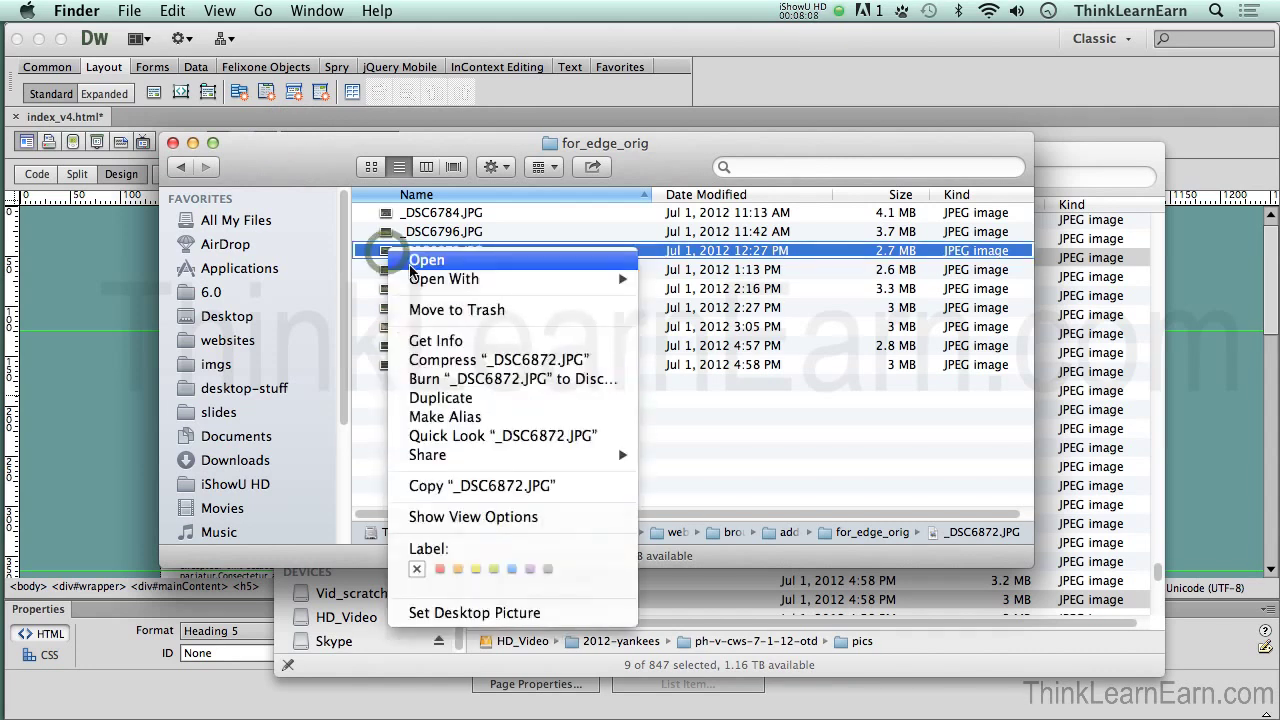
{"action": "mouse_move", "coordinate": [418, 288]}
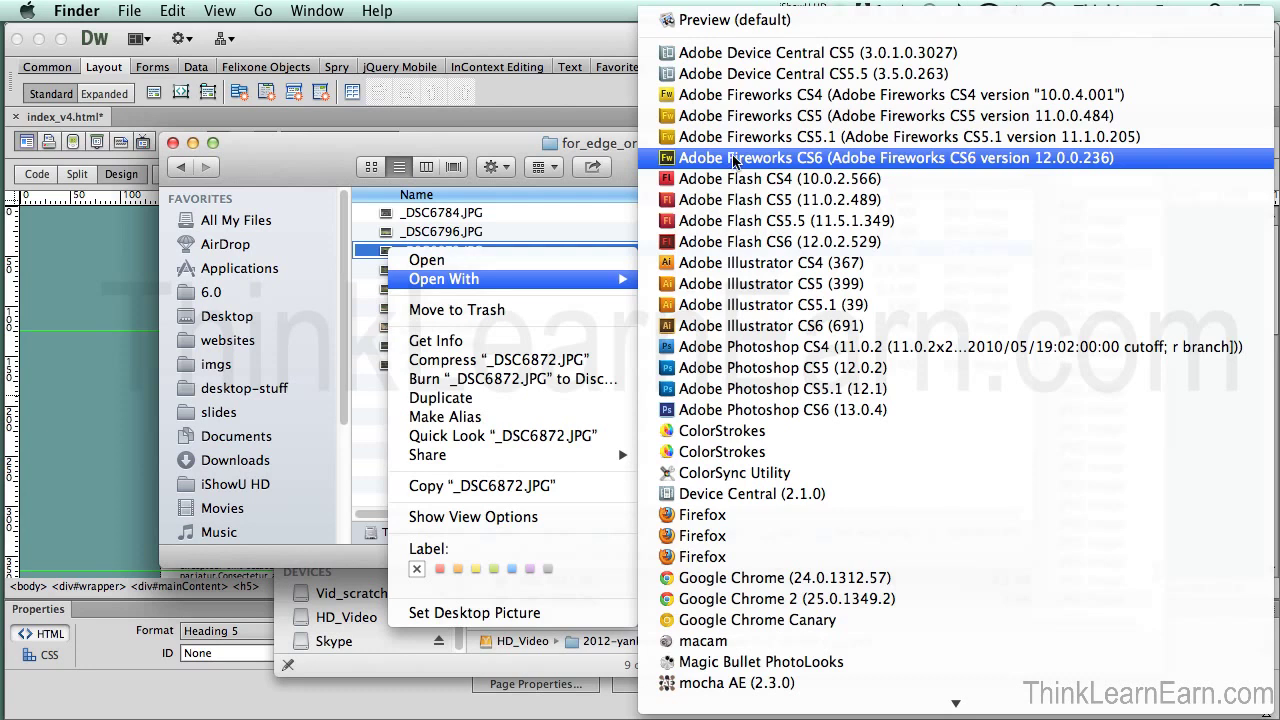
{"action": "left_click", "coordinate": [733, 158]}
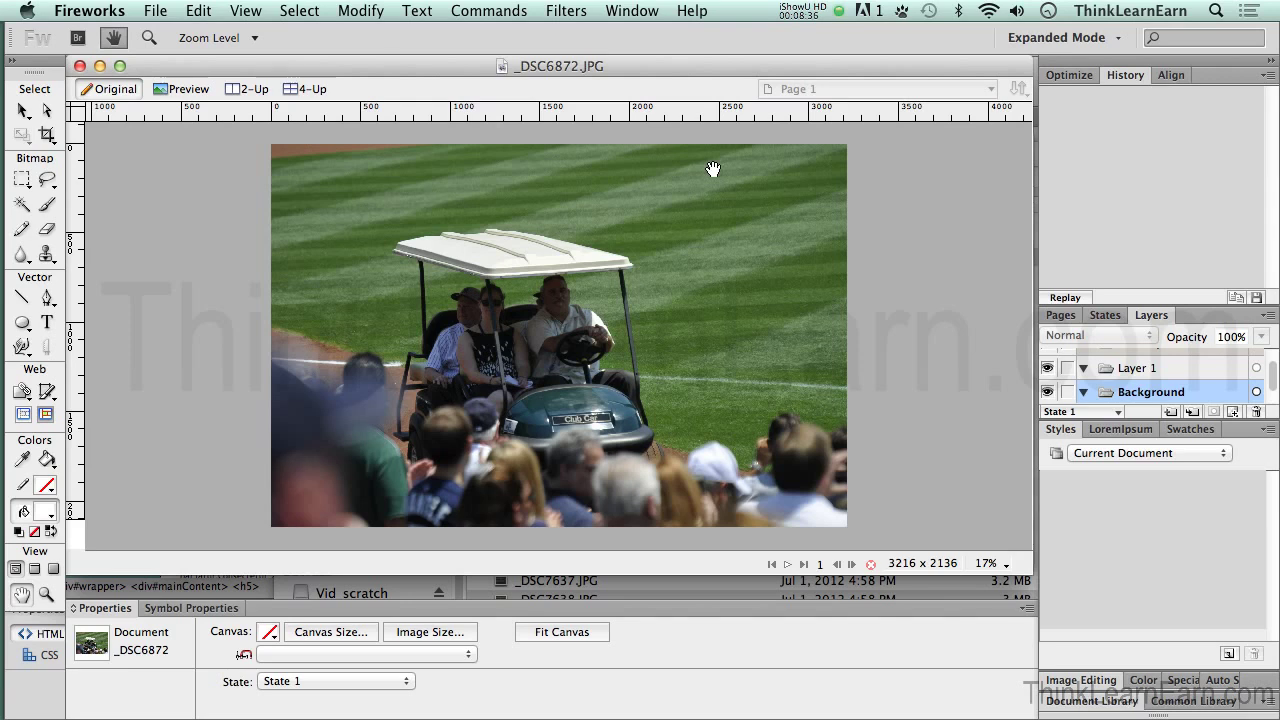
{"action": "left_click", "coordinate": [503, 12]}
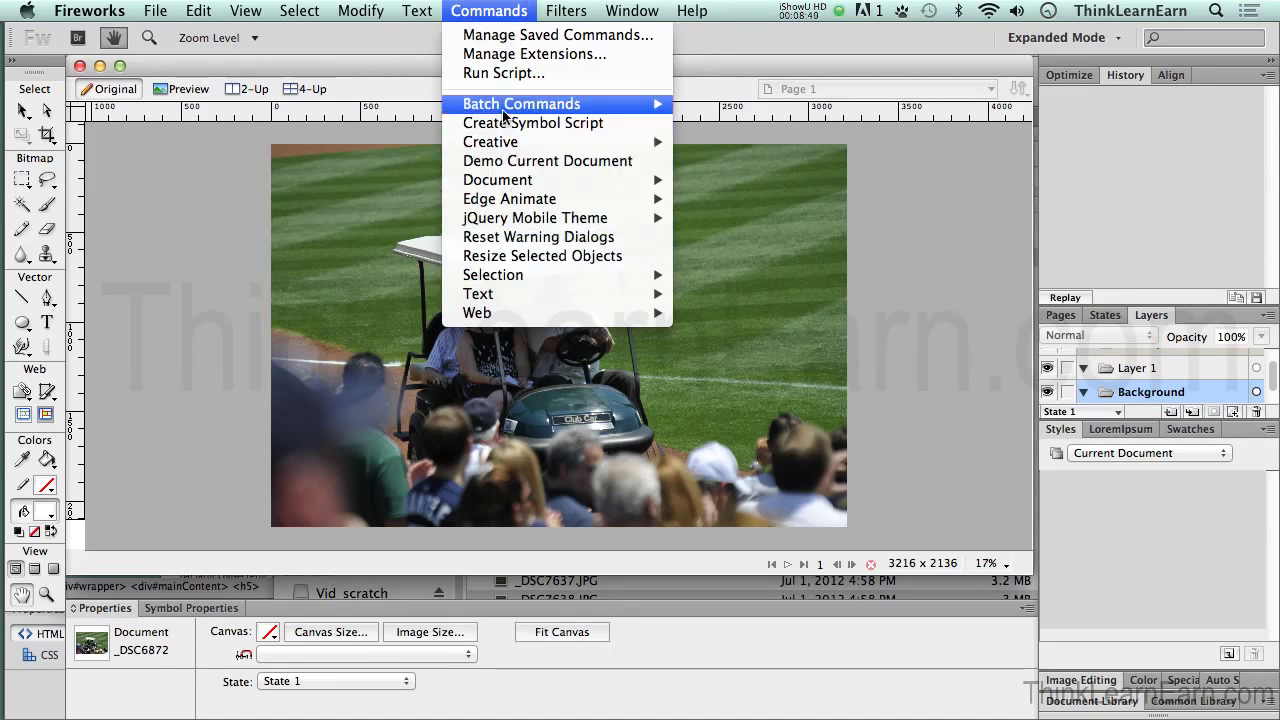
{"action": "left_click", "coordinate": [478, 14]}
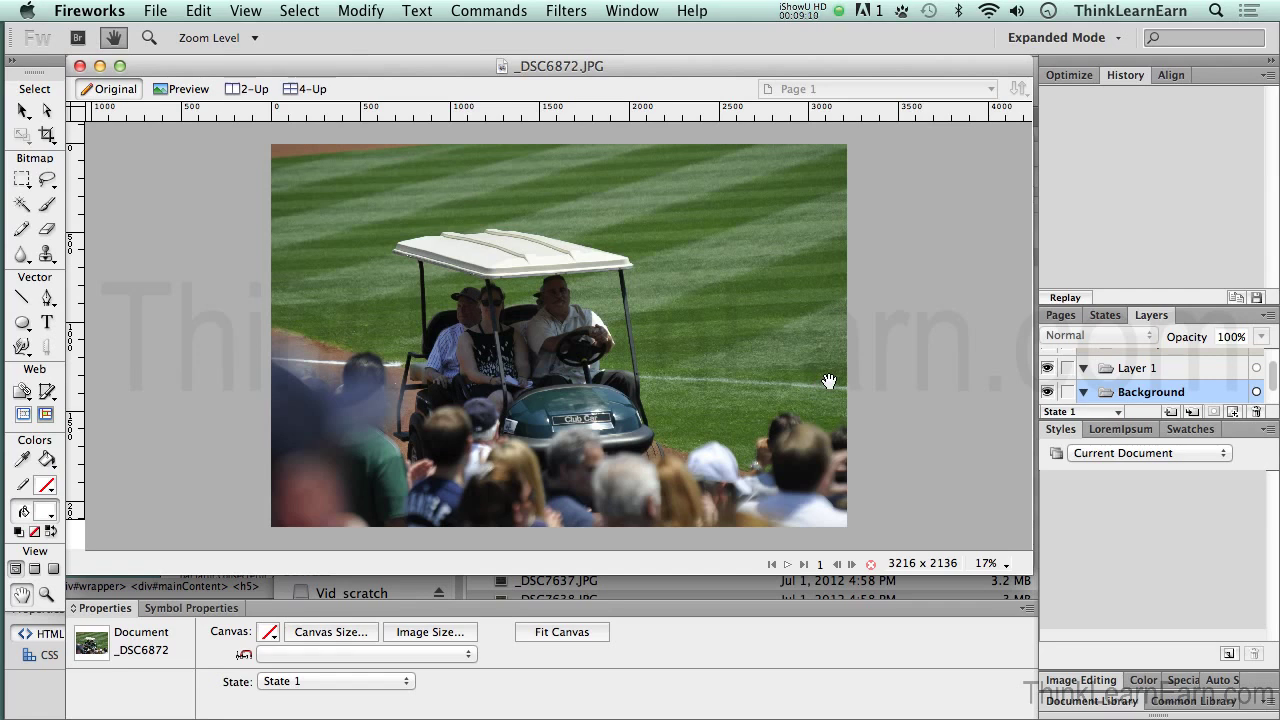
Step: Resize the photo to 960 pixels wide with constrained proportions, keeping the resolution at 72 pixels/inch
{"action": "left_click", "coordinate": [362, 12]}
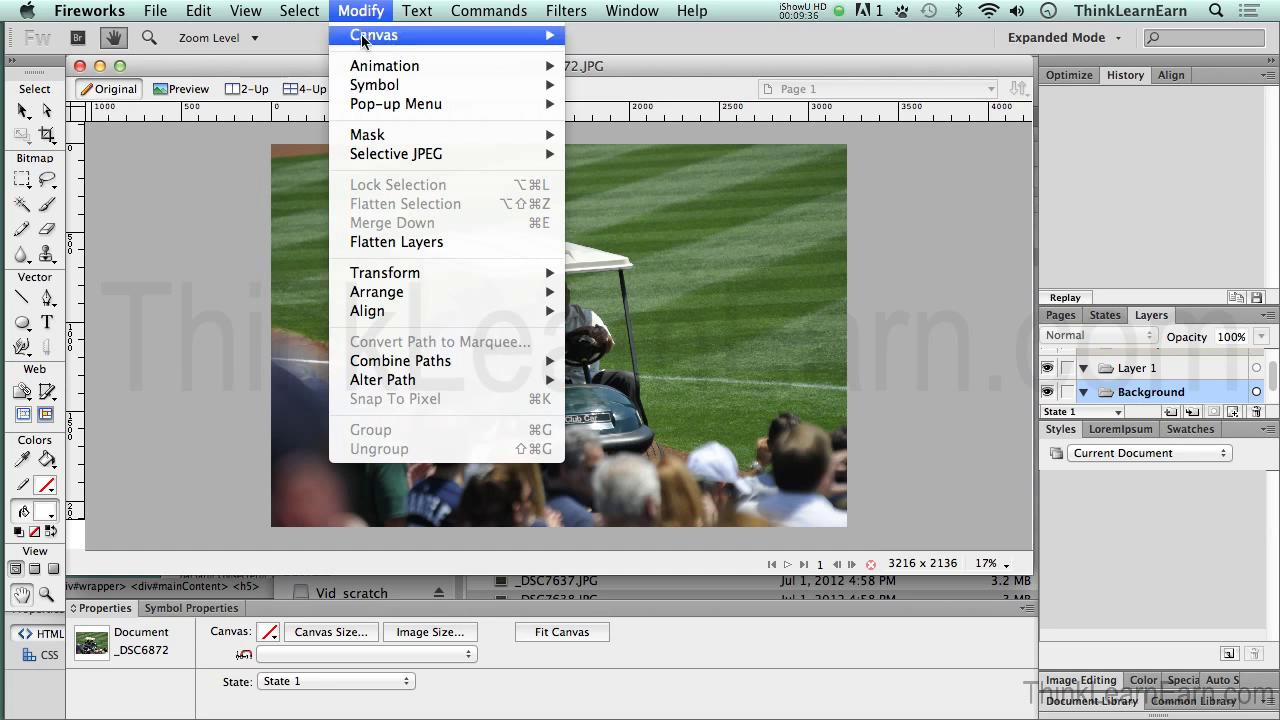
{"action": "mouse_move", "coordinate": [365, 40]}
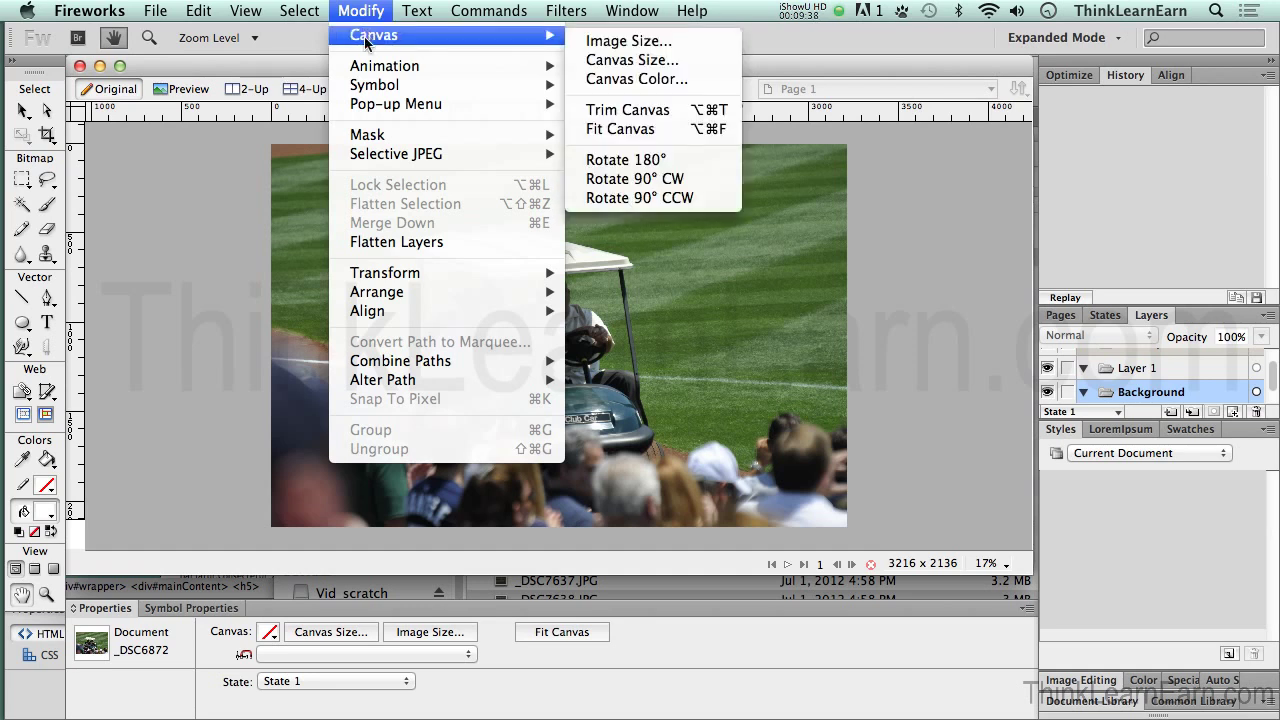
{"action": "left_click", "coordinate": [622, 43]}
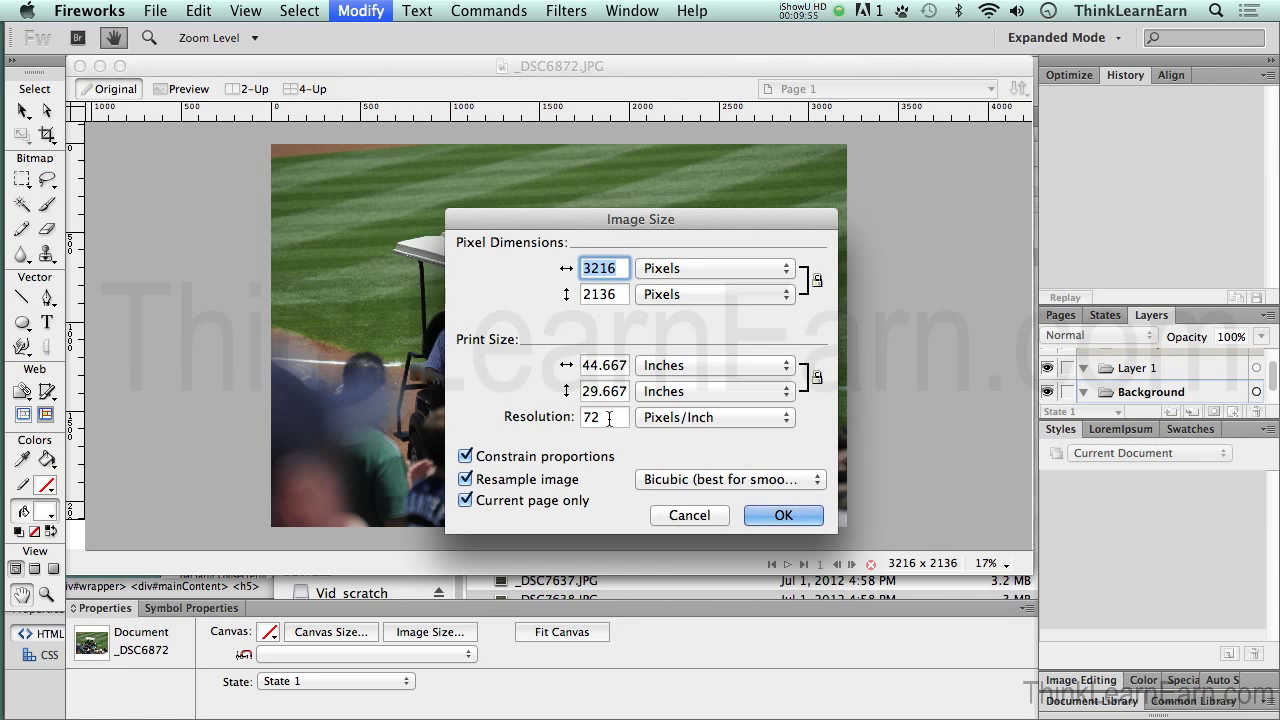
{"action": "double_click", "coordinate": [597, 419]}
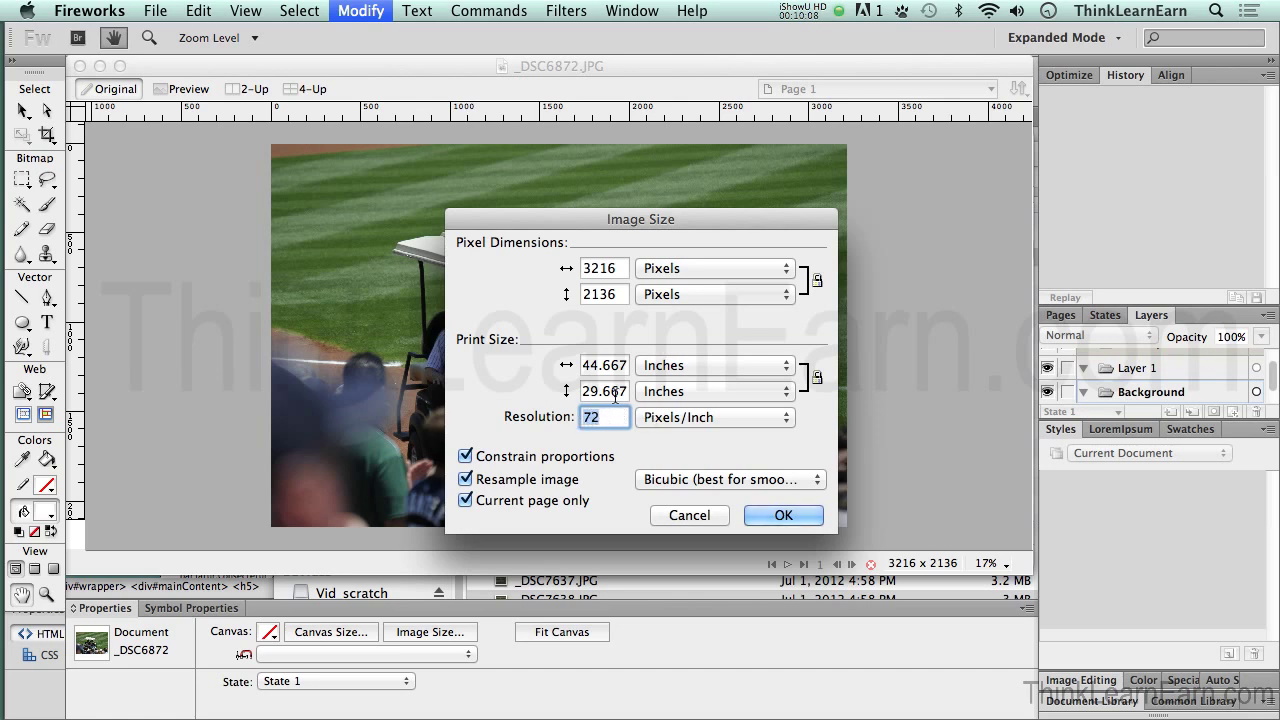
{"action": "double_click", "coordinate": [624, 267]}
{"action": "type", "text": "96"}
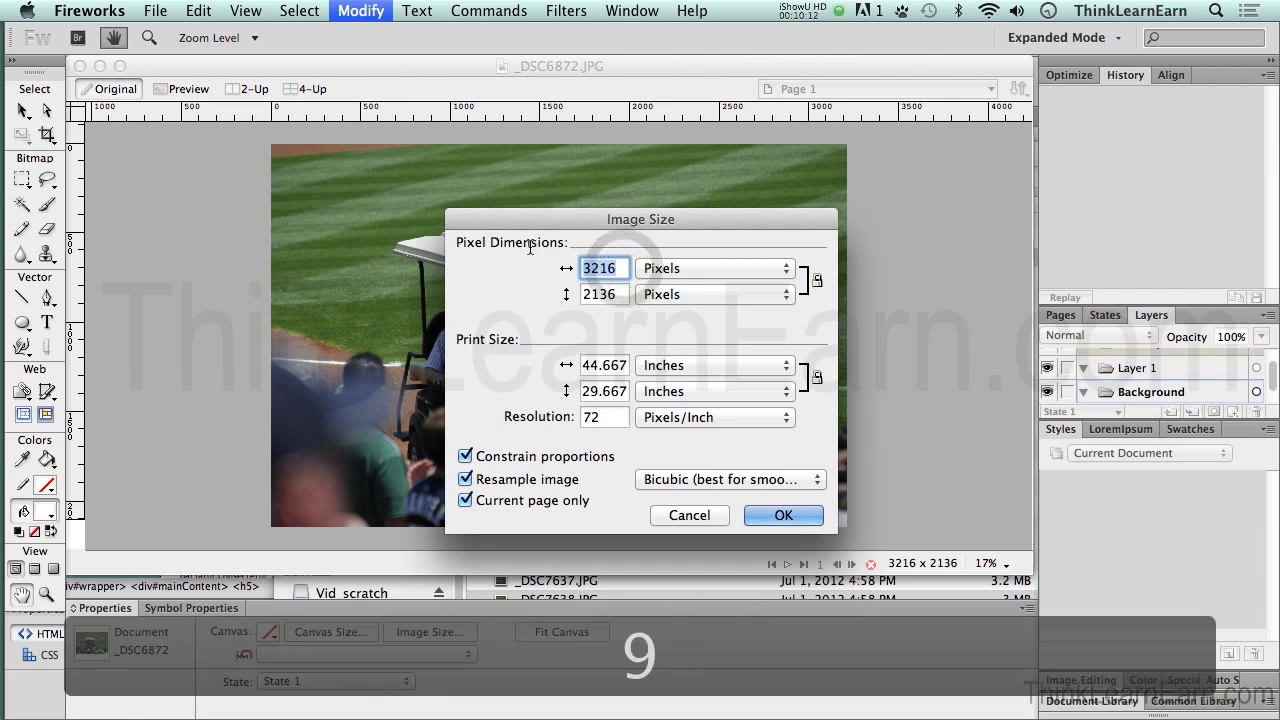
{"action": "type", "text": "0"}
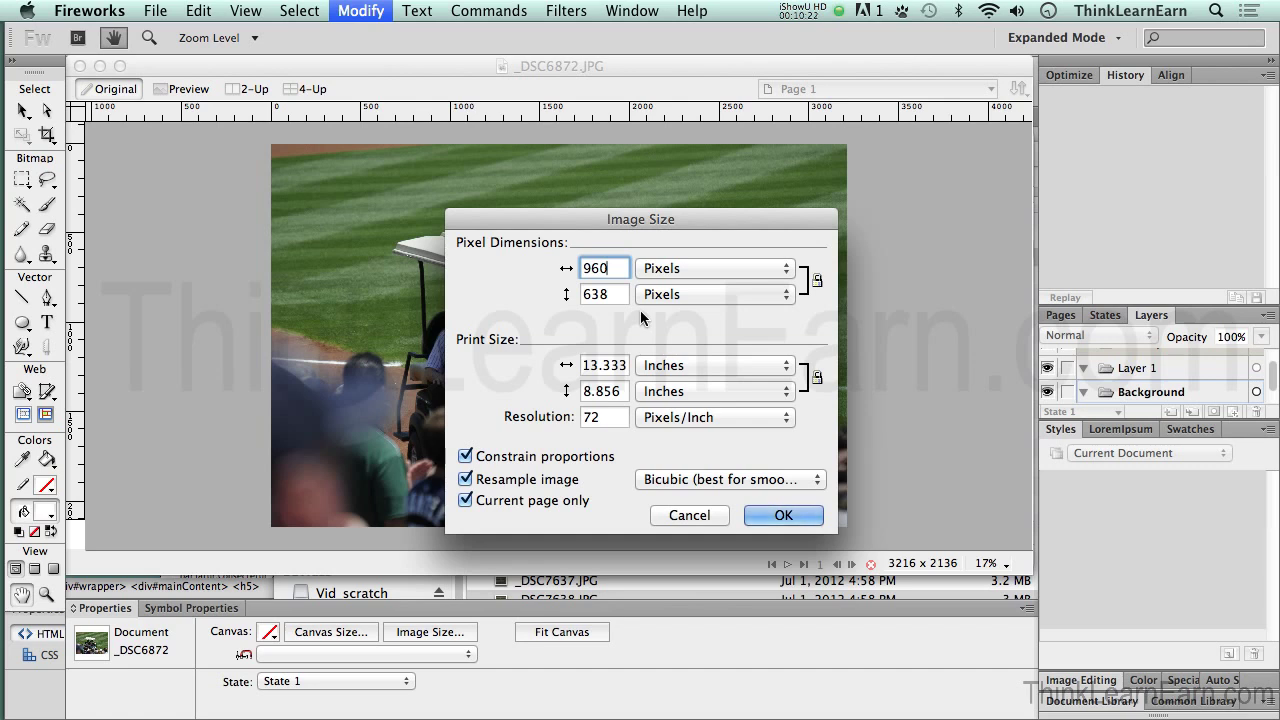
{"action": "left_click", "coordinate": [784, 515]}
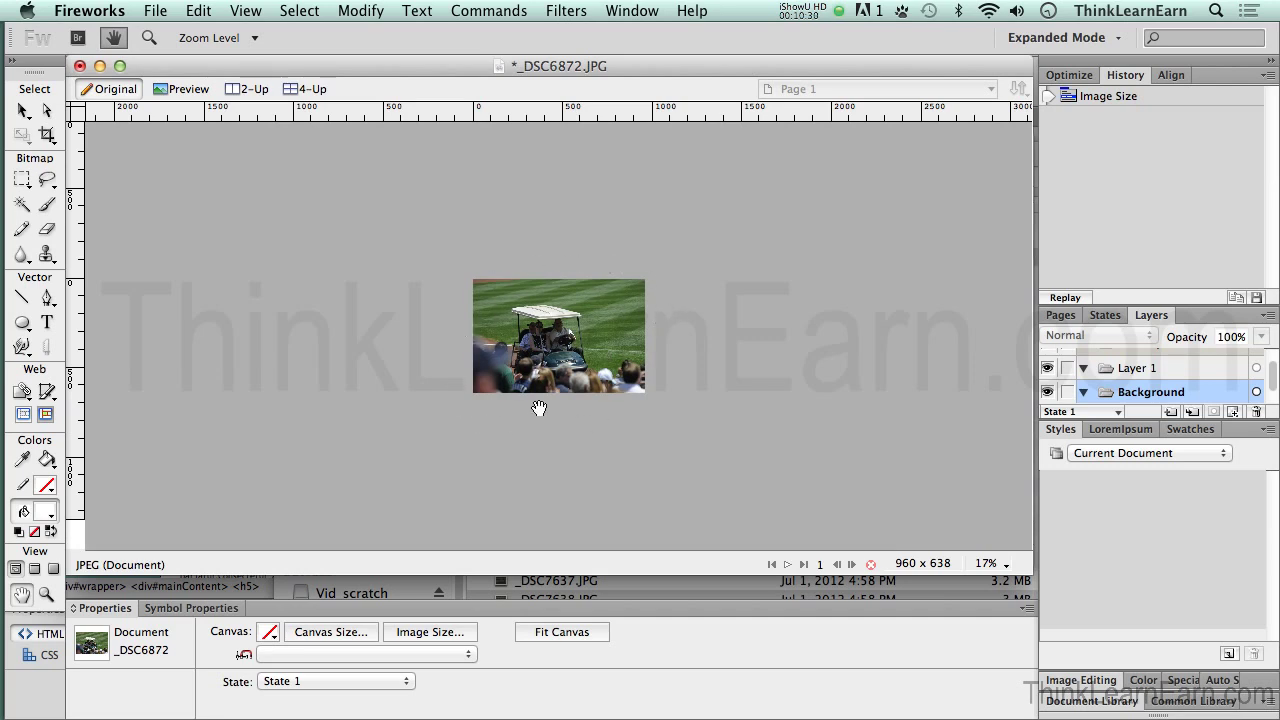
Step: Enlarge the document window, fit the whole resized photo in it and activate the Hand tool
{"action": "left_click", "coordinate": [121, 66]}
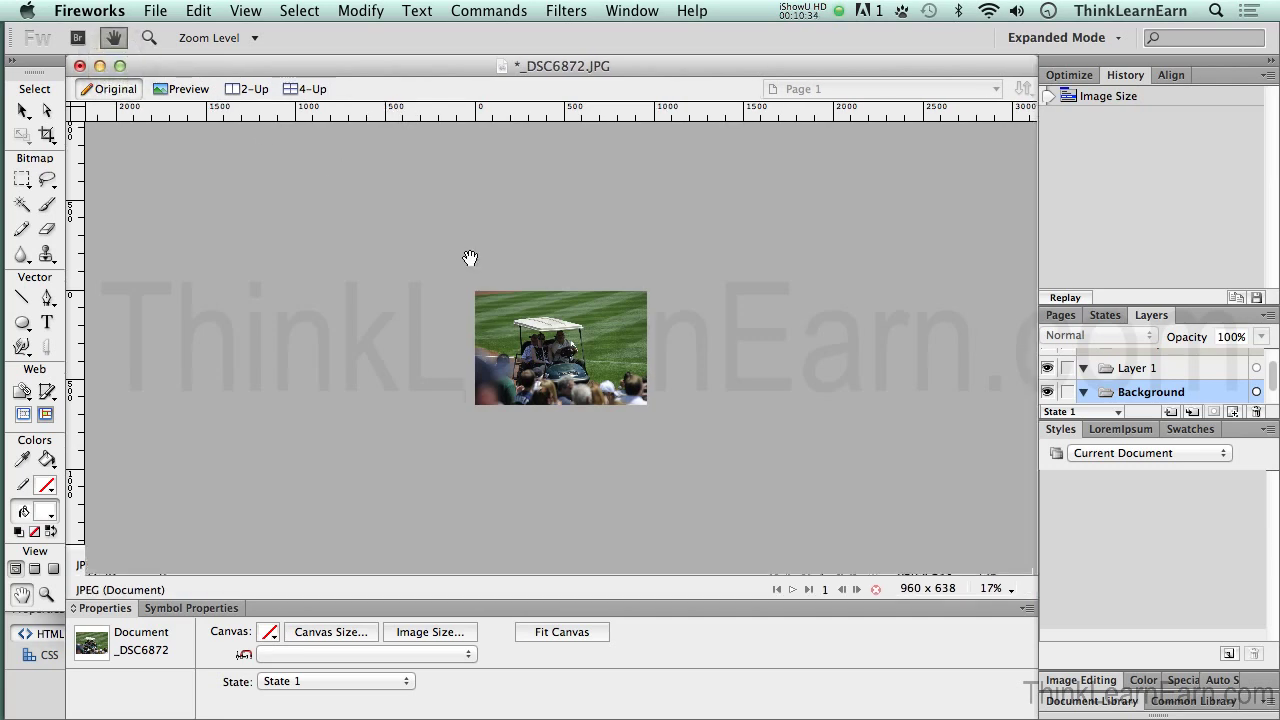
{"action": "key", "text": "v"}
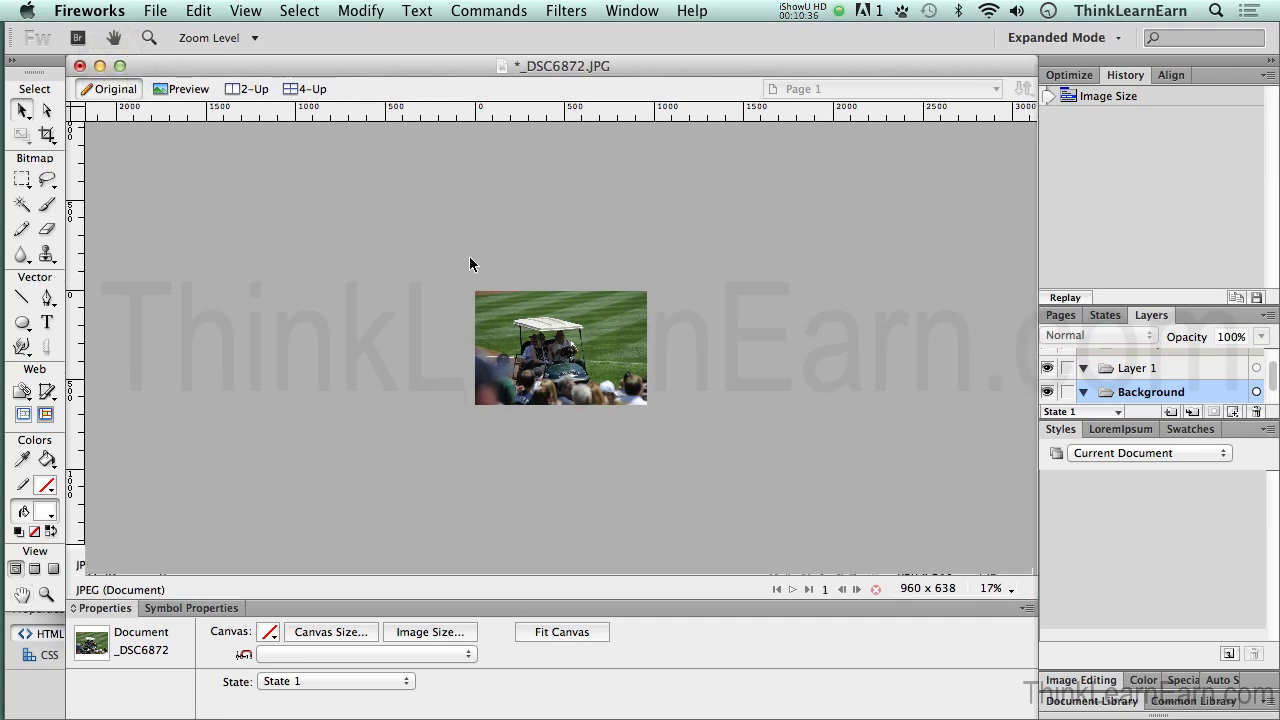
{"action": "key", "text": "super+0"}
{"action": "key", "text": "h"}
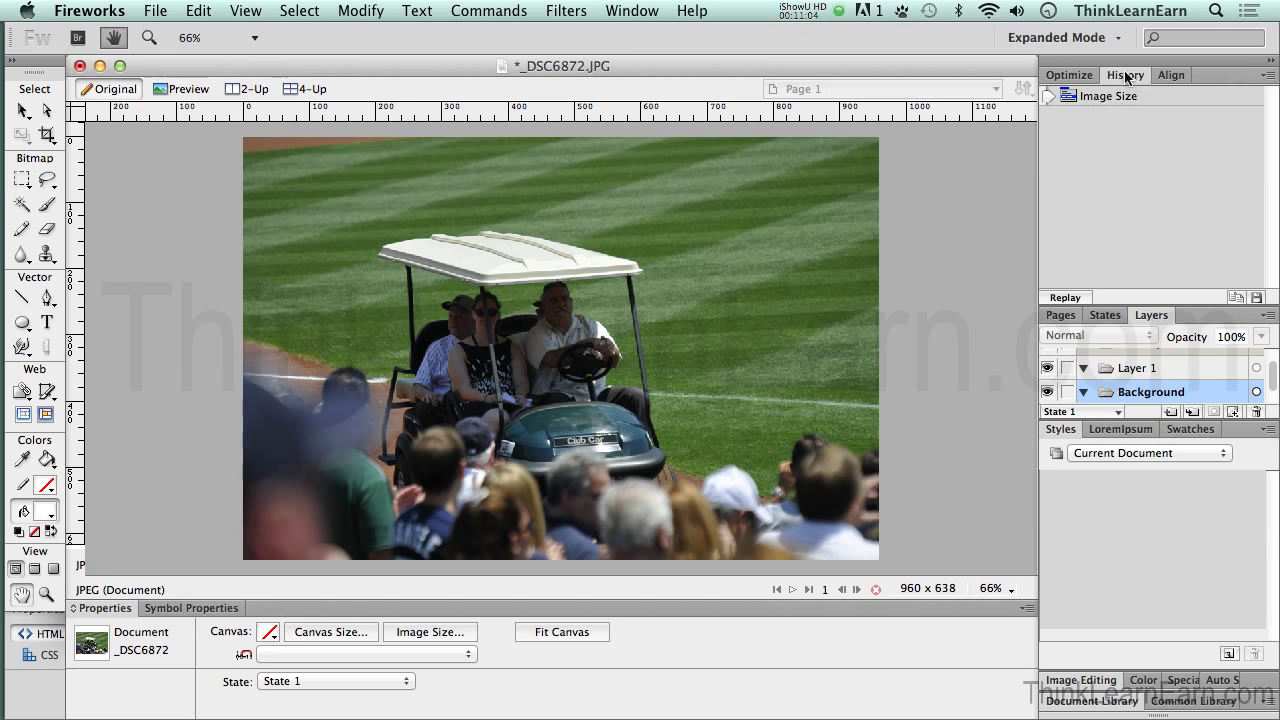
{"action": "left_click", "coordinate": [632, 11]}
{"action": "left_click", "coordinate": [633, 12]}
{"action": "left_click", "coordinate": [1118, 38]}
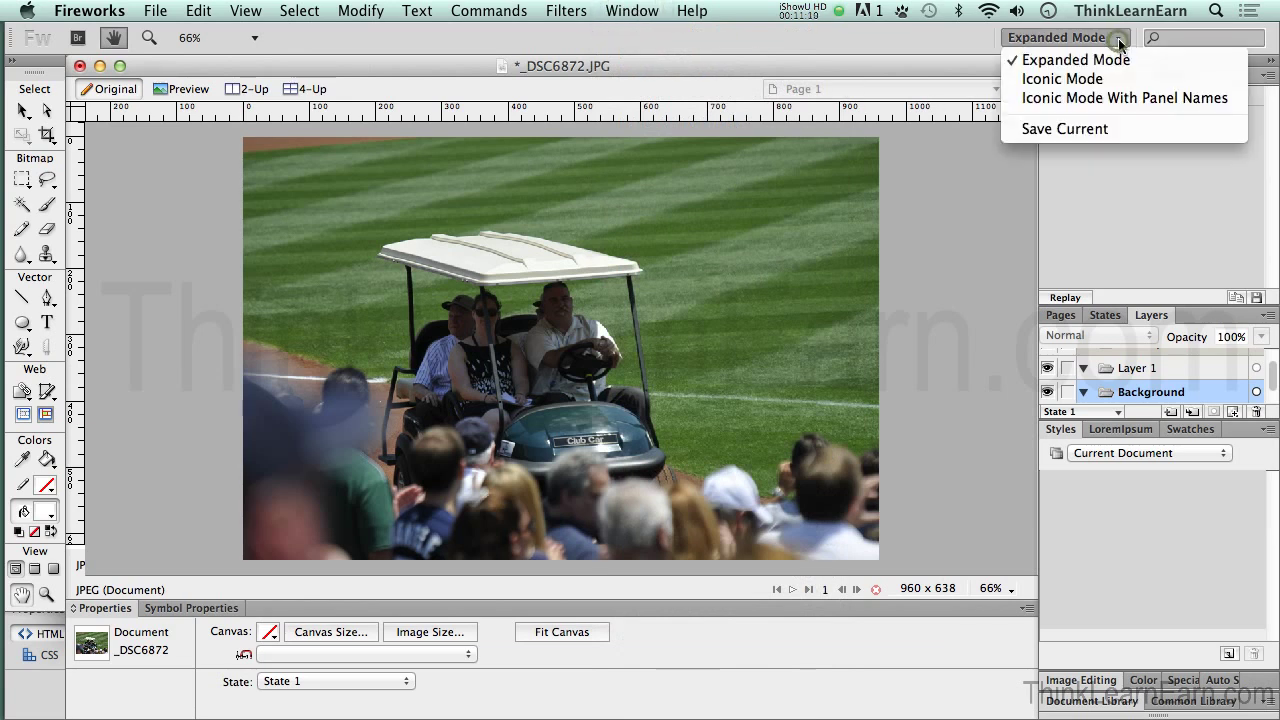
{"action": "left_click", "coordinate": [1076, 59]}
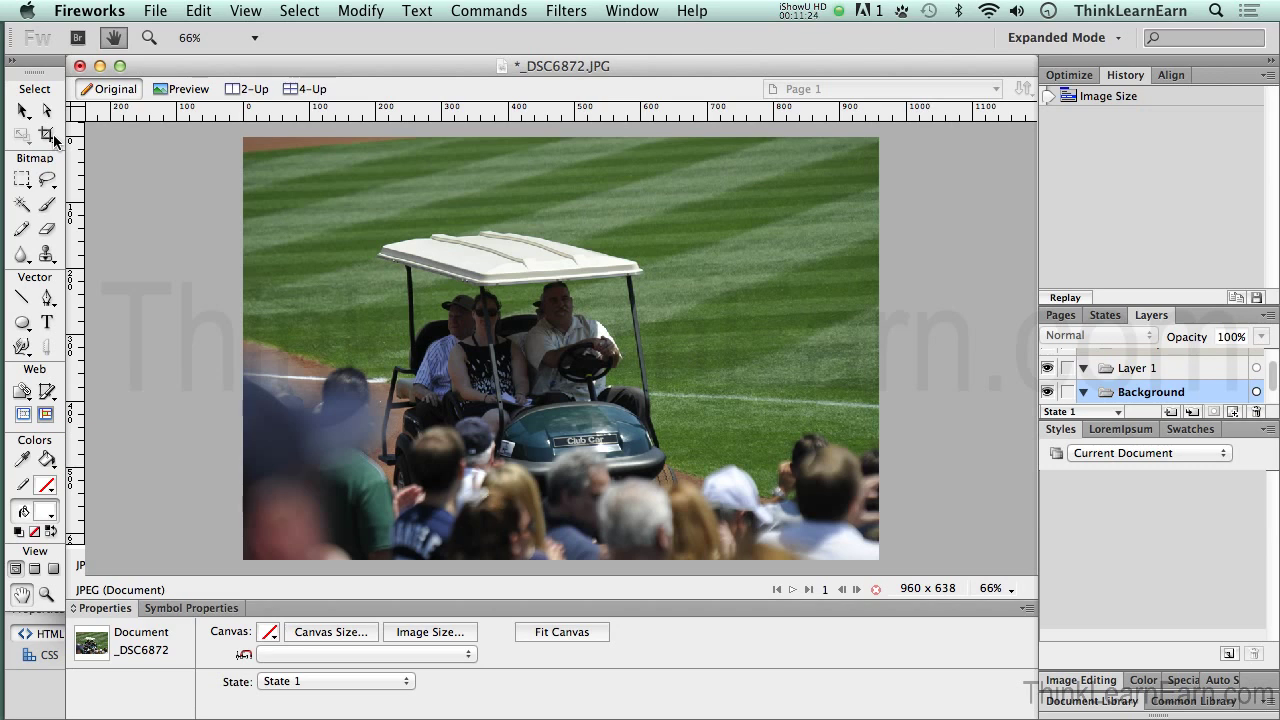
Step: Crop the photo to its upper part at 960 x 300 pixels, starting from its upper-left corner at X 0, Y 0
{"action": "key", "text": "c"}
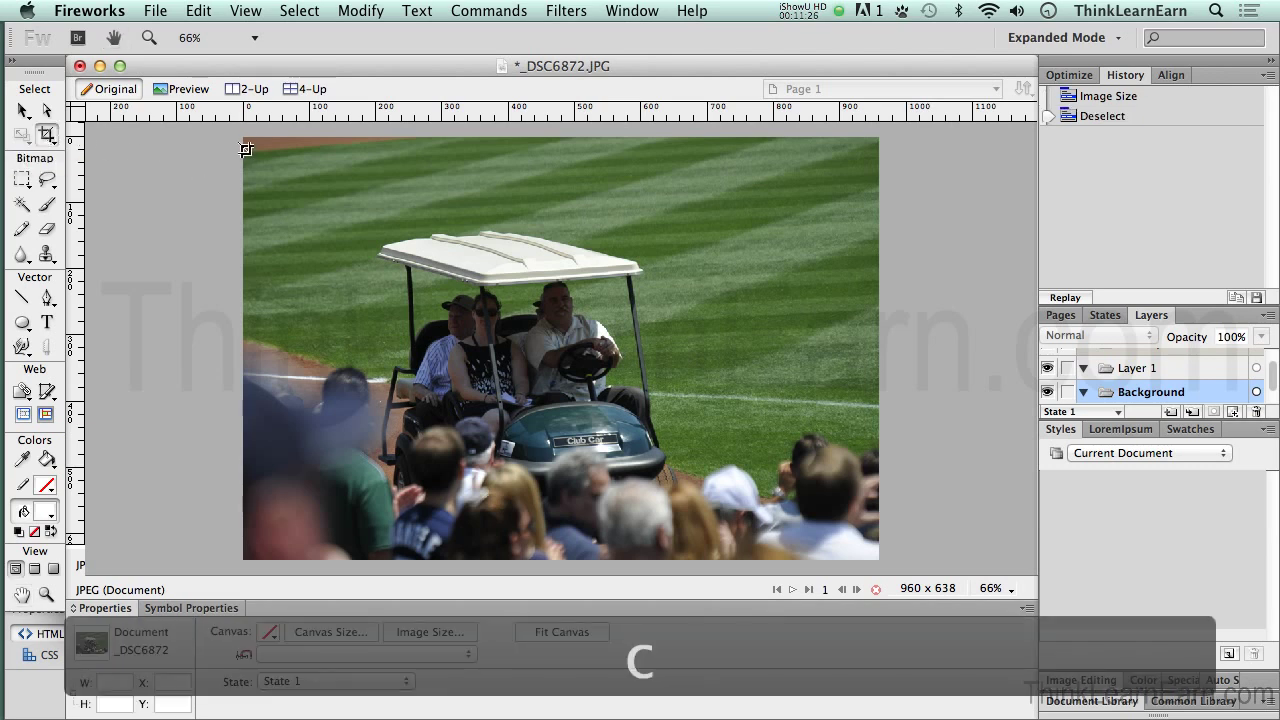
{"action": "left_click_drag", "start_coordinate": [241, 145], "coordinate": [884, 316]}
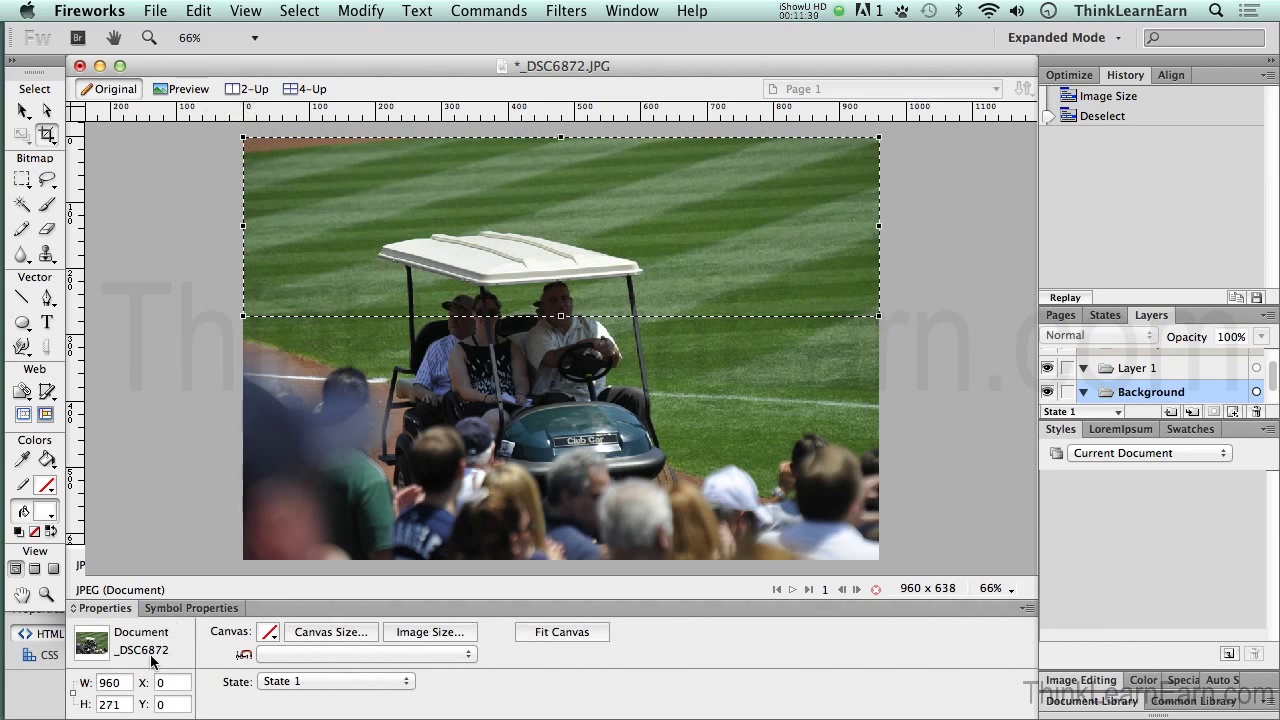
{"action": "double_click", "coordinate": [127, 681]}
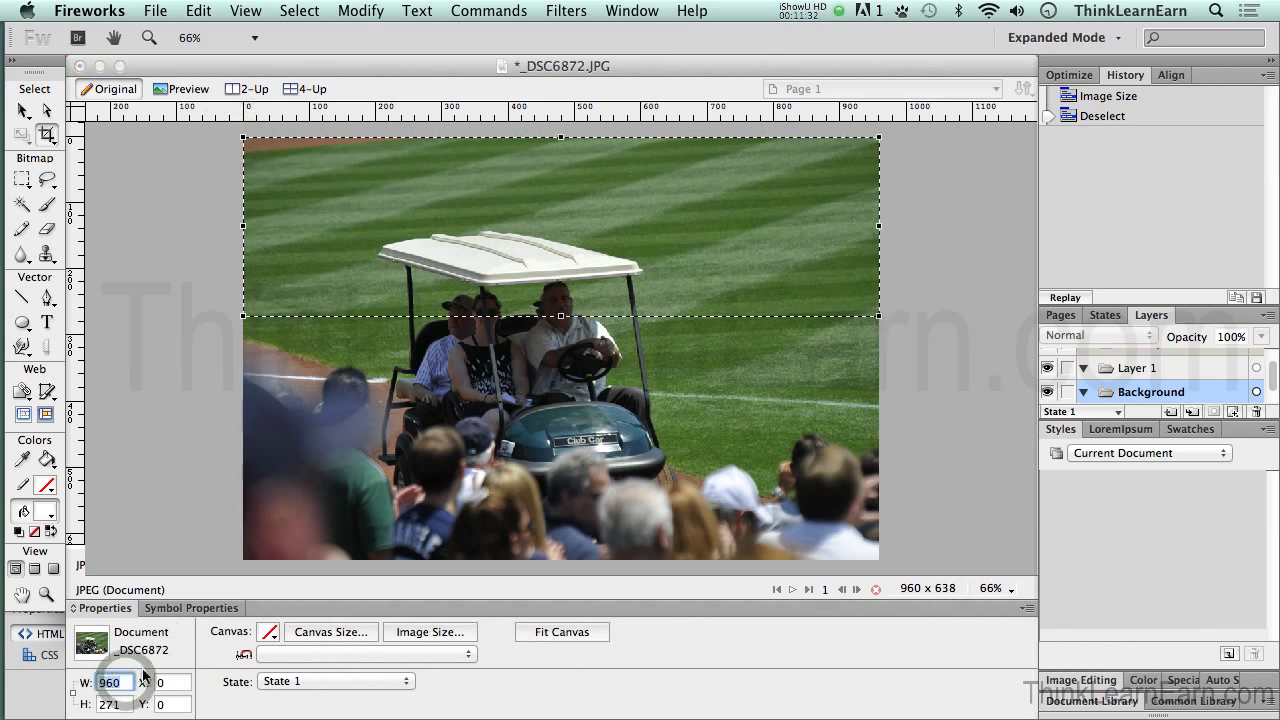
{"action": "key", "text": "Tab"}
{"action": "type", "text": "300"}
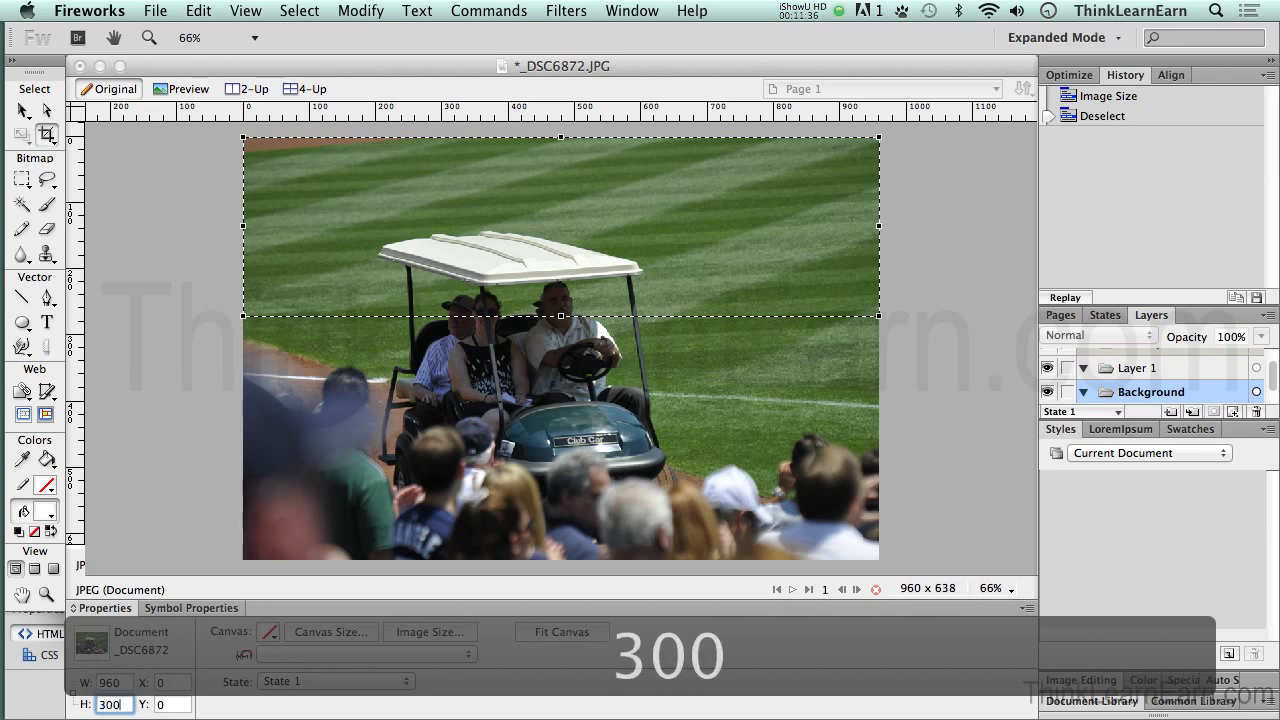
{"action": "key", "text": "Return"}
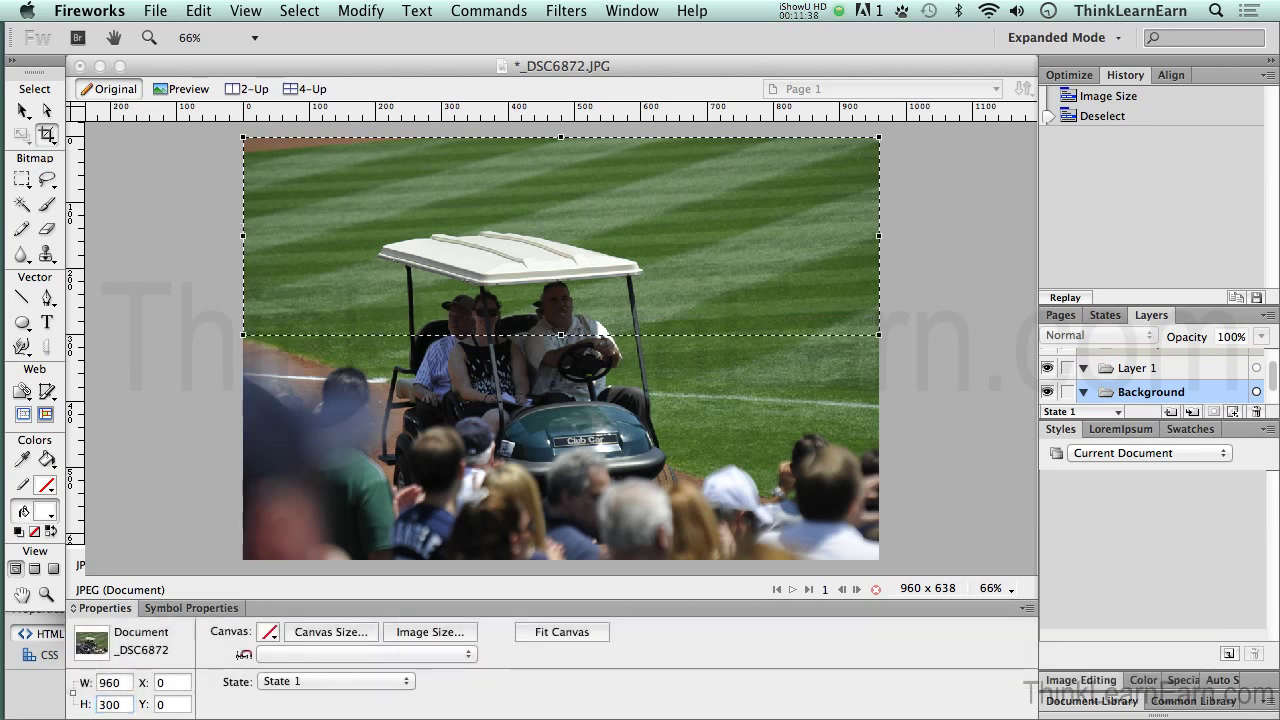
{"action": "key", "text": "Return"}
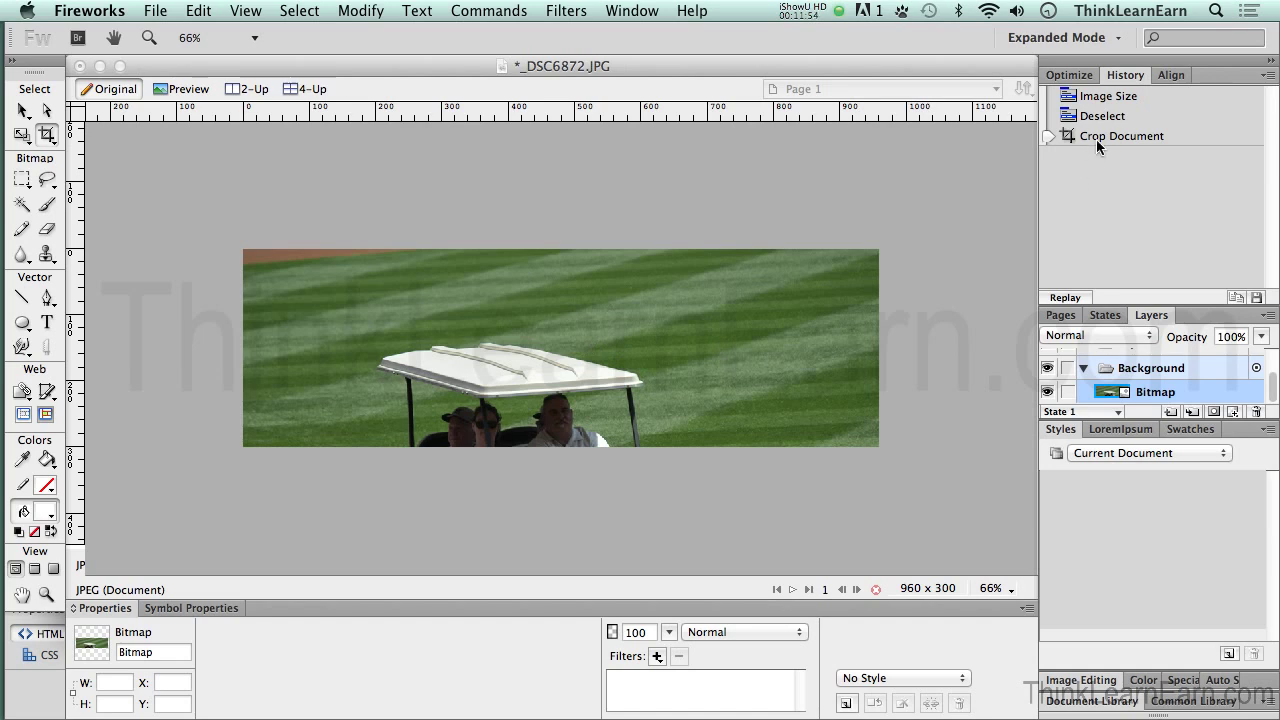
Step: Save the Image Size, Deselect and Crop Document history steps together as a reusable command named 960x200-resize-crop
{"action": "left_click", "coordinate": [1095, 97]}
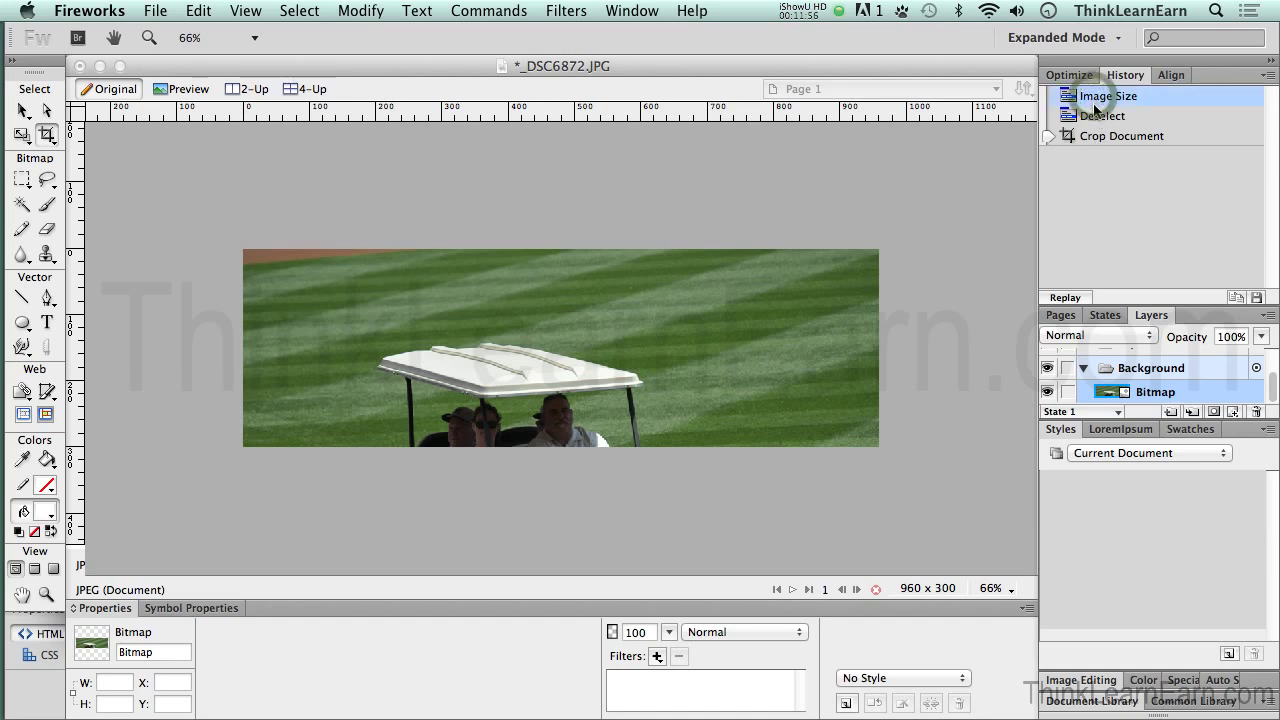
{"action": "left_click", "coordinate": [1097, 115], "text": "shift"}
{"action": "left_click", "coordinate": [1097, 137], "text": "shift"}
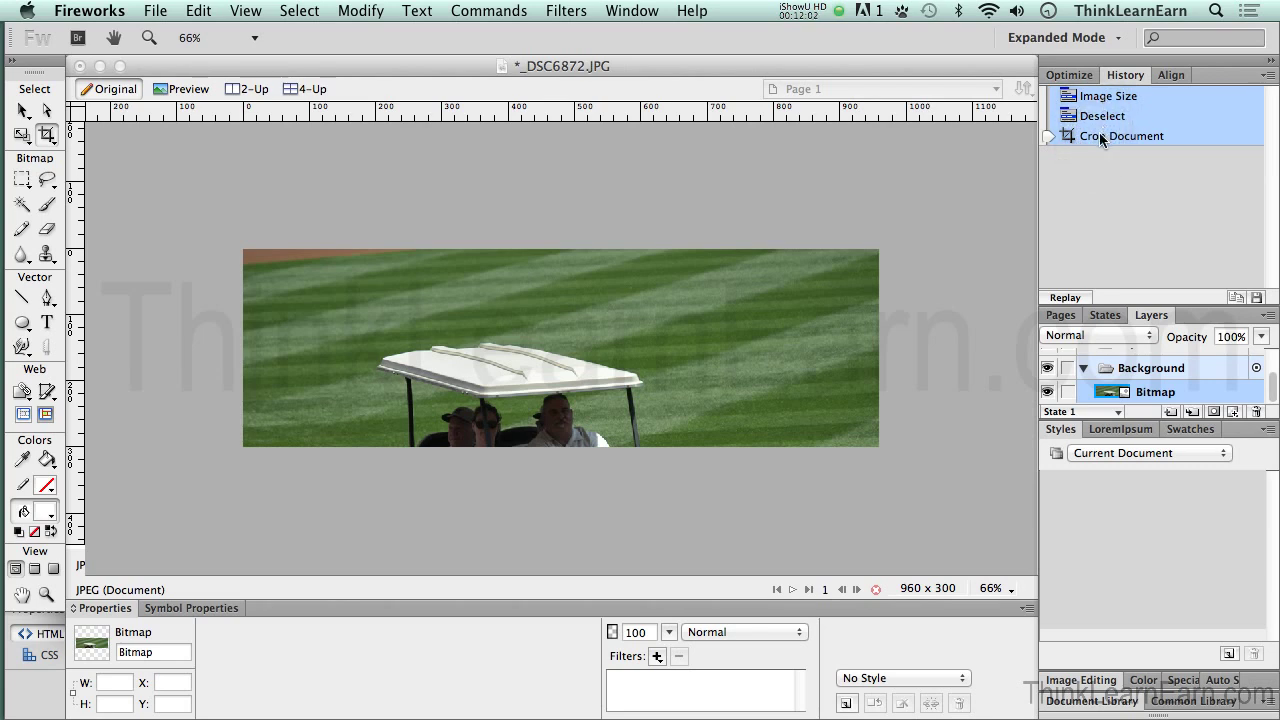
{"action": "left_click", "coordinate": [1257, 300]}
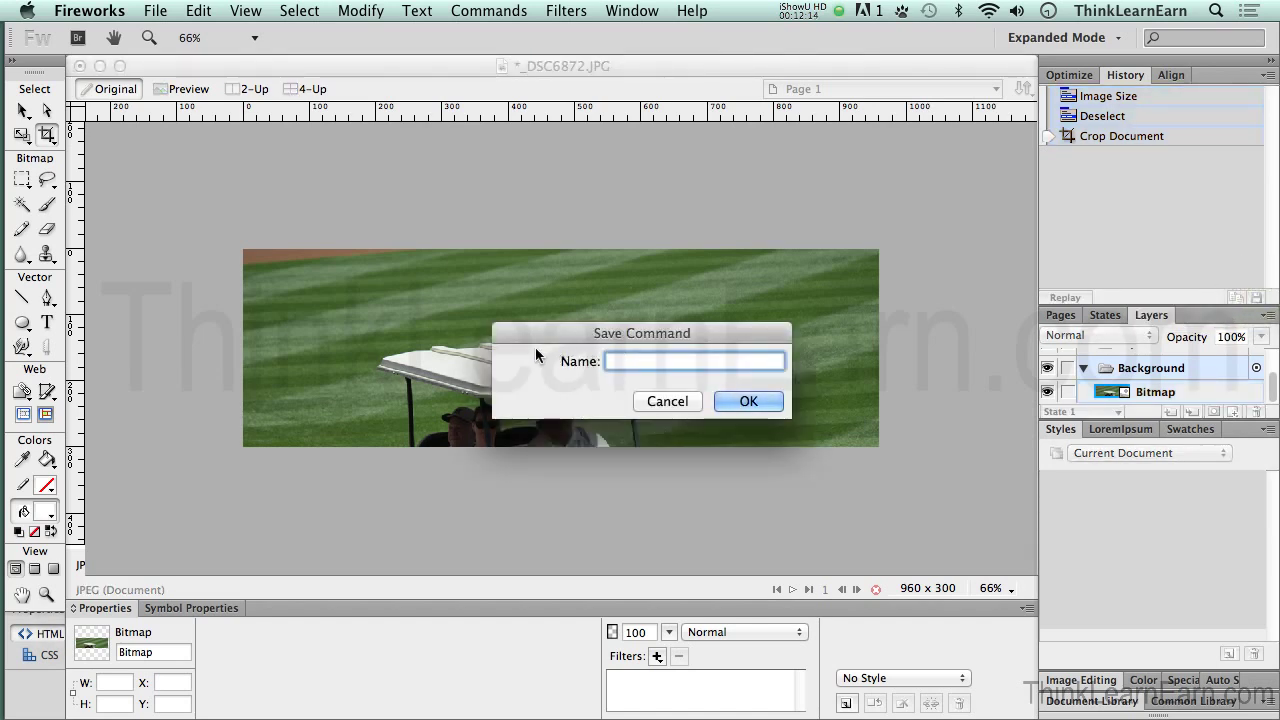
{"action": "type", "text": "9"}
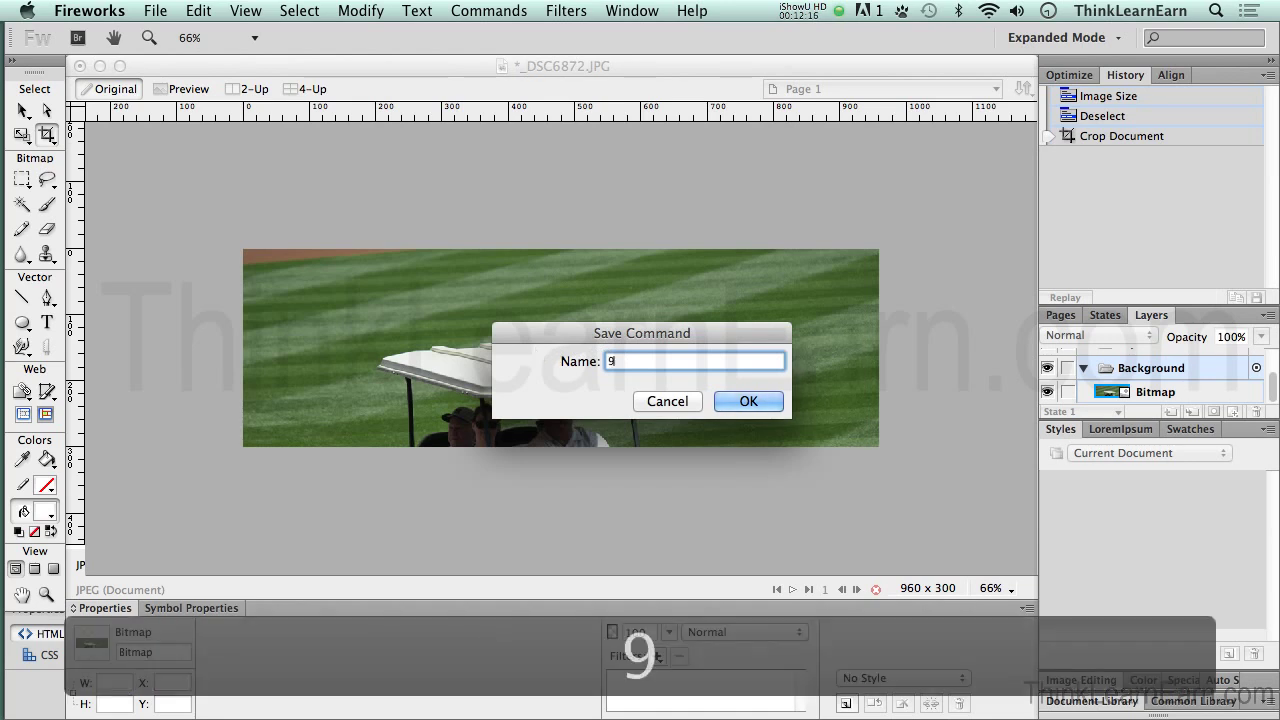
{"action": "type", "text": "60x"}
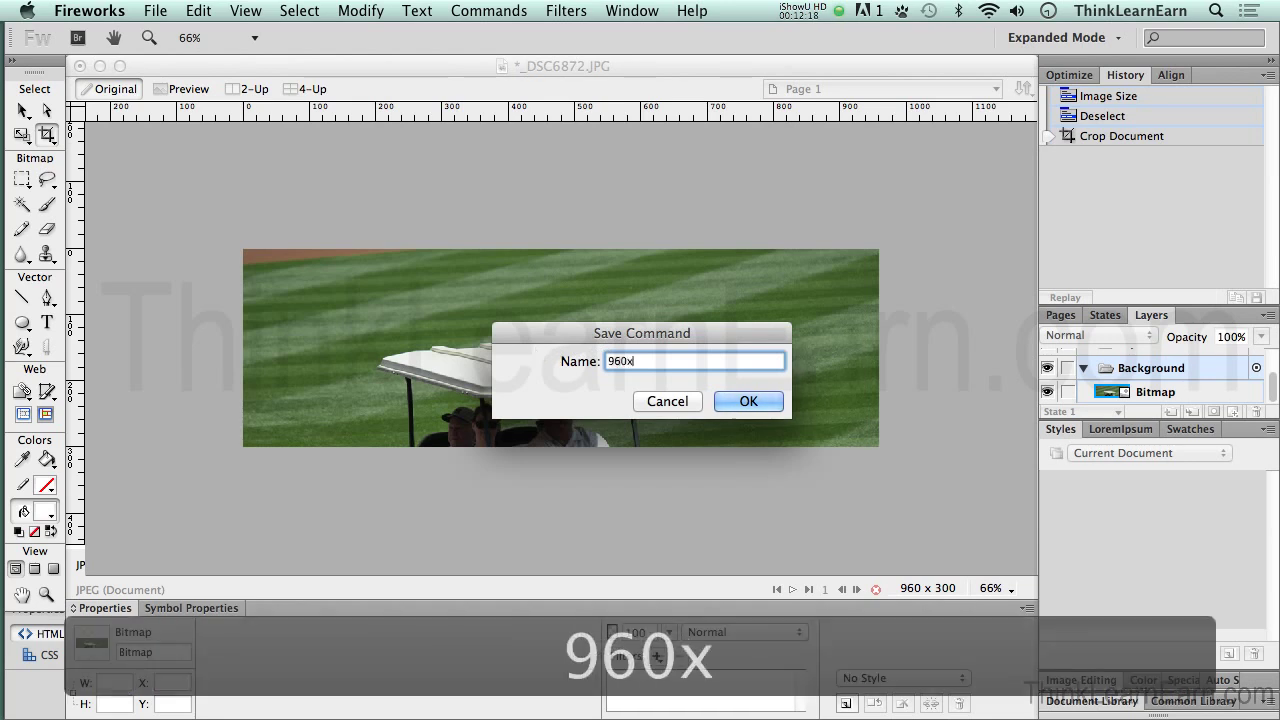
{"action": "type", "text": "200"}
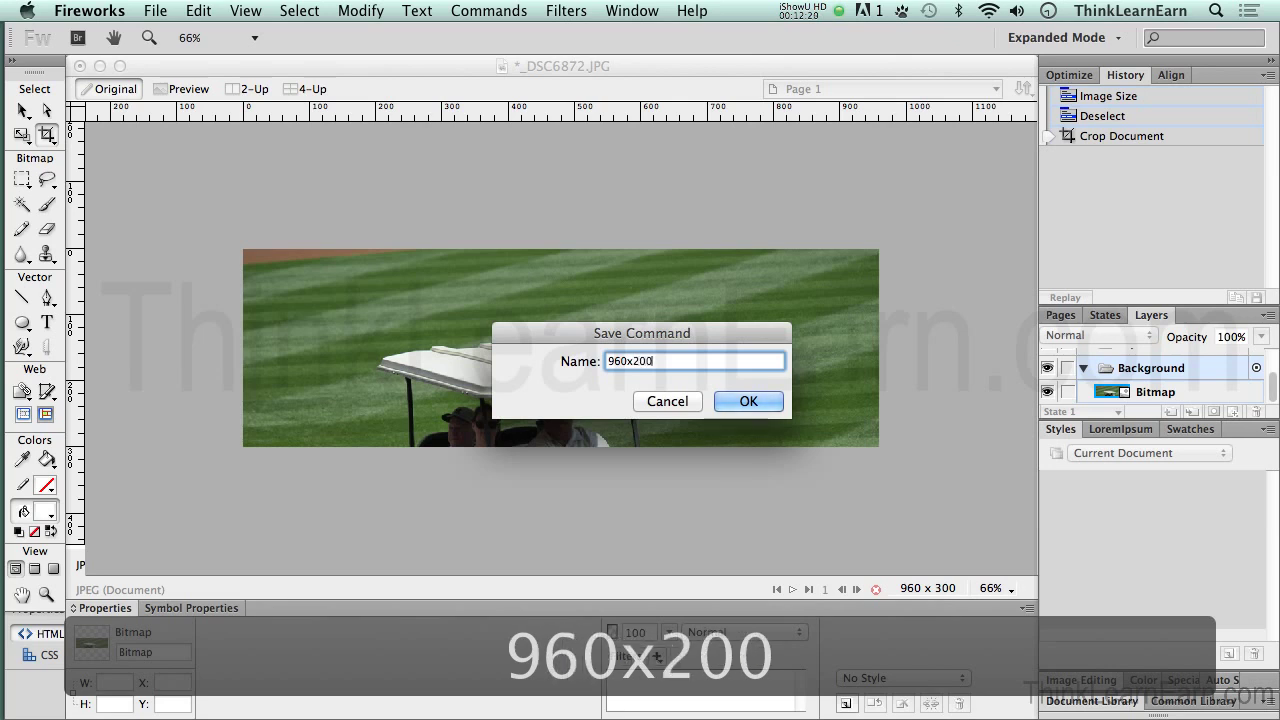
{"action": "type", "text": "-res"}
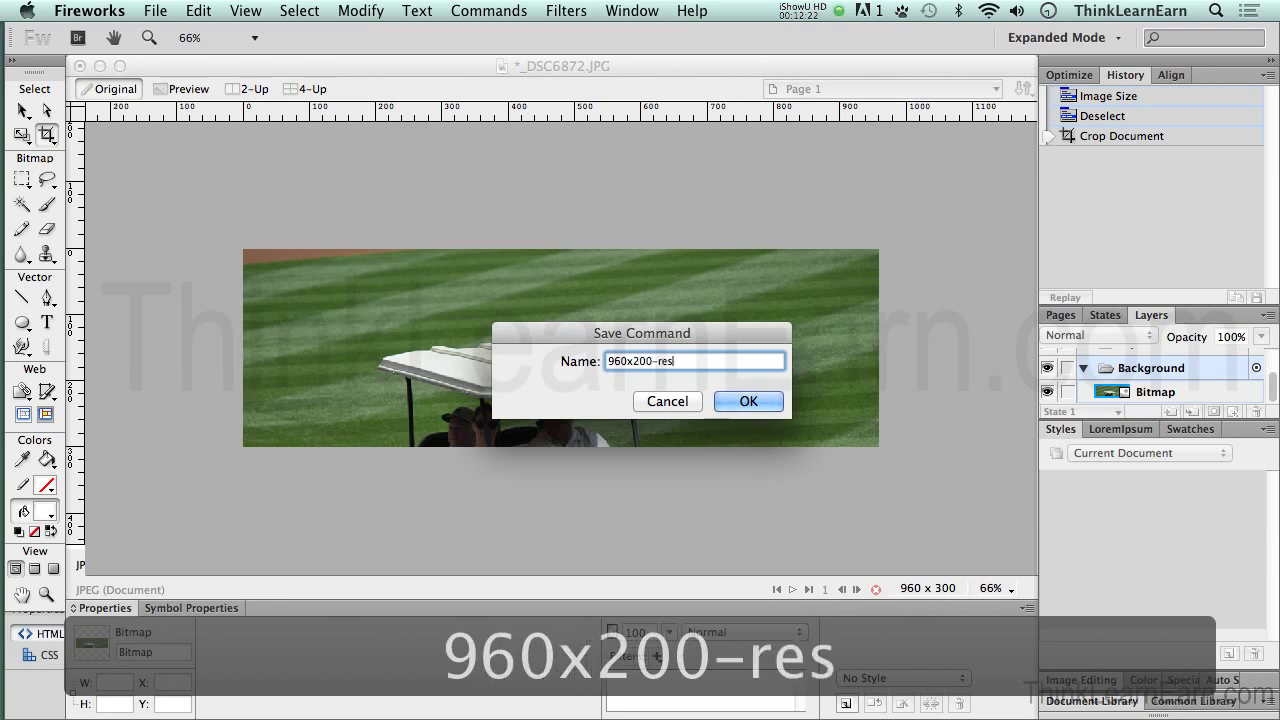
{"action": "type", "text": "ize-"}
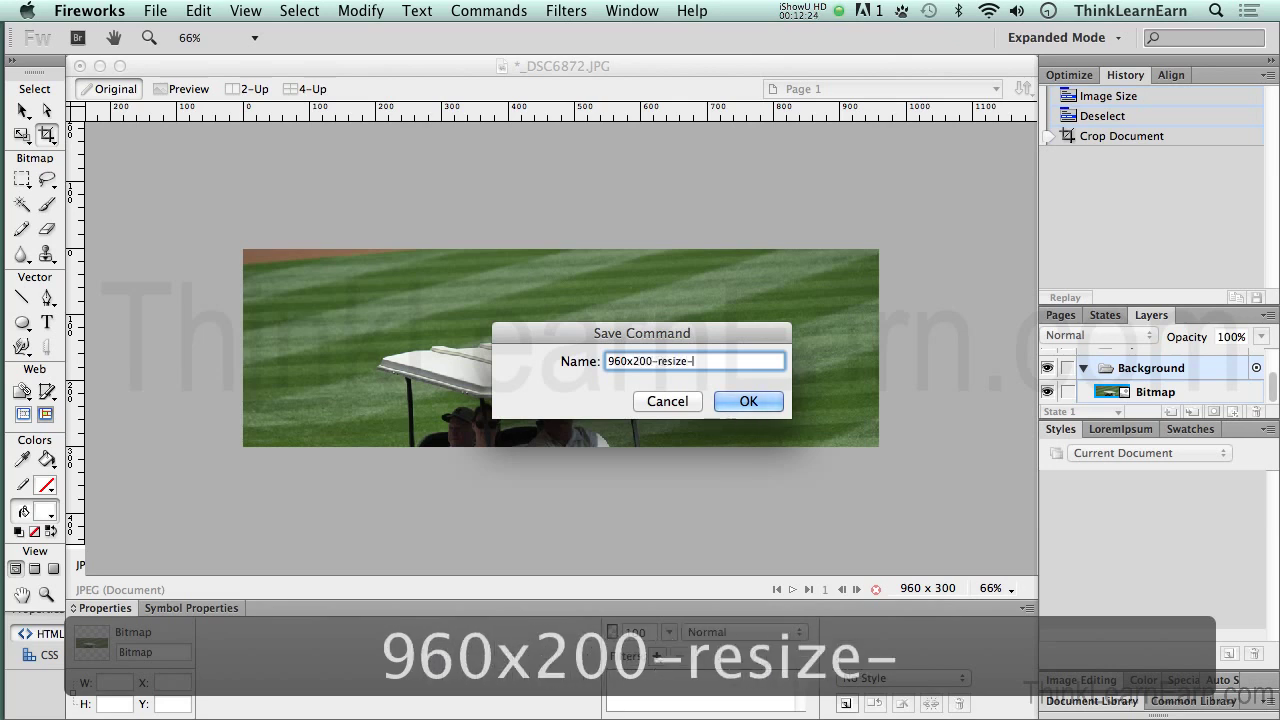
{"action": "type", "text": "crop"}
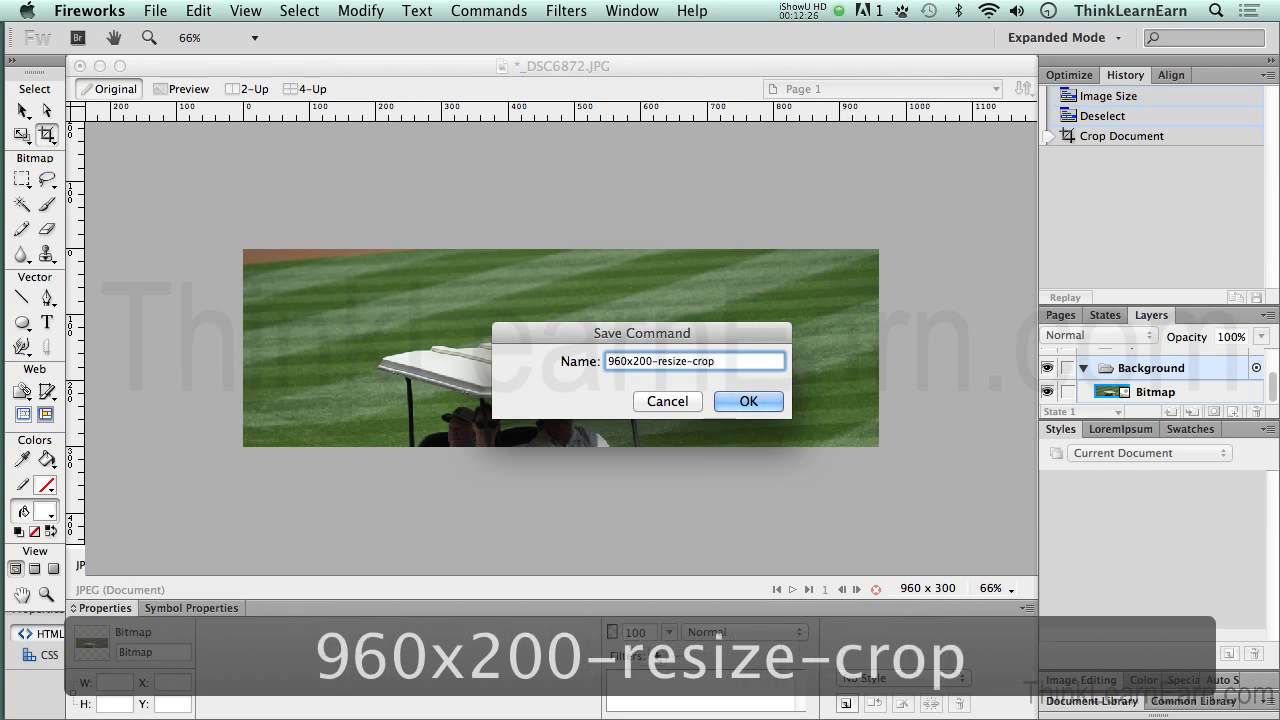
{"action": "left_click", "coordinate": [748, 401]}
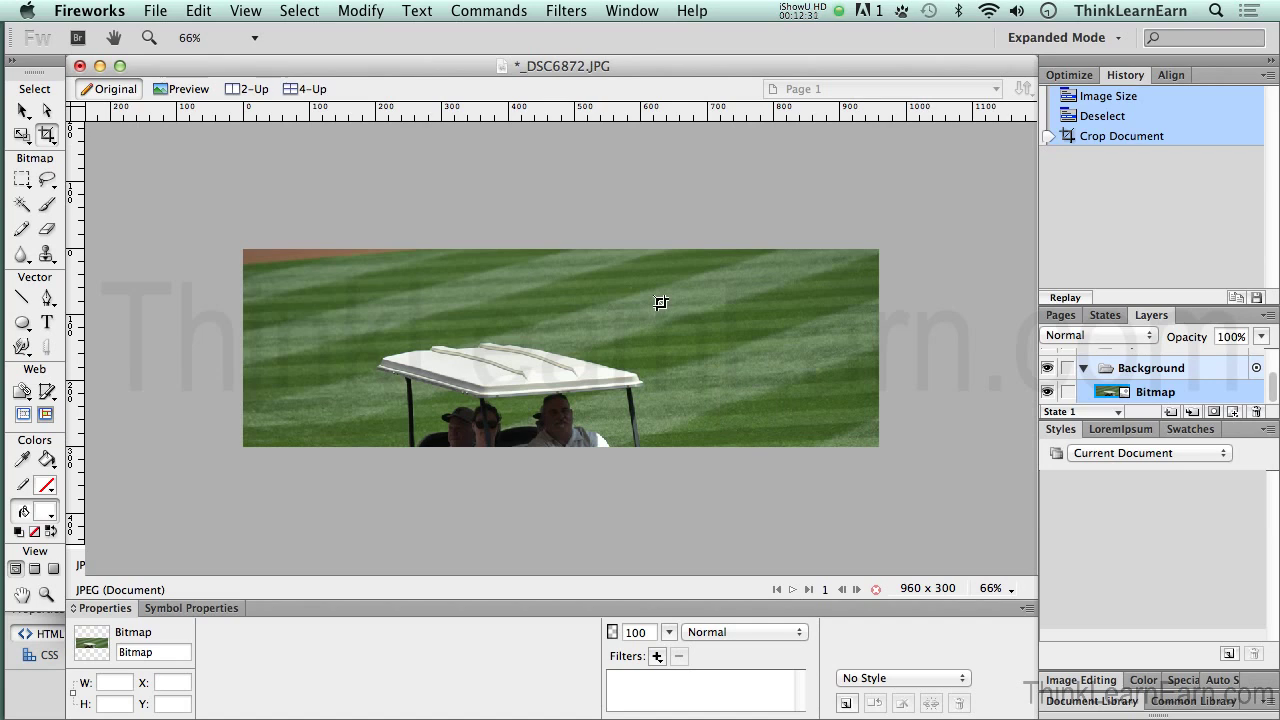
Step: Revert the photo _DSC6872.JPG to its last saved version and fit the whole image in the window
{"action": "left_click", "coordinate": [155, 11]}
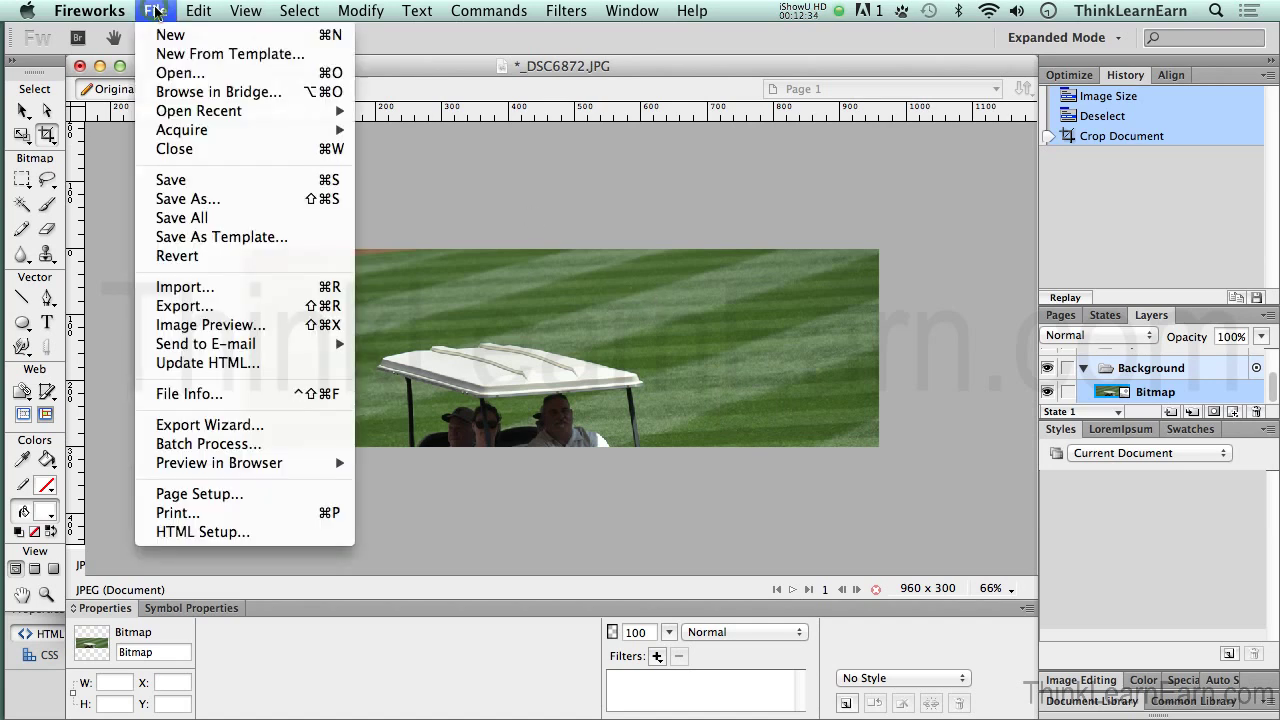
{"action": "left_click", "coordinate": [227, 255]}
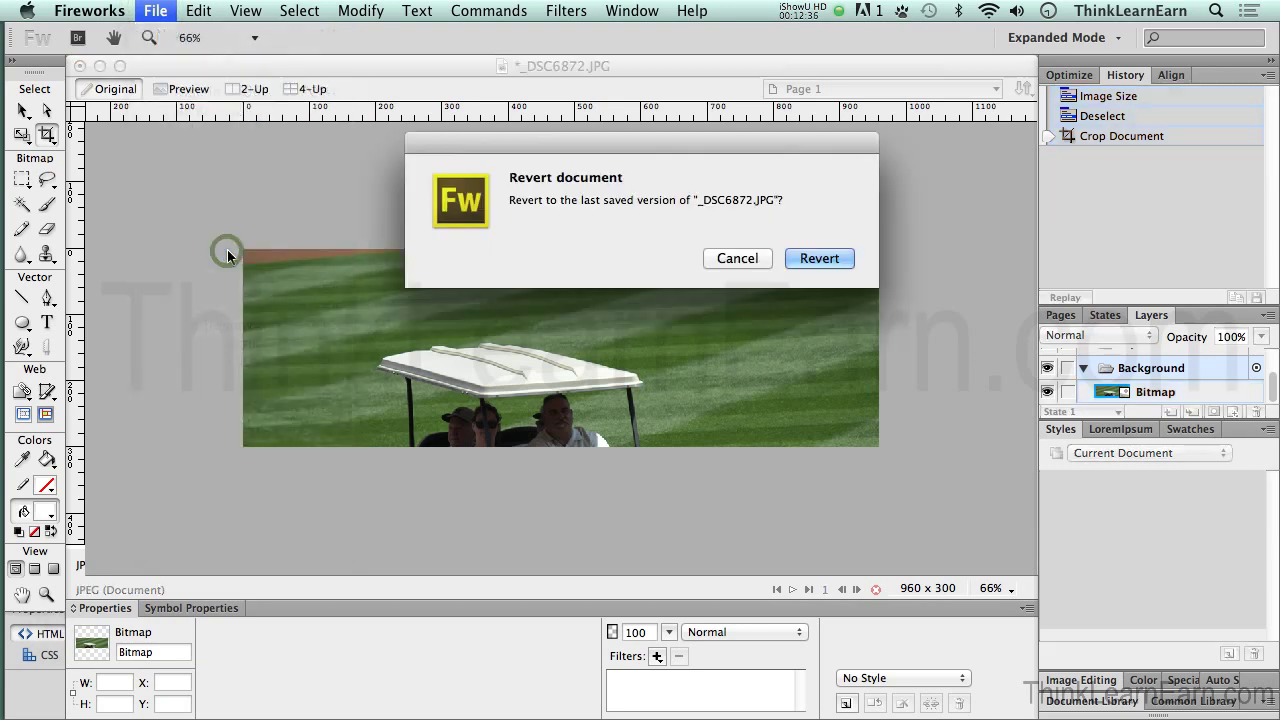
{"action": "left_click", "coordinate": [806, 258]}
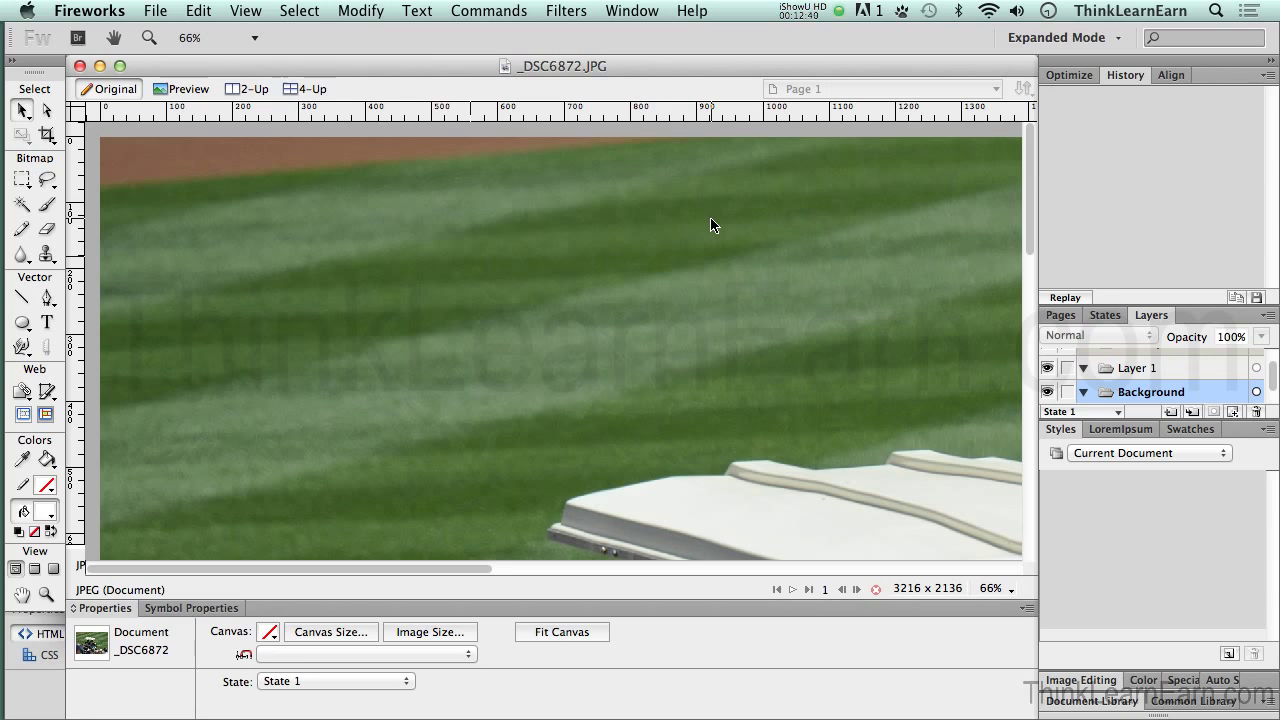
{"action": "key", "text": "super+0"}
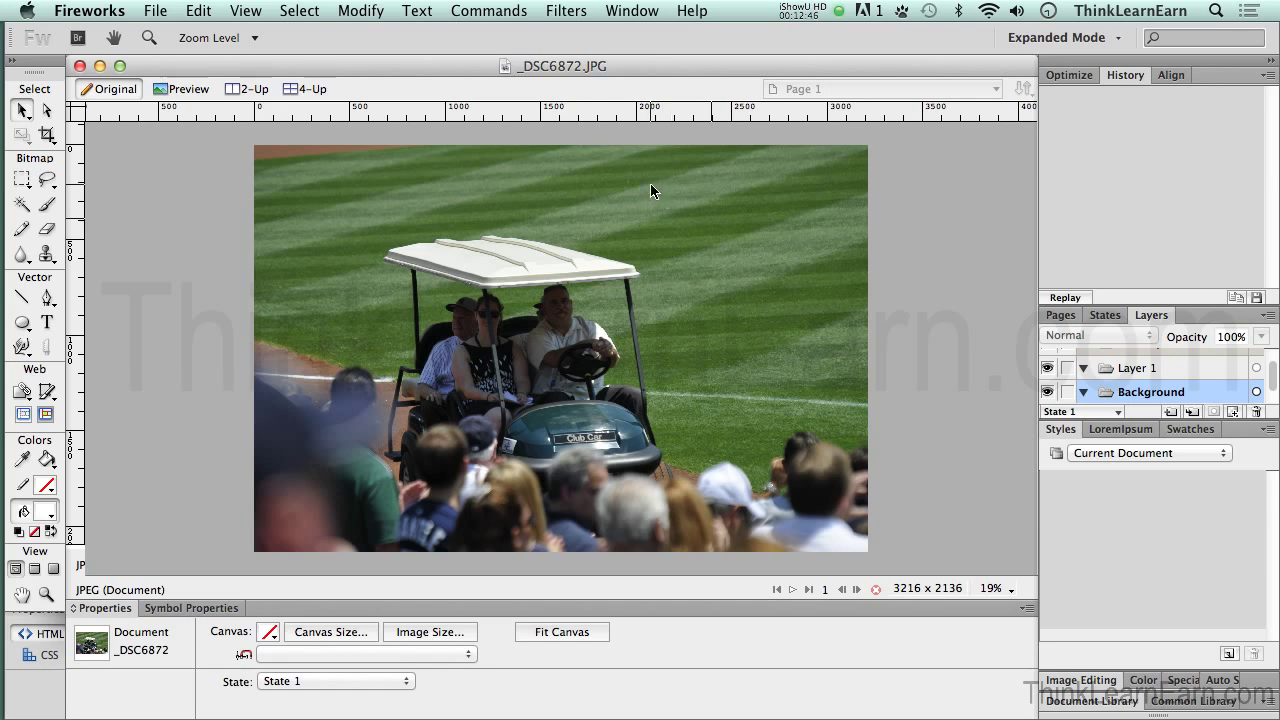
Step: Check the 960x200-resize-crop entry in the list of saved commands, leaving it as it is
{"action": "left_click", "coordinate": [518, 13]}
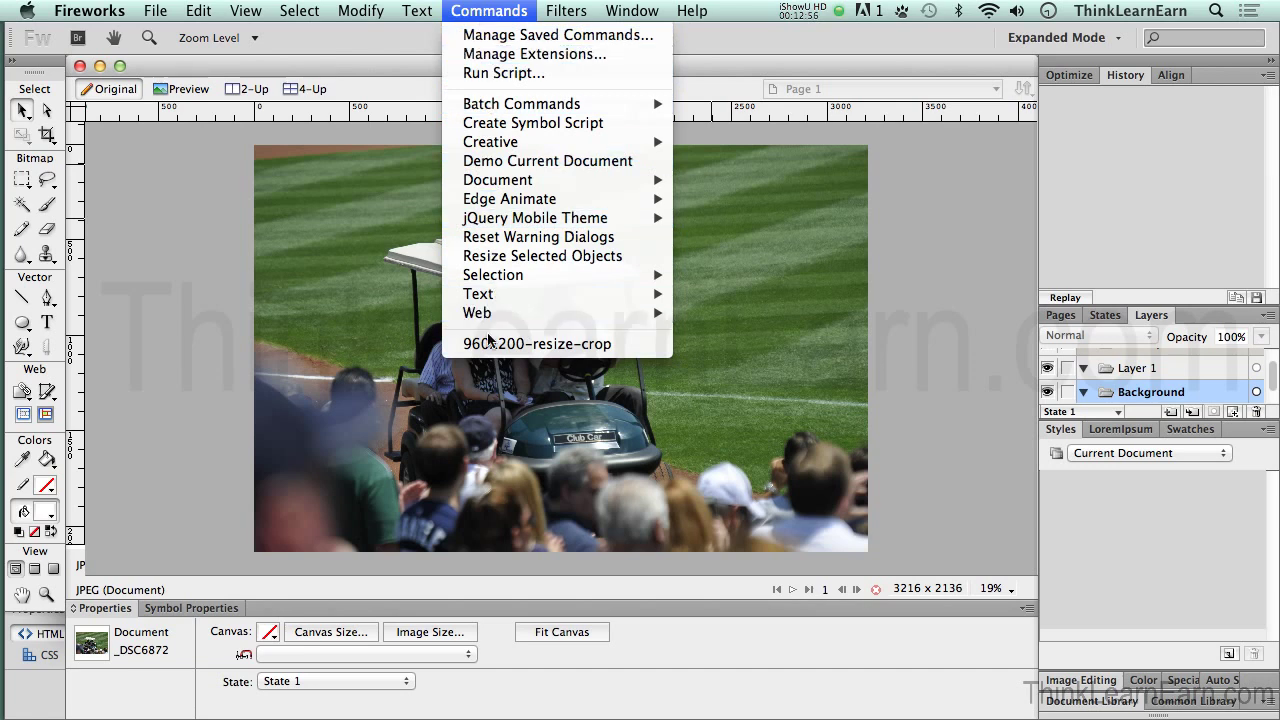
{"action": "left_click", "coordinate": [498, 35]}
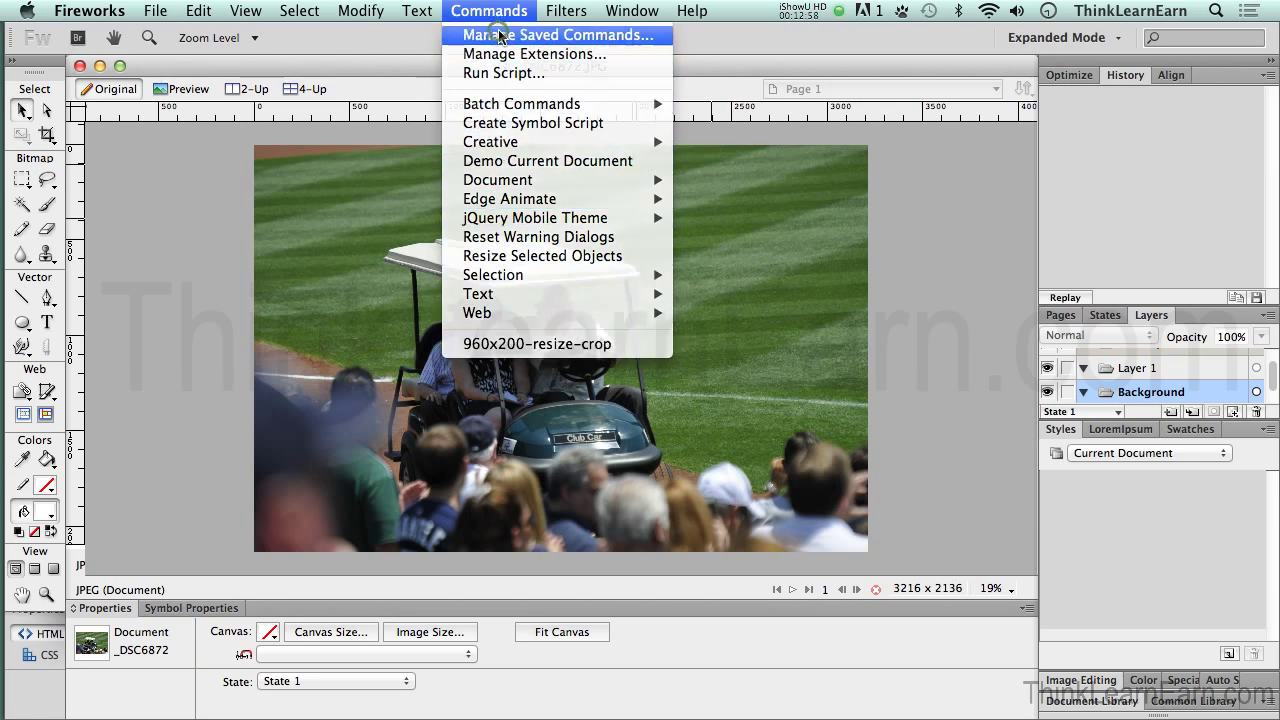
{"action": "left_click", "coordinate": [597, 298]}
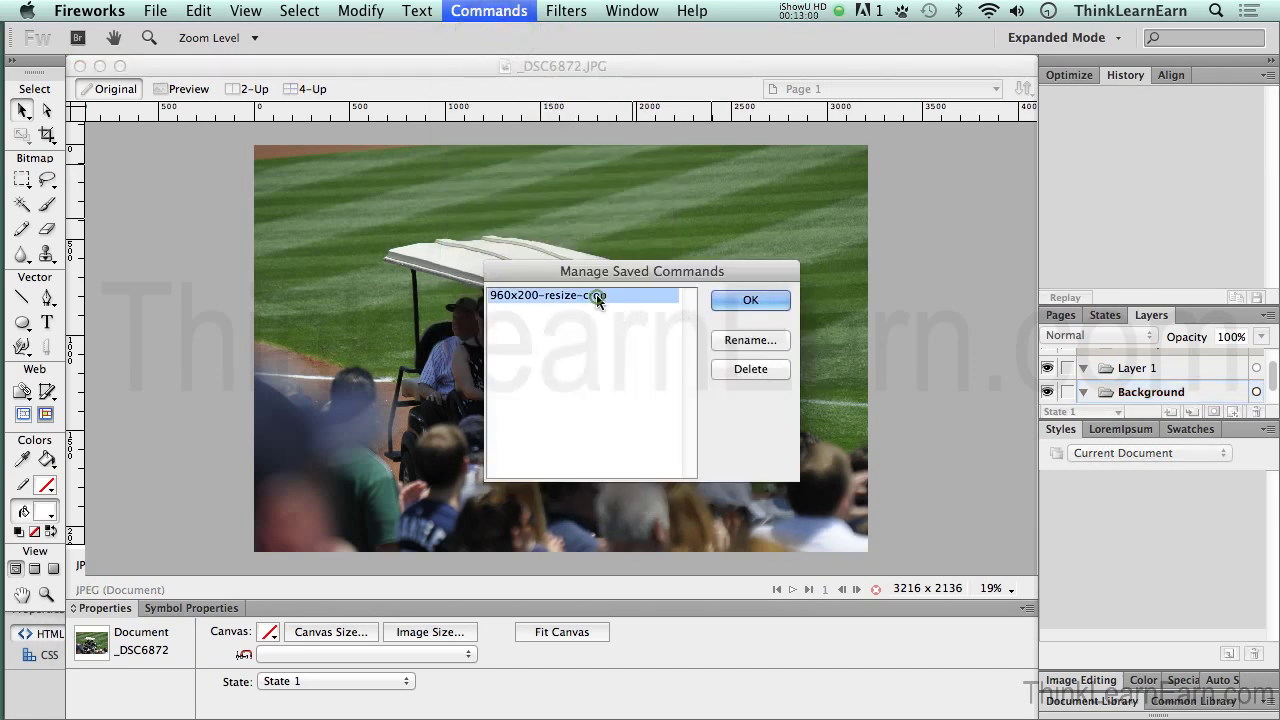
{"action": "left_click", "coordinate": [749, 303]}
Step: Test the saved 960x200-resize-crop command on the full-size photo and close the photo without saving it
{"action": "left_click", "coordinate": [503, 12]}
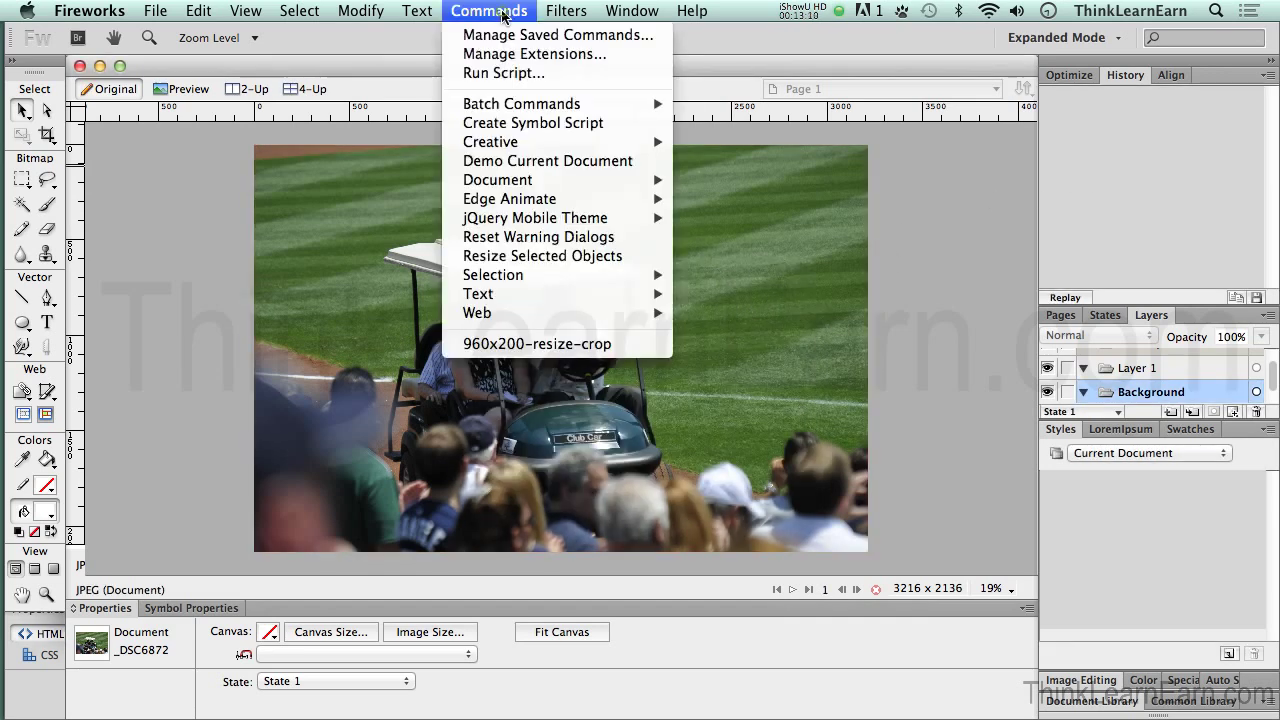
{"action": "left_click", "coordinate": [530, 344]}
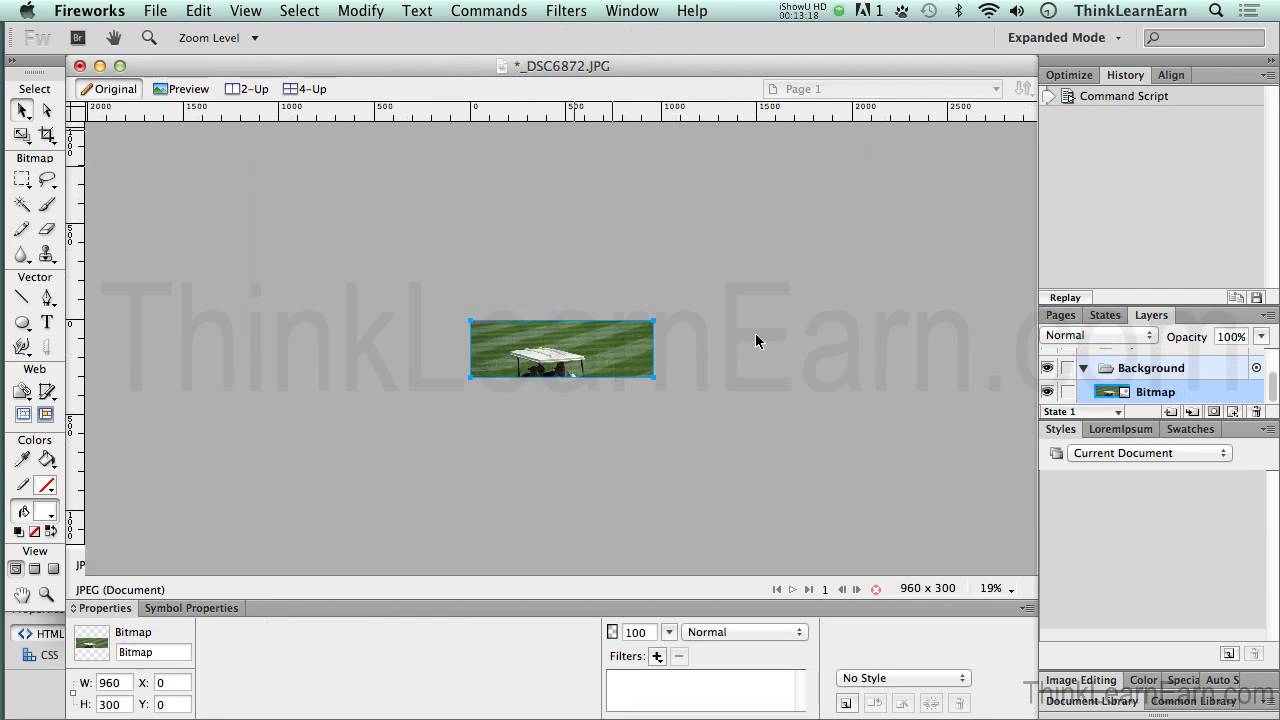
{"action": "key", "text": "super+0"}
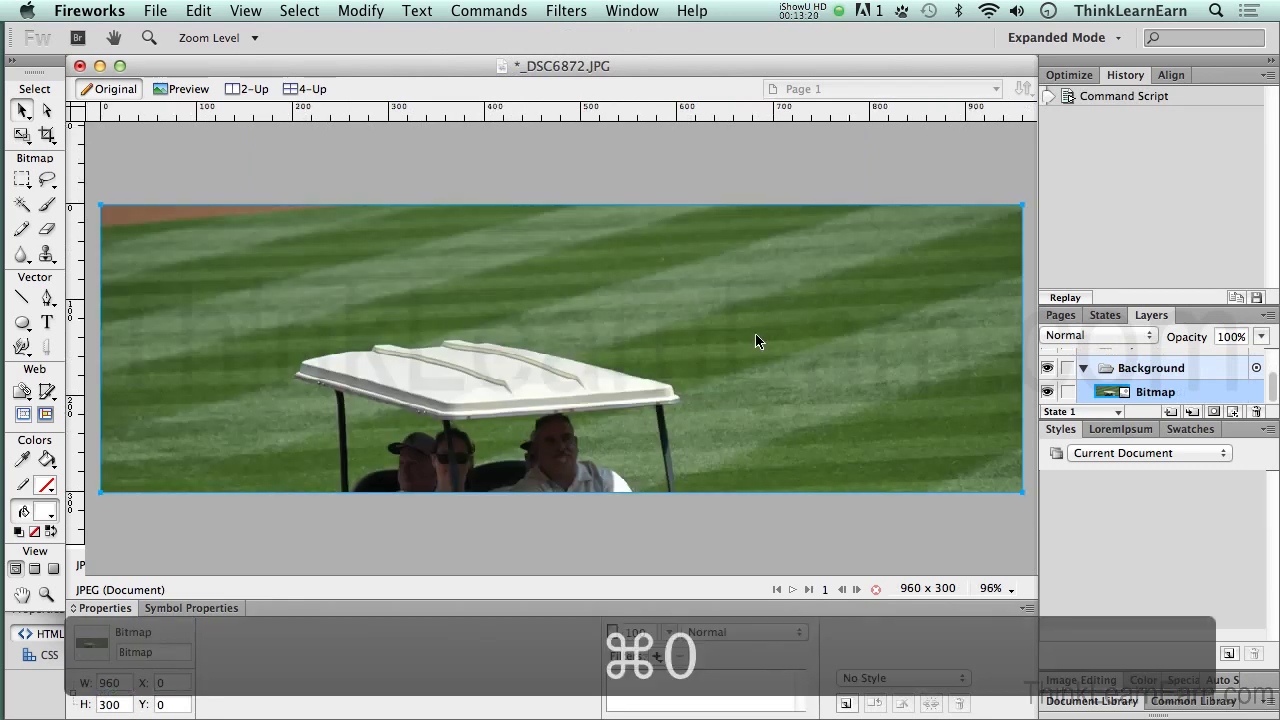
{"action": "key", "text": "super+w"}
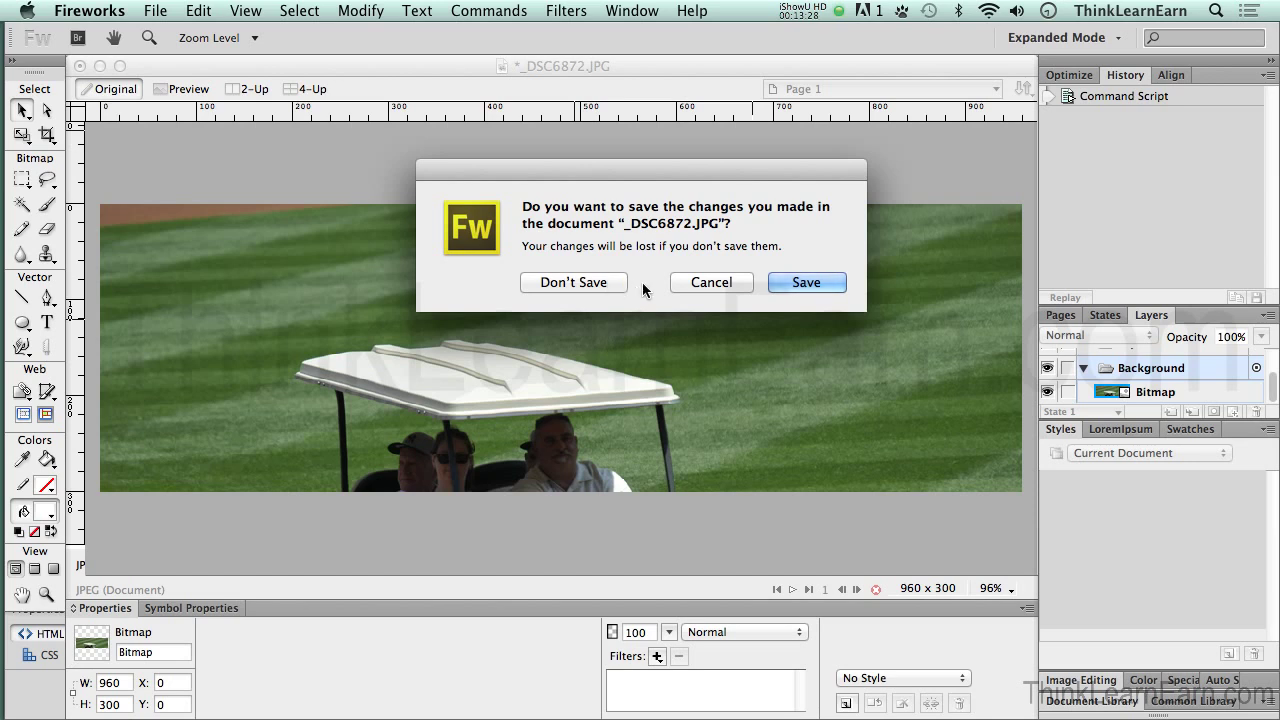
{"action": "left_click", "coordinate": [624, 284]}
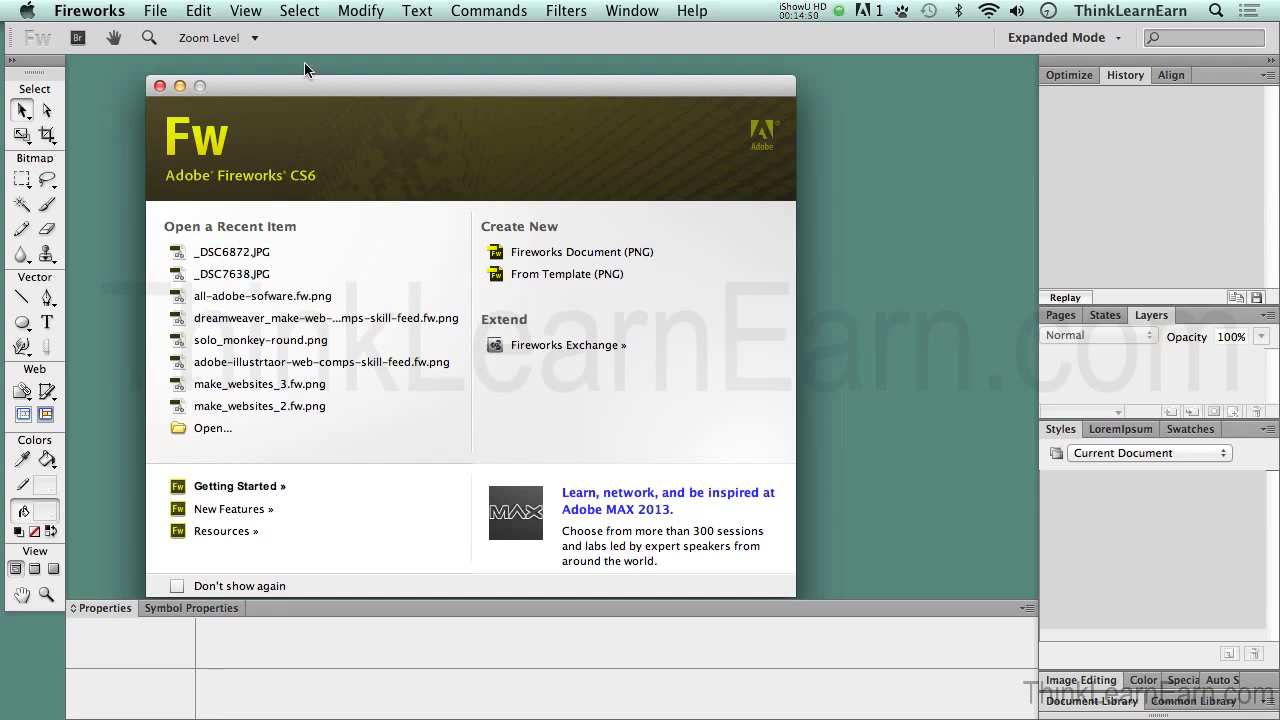
Step: Start a batch process and browse from the Desktop to websites/brouble/add-slide-show/for_edge_orig
{"action": "left_click", "coordinate": [156, 11]}
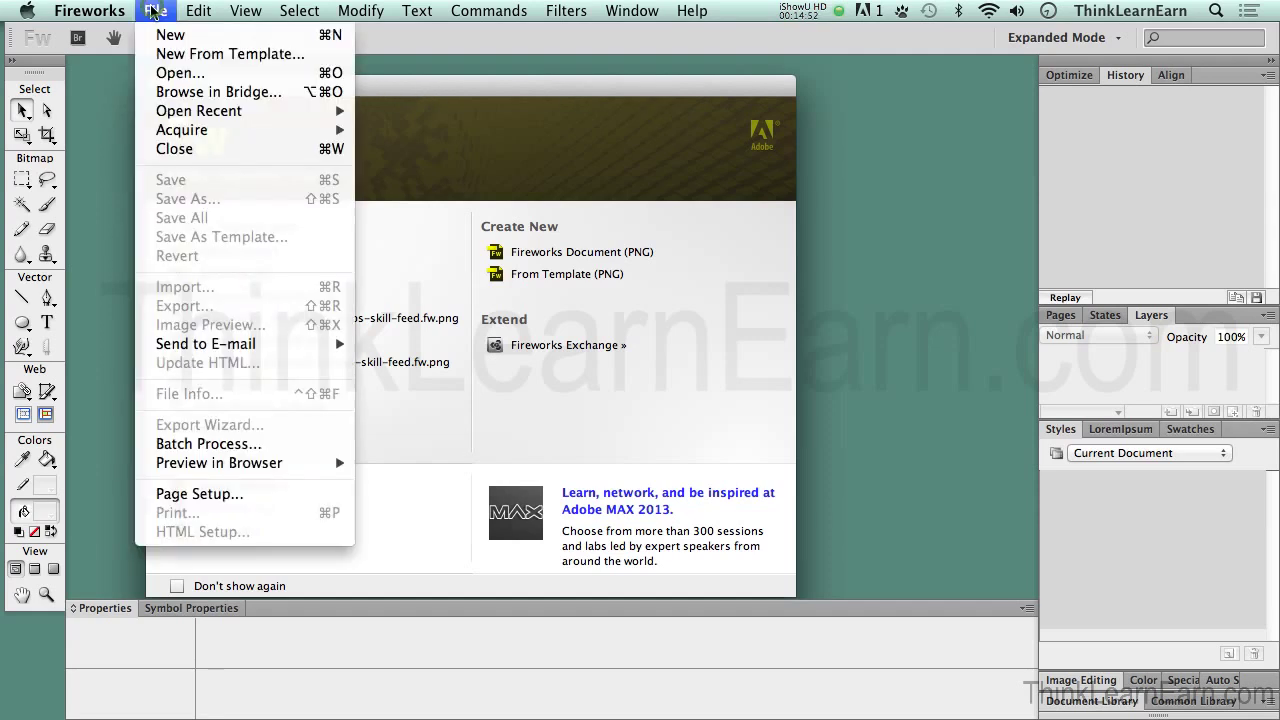
{"action": "left_click", "coordinate": [258, 444]}
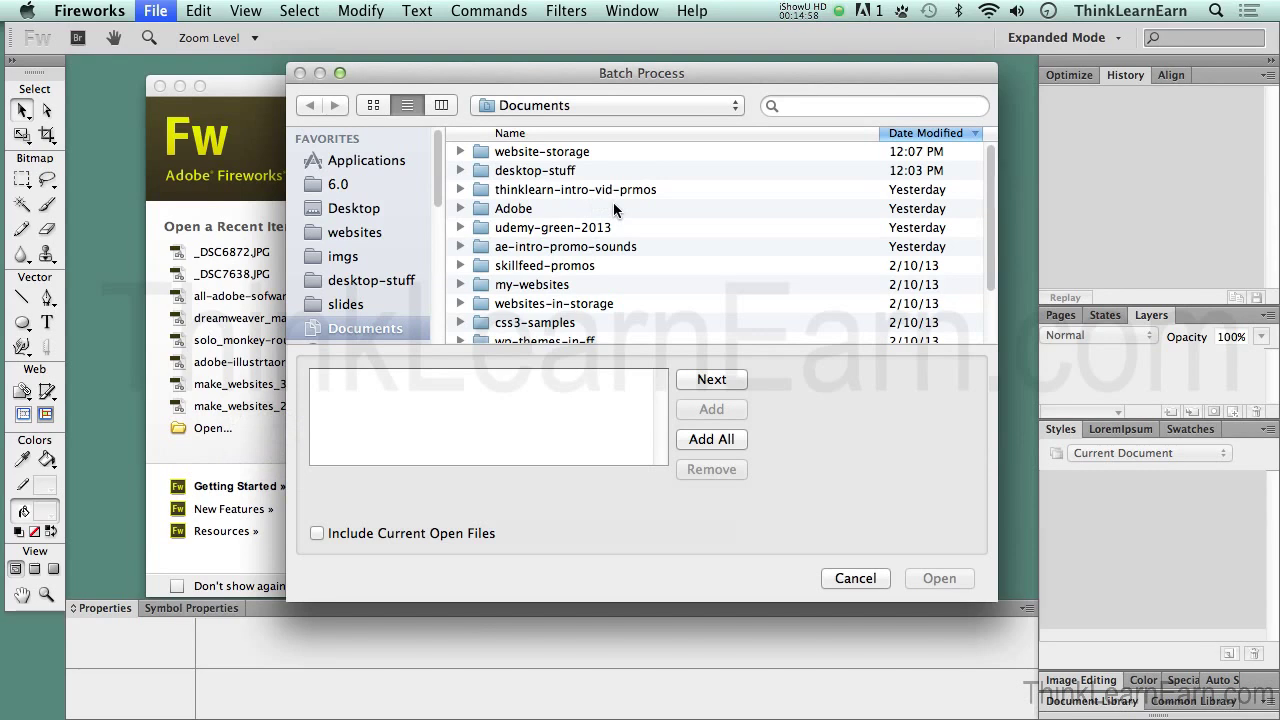
{"action": "key", "text": "super+d"}
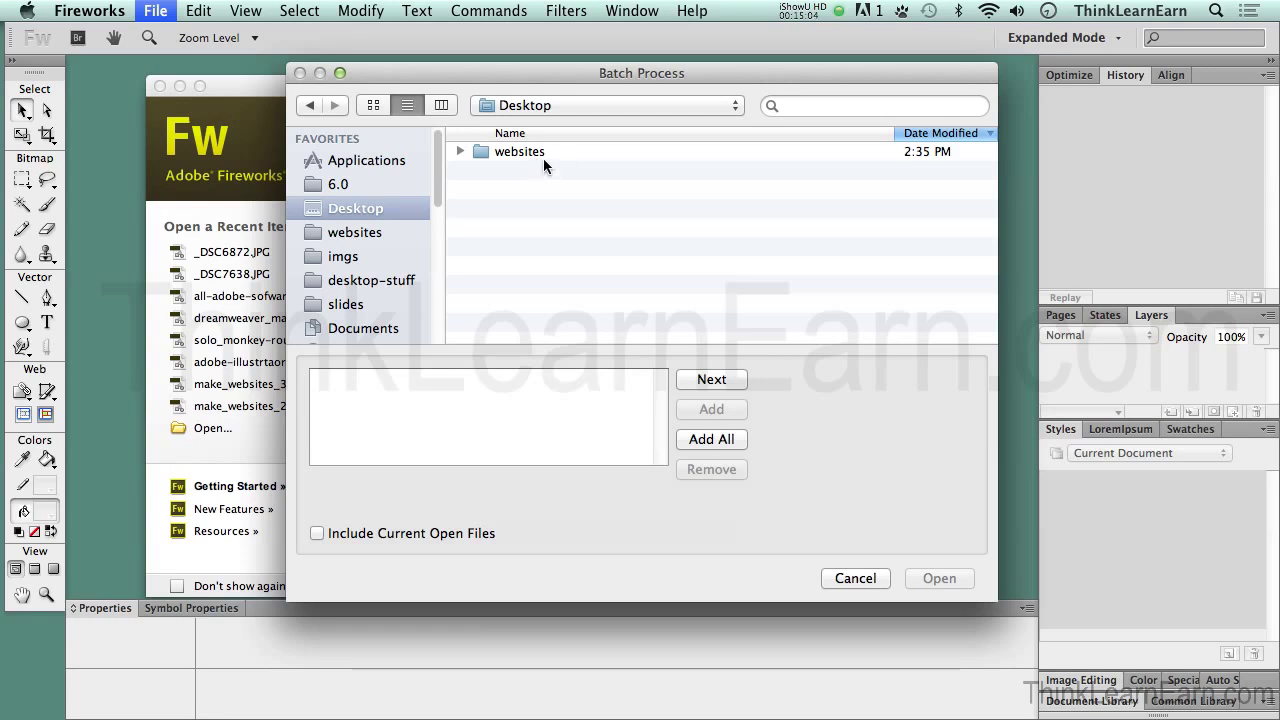
{"action": "double_click", "coordinate": [525, 153]}
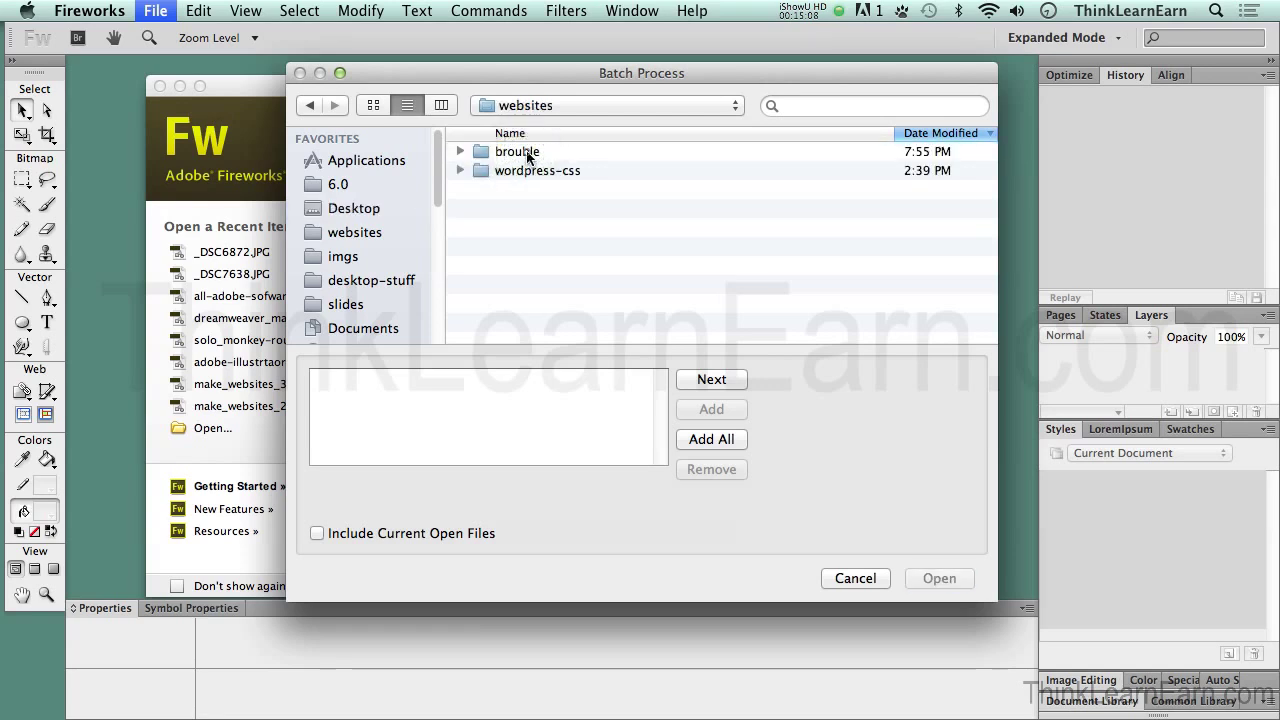
{"action": "double_click", "coordinate": [527, 155]}
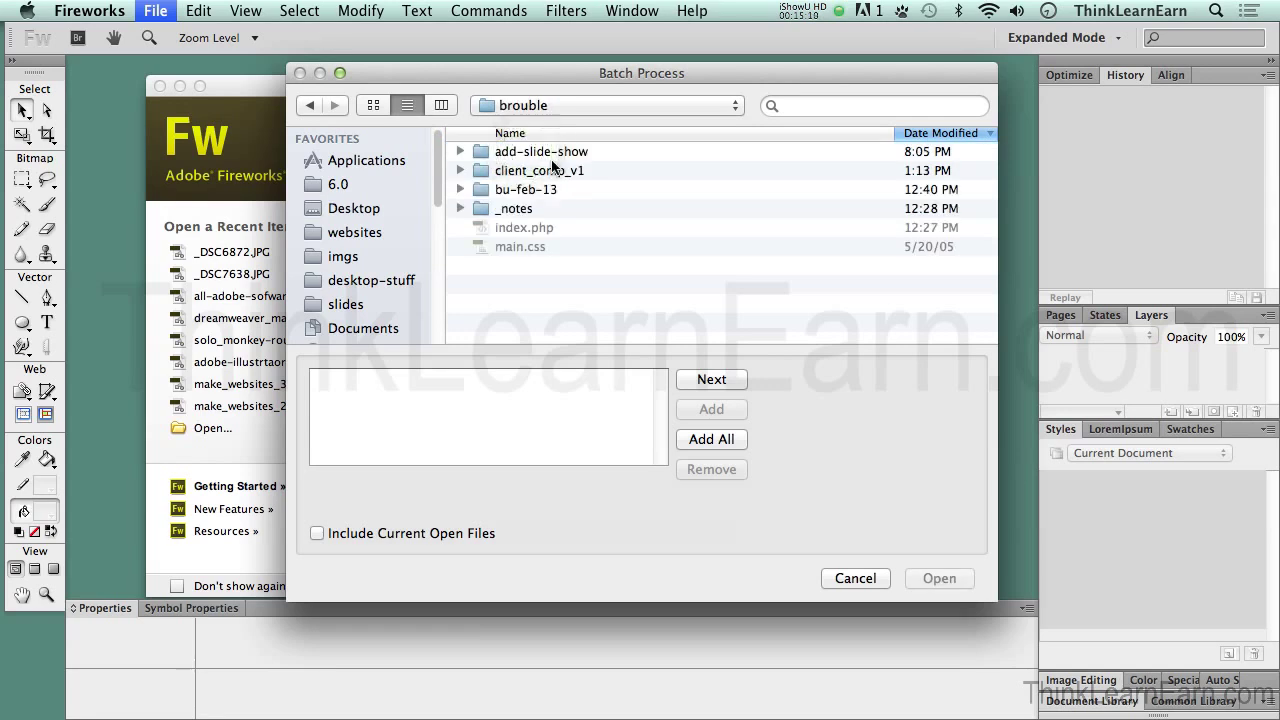
{"action": "double_click", "coordinate": [545, 154]}
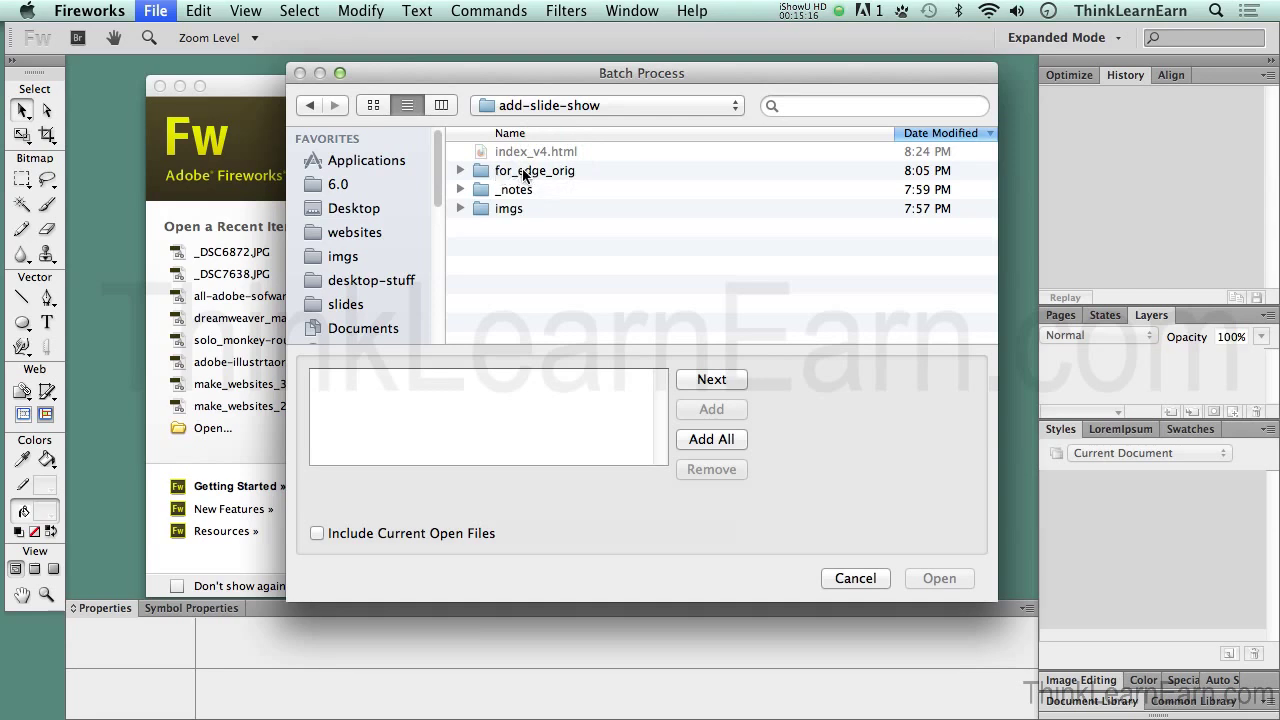
{"action": "double_click", "coordinate": [524, 172]}
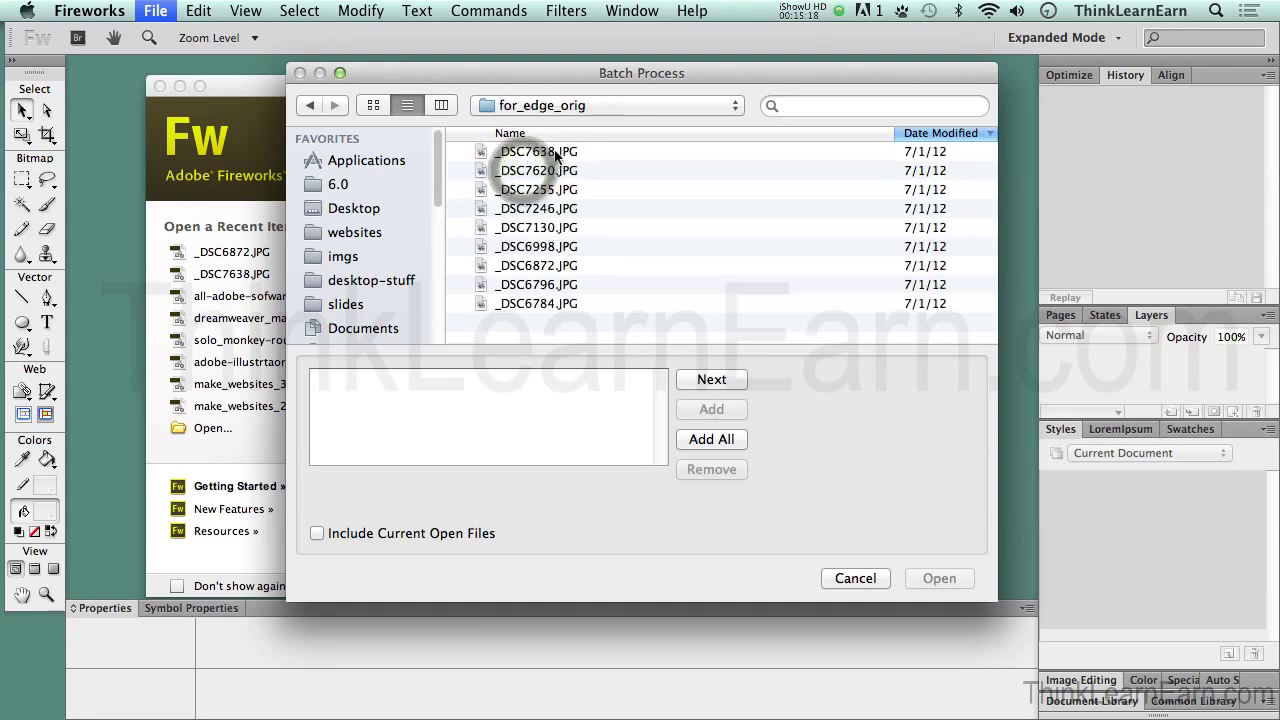
Step: Preview some of the photos in for_edge_orig, such as _DSC6998.JPG and _DSC7255.JPG, and return to the list view
{"action": "left_click", "coordinate": [556, 154]}
{"action": "left_click", "coordinate": [543, 169]}
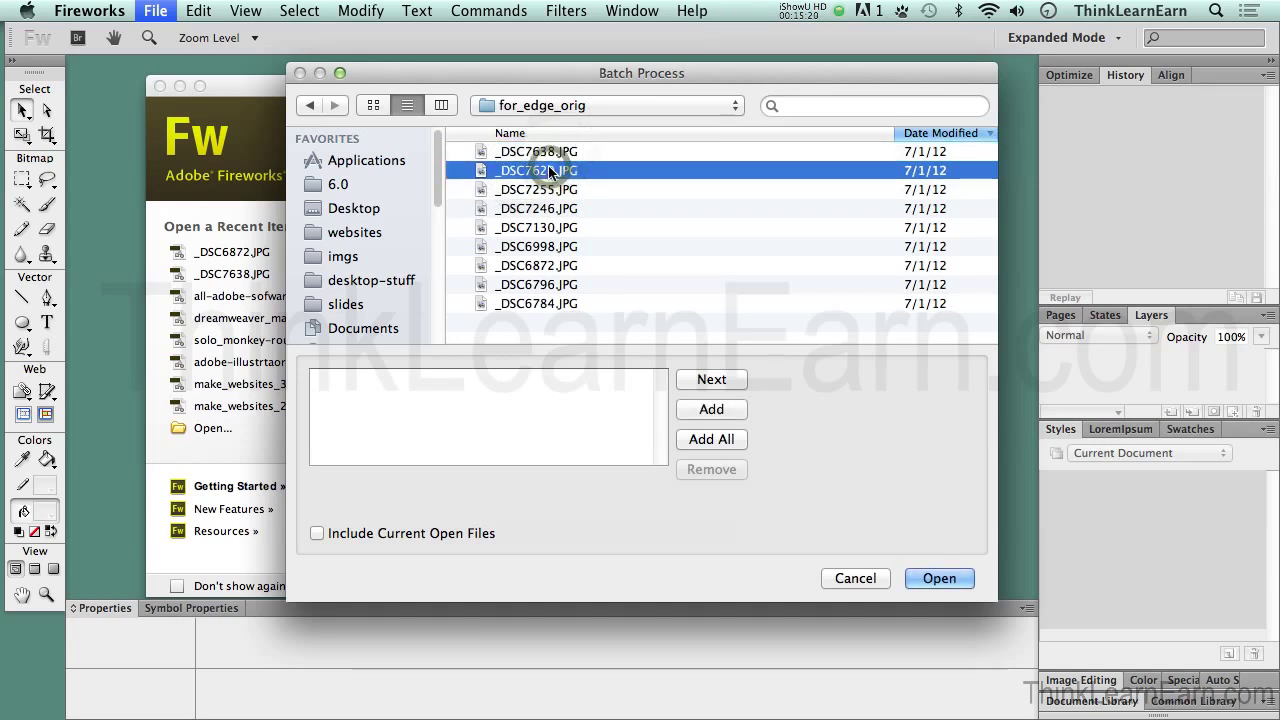
{"action": "left_click", "coordinate": [442, 104]}
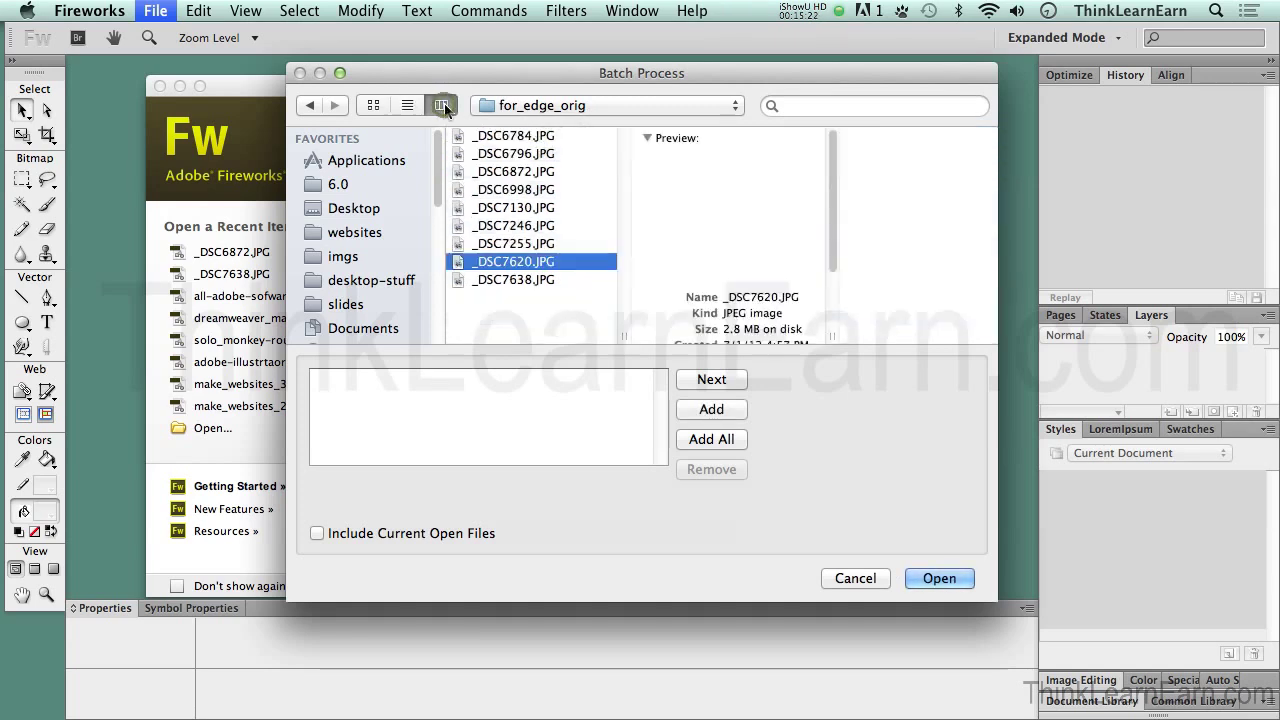
{"action": "left_click", "coordinate": [529, 188]}
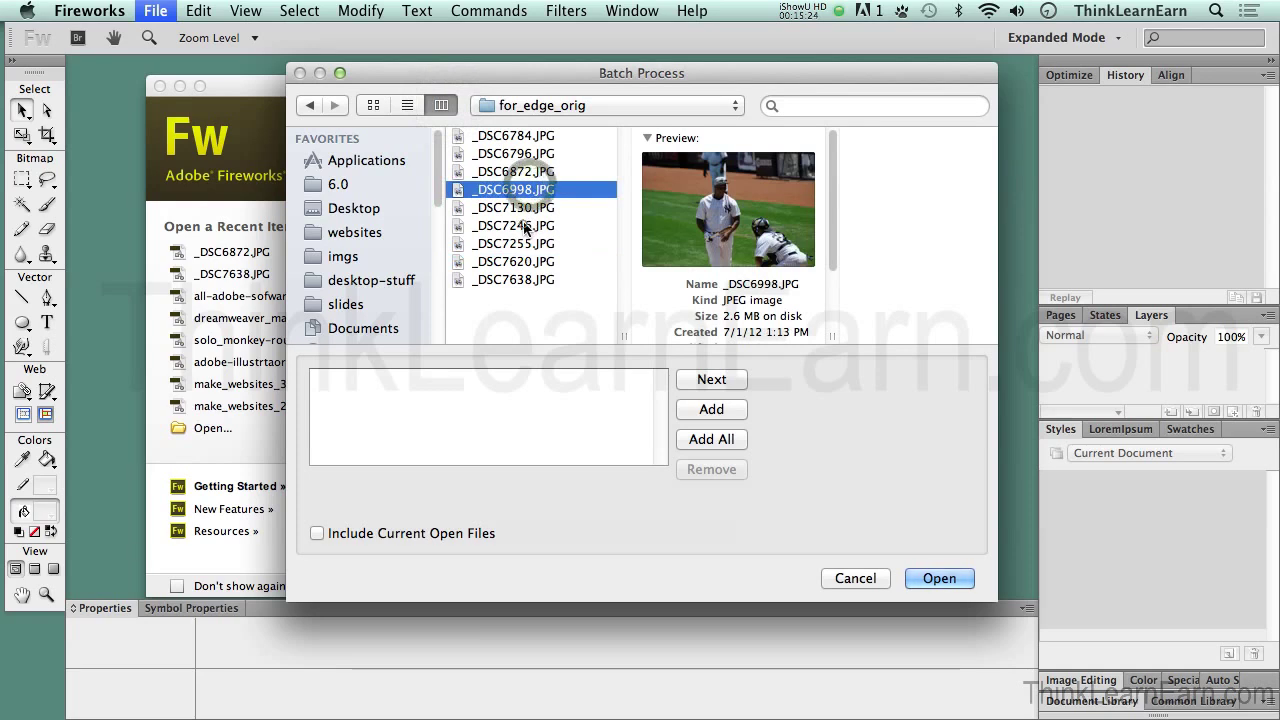
{"action": "left_click", "coordinate": [523, 226]}
{"action": "left_click", "coordinate": [524, 245]}
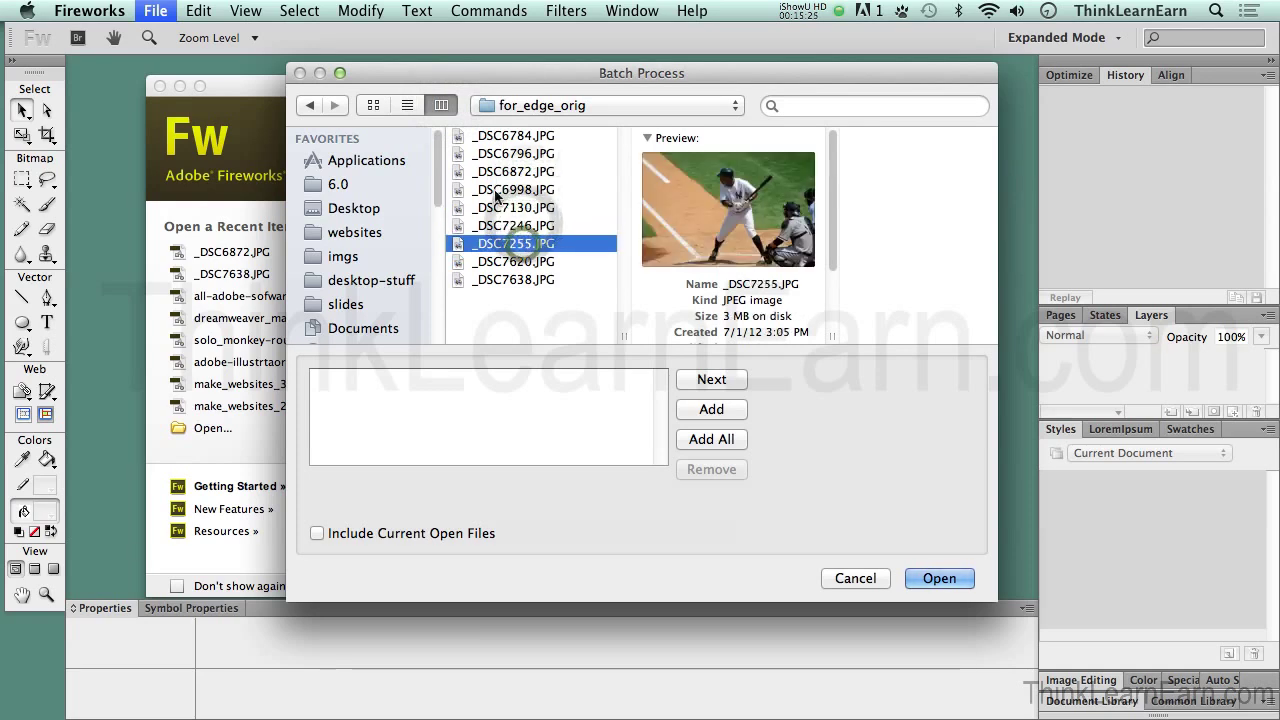
{"action": "left_click", "coordinate": [408, 106]}
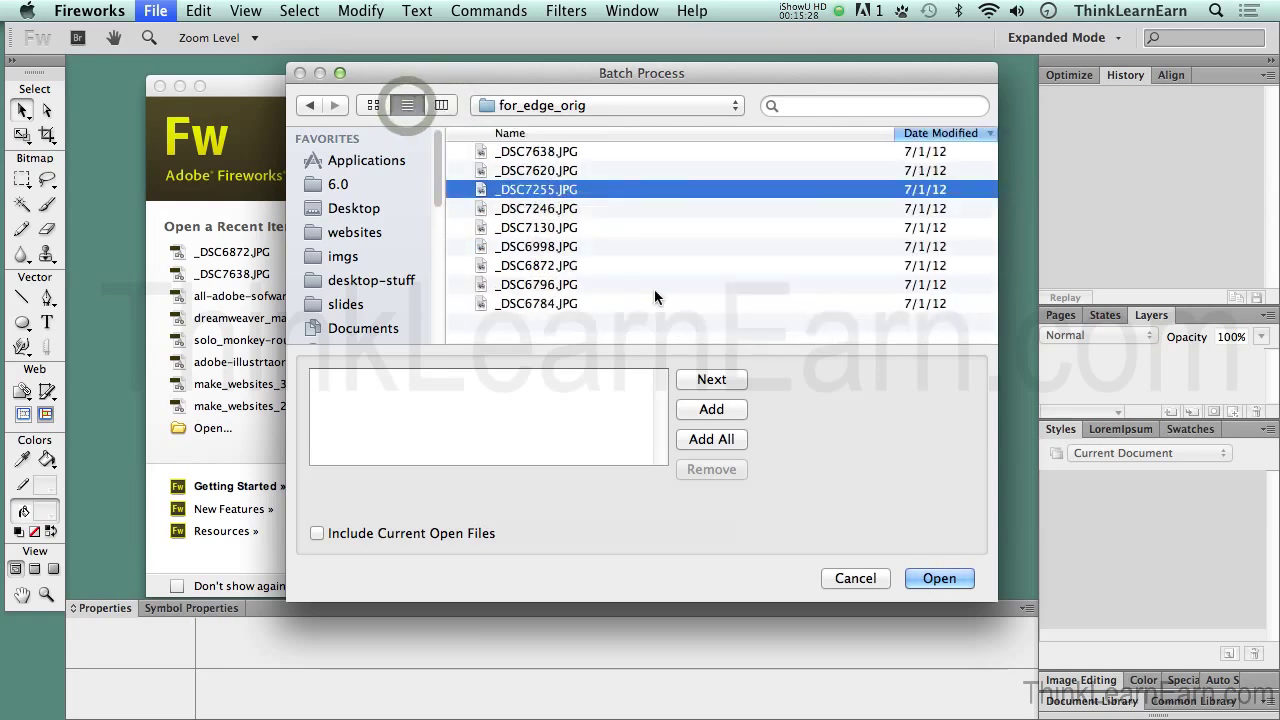
Step: Add all the photos in for_edge_orig to the batch and continue to the batch options
{"action": "left_click", "coordinate": [711, 439]}
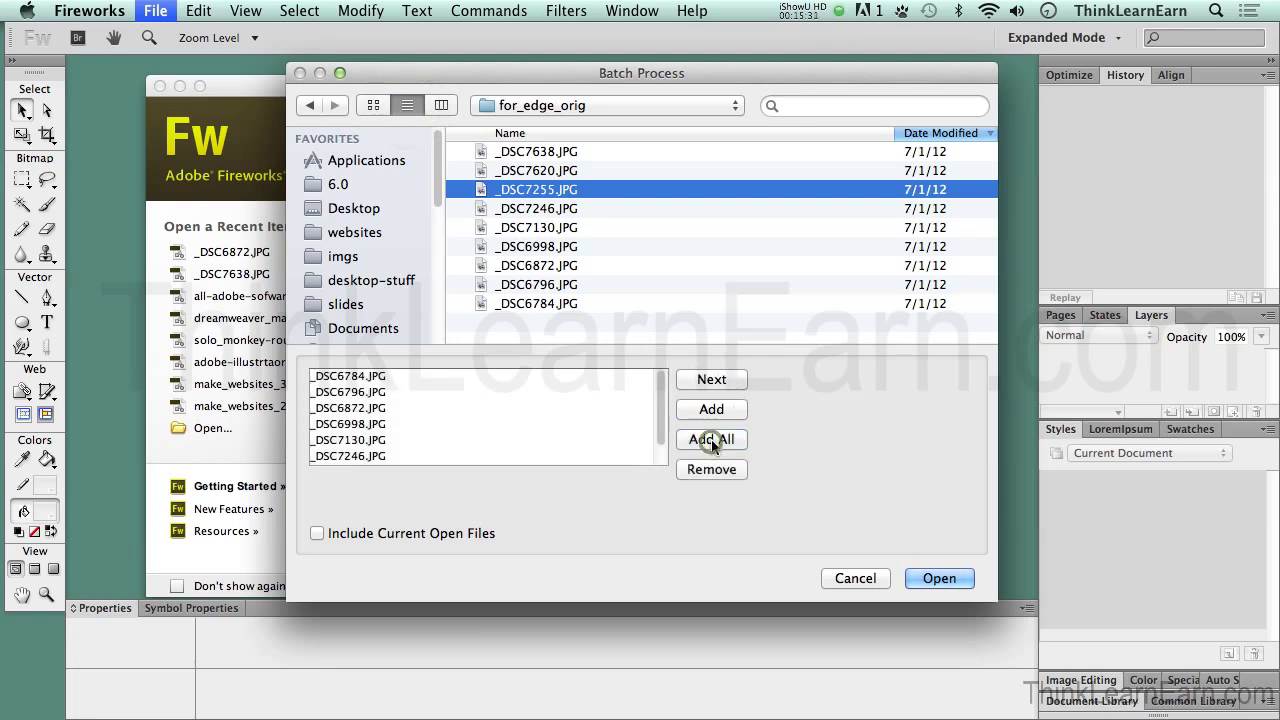
{"action": "left_click", "coordinate": [725, 383]}
{"action": "left_click_drag", "start_coordinate": [601, 136], "coordinate": [527, 137]}
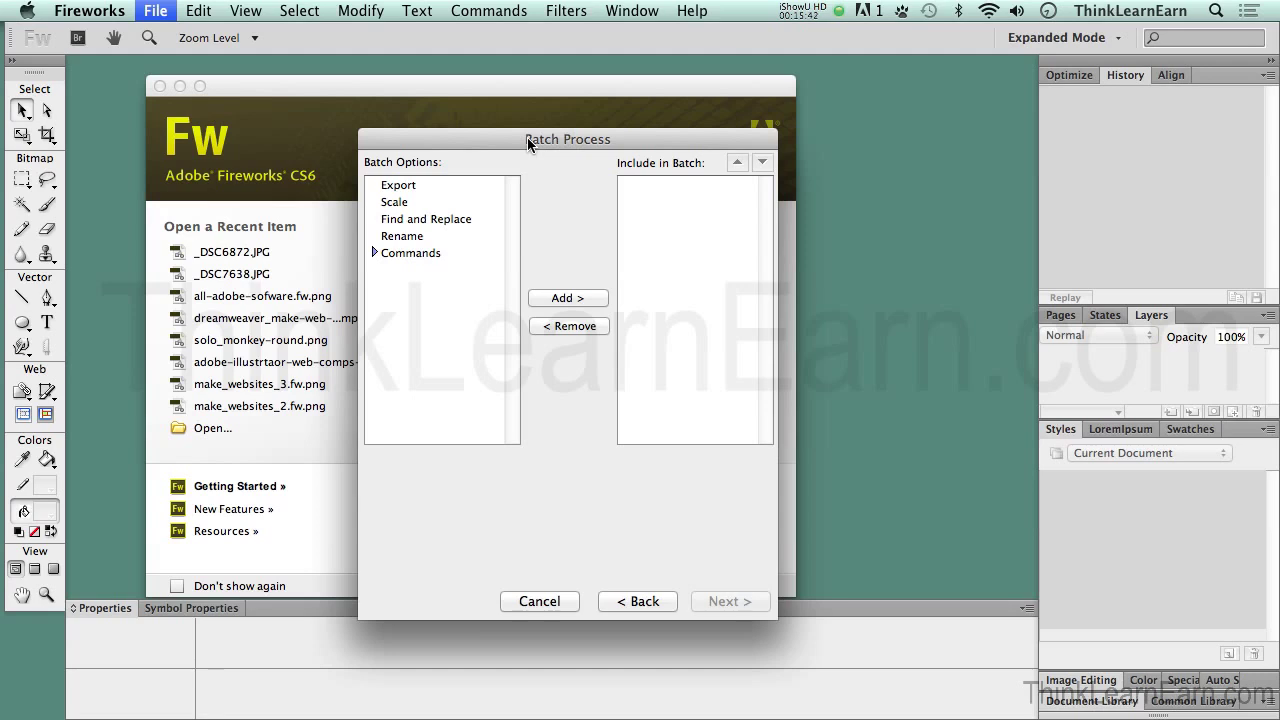
Step: Include the 960x200-resize-crop command in the batch and continue to the file saving options
{"action": "left_click", "coordinate": [413, 236]}
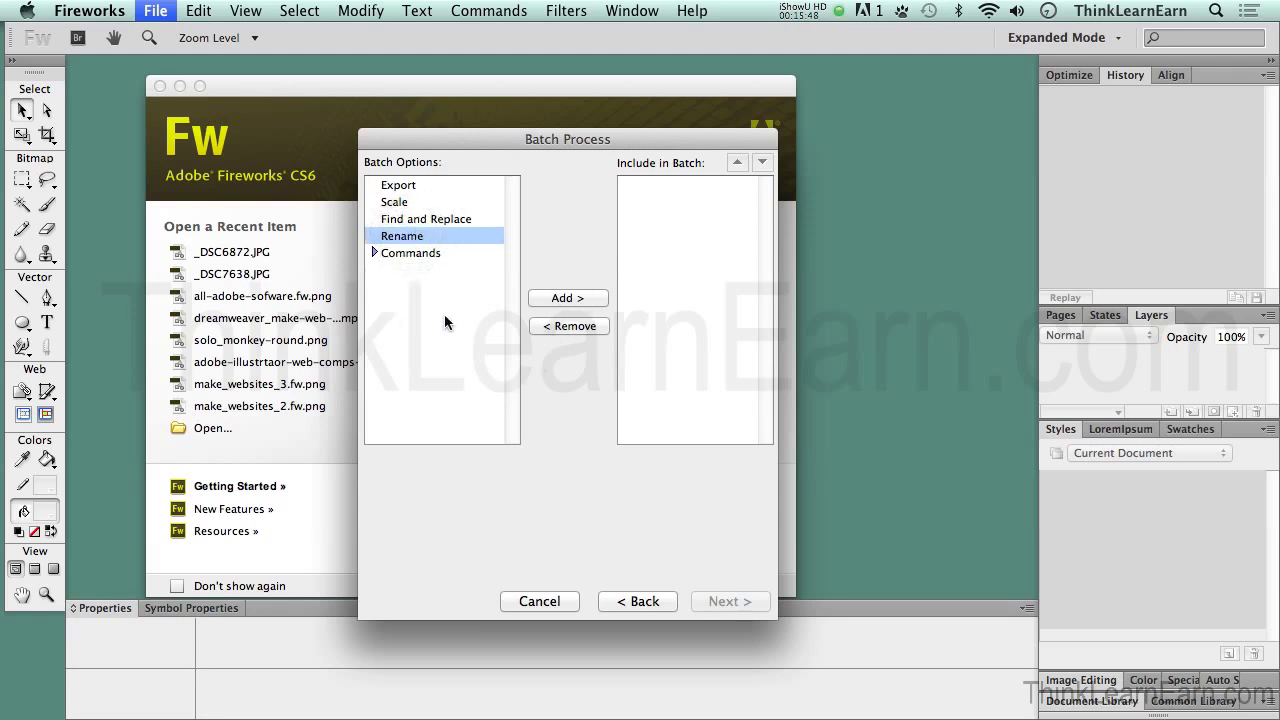
{"action": "left_click", "coordinate": [374, 253]}
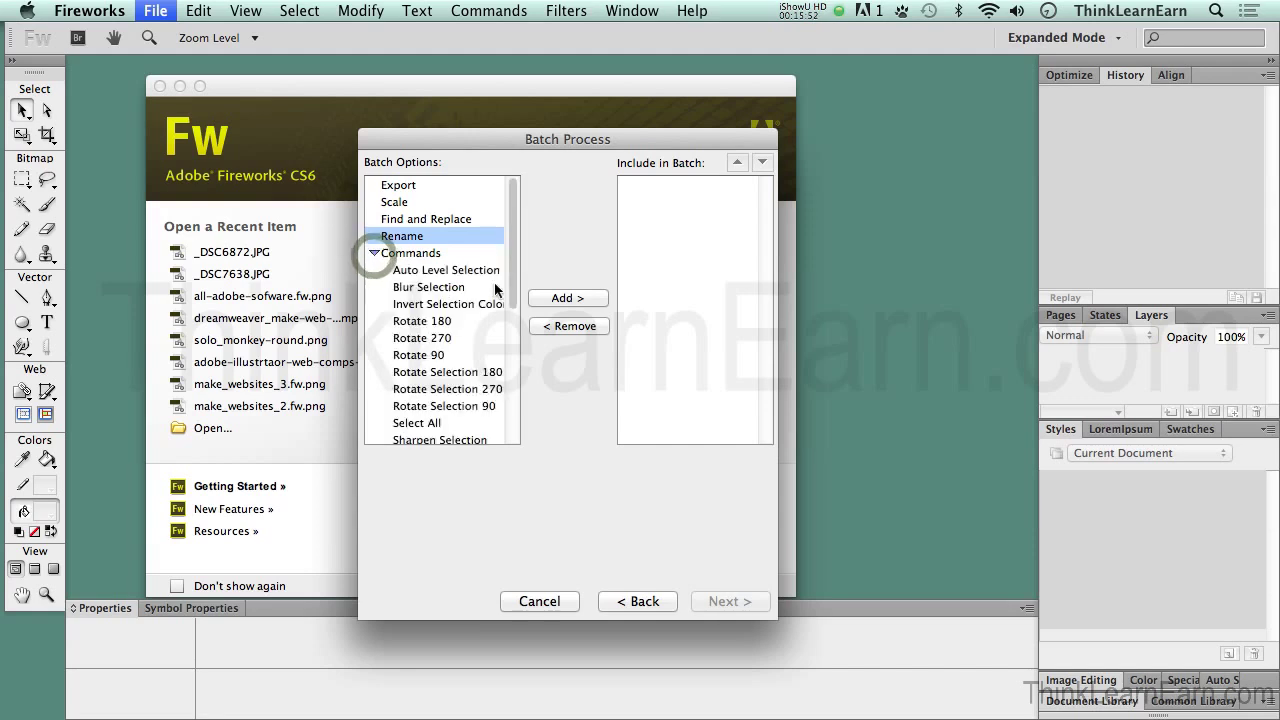
{"action": "left_click_drag", "start_coordinate": [513, 290], "coordinate": [526, 428]}
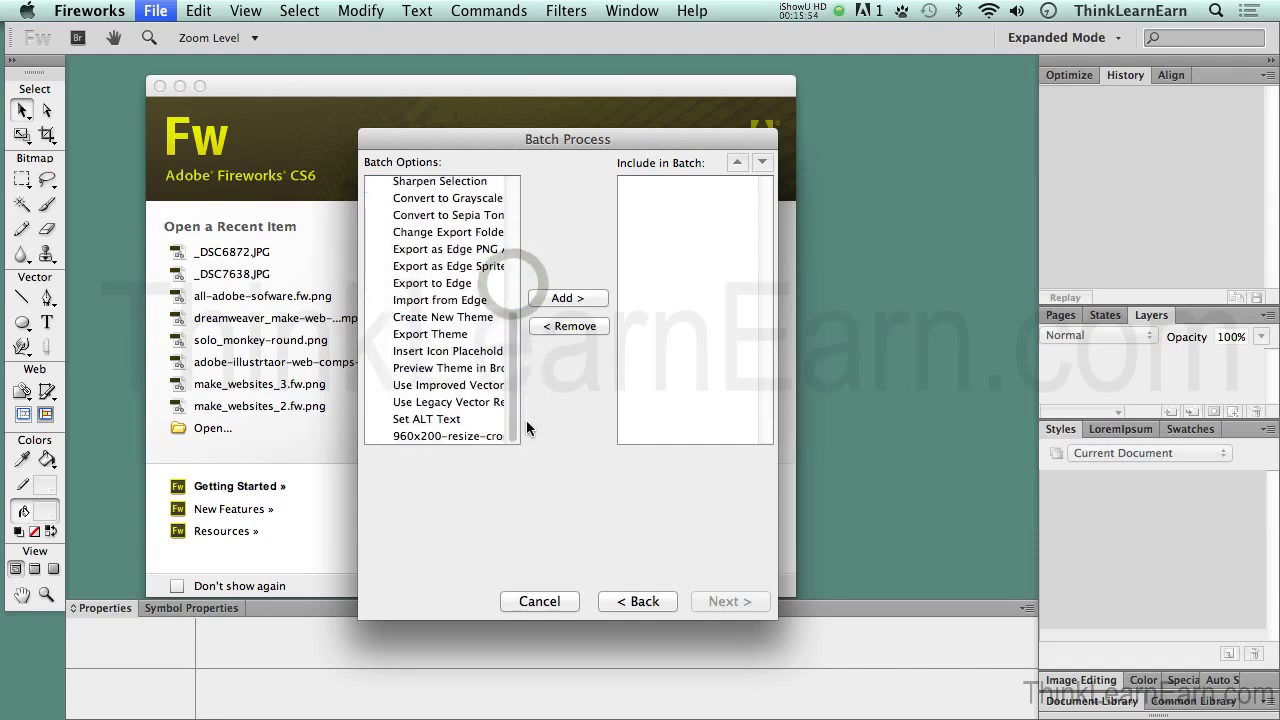
{"action": "left_click", "coordinate": [460, 437]}
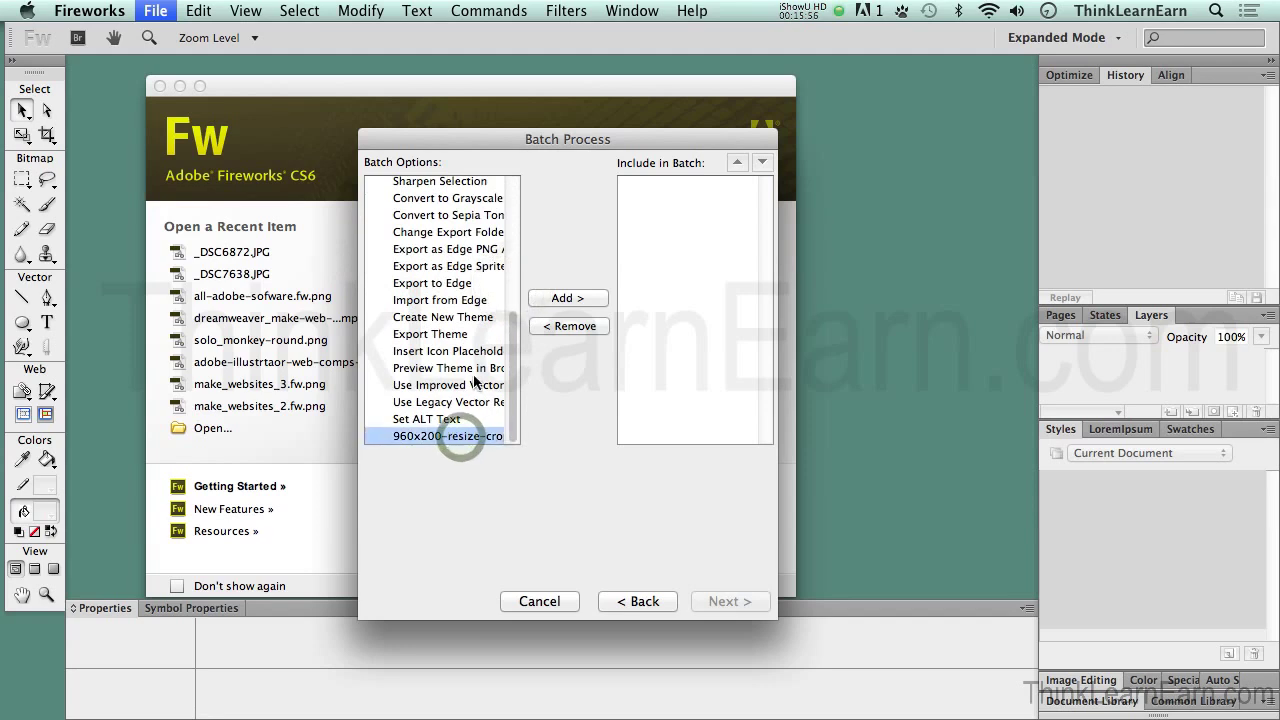
{"action": "left_click", "coordinate": [569, 298]}
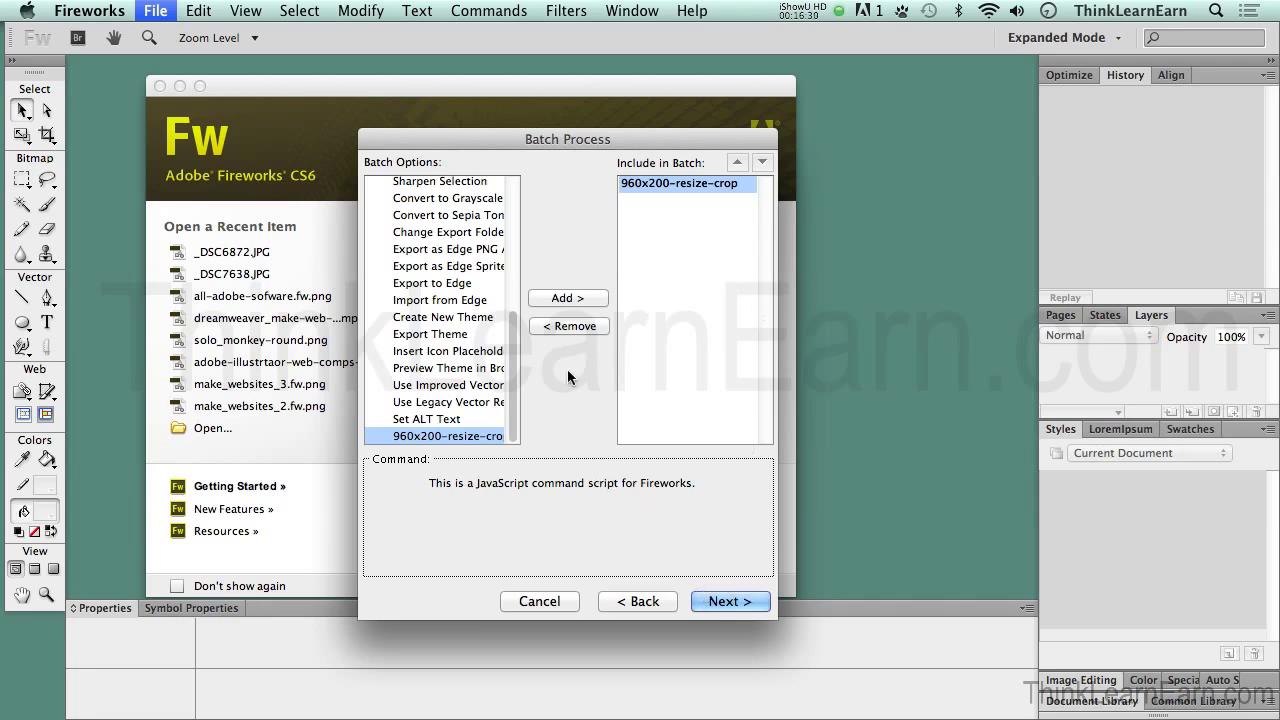
{"action": "left_click", "coordinate": [731, 602]}
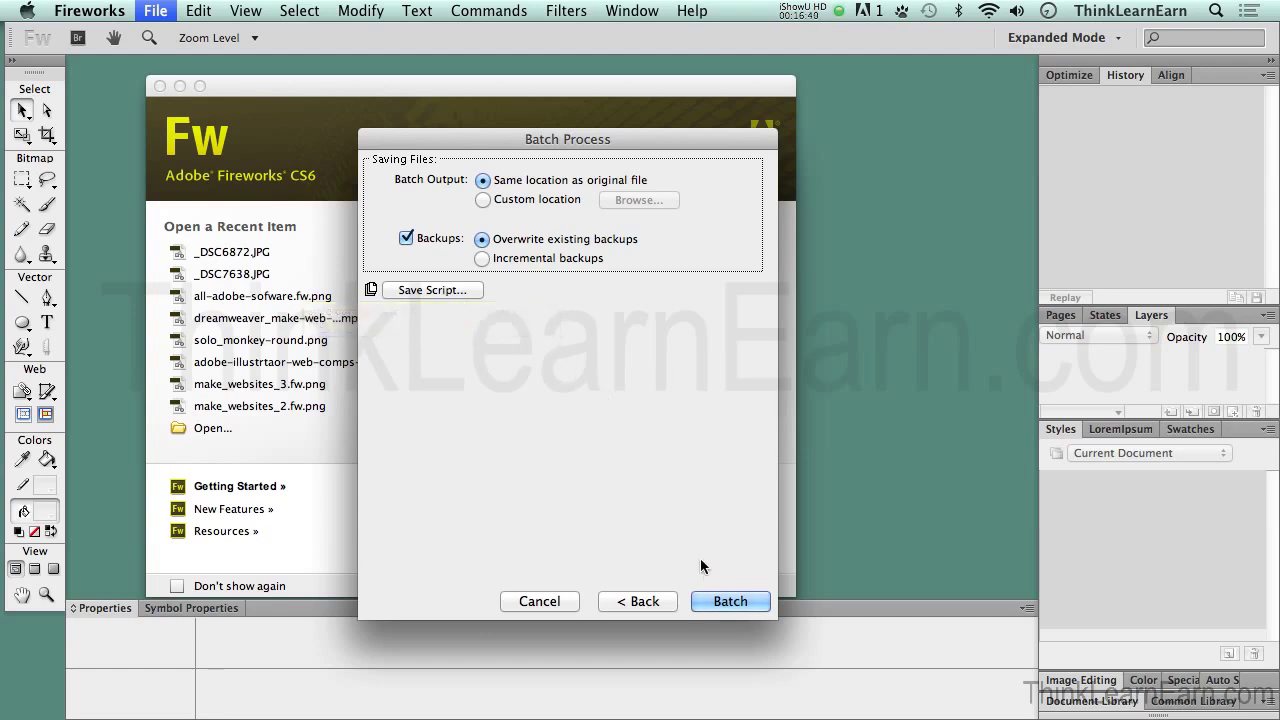
Step: Start saving the batch script in Desktop/websites/brouble, creating a new folder there named fw-scripts
{"action": "left_click", "coordinate": [456, 290]}
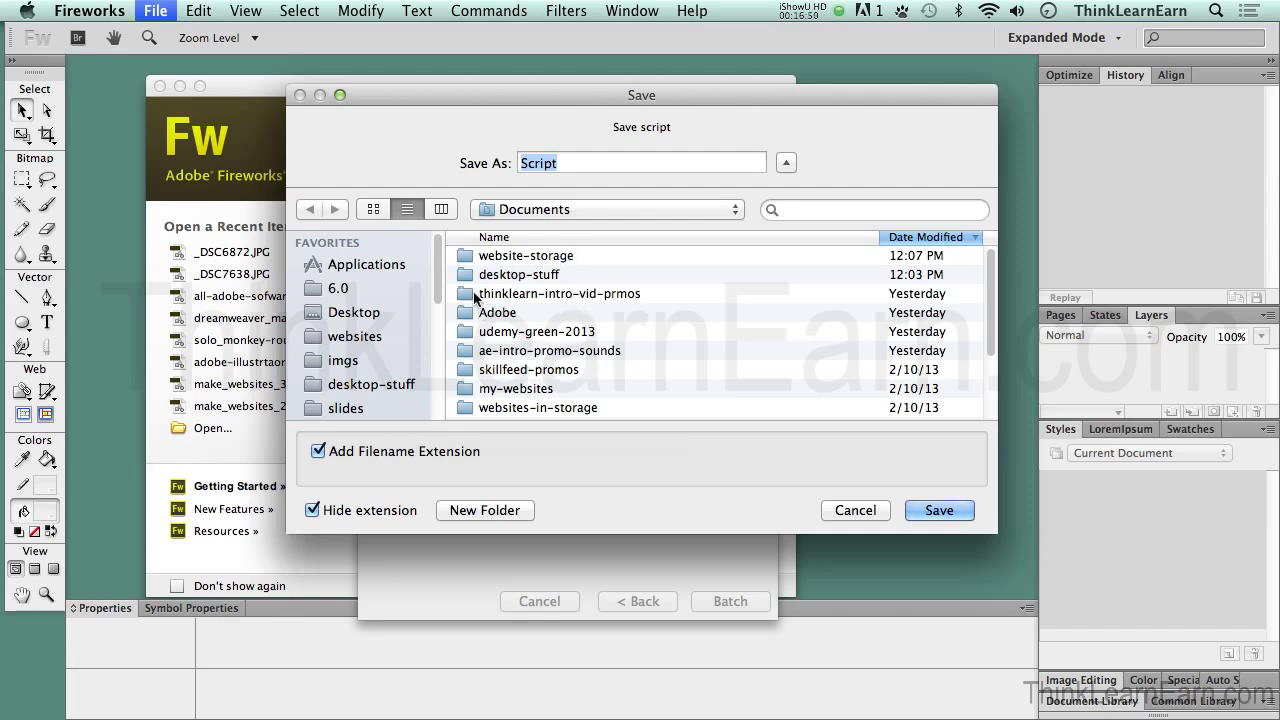
{"action": "key", "text": "super+d"}
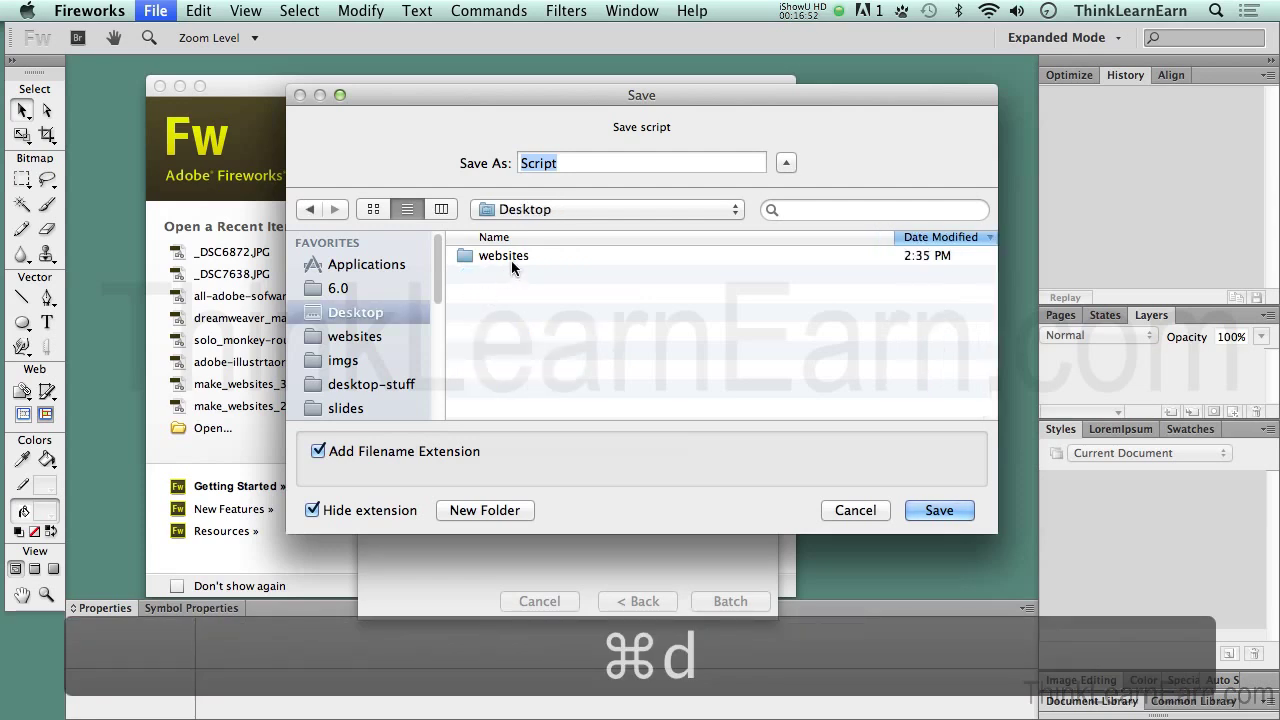
{"action": "double_click", "coordinate": [508, 257]}
{"action": "double_click", "coordinate": [510, 257]}
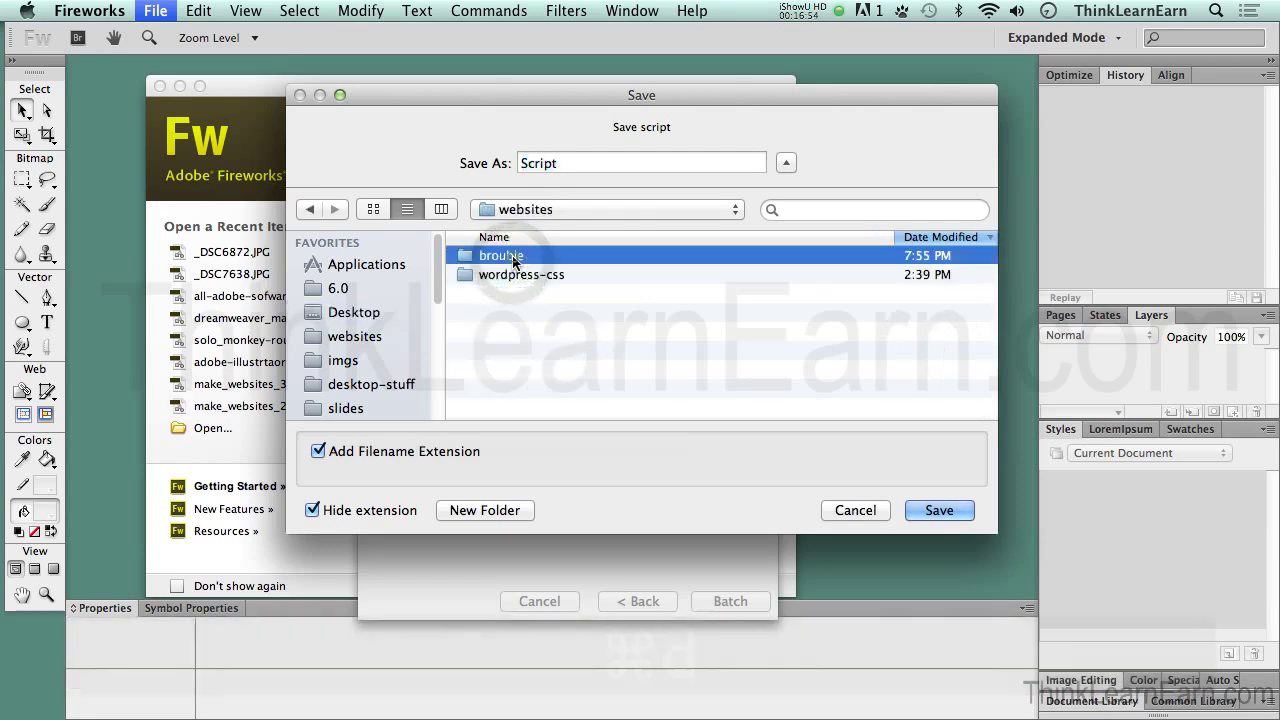
{"action": "left_click", "coordinate": [510, 510]}
{"action": "type", "text": "fw"}
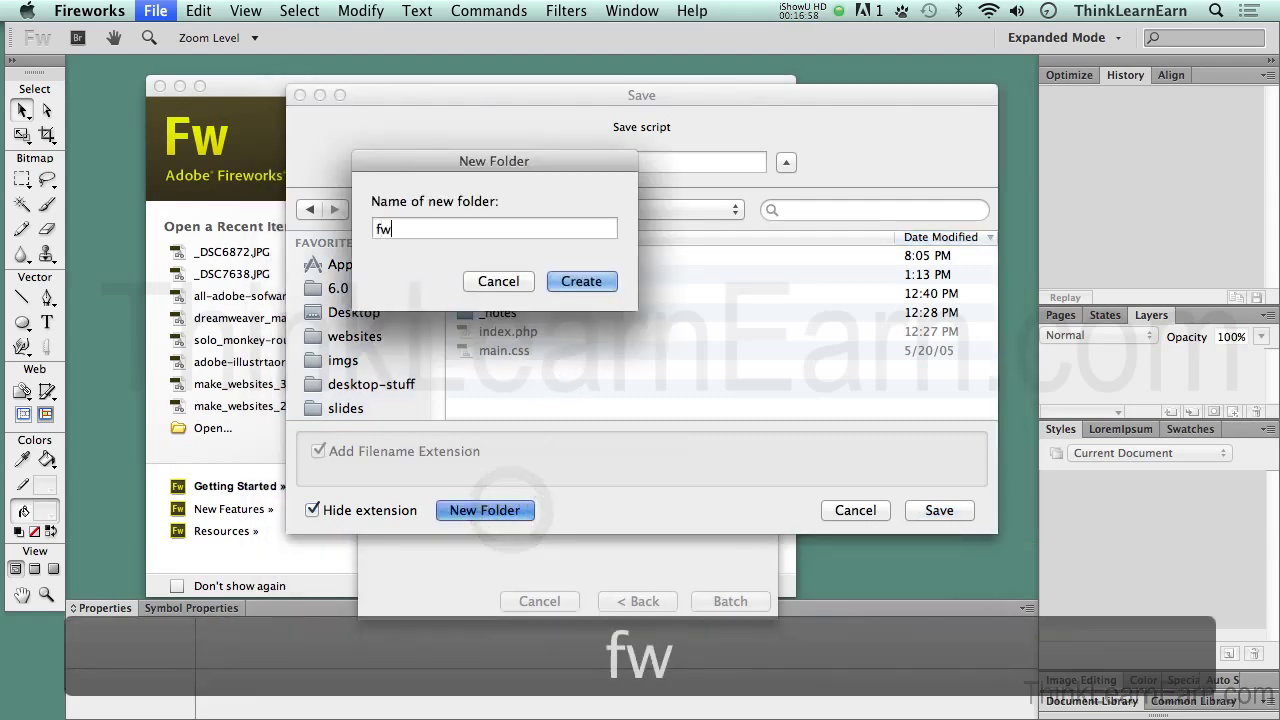
{"action": "type", "text": "-sc"}
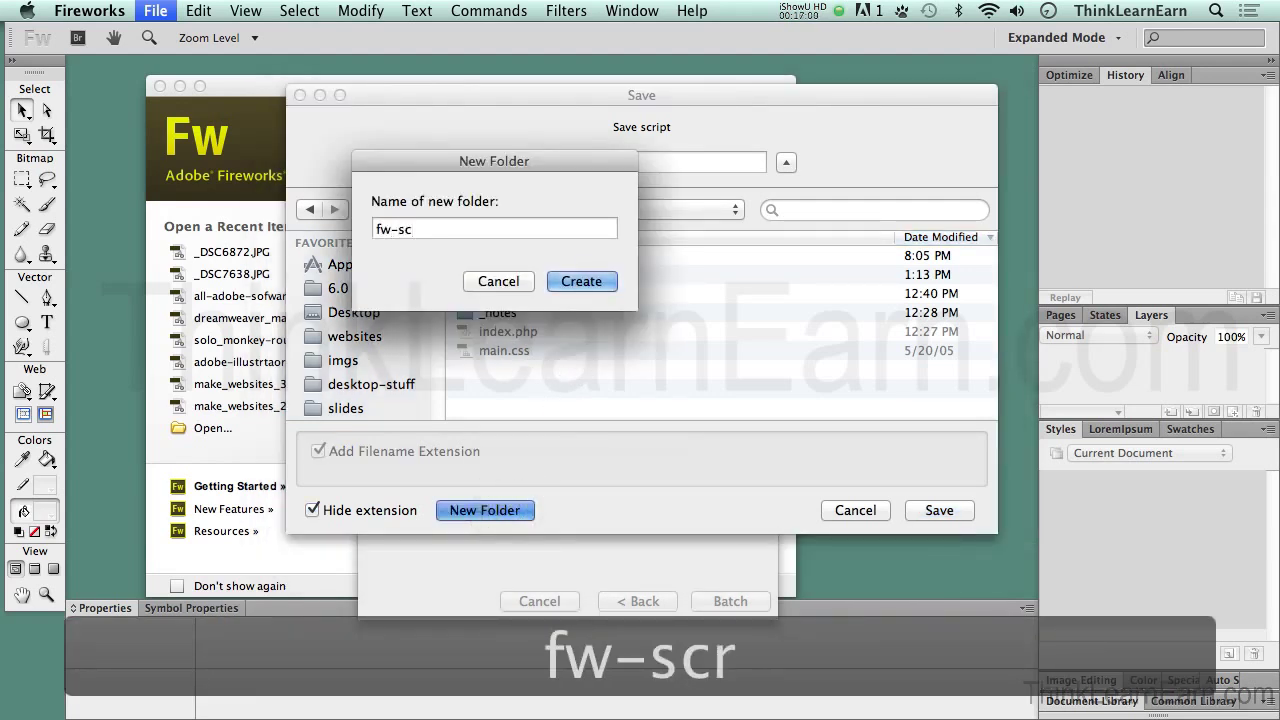
{"action": "type", "text": "ripts"}
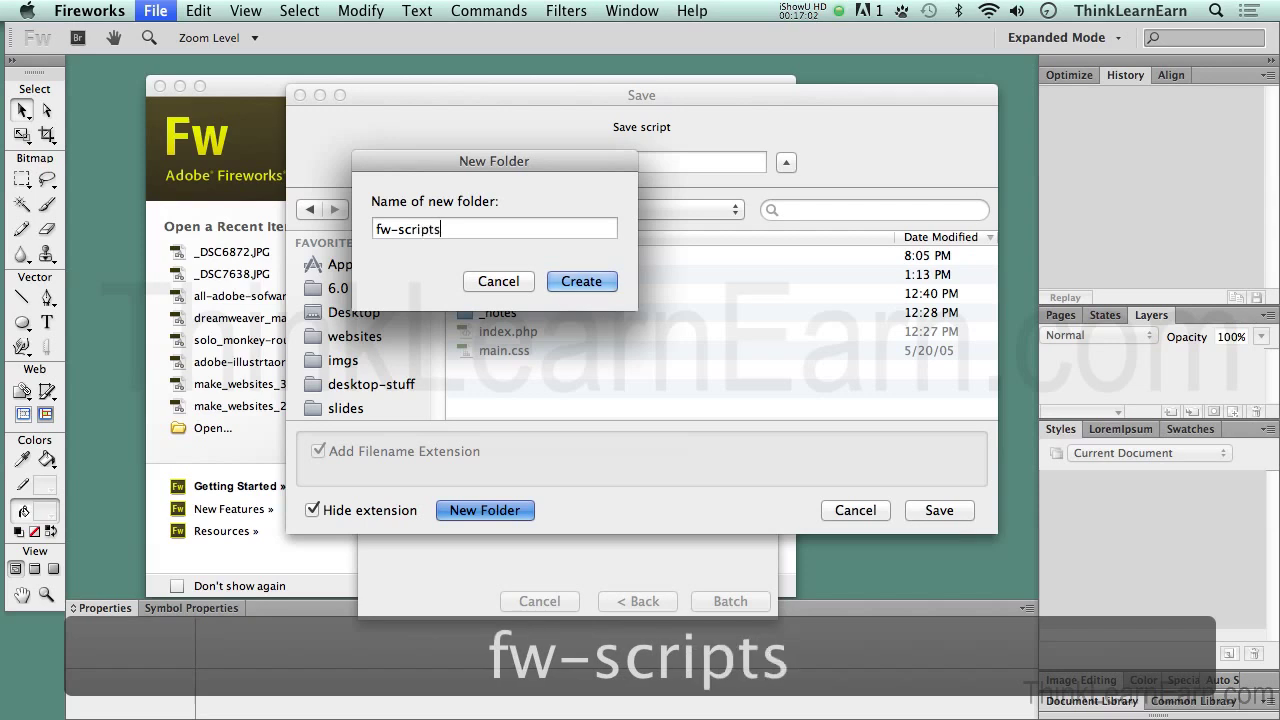
{"action": "left_click", "coordinate": [590, 288]}
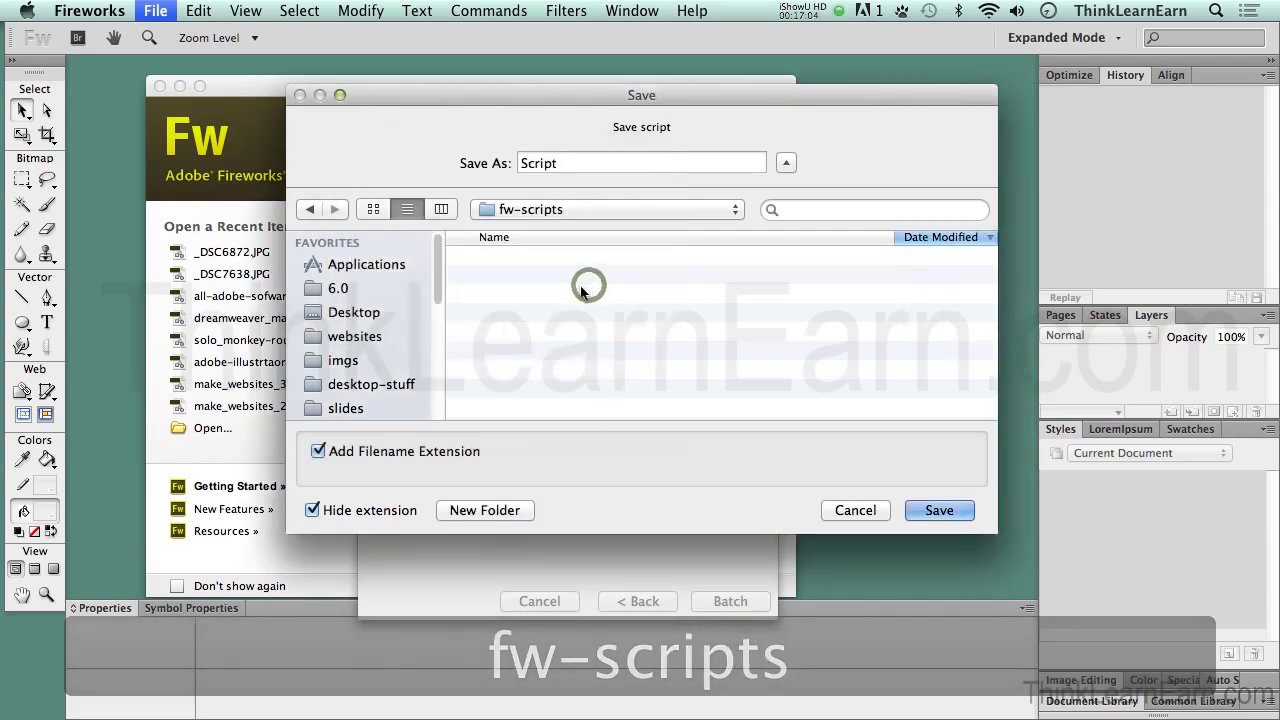
Step: Save the script as 960x200-crop in fw-scripts, and run the batch on the photos through to completion
{"action": "left_click_drag", "start_coordinate": [571, 163], "coordinate": [478, 157]}
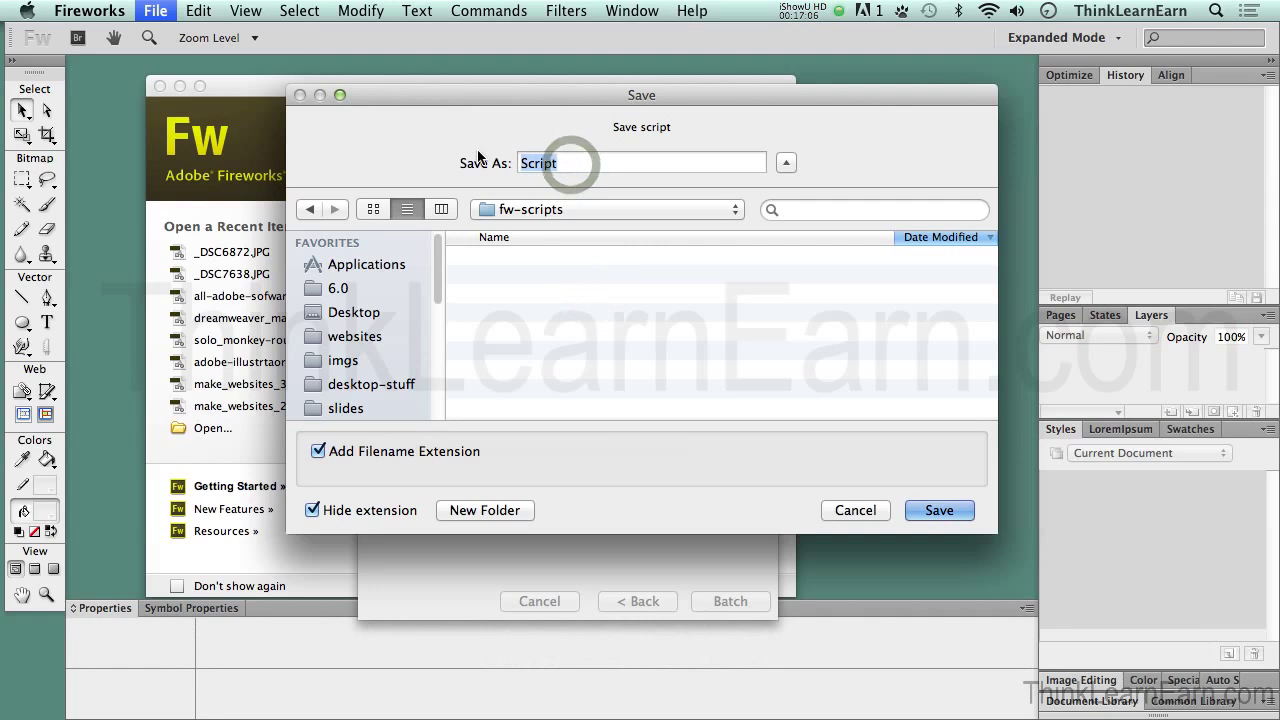
{"action": "type", "text": "960"}
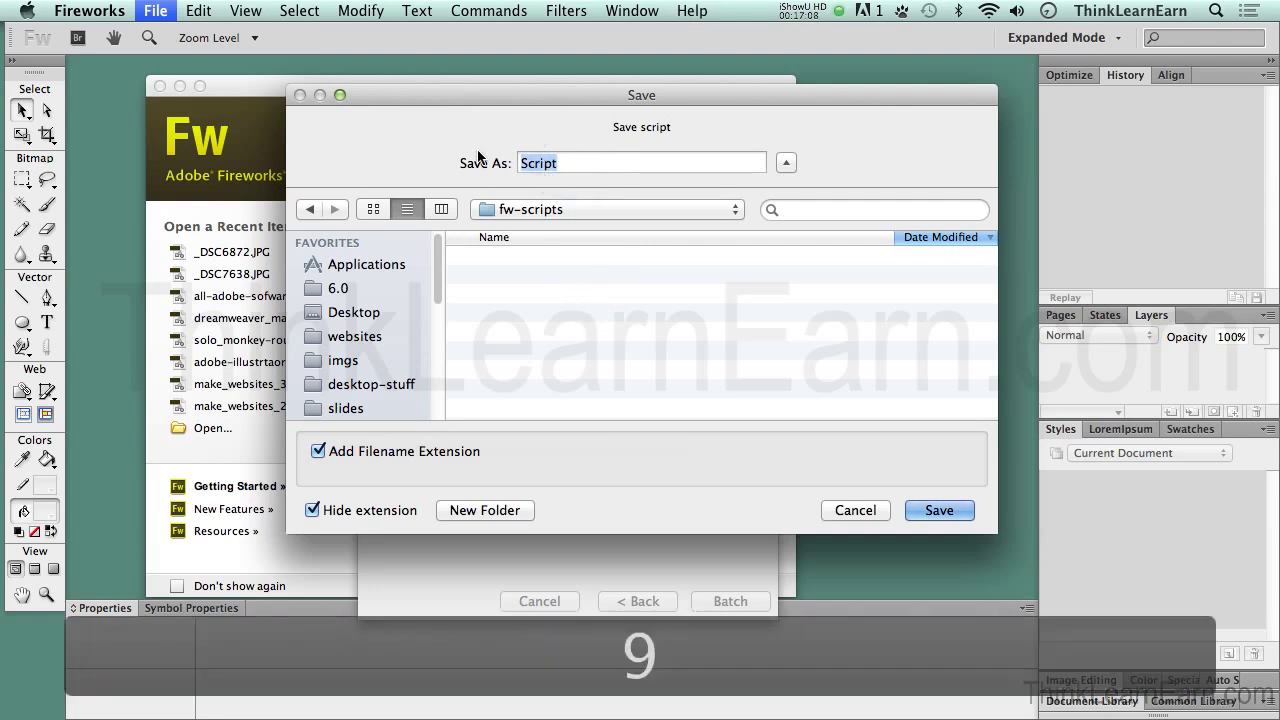
{"action": "type", "text": "-"}
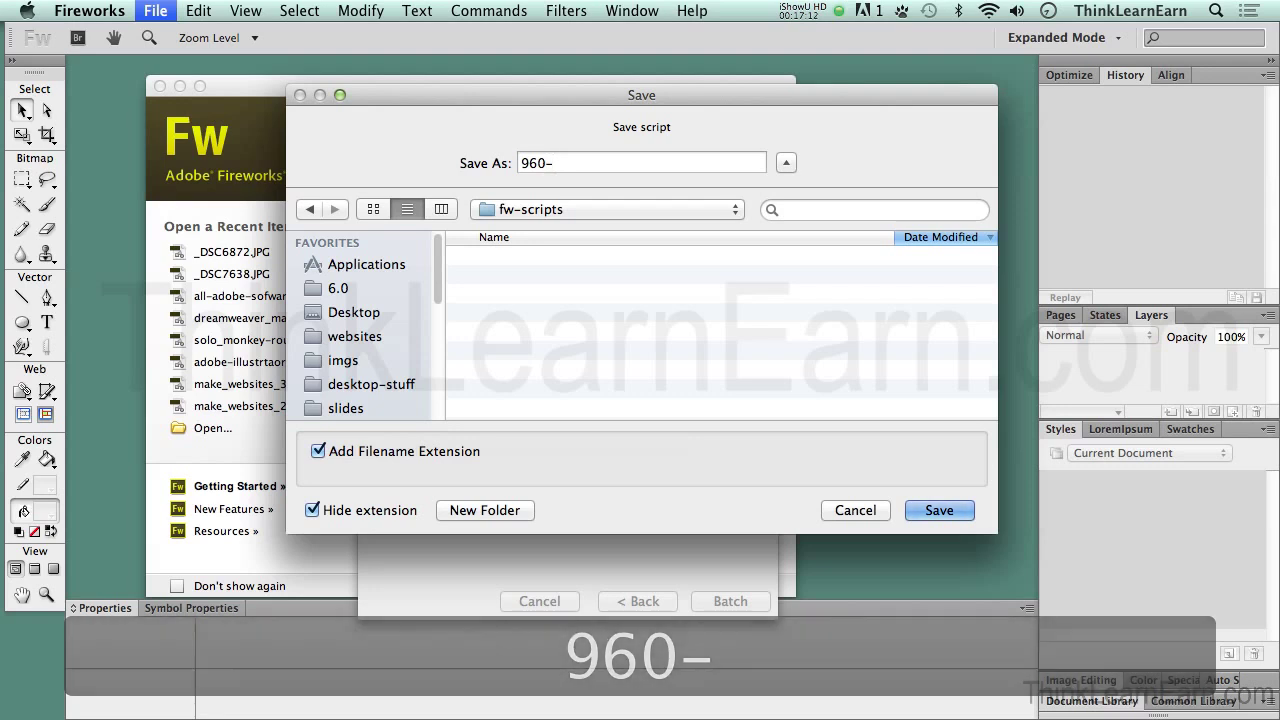
{"action": "key", "text": "BackSpace"}
{"action": "type", "text": "x"}
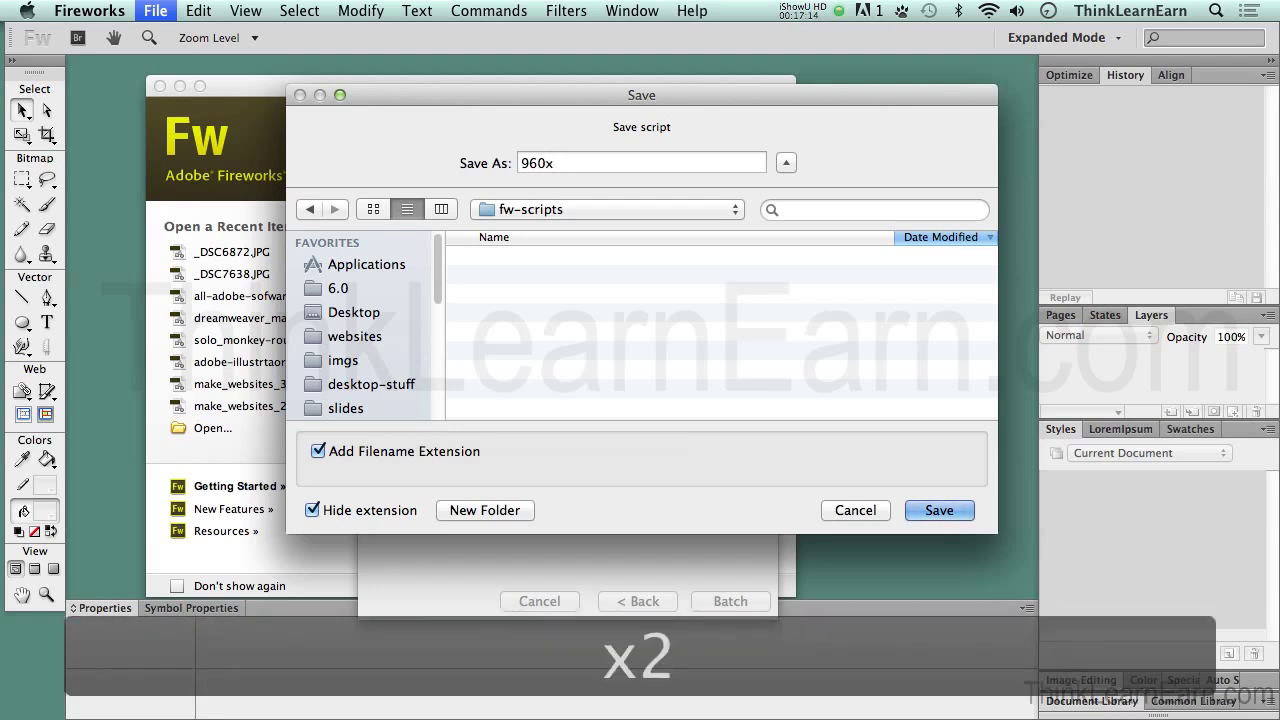
{"action": "type", "text": "200-crop"}
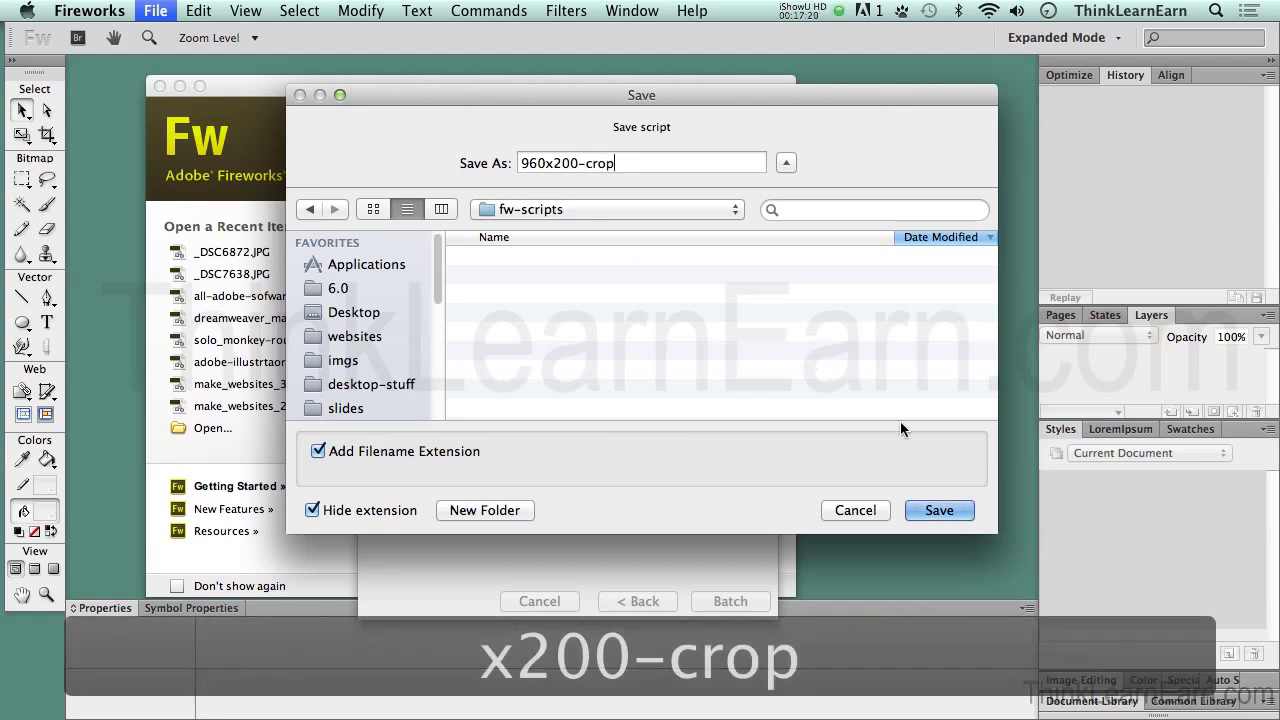
{"action": "left_click", "coordinate": [940, 511]}
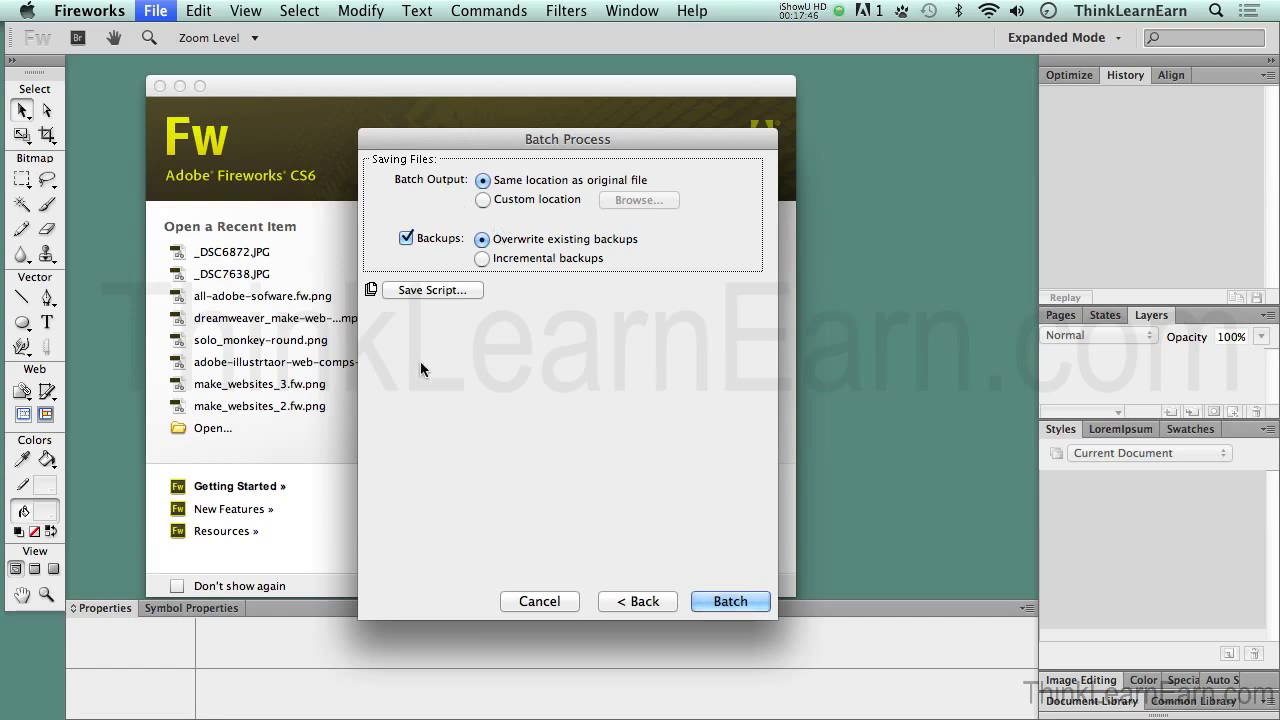
{"action": "left_click", "coordinate": [735, 604]}
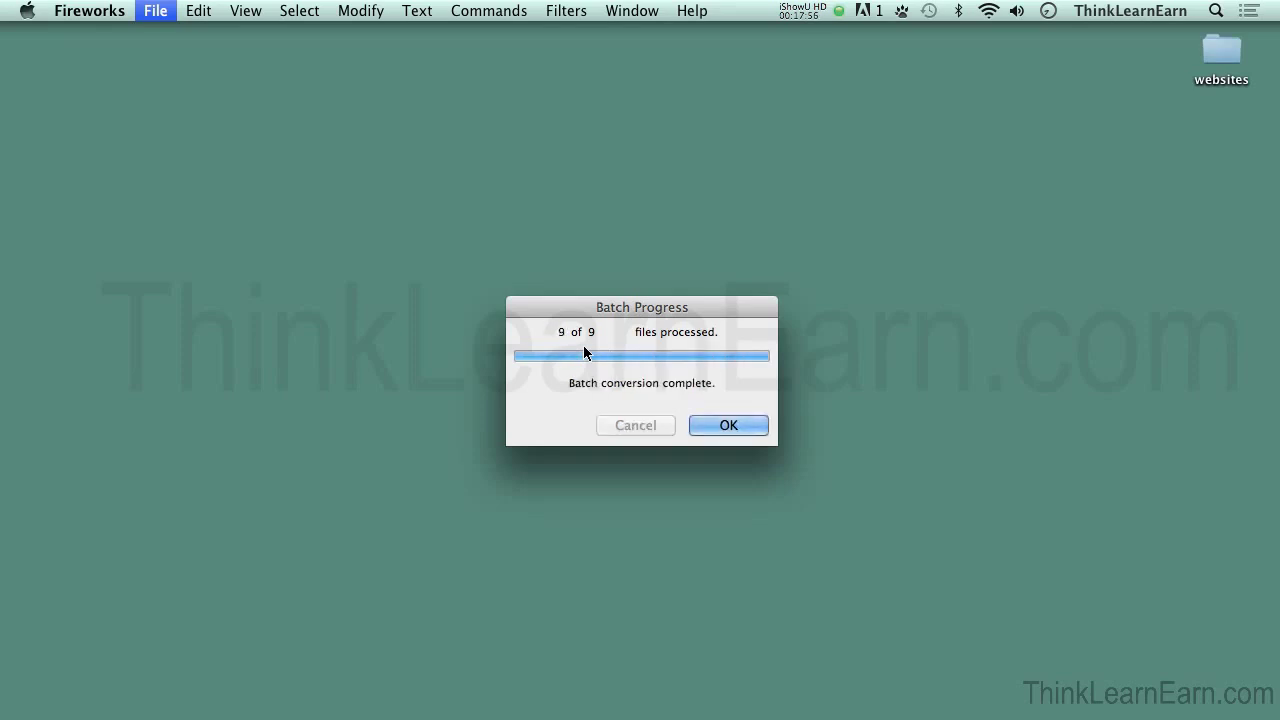
{"action": "left_click", "coordinate": [734, 426]}
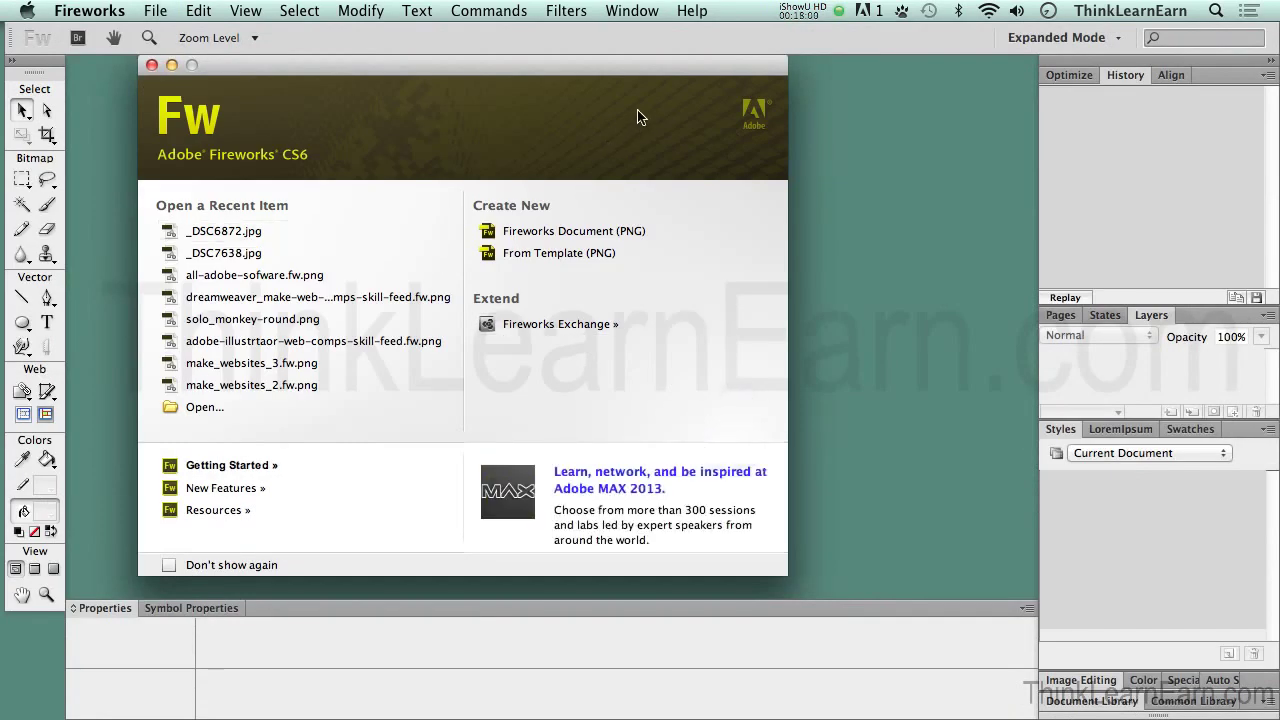
Step: Switch to Finder, check the backups in the Original Files folder, and return to for_edge_orig
{"action": "key", "text": "super+Tab"}
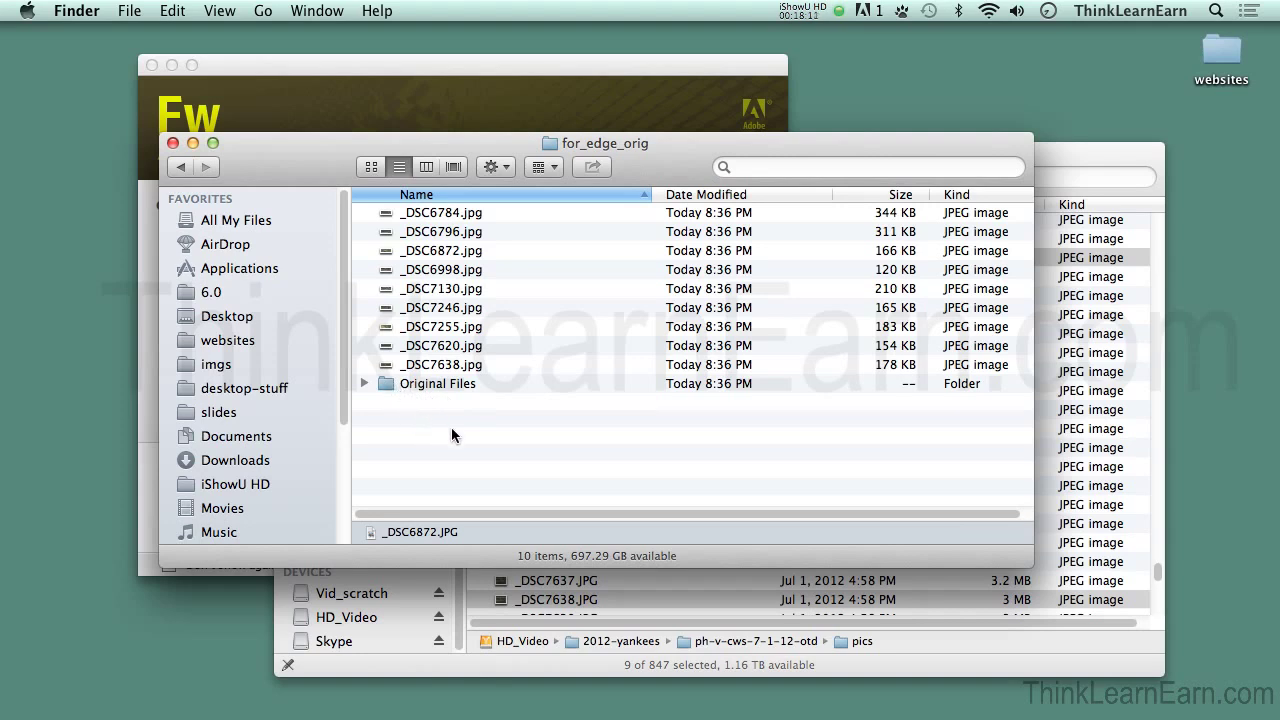
{"action": "double_click", "coordinate": [390, 383]}
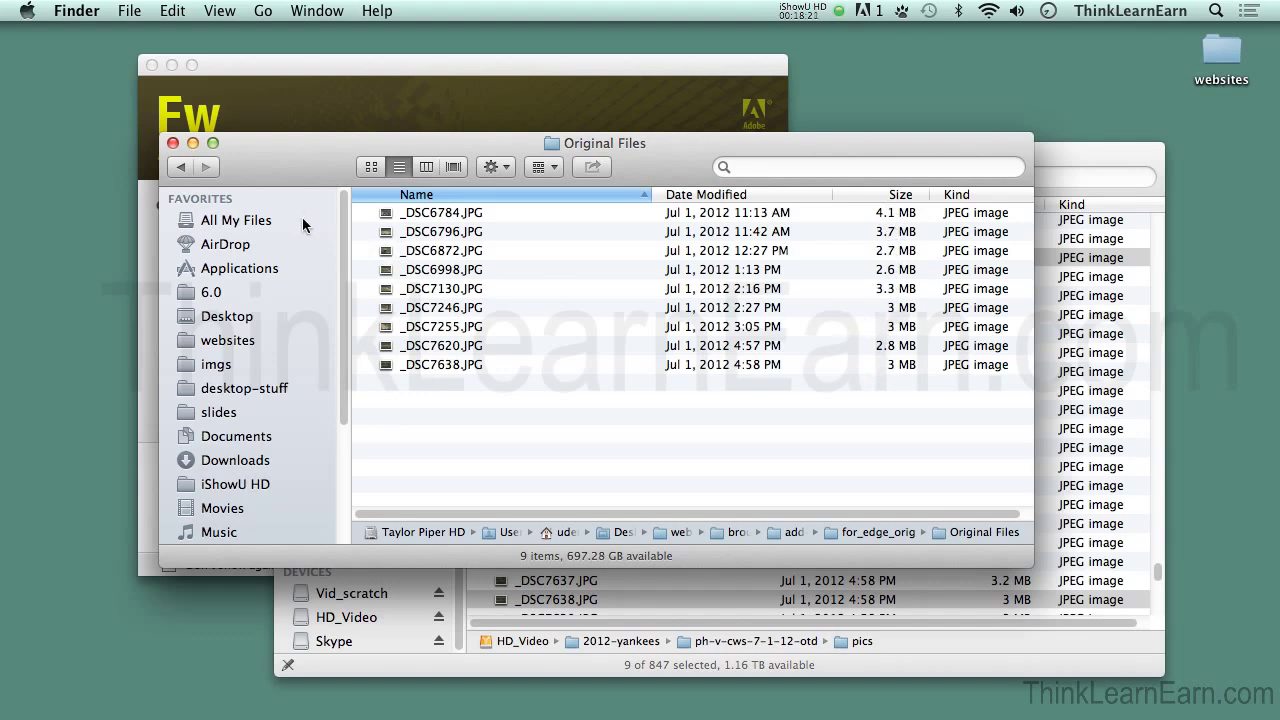
{"action": "left_click", "coordinate": [179, 167]}
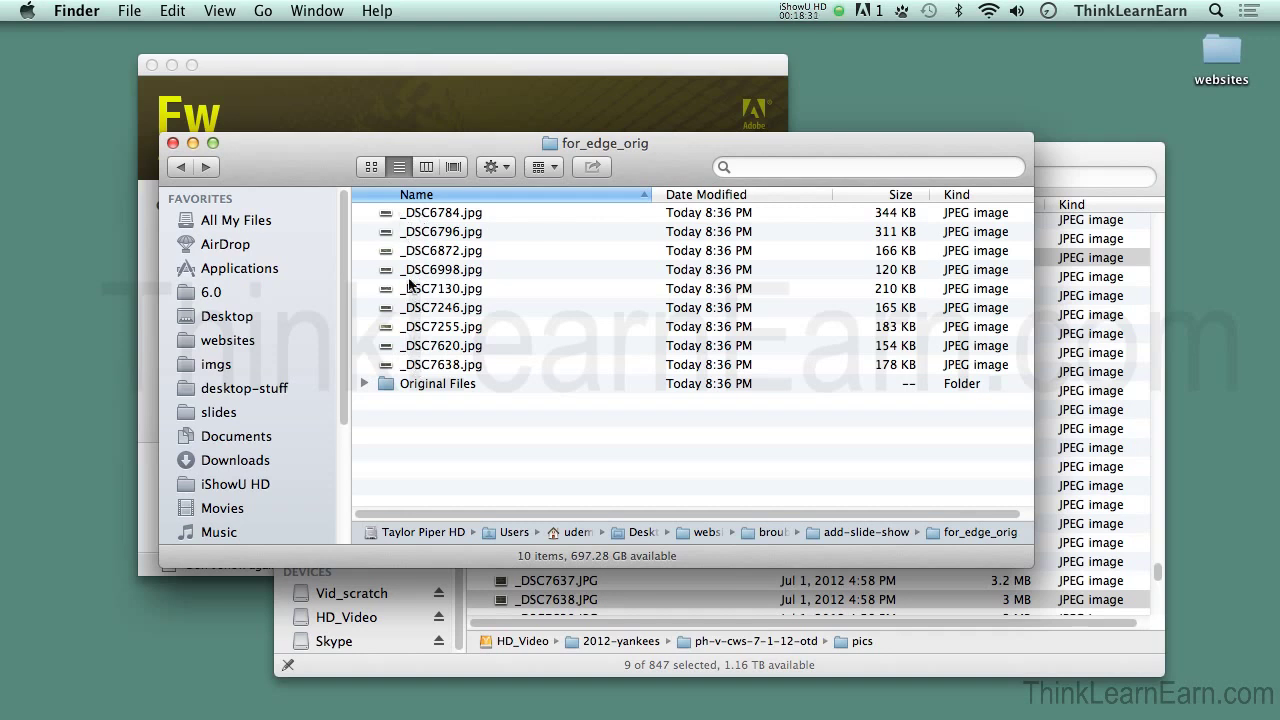
Step: Open the processed _DSC6784.jpg, inspect its image size information, and close the photo
{"action": "double_click", "coordinate": [386, 215]}
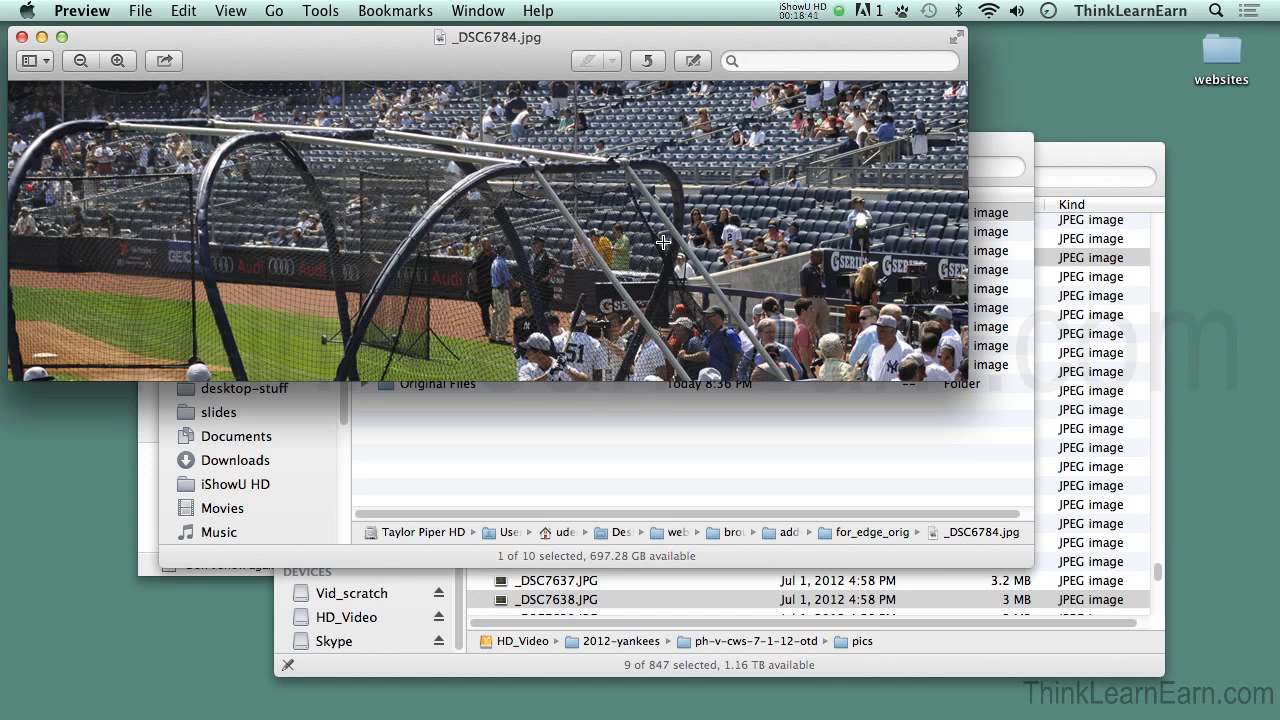
{"action": "key", "text": "super+i"}
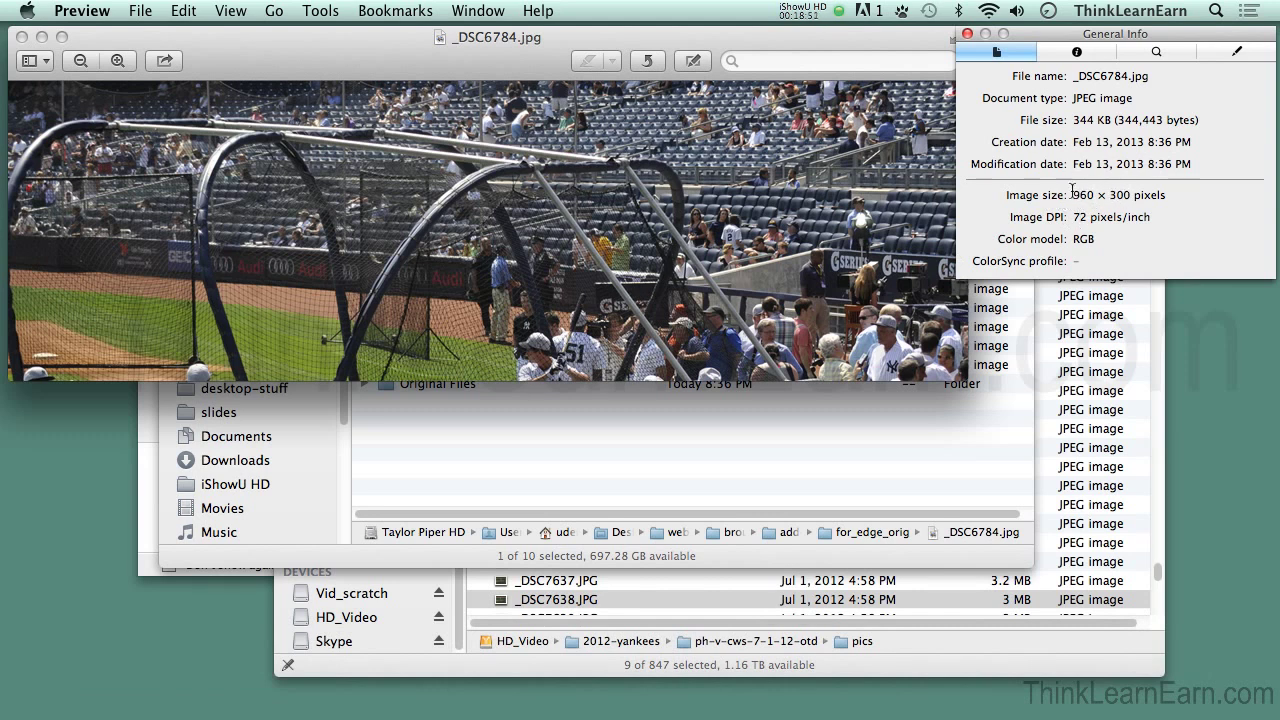
{"action": "left_click", "coordinate": [967, 34]}
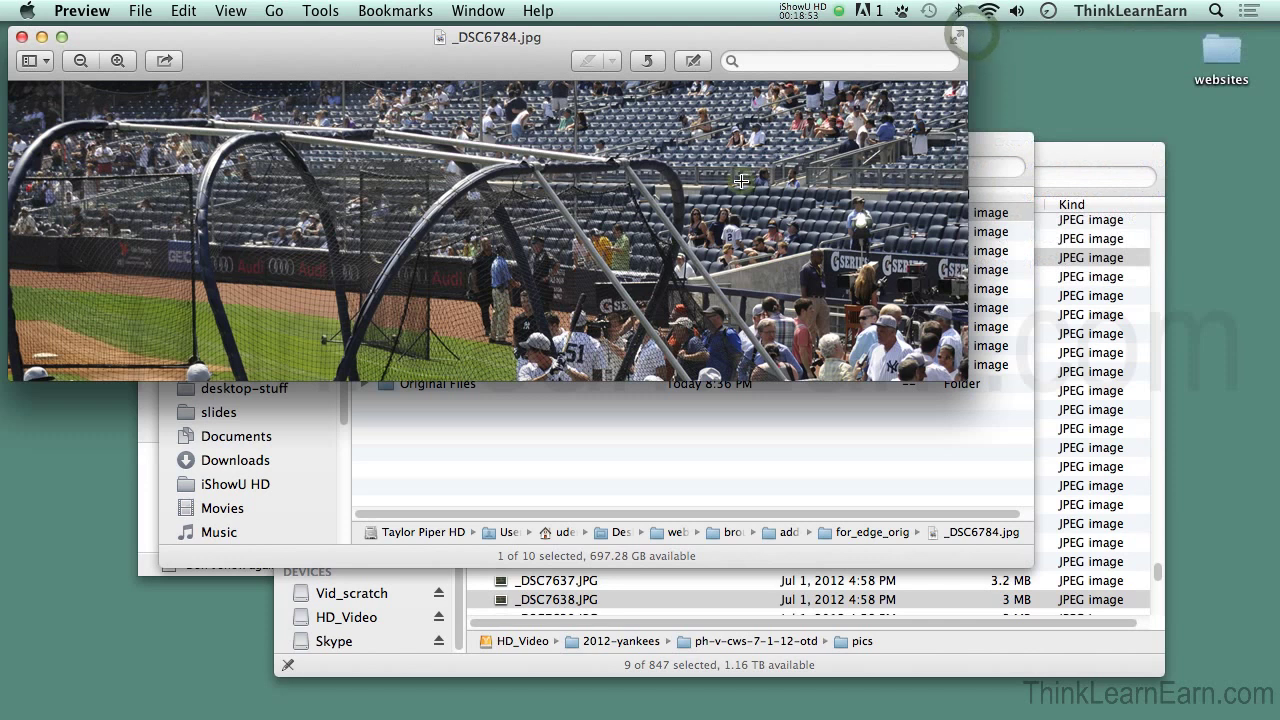
{"action": "key", "text": "super+w"}
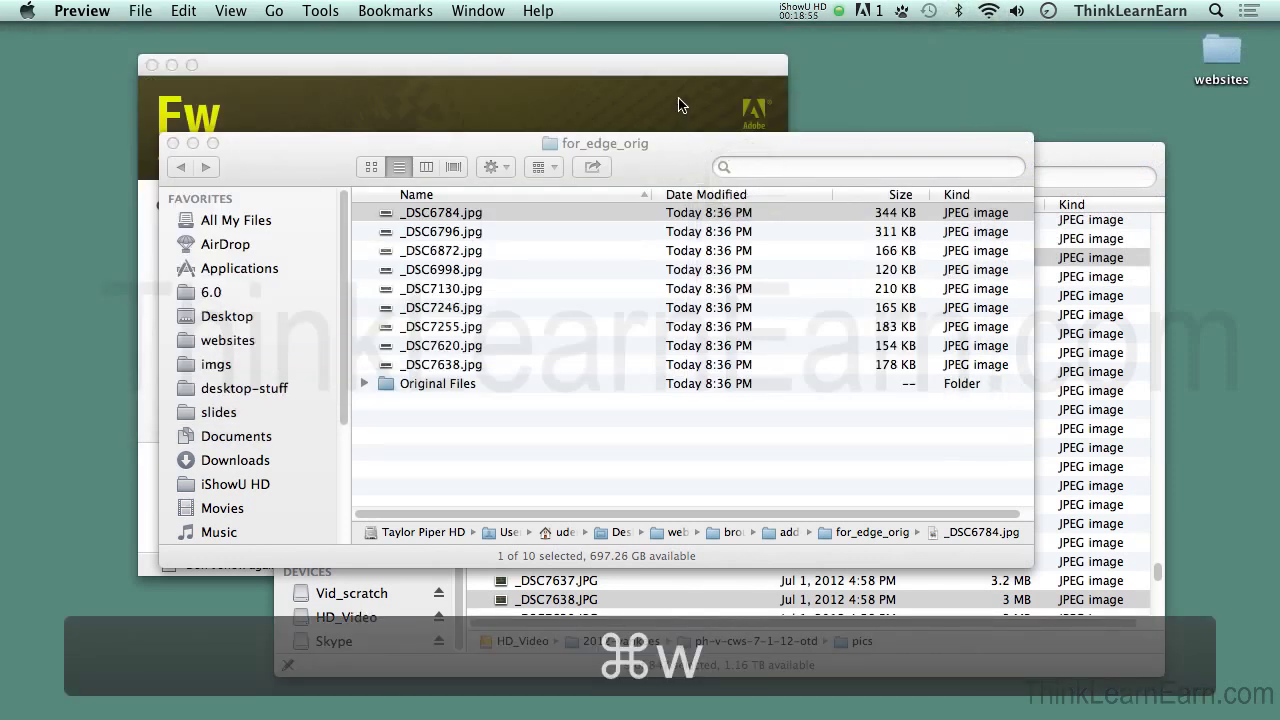
Step: Switch to Edge Animate and create a new composition
{"action": "left_click", "coordinate": [680, 102]}
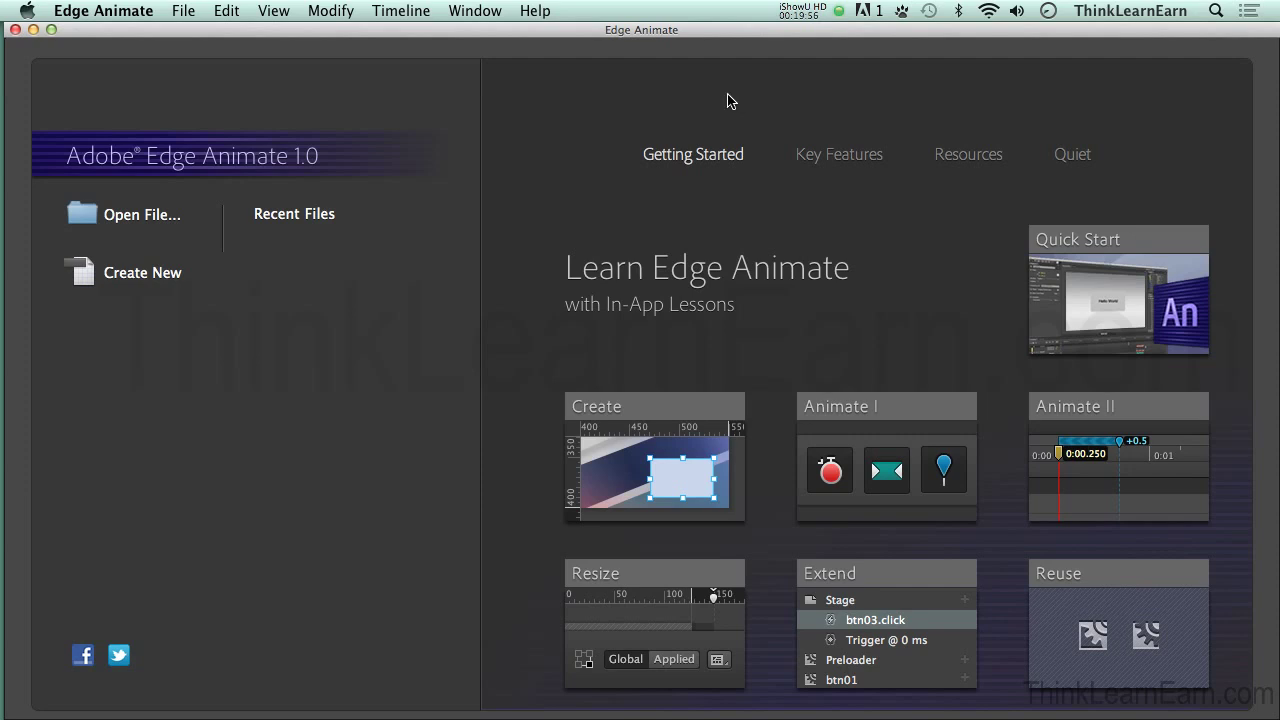
{"action": "left_click", "coordinate": [182, 11]}
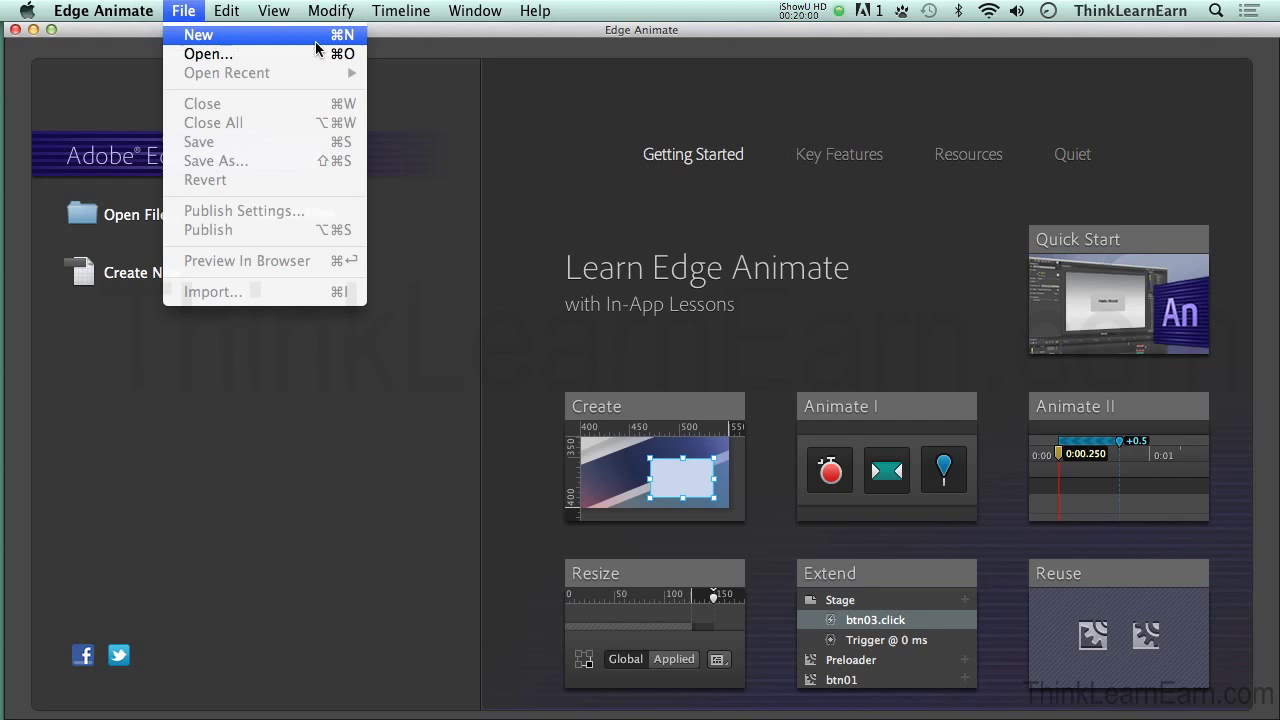
{"action": "left_click", "coordinate": [333, 44]}
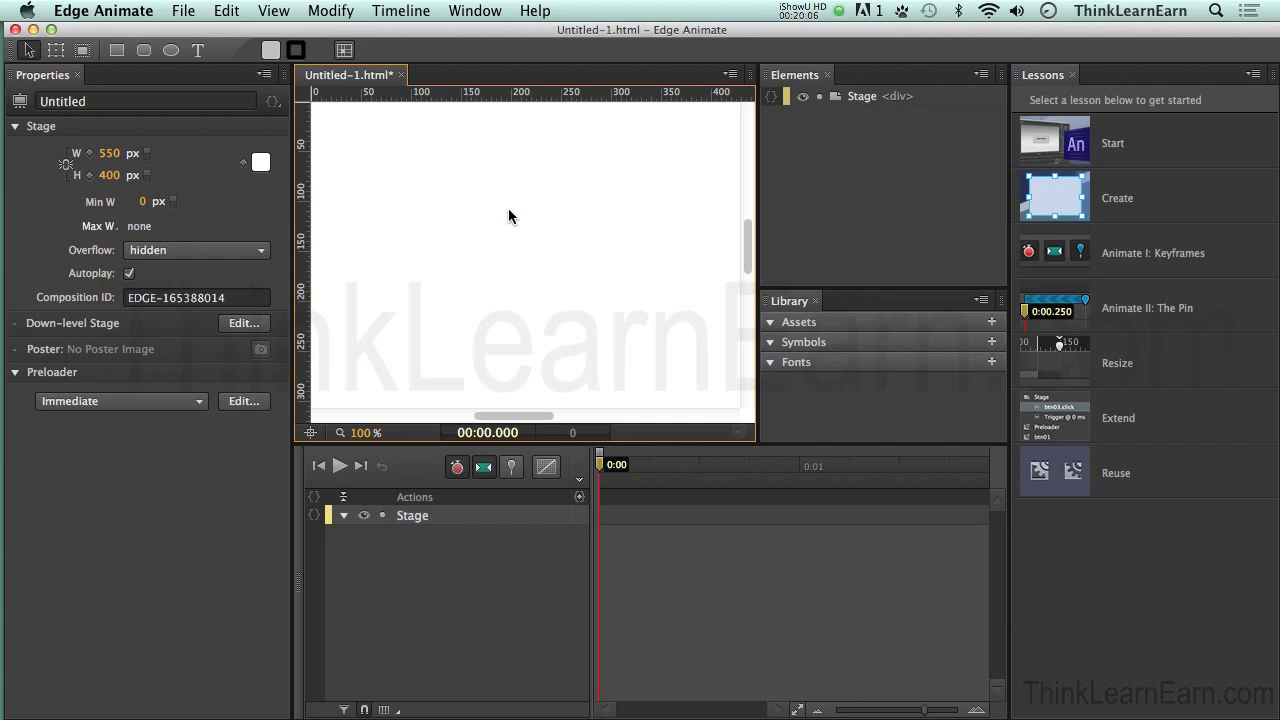
Step: Start saving the new composition and browse from the Desktop to websites/brouble/add-slide-show
{"action": "key", "text": "super+s"}
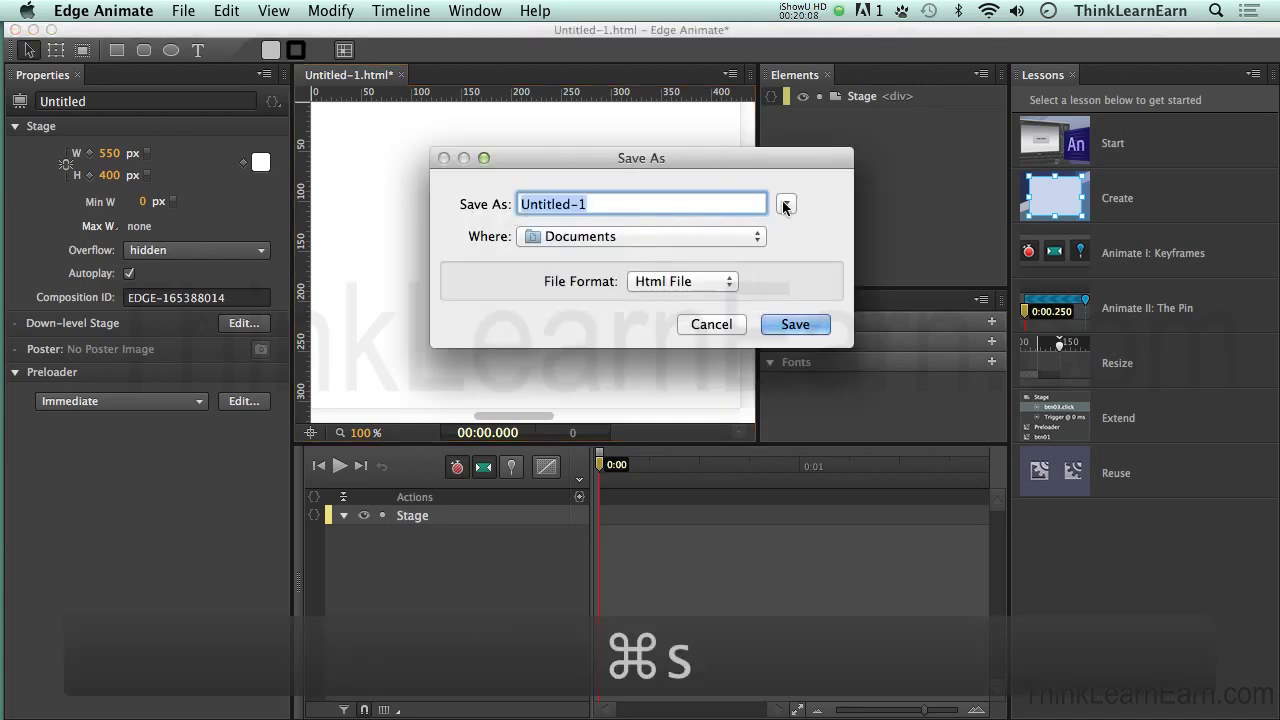
{"action": "left_click", "coordinate": [786, 205]}
{"action": "key", "text": "super+d"}
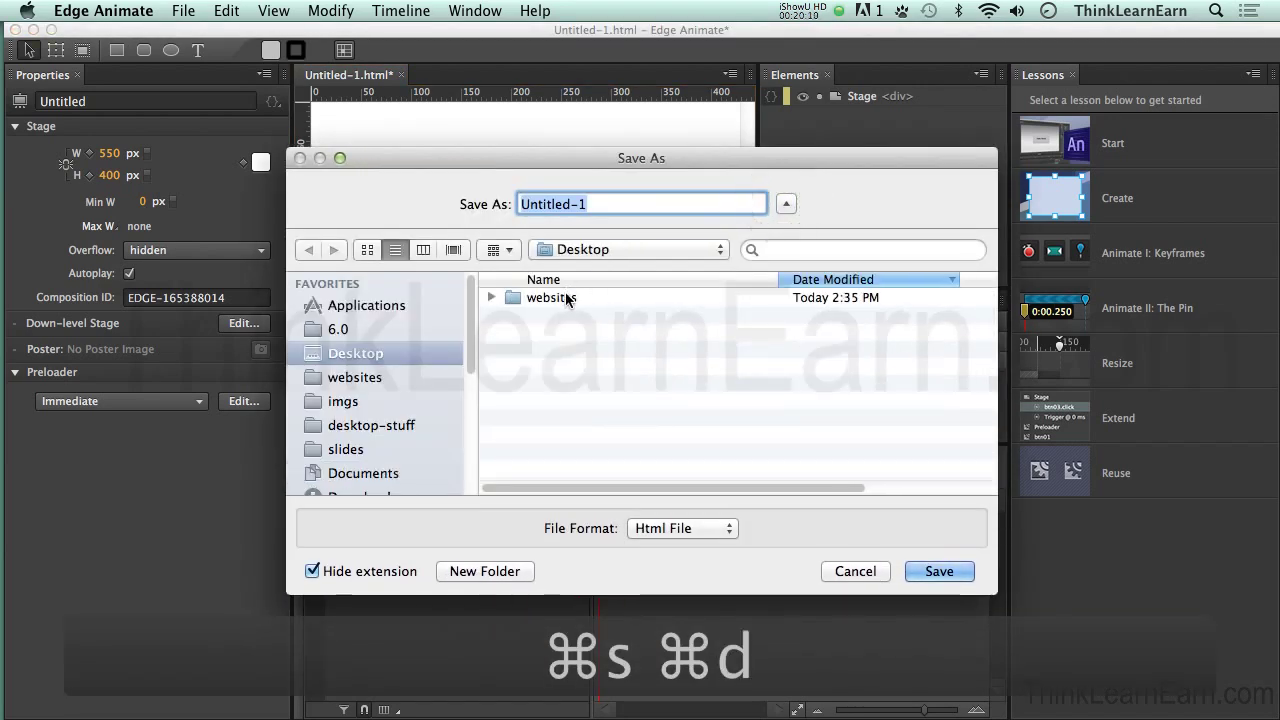
{"action": "double_click", "coordinate": [566, 298]}
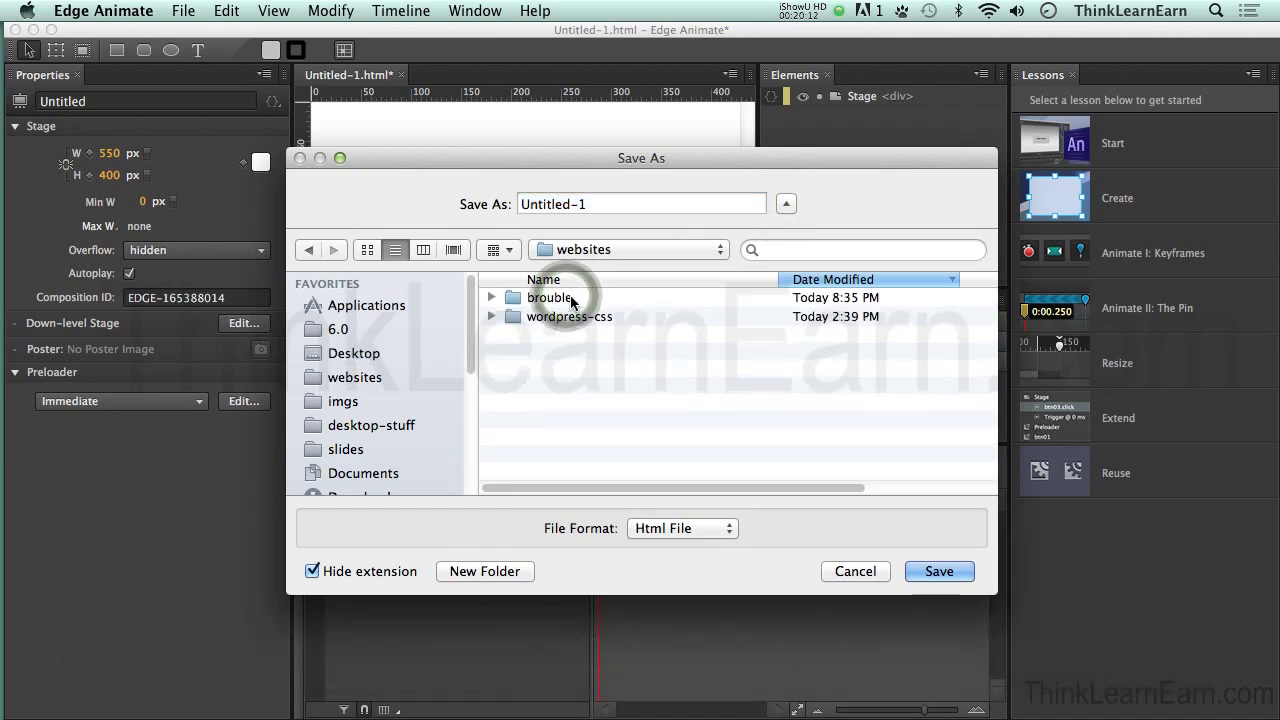
{"action": "double_click", "coordinate": [571, 299]}
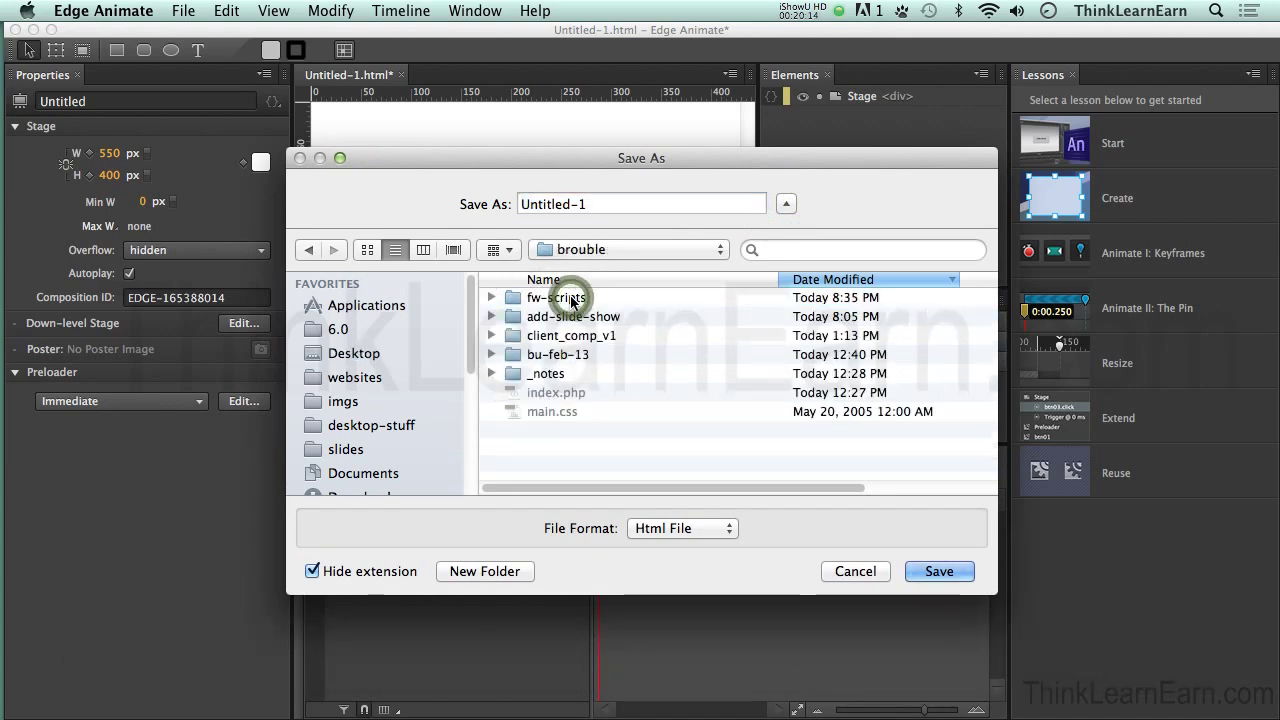
{"action": "double_click", "coordinate": [588, 317]}
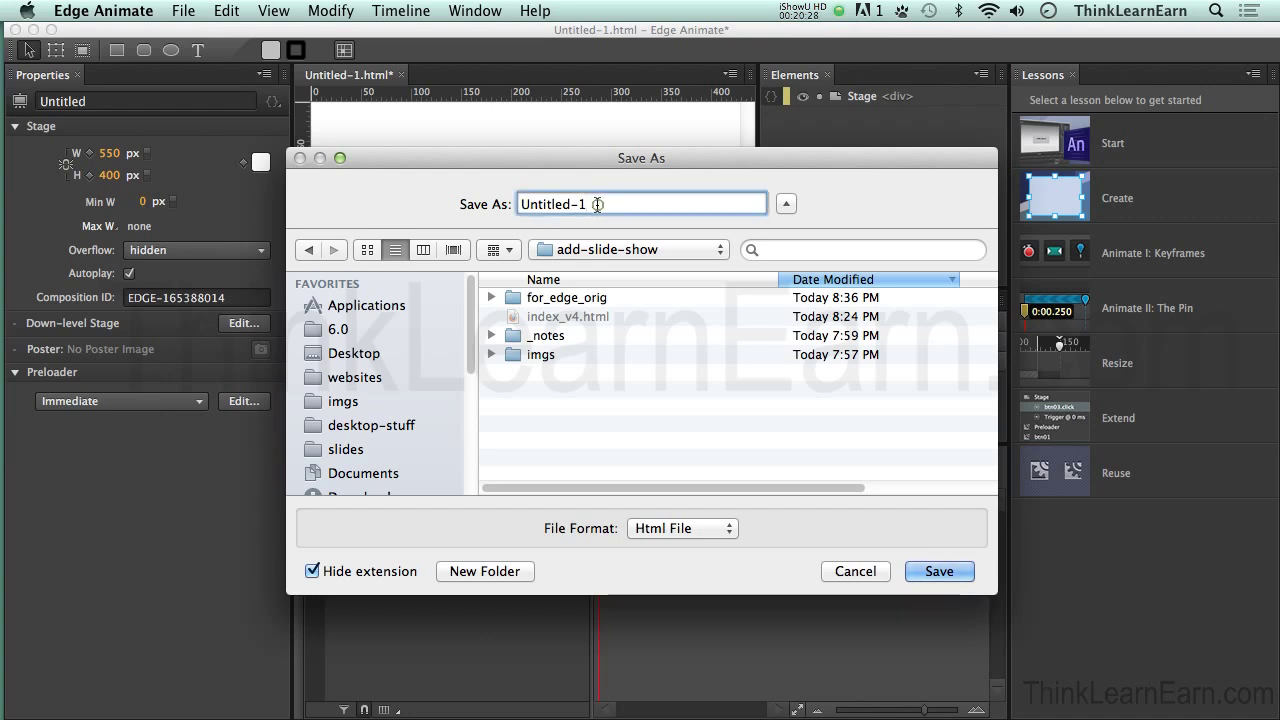
Step: Save the composition as slide-show-v1 in the add-slide-show folder, using the Html File format with the extension hidden
{"action": "triple_click", "coordinate": [599, 204]}
{"action": "type", "text": "ed"}
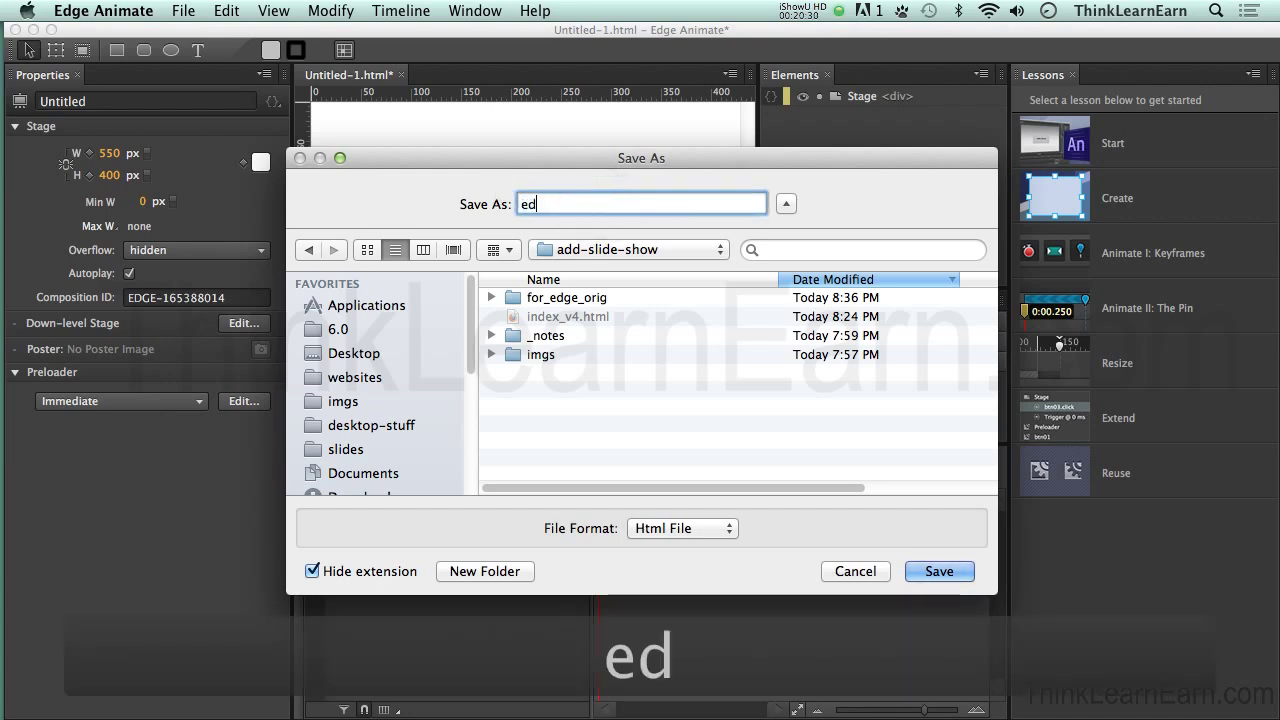
{"action": "key", "text": "BackSpace"}
{"action": "key", "text": "BackSpace"}
{"action": "type", "text": "slsid"}
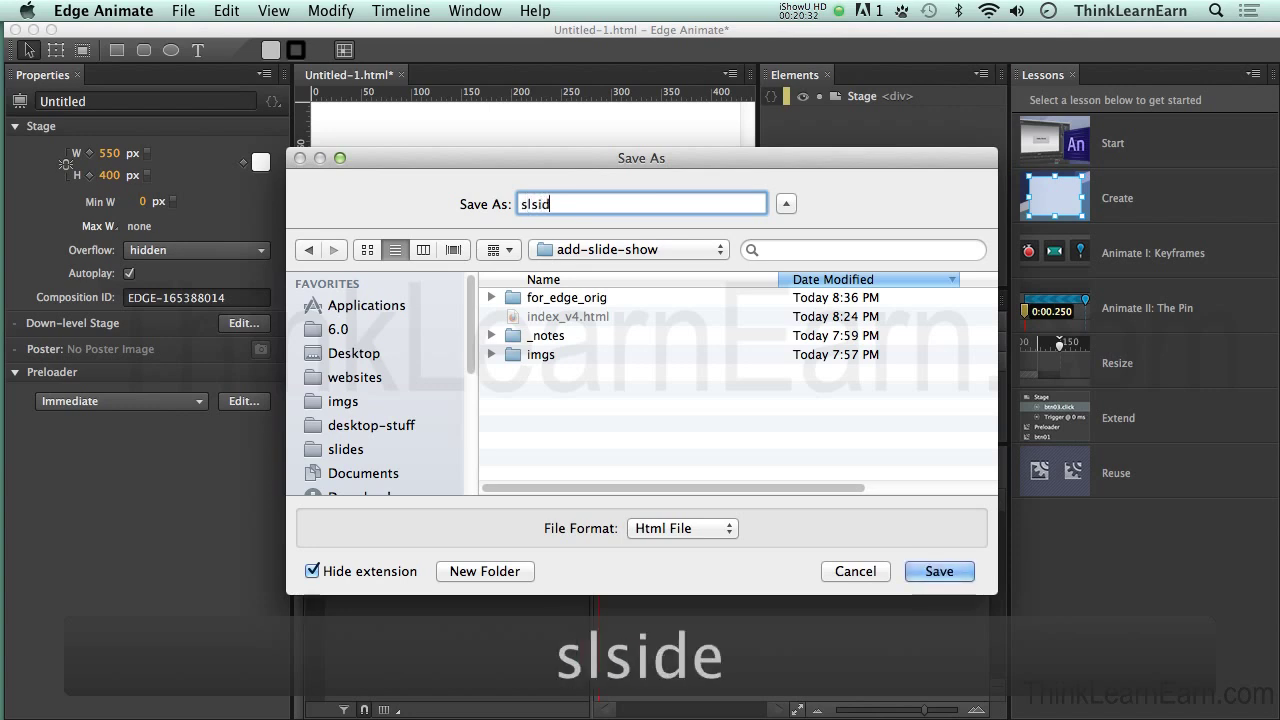
{"action": "key", "text": "BackSpace"}
{"action": "key", "text": "BackSpace"}
{"action": "key", "text": "BackSpace"}
{"action": "key", "text": "BackSpace"}
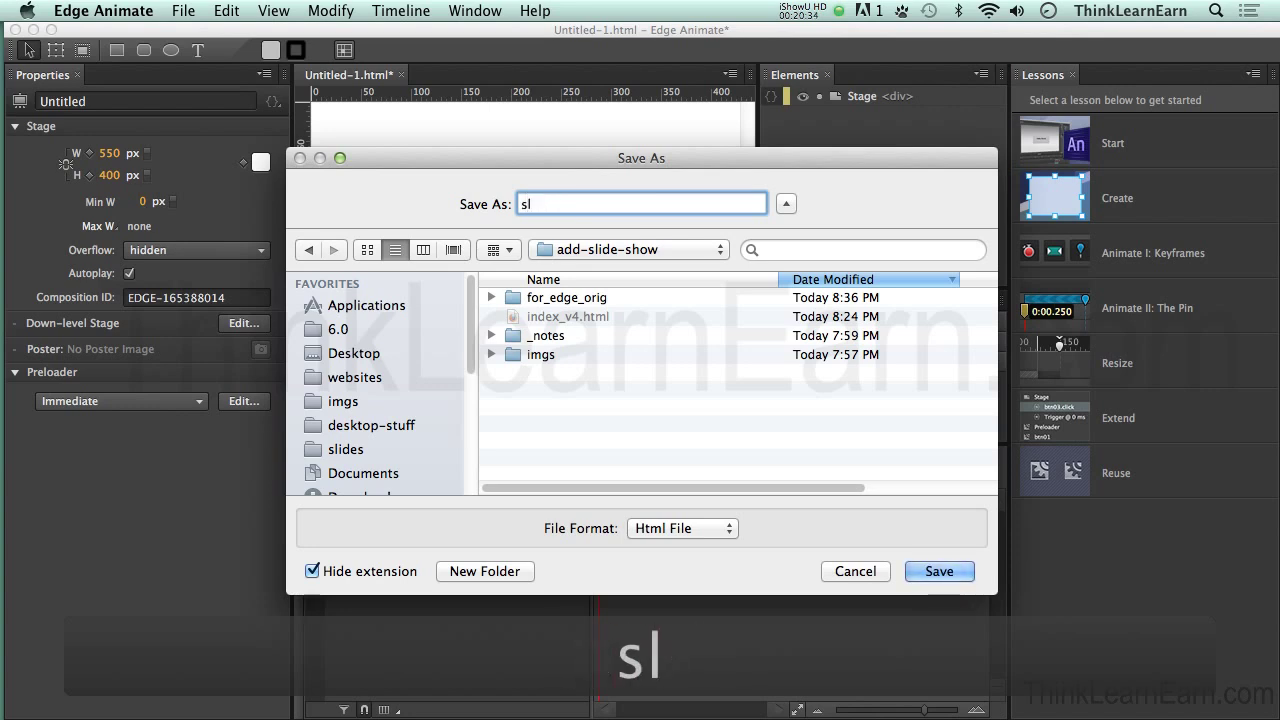
{"action": "type", "text": "ide-"}
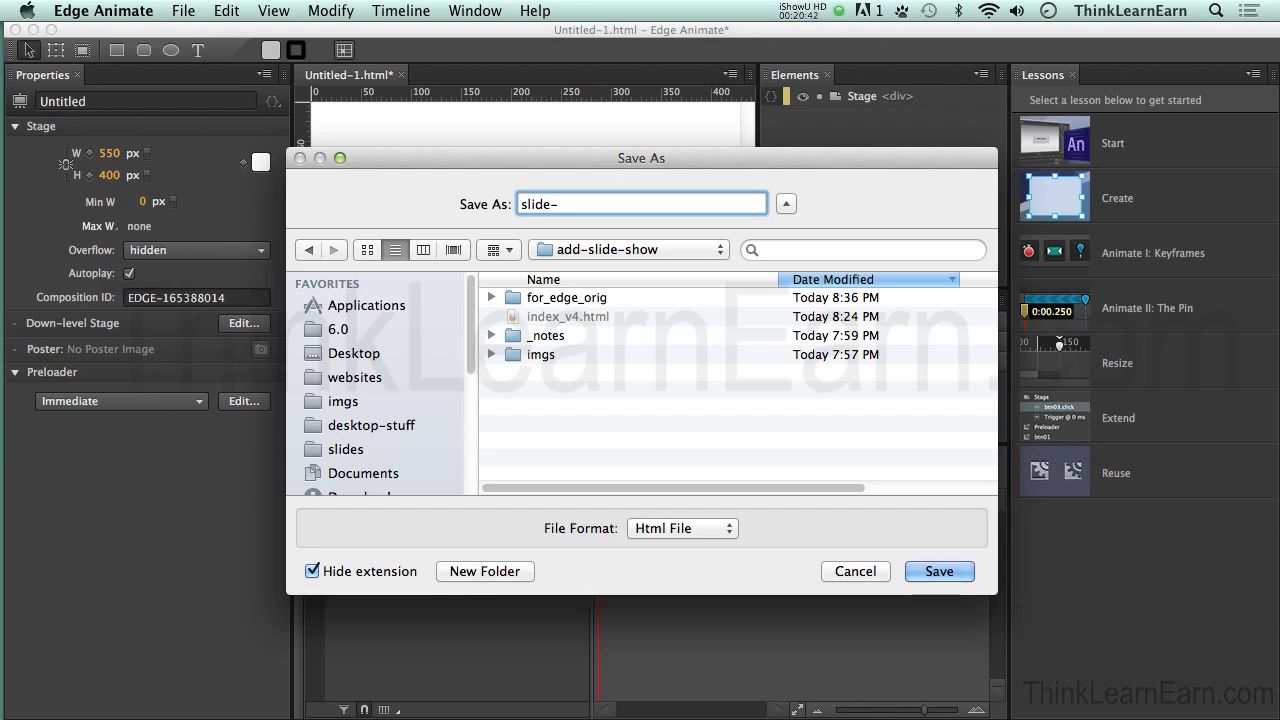
{"action": "type", "text": "show-V1"}
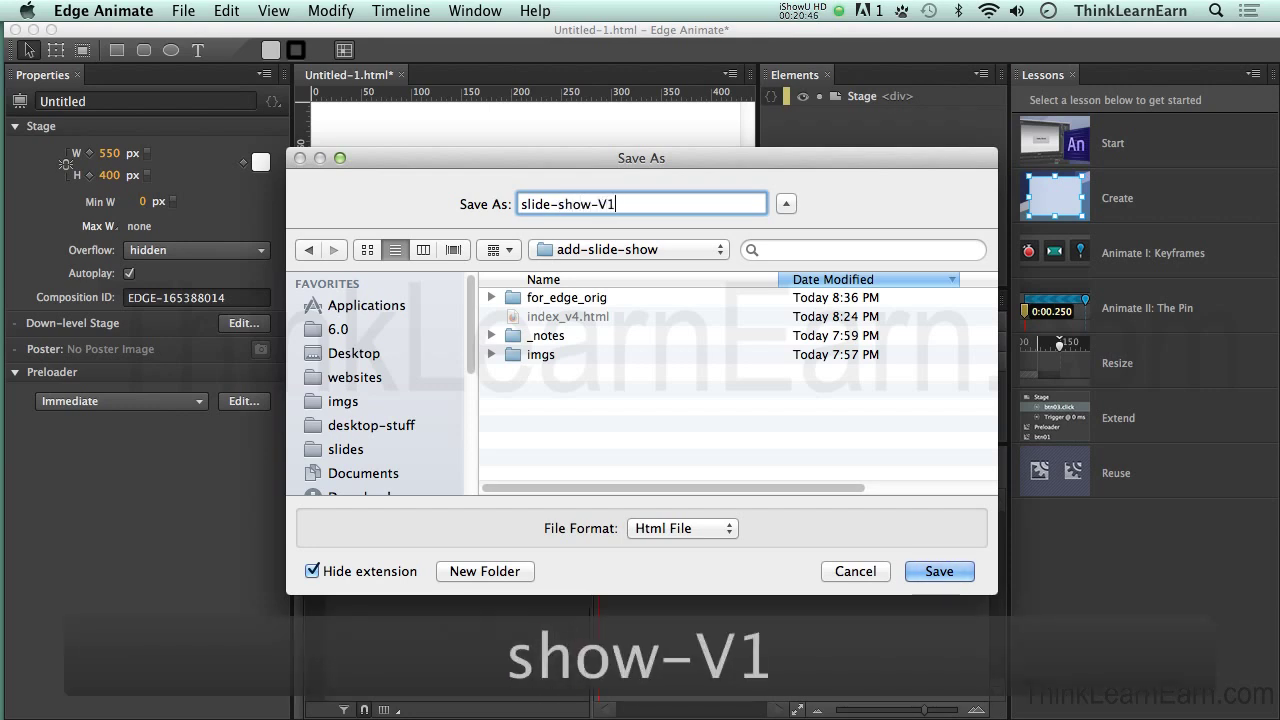
{"action": "key", "text": "BackSpace"}
{"action": "key", "text": "BackSpace"}
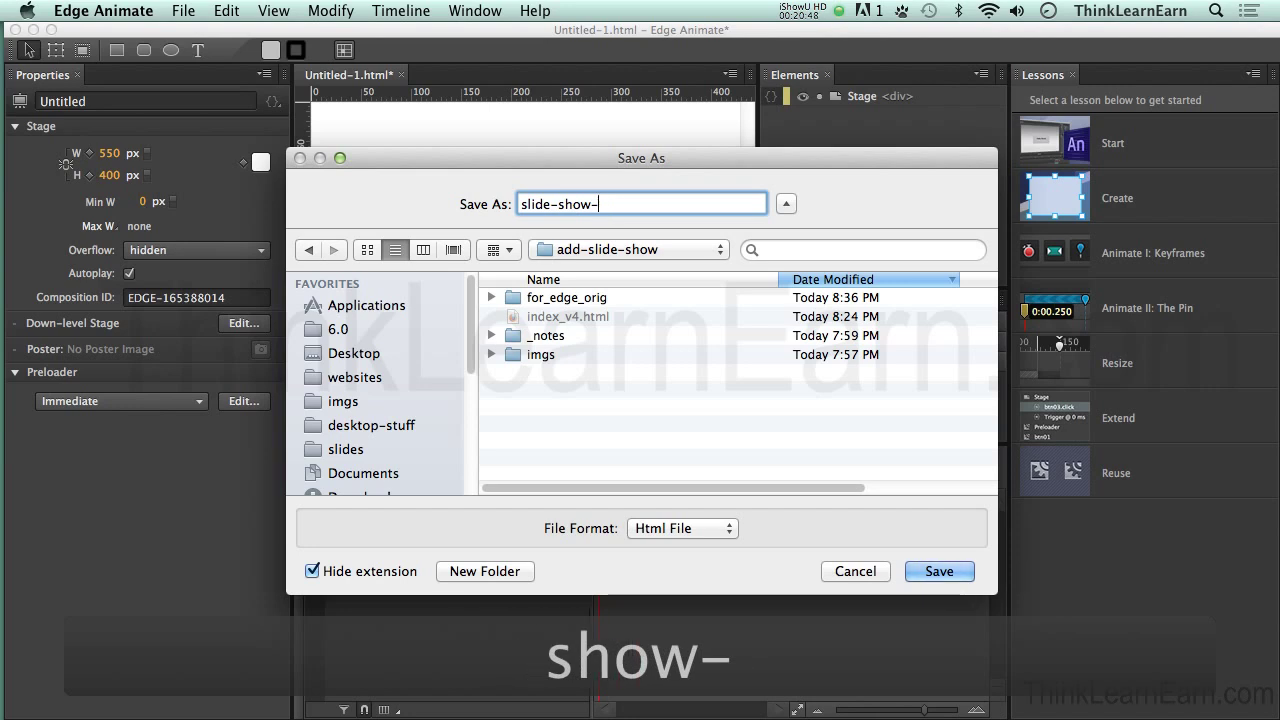
{"action": "type", "text": "v1"}
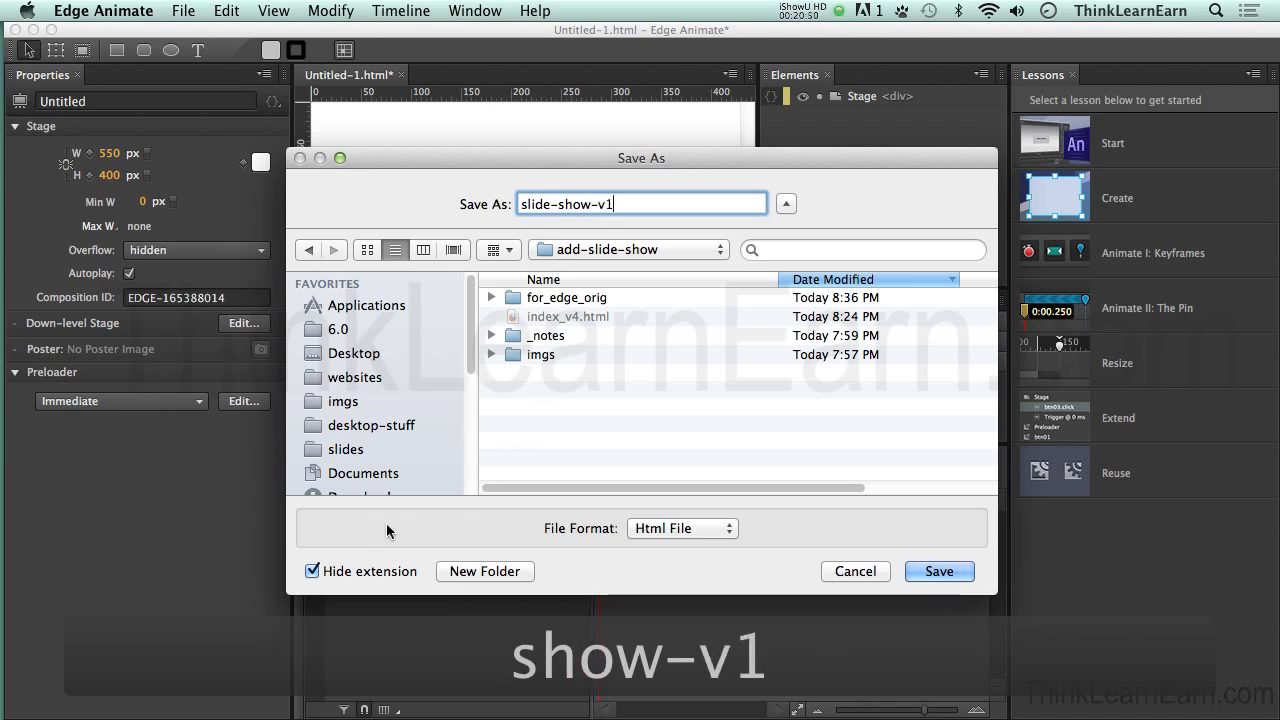
{"action": "left_click", "coordinate": [312, 571]}
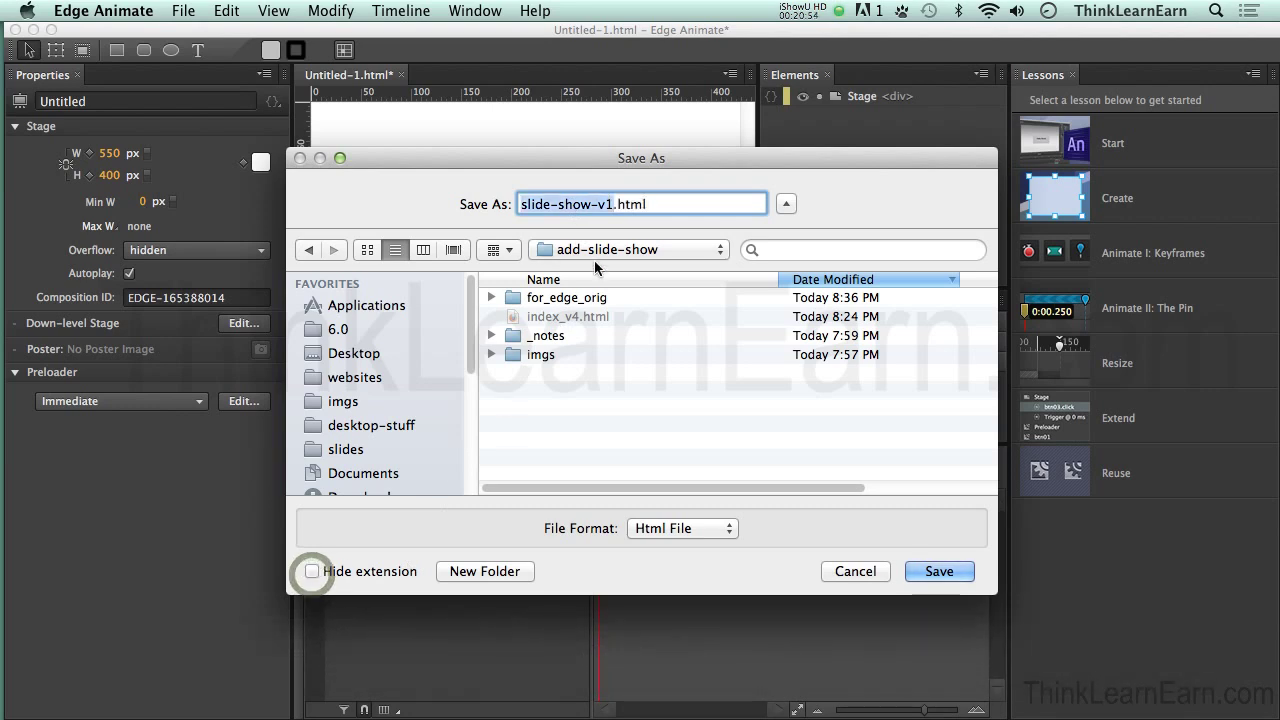
{"action": "left_click", "coordinate": [312, 571]}
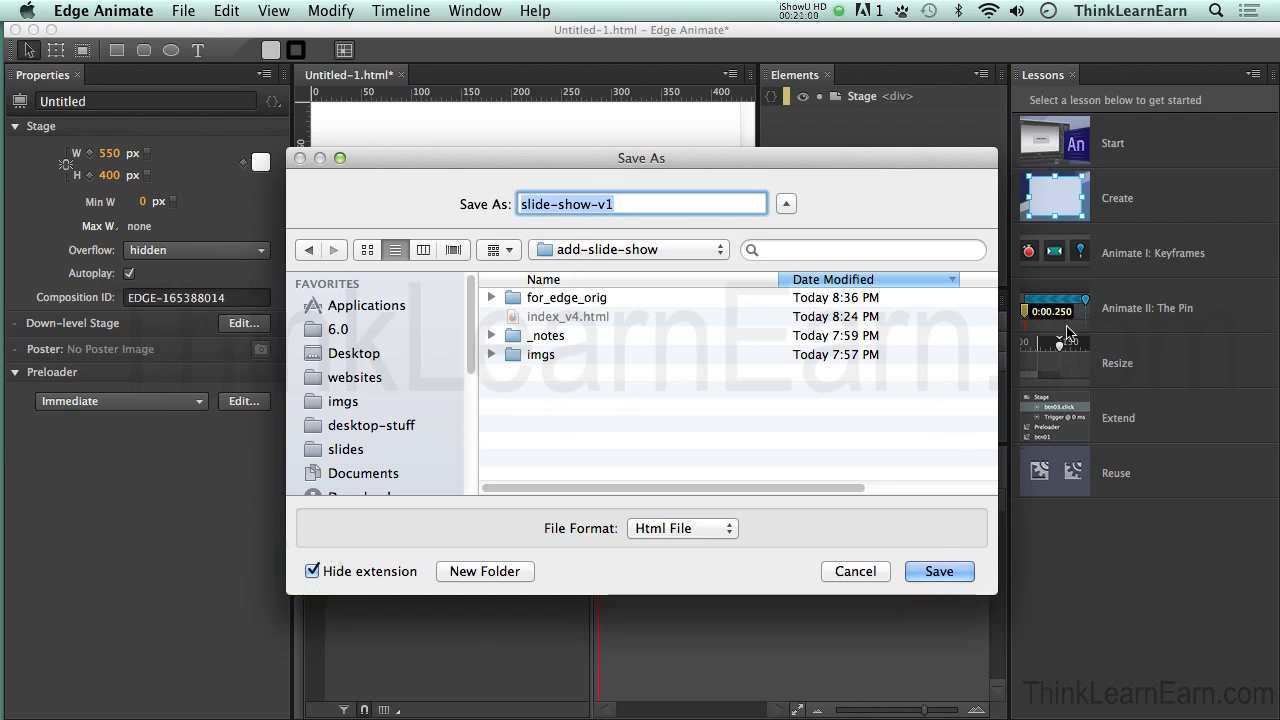
{"action": "left_click", "coordinate": [940, 572]}
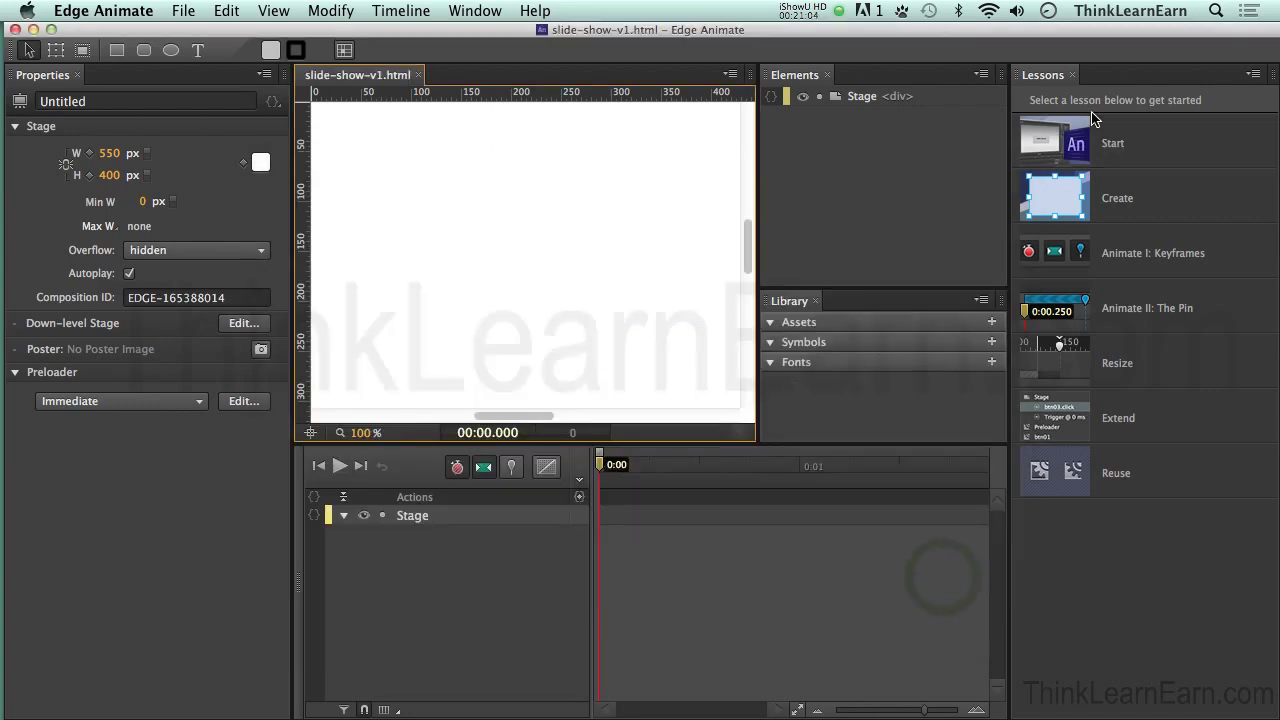
Step: Close the Lessons panel to give the stage and timeline more room
{"action": "left_click", "coordinate": [1073, 75]}
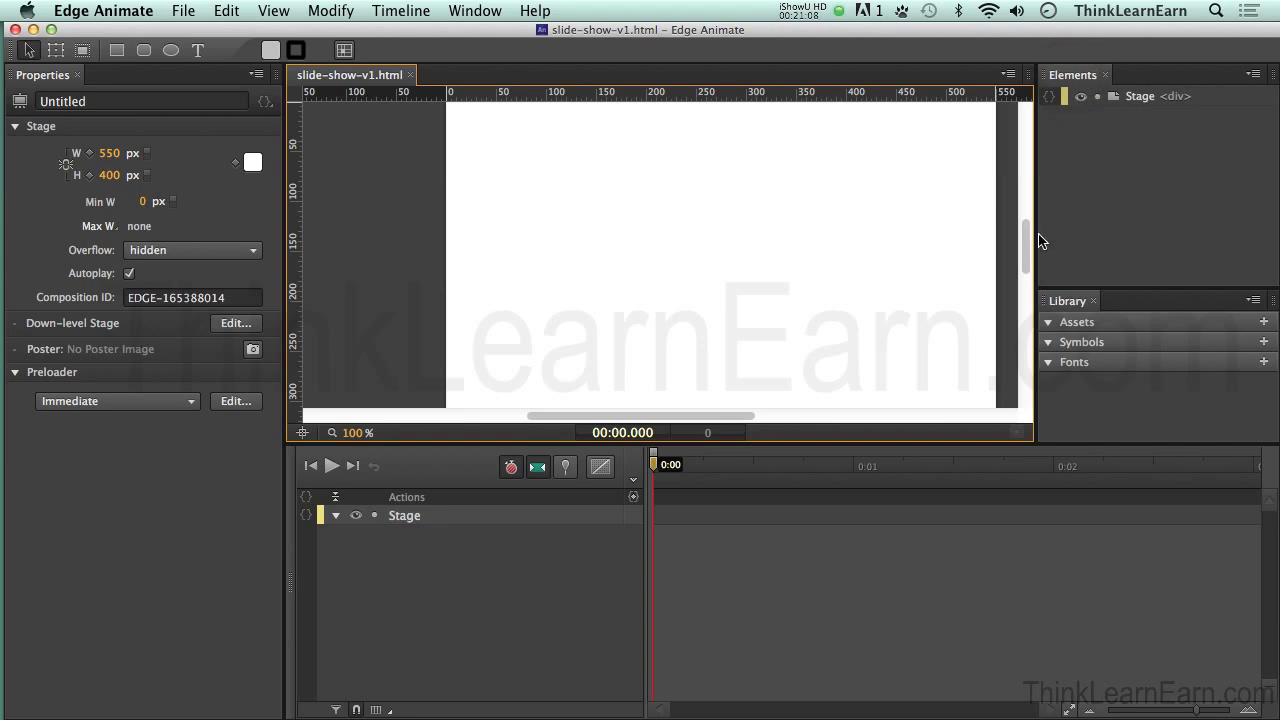
{"action": "mouse_move", "coordinate": [1038, 240]}
{"action": "left_mouse_down"}
{"action": "mouse_move", "coordinate": [1109, 238]}
{"action": "mouse_move", "coordinate": [1040, 239]}
{"action": "left_mouse_up"}
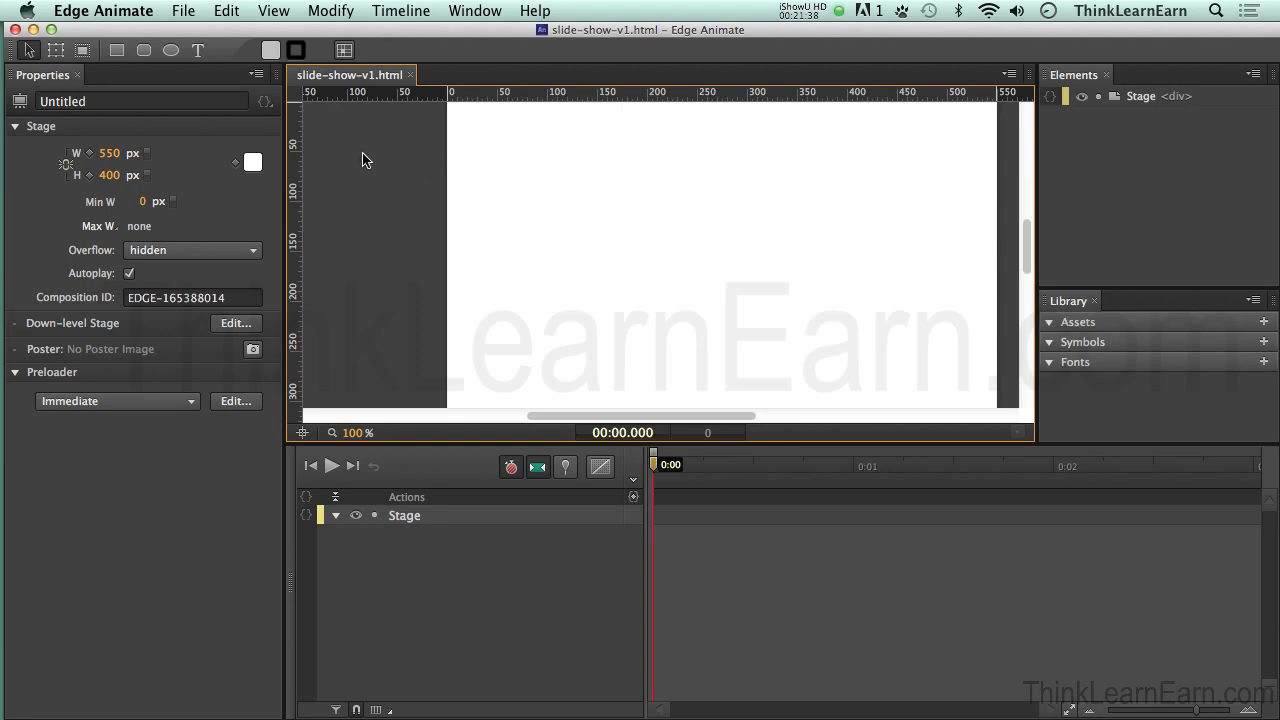
Step: Title the stage "slide show" in its properties and save the composition
{"action": "left_click", "coordinate": [111, 101]}
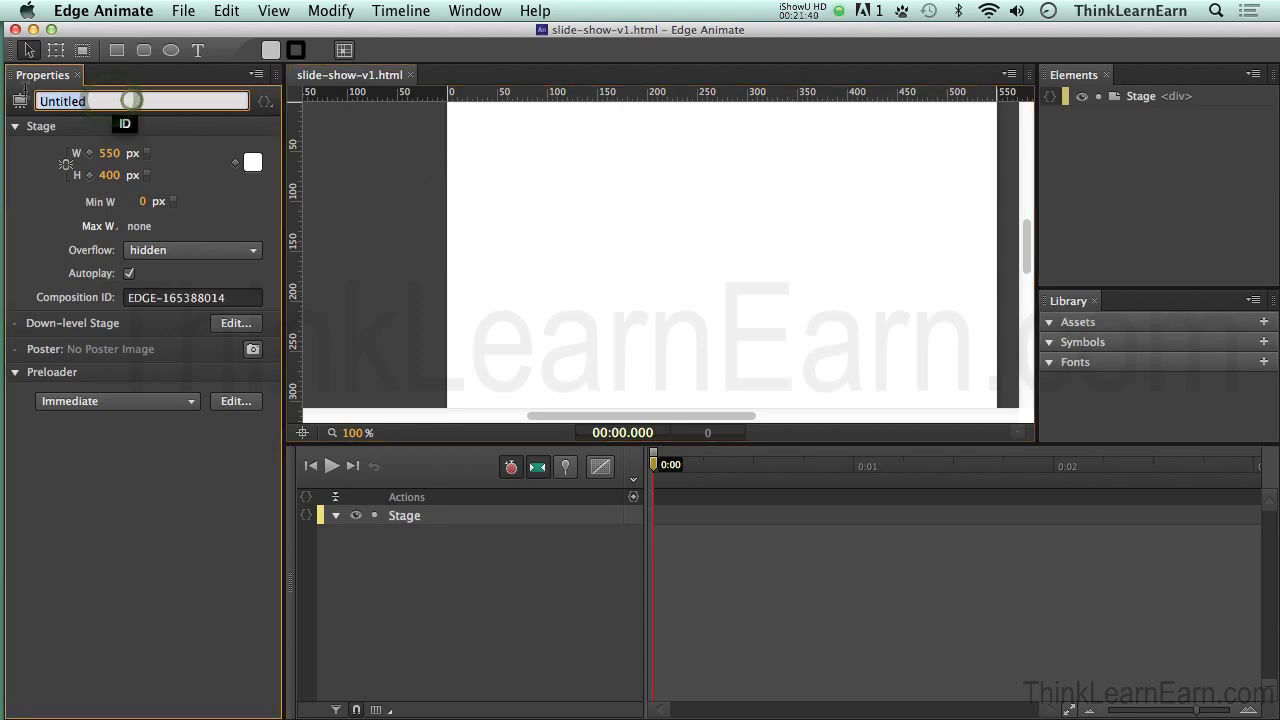
{"action": "double_click", "coordinate": [79, 96]}
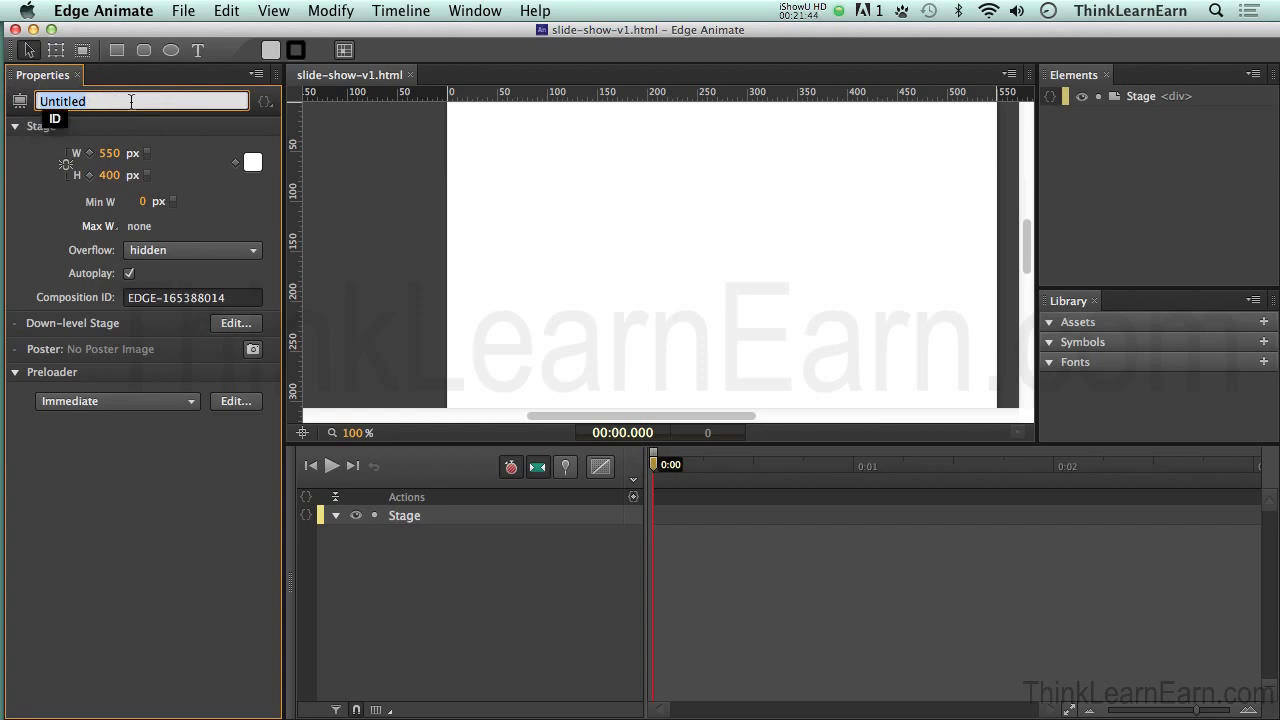
{"action": "type", "text": "sh"}
{"action": "key", "text": "BackSpace"}
{"action": "type", "text": "lid"}
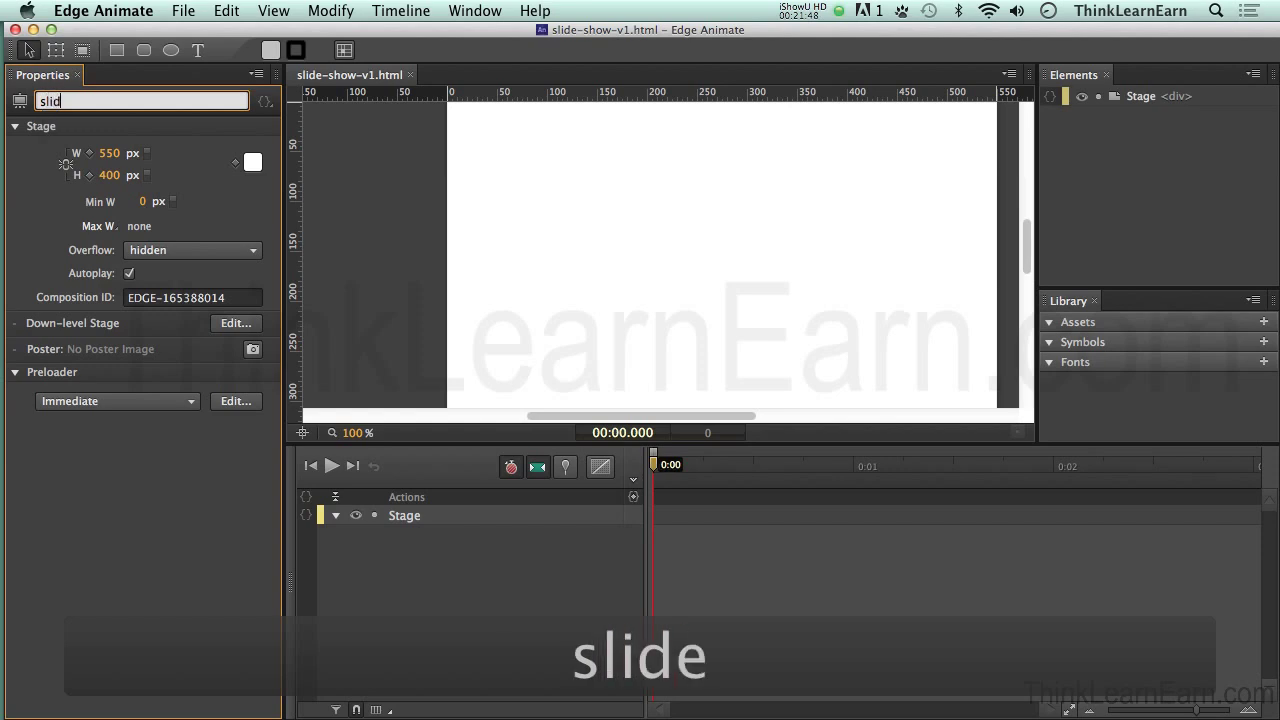
{"action": "type", "text": "e show"}
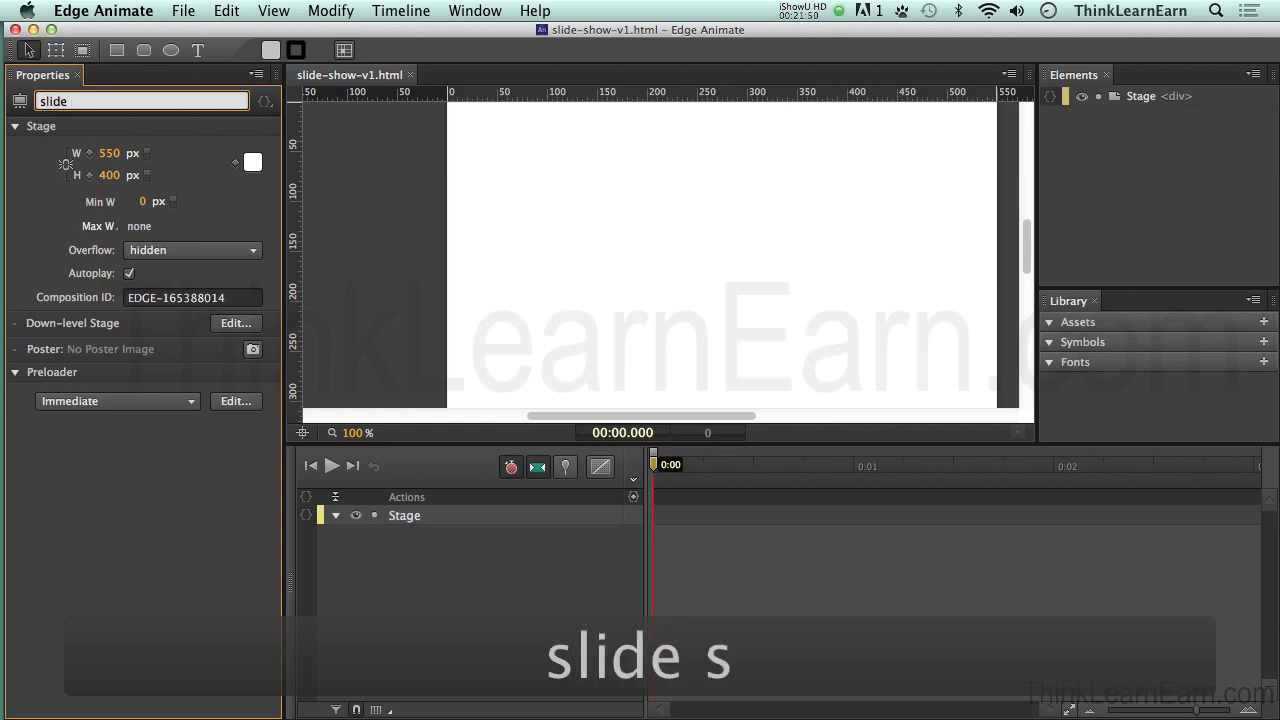
{"action": "left_click", "coordinate": [376, 226]}
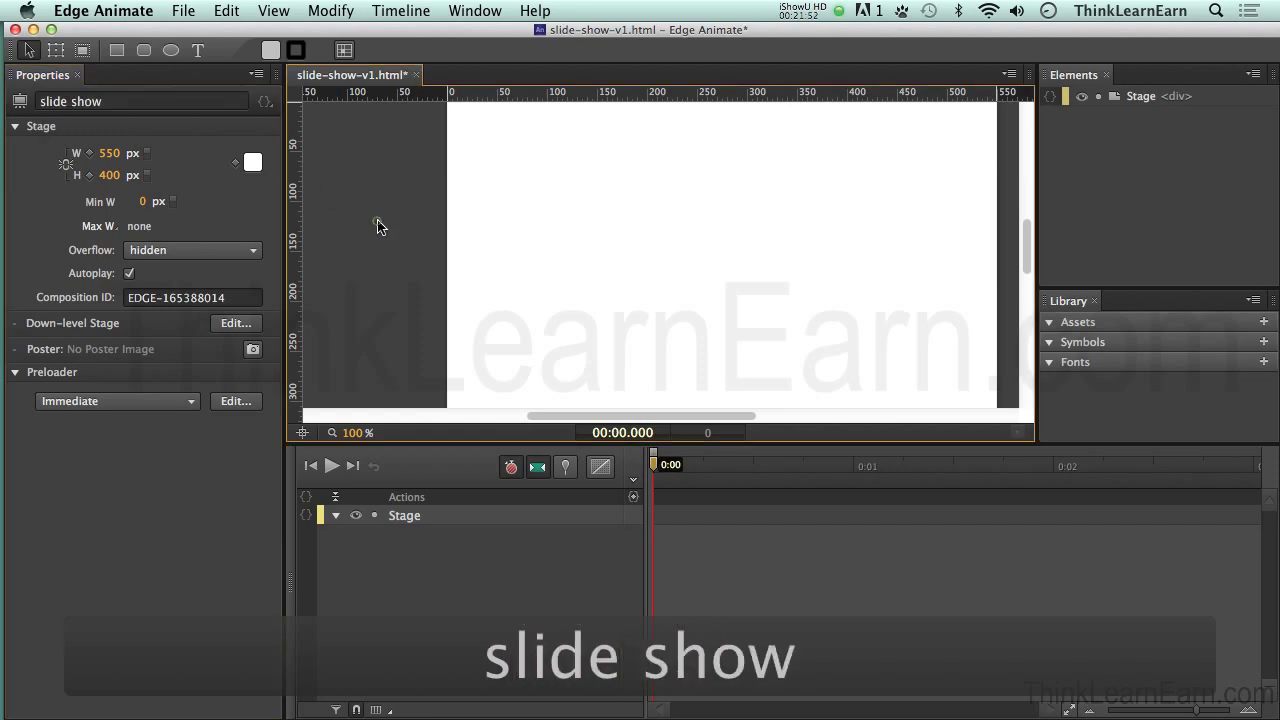
{"action": "key", "text": "super+s"}
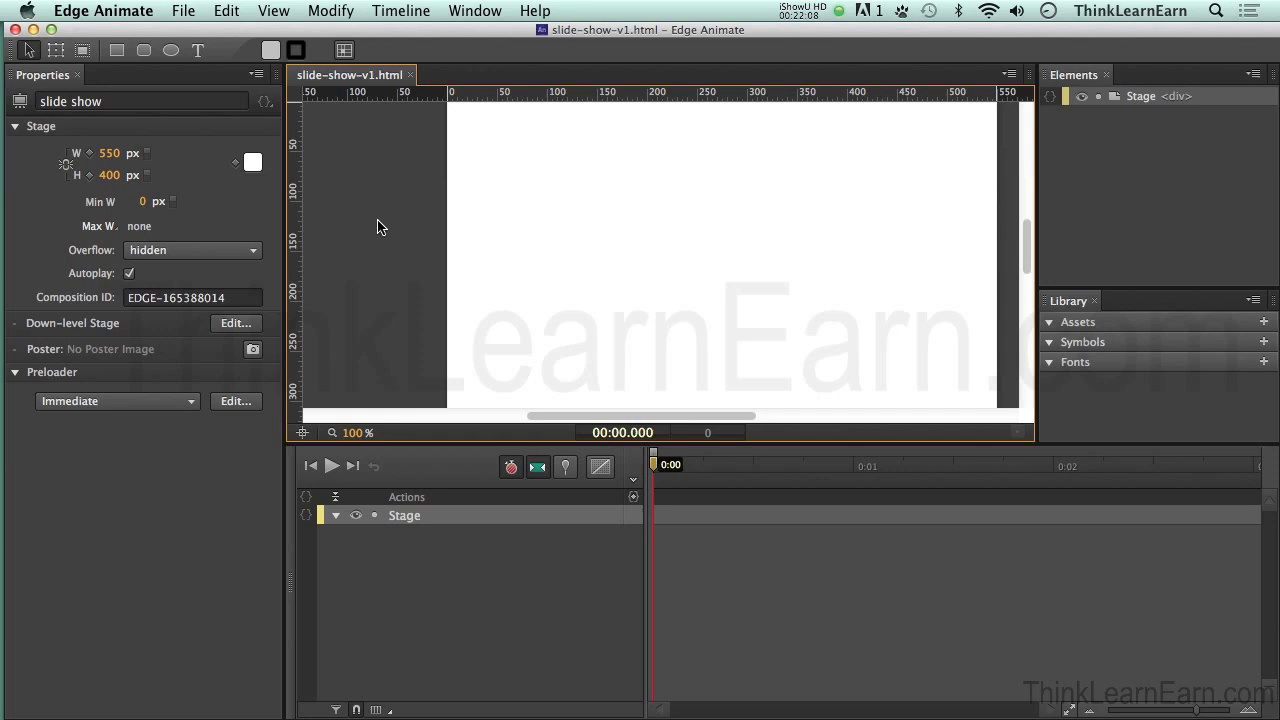
Step: Set the stage size to 960 px wide by 300 px high and save the composition
{"action": "left_click", "coordinate": [109, 153]}
{"action": "type", "text": "960"}
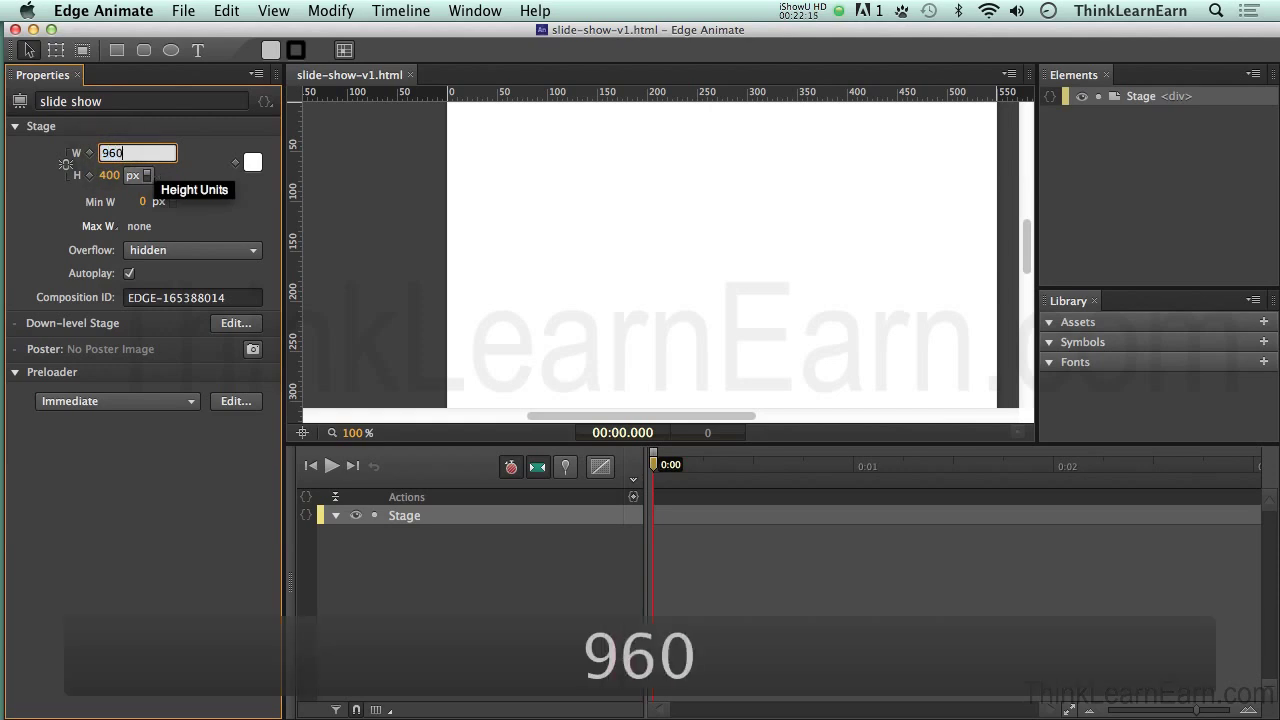
{"action": "key", "text": "Tab"}
{"action": "type", "text": "300"}
{"action": "key", "text": "Return"}
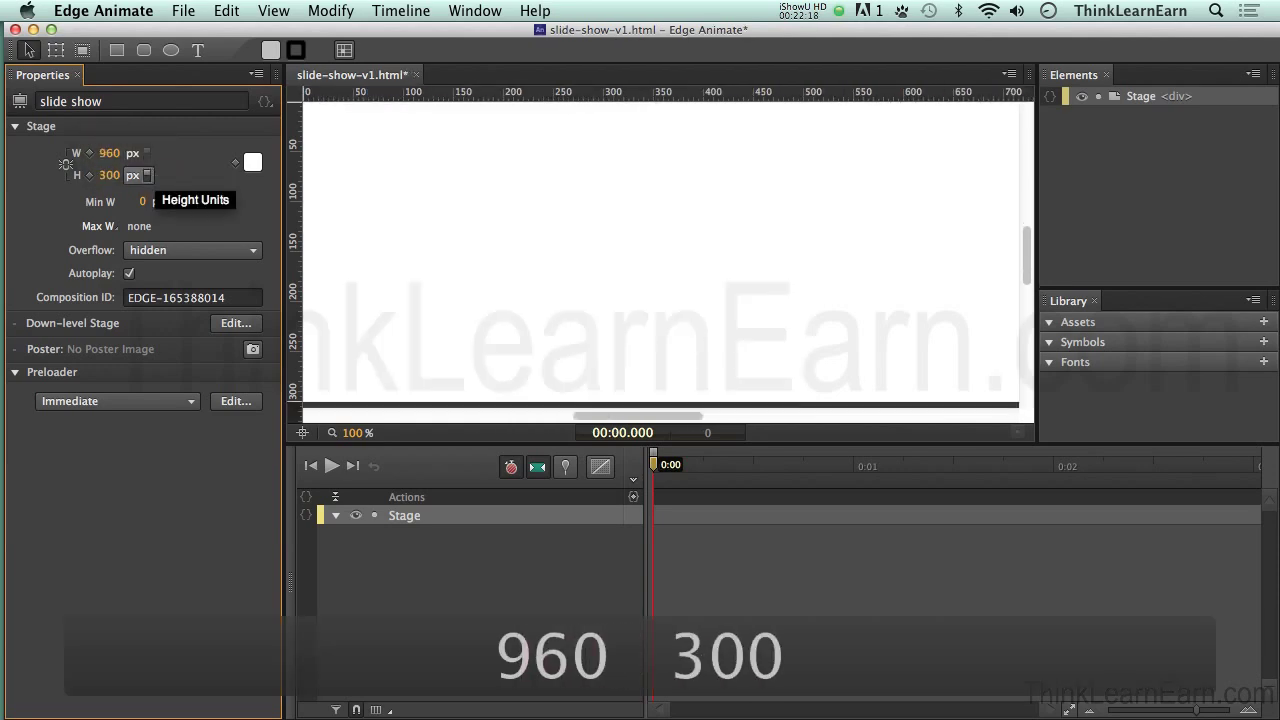
{"action": "left_click", "coordinate": [413, 226]}
{"action": "key", "text": "super+minus"}
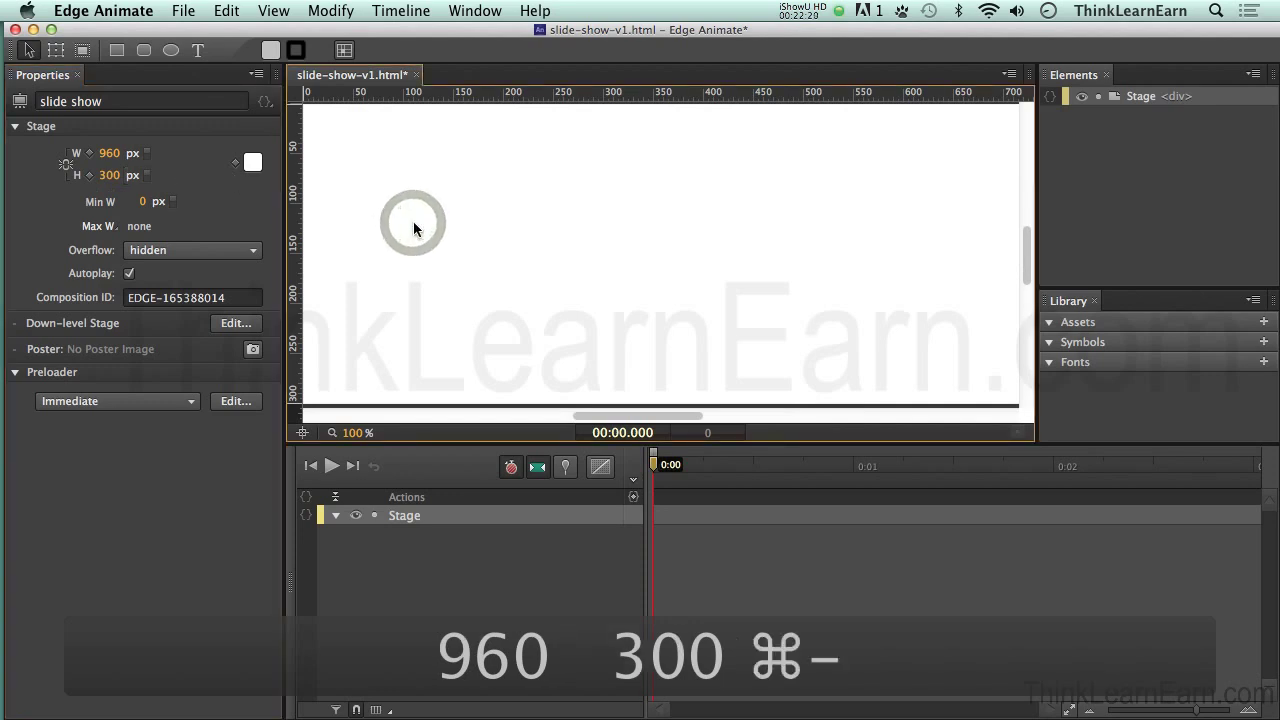
{"action": "key", "text": "super+minus"}
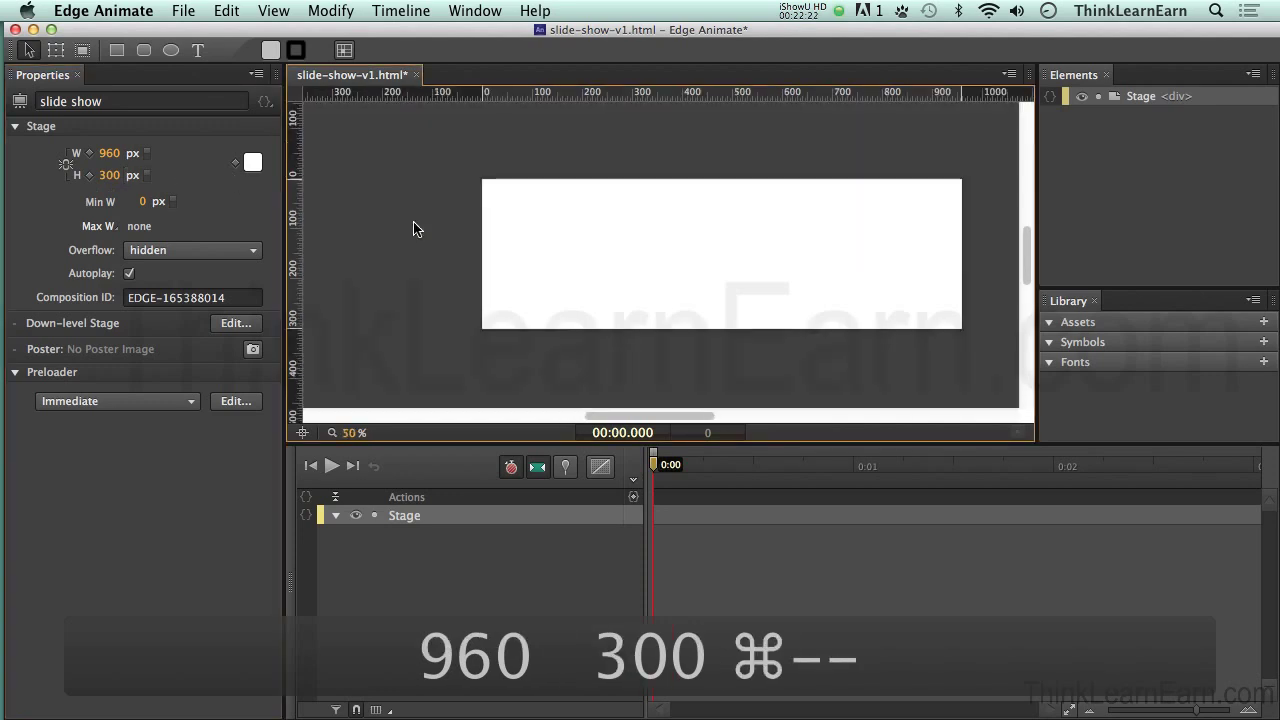
{"action": "key", "text": "super+equal"}
{"action": "key", "text": "super+minus"}
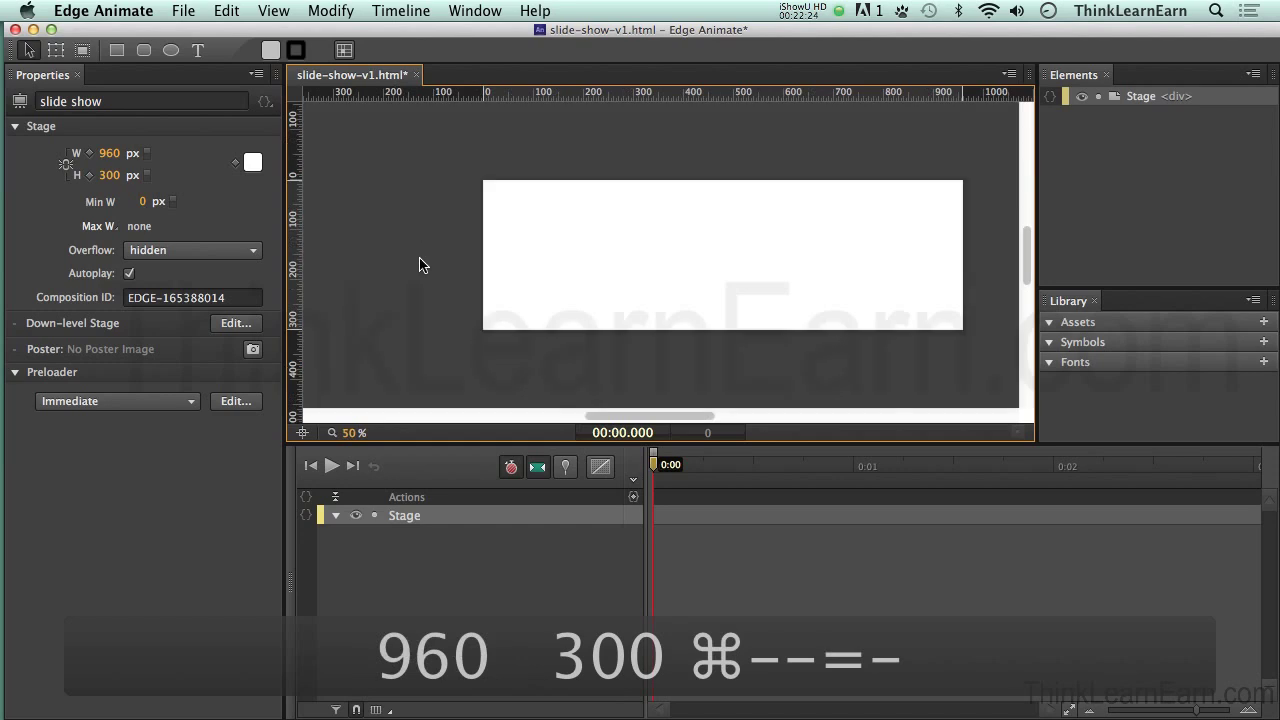
{"action": "key", "text": "super+s"}
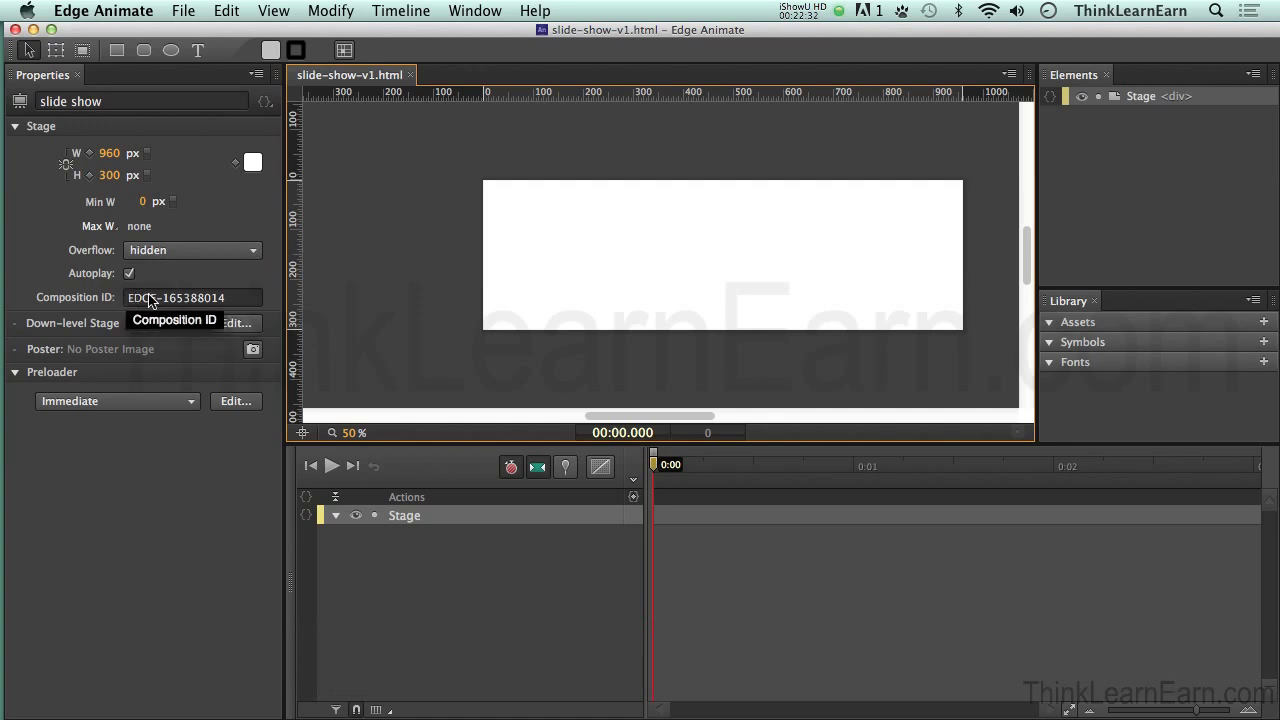
Step: Change the Composition ID to slide-show-1 and save the composition
{"action": "left_click", "coordinate": [218, 299]}
{"action": "left_click_drag", "start_coordinate": [230, 298], "coordinate": [127, 298]}
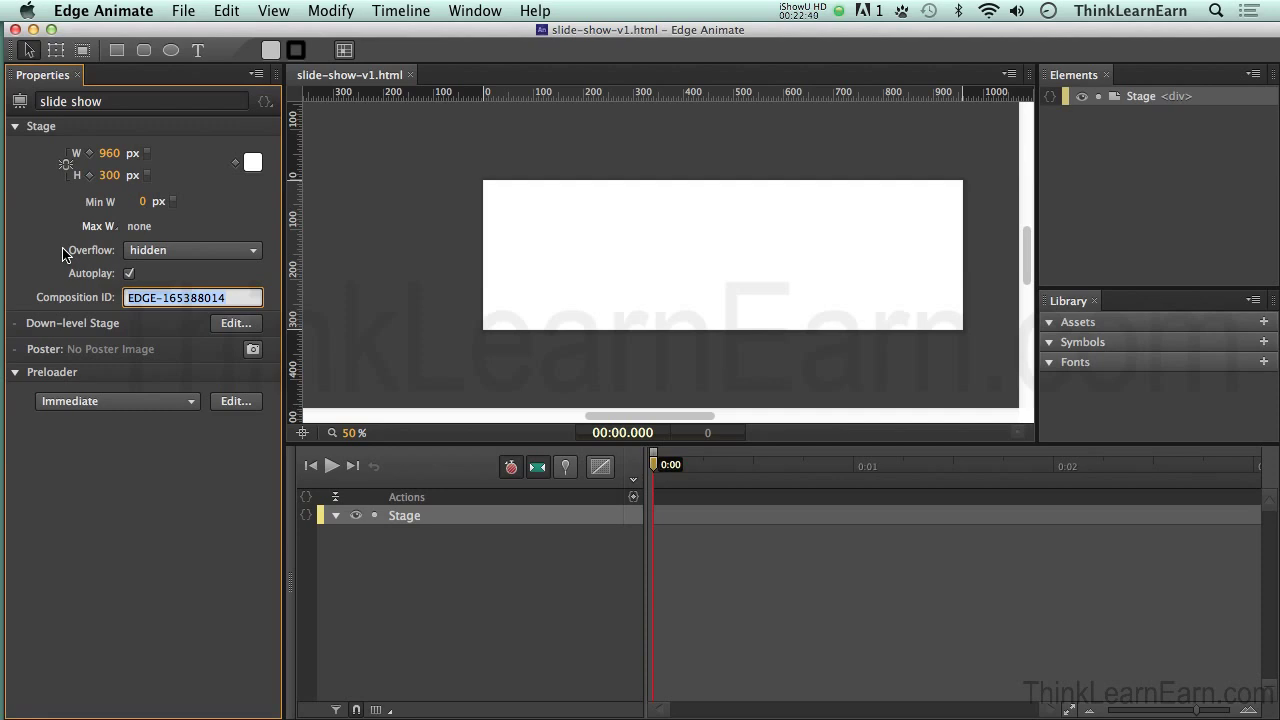
{"action": "type", "text": "slide-s"}
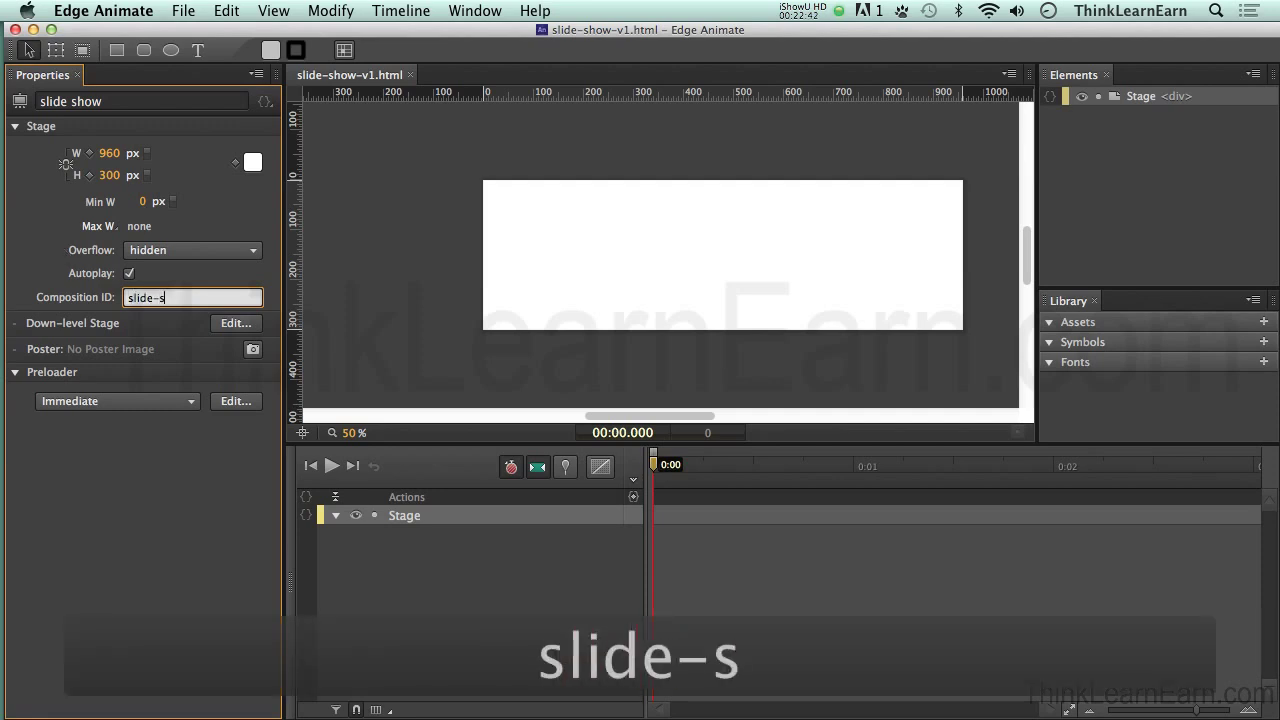
{"action": "type", "text": "how-1"}
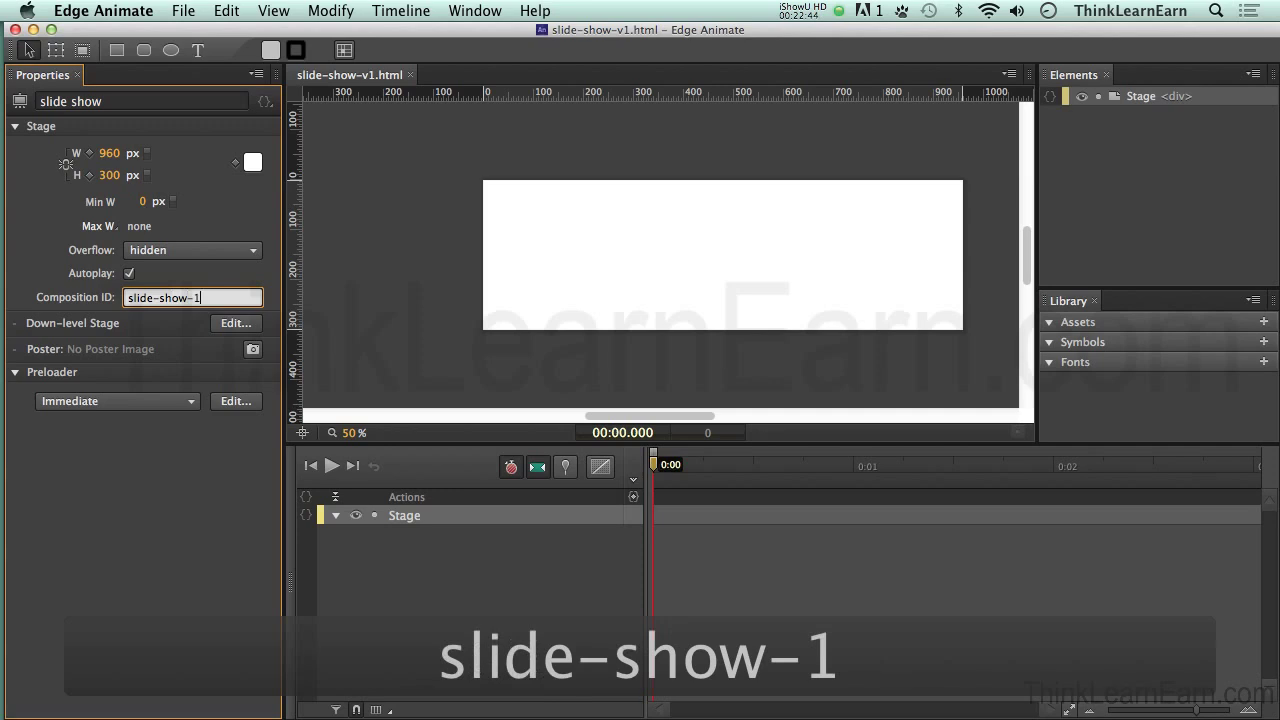
{"action": "left_click", "coordinate": [352, 263]}
{"action": "key", "text": "super+s"}
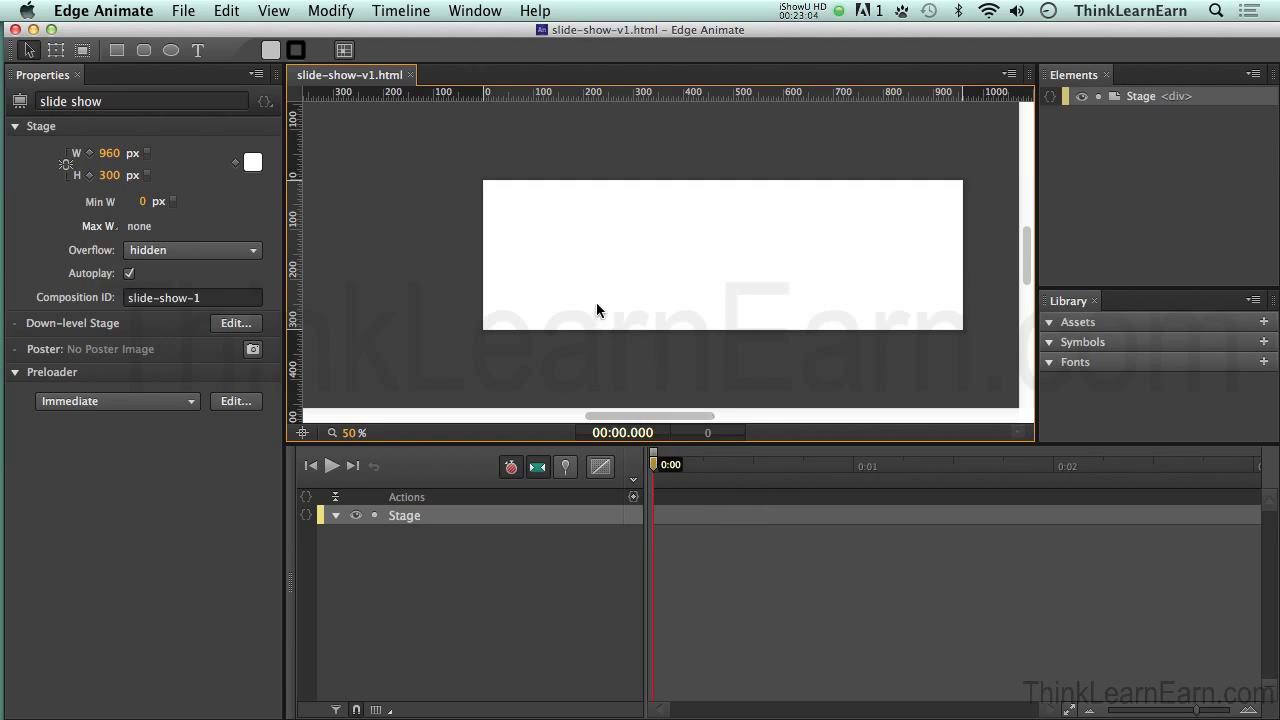
Step: Open the import dialog, browse to brouble > add-slide-show > for_edge_orig and sort its files by oldest modification date first
{"action": "left_click", "coordinate": [184, 10]}
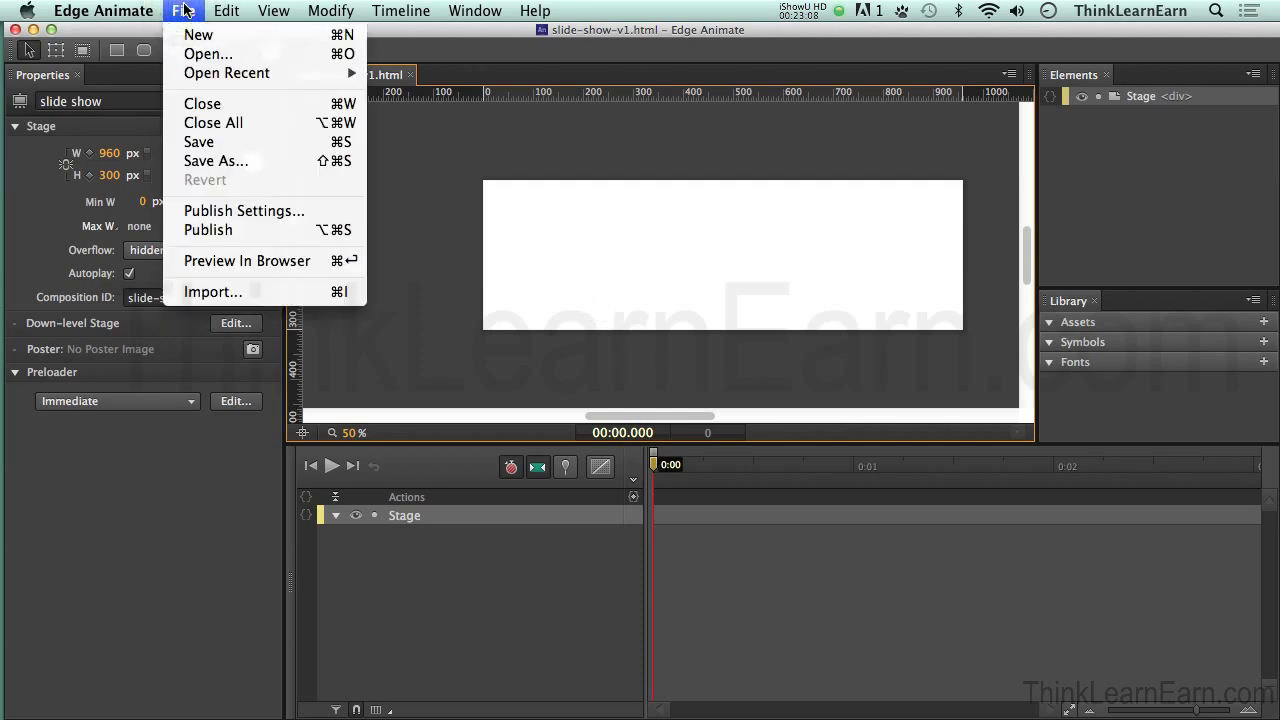
{"action": "left_click", "coordinate": [256, 291]}
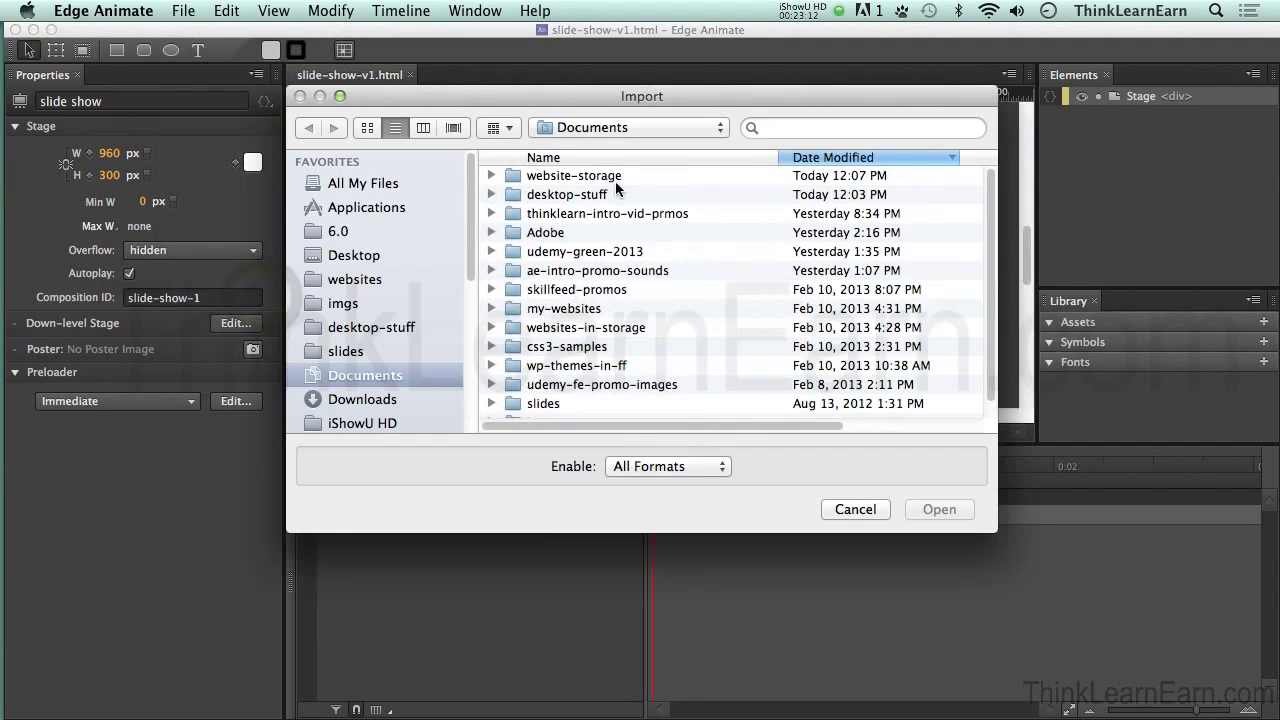
{"action": "key", "text": "super+d"}
{"action": "double_click", "coordinate": [607, 177]}
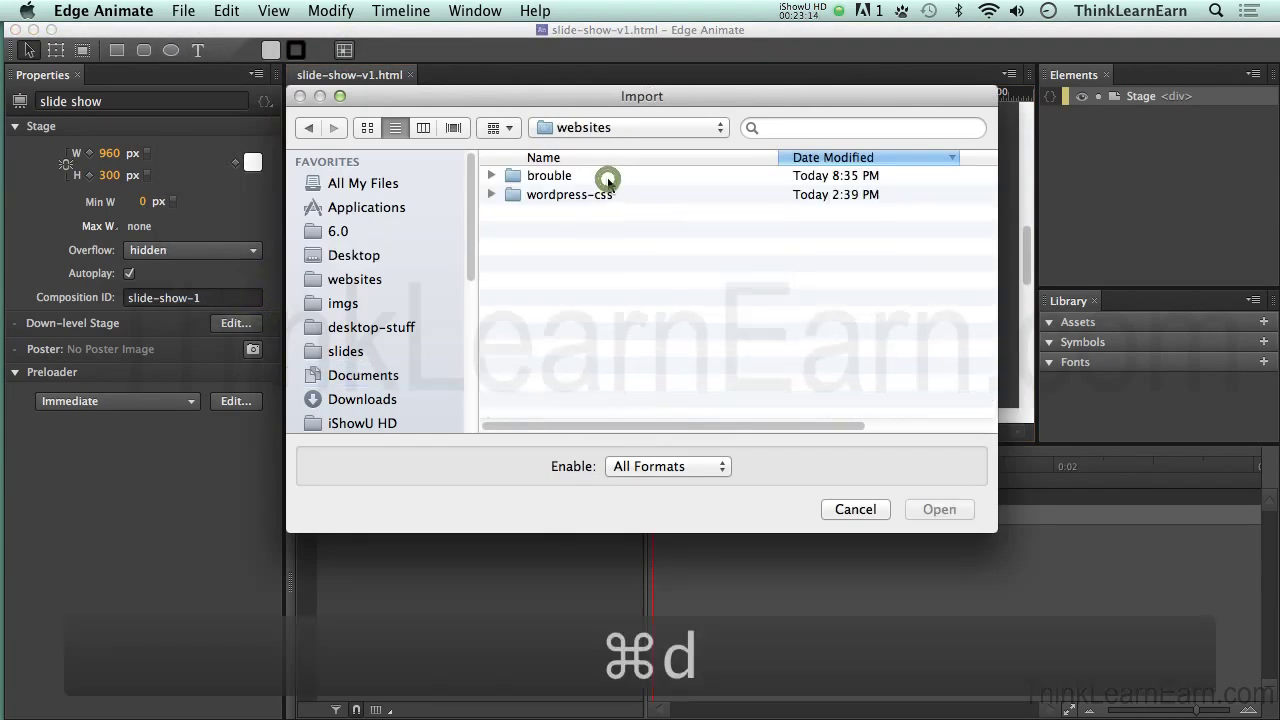
{"action": "double_click", "coordinate": [607, 178]}
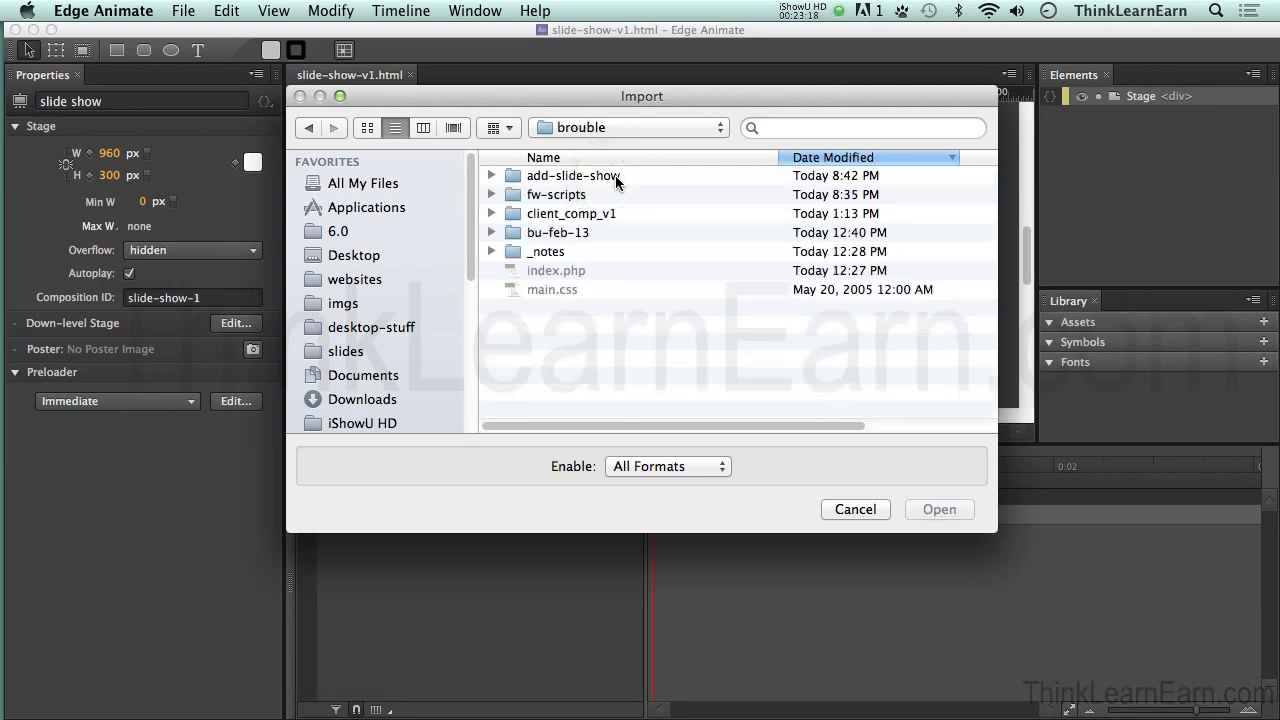
{"action": "double_click", "coordinate": [617, 178]}
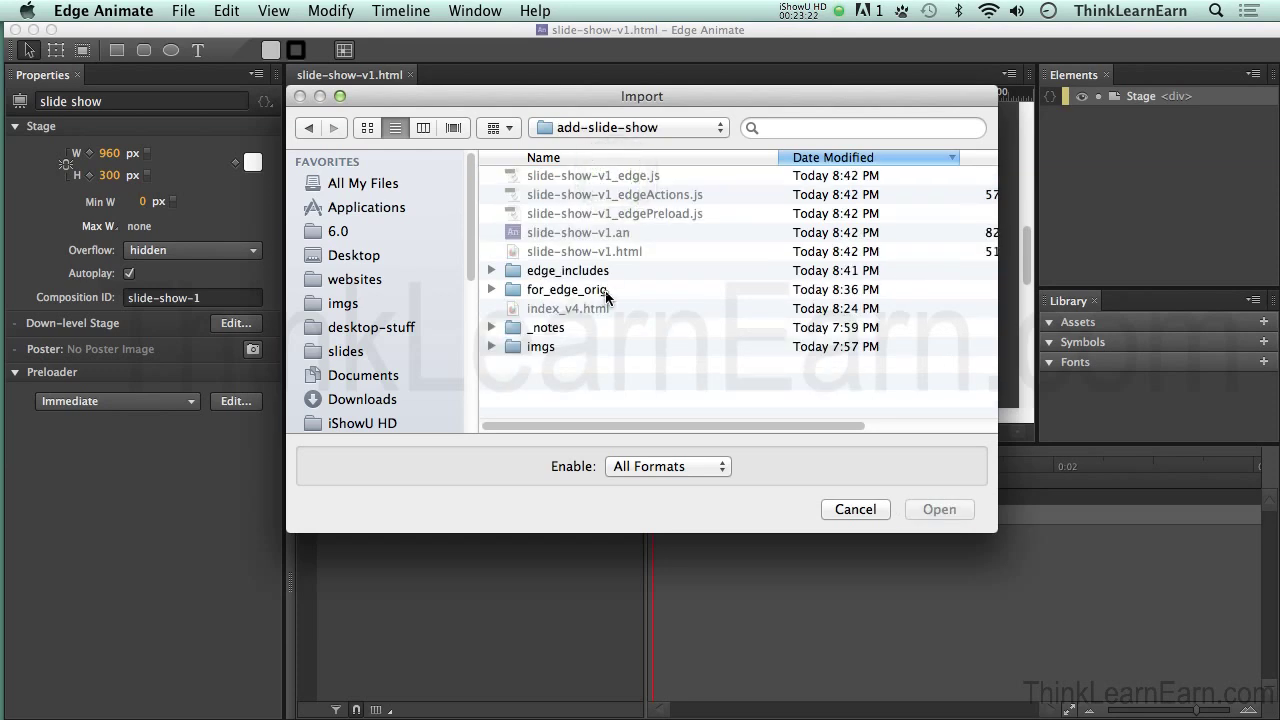
{"action": "double_click", "coordinate": [606, 292]}
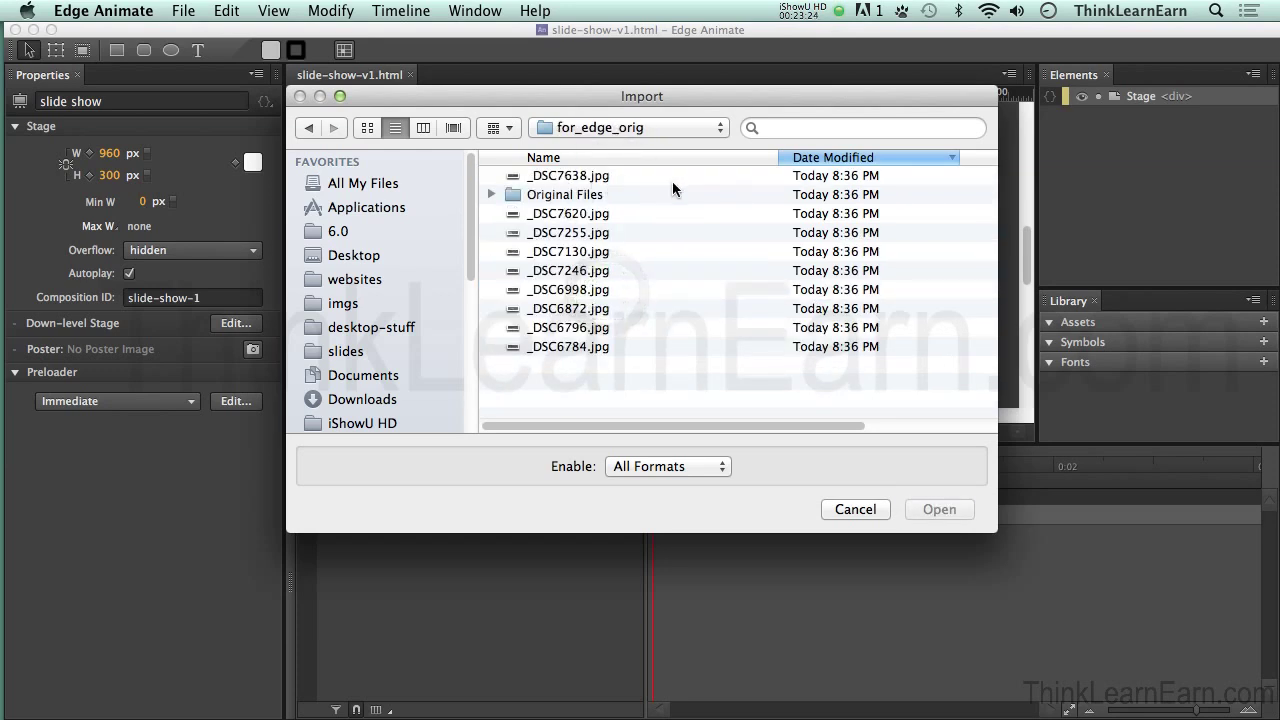
{"action": "left_click", "coordinate": [836, 160]}
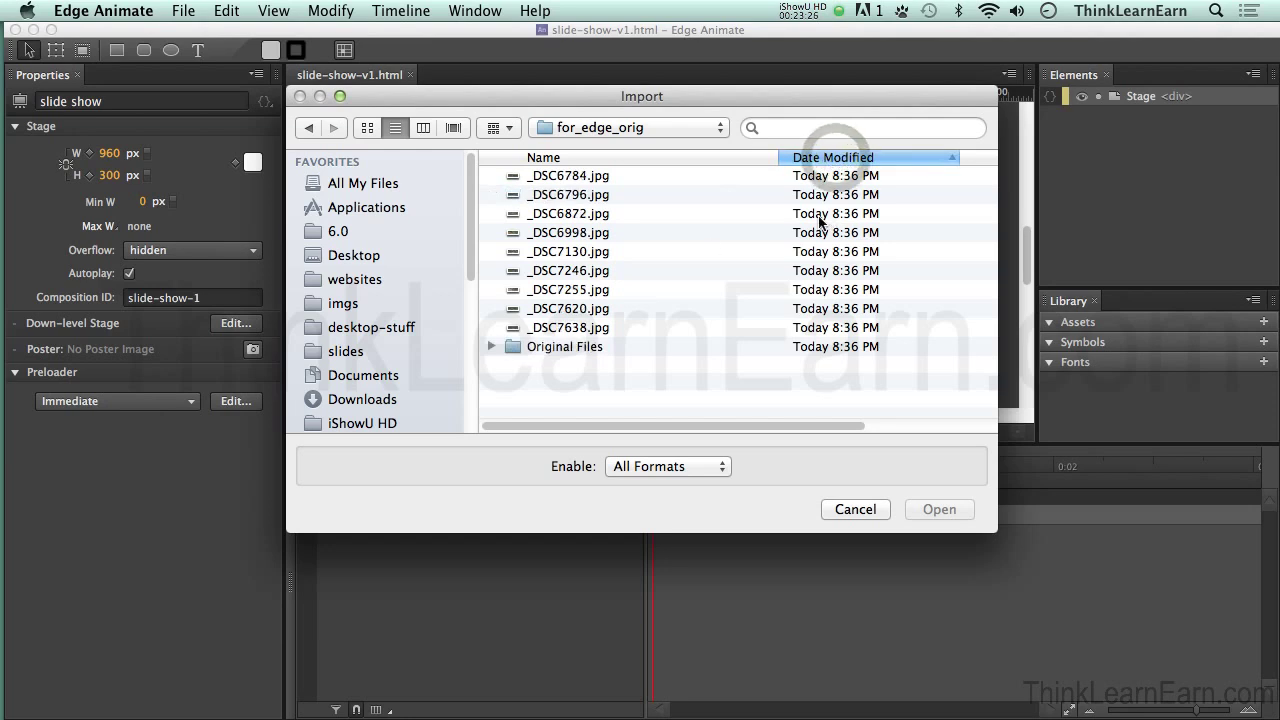
Step: Import the five photos from _DSC6998.jpg through _DSC7620.jpg onto the stage and save the composition
{"action": "left_click", "coordinate": [601, 179]}
{"action": "left_click", "coordinate": [603, 325], "text": "shift"}
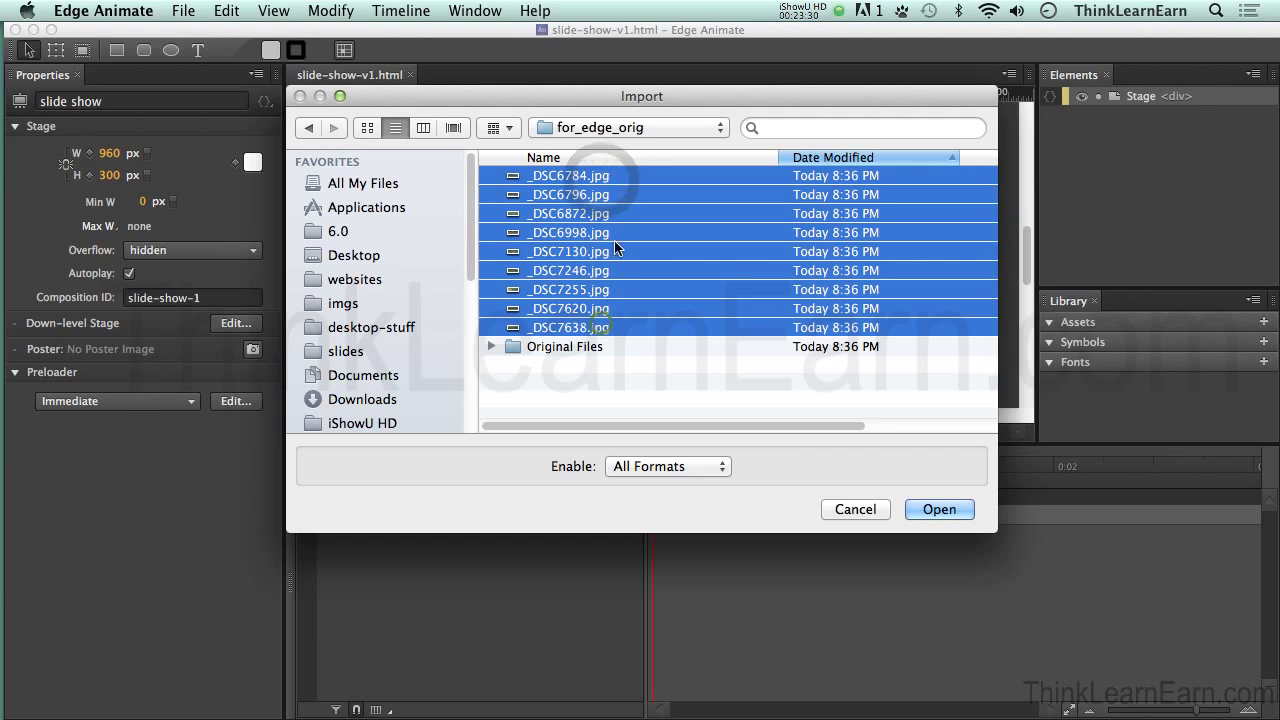
{"action": "left_click", "coordinate": [646, 348]}
{"action": "left_click", "coordinate": [601, 178]}
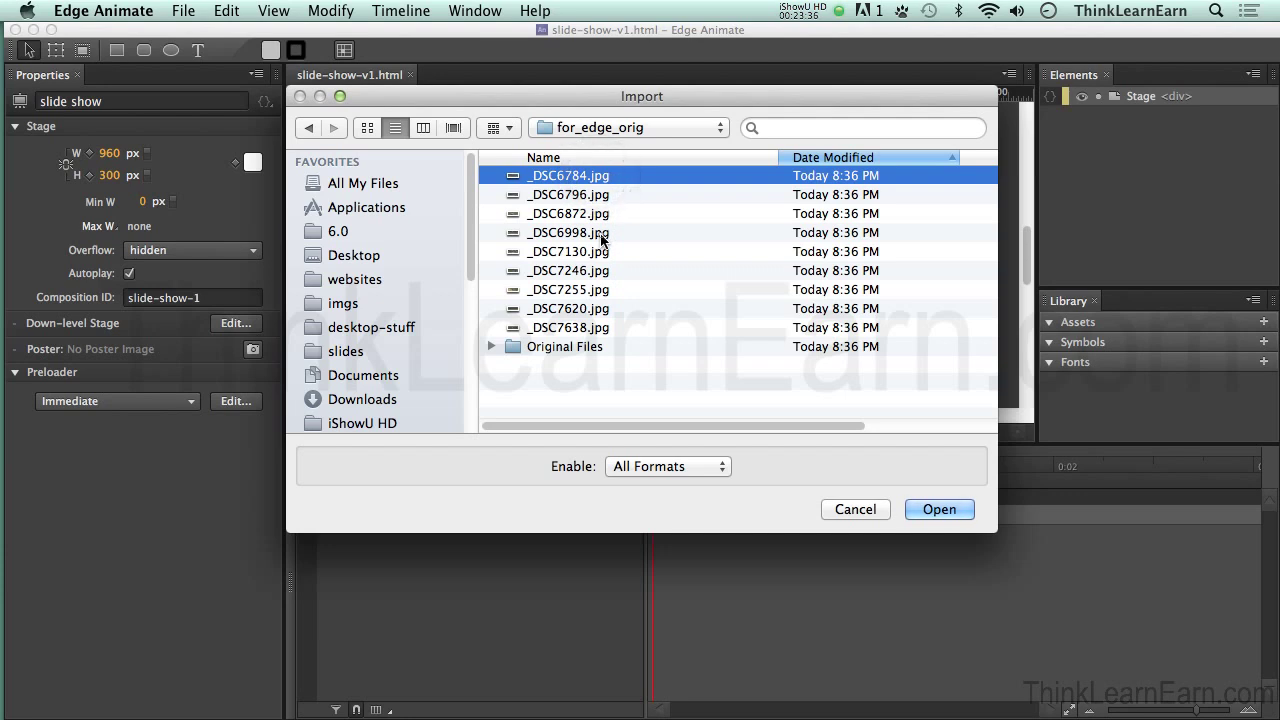
{"action": "left_click", "coordinate": [601, 236]}
{"action": "left_click", "coordinate": [603, 254], "text": "shift"}
{"action": "left_click", "coordinate": [601, 272], "text": "shift"}
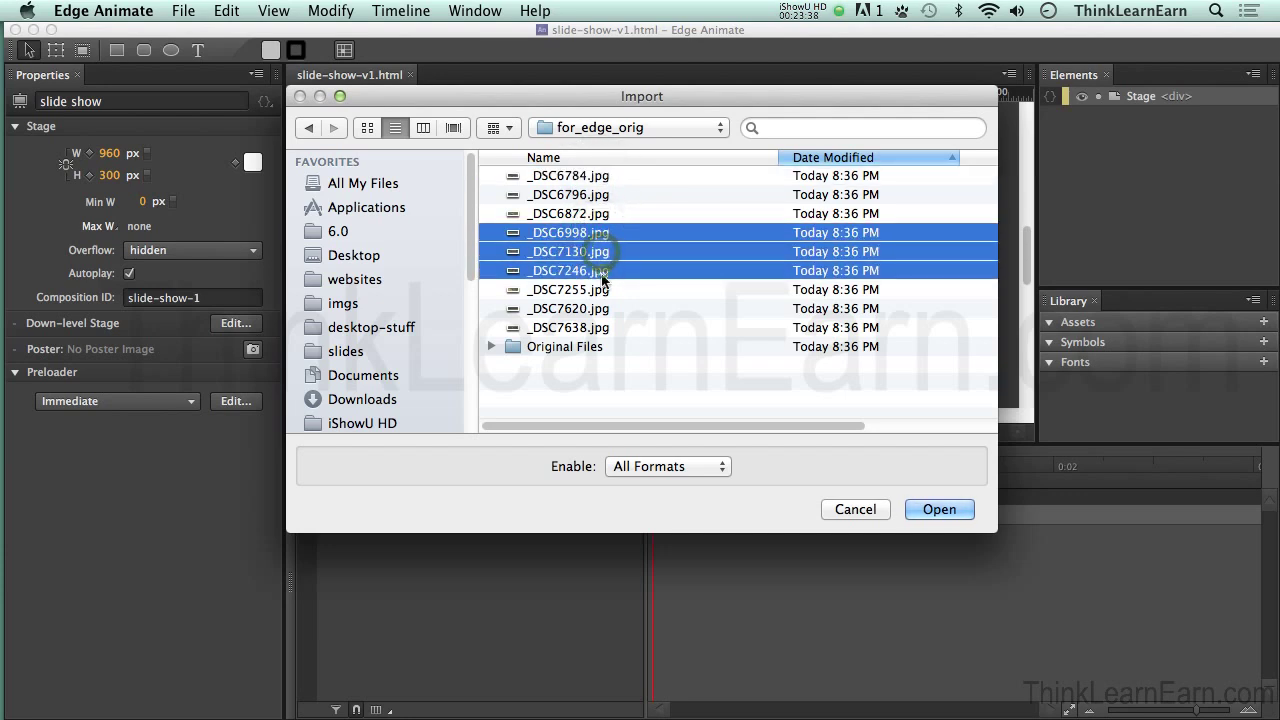
{"action": "left_click", "coordinate": [601, 290], "text": "shift"}
{"action": "left_click", "coordinate": [601, 309], "text": "shift"}
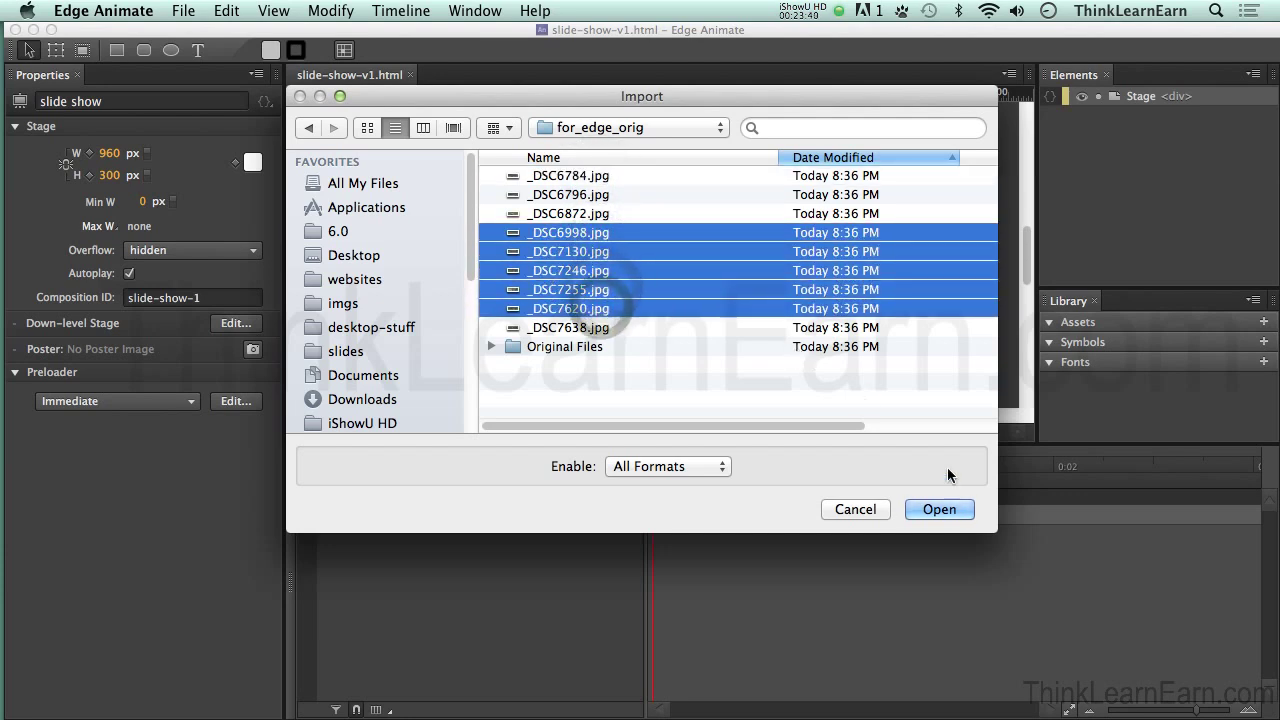
{"action": "left_click", "coordinate": [966, 507]}
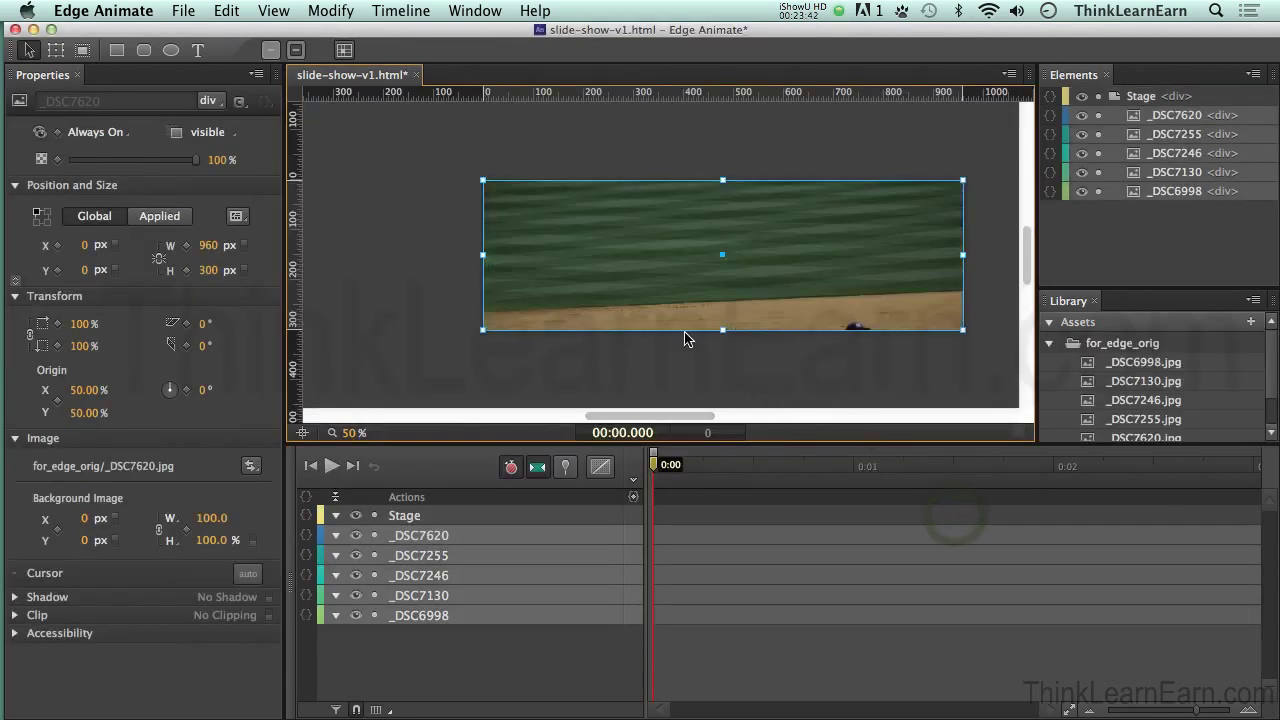
{"action": "key", "text": "super+s"}
Step: Try moving the topmost photo _DSC7620 aside to uncover the photo beneath it, and undo the moves
{"action": "left_click", "coordinate": [433, 270]}
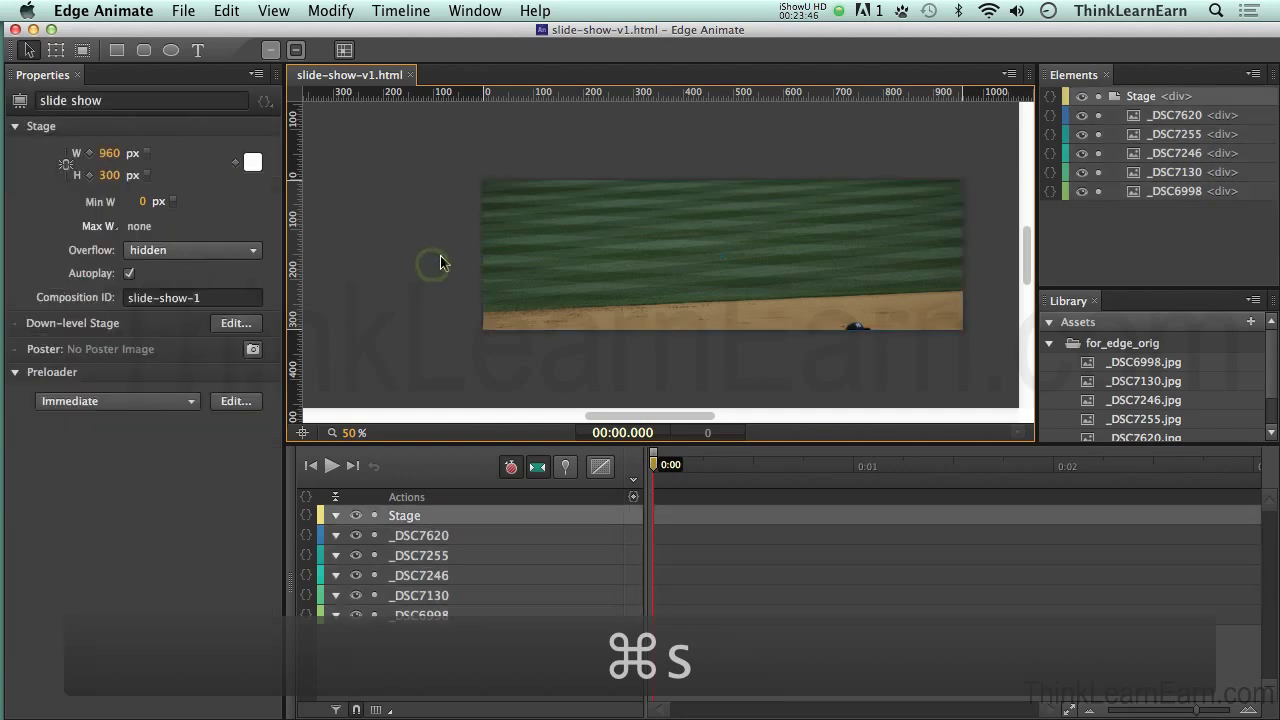
{"action": "left_click", "coordinate": [568, 261]}
{"action": "left_click_drag", "start_coordinate": [571, 263], "coordinate": [594, 270]}
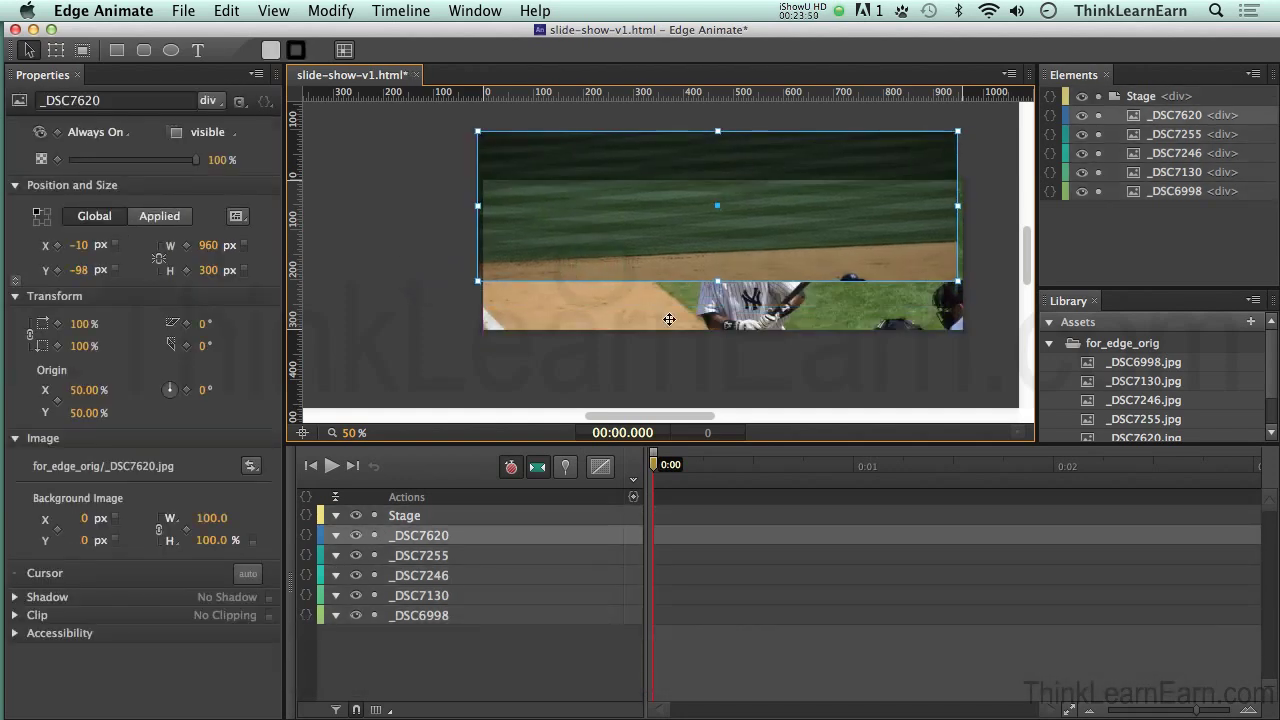
{"action": "key", "text": "super+z"}
{"action": "left_click", "coordinate": [424, 263]}
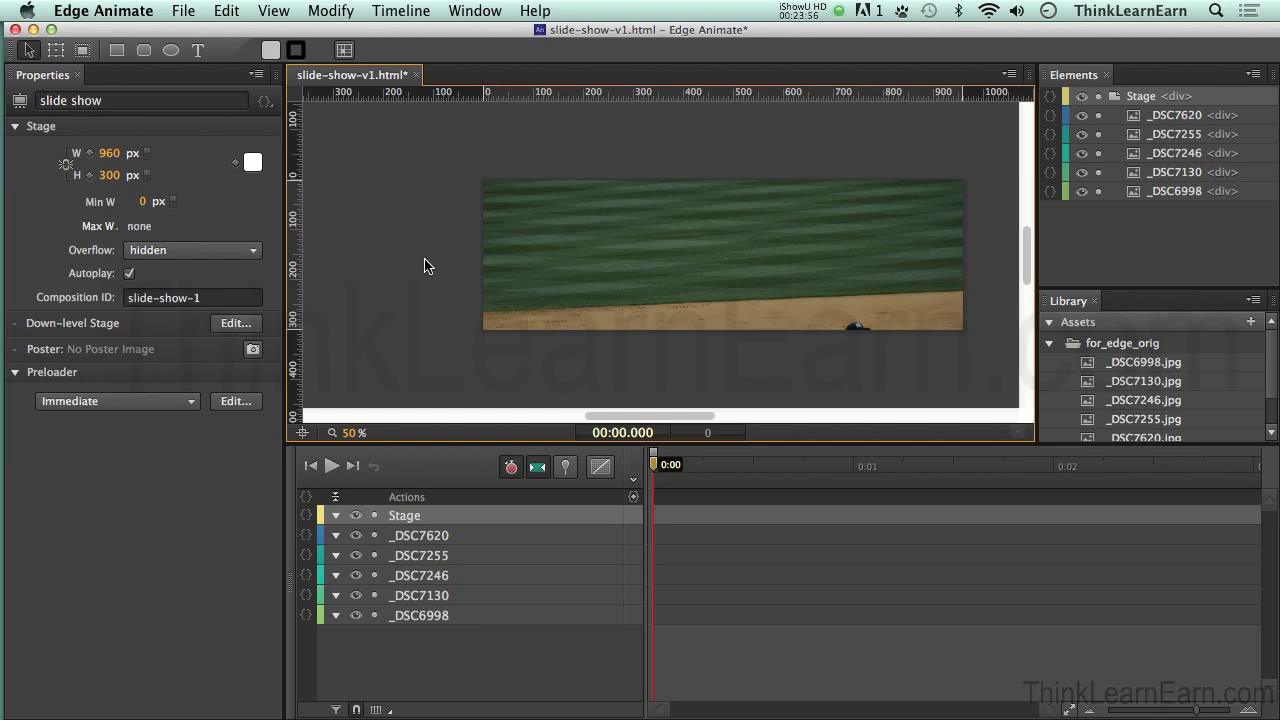
{"action": "left_click_drag", "start_coordinate": [582, 252], "coordinate": [728, 393]}
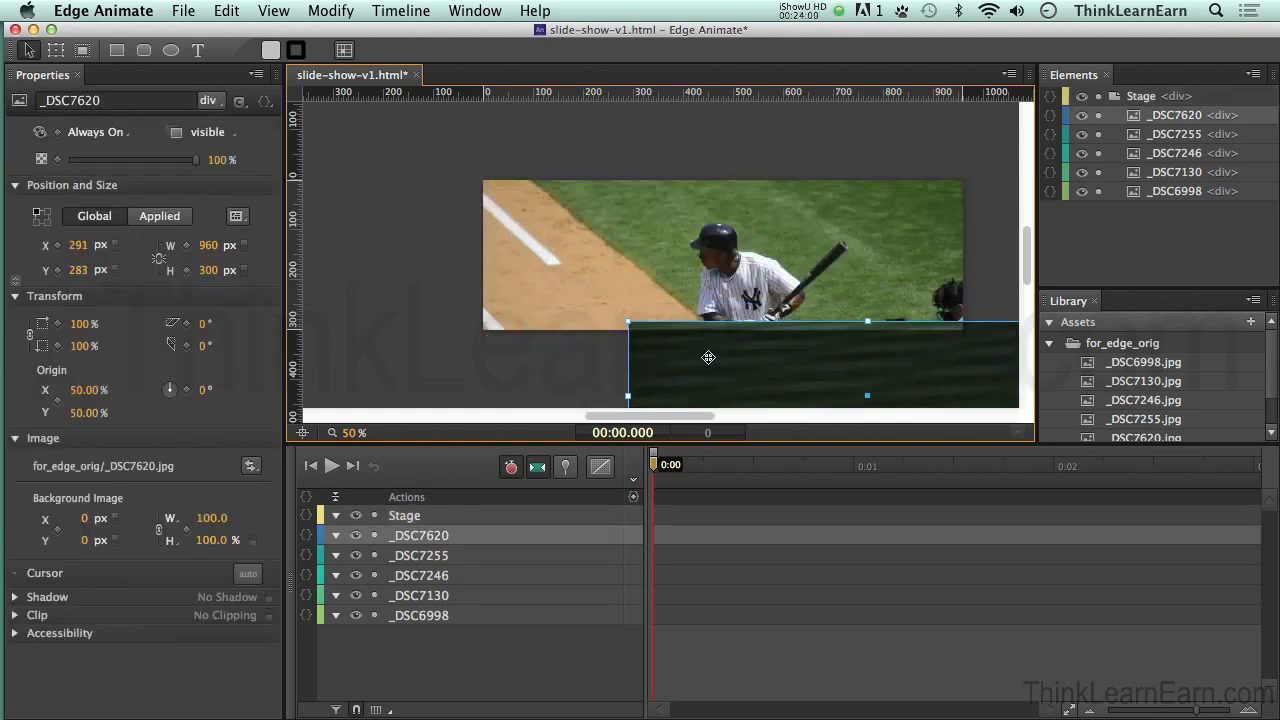
{"action": "key", "text": "super+z"}
Step: Delete the topmost photo _DSC7620 from the stage and save the composition
{"action": "key", "text": "super+s"}
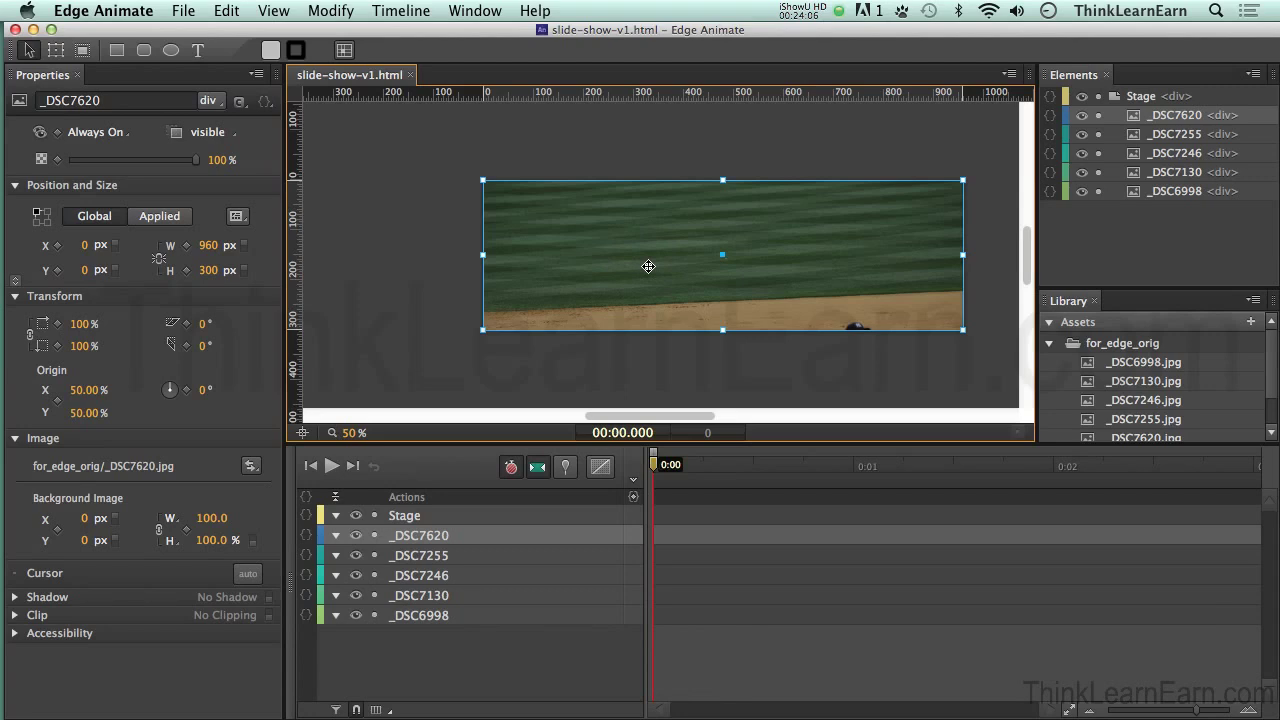
{"action": "key", "text": "Delete"}
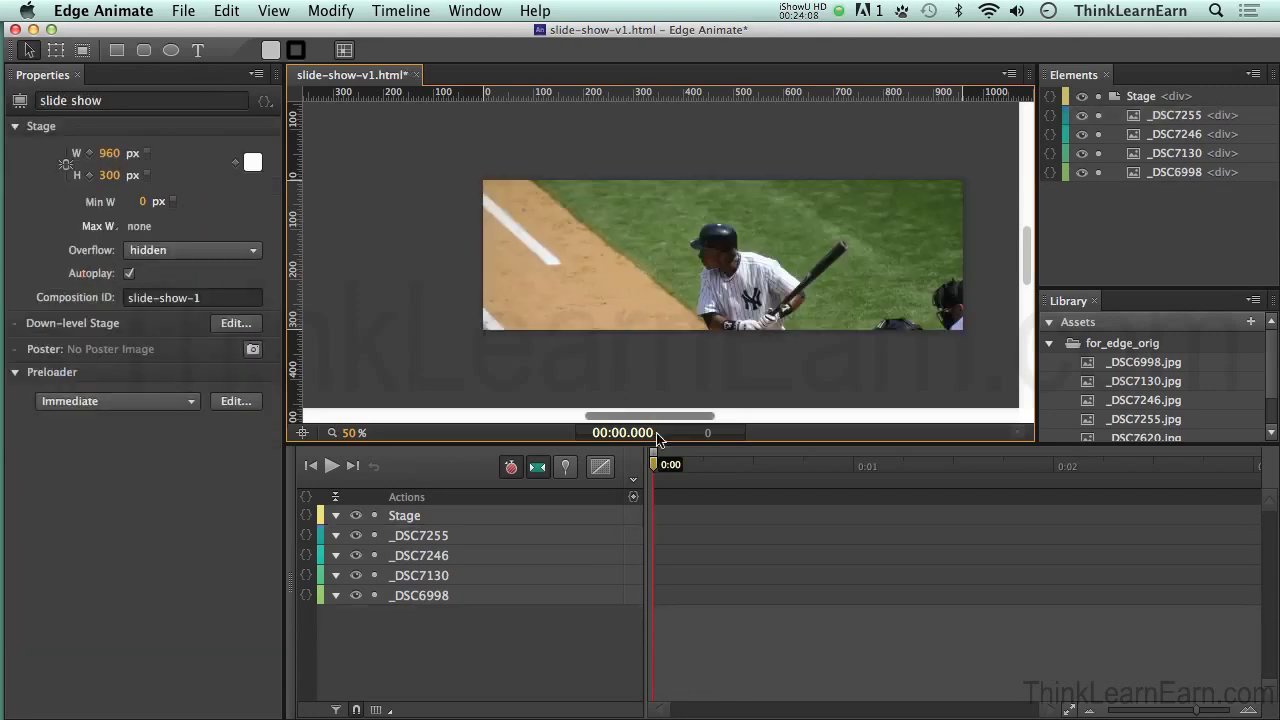
{"action": "key", "text": "super+s"}
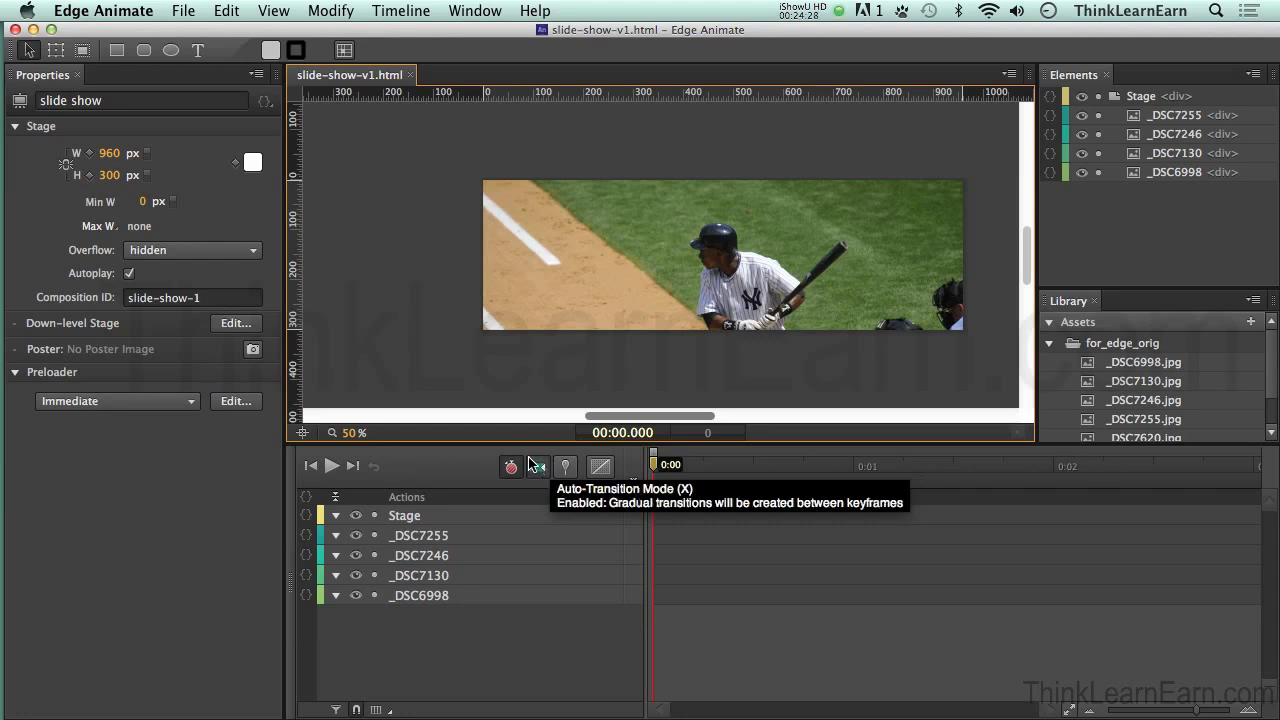
Step: Turn on the timeline Pin and set its offset to 1 second after the playhead
{"action": "left_click", "coordinate": [564, 472]}
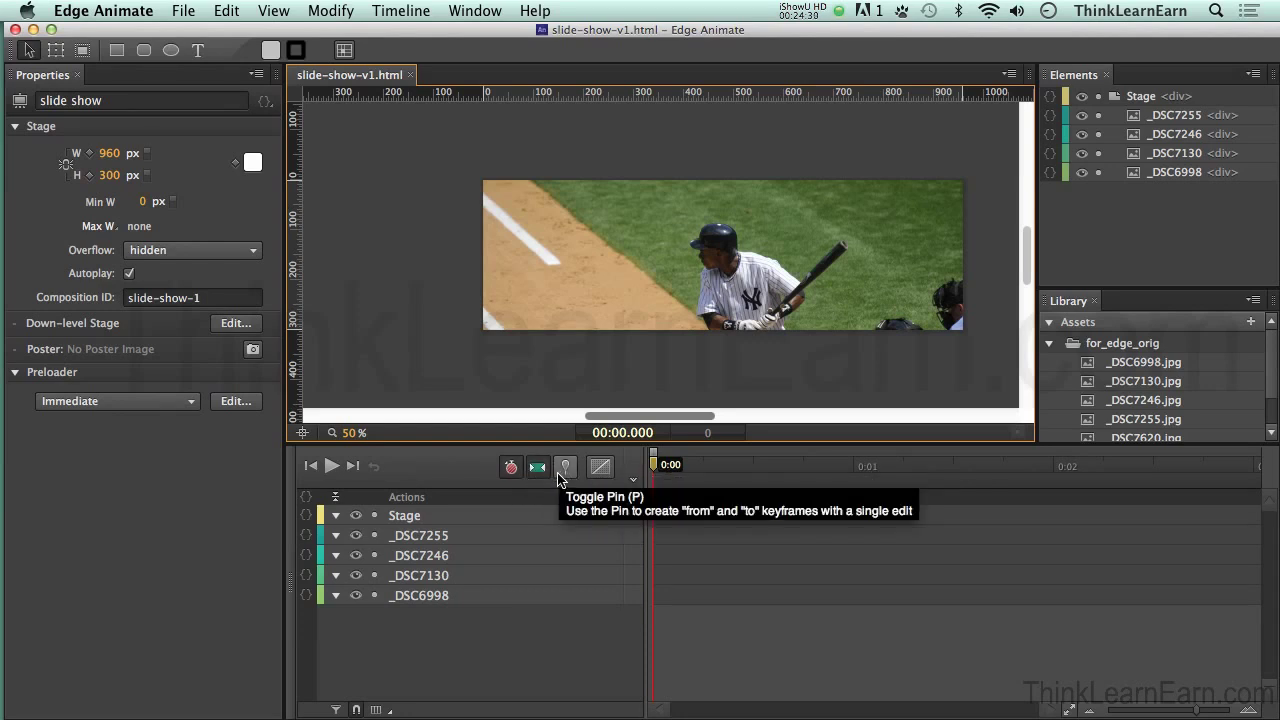
{"action": "key", "text": "p"}
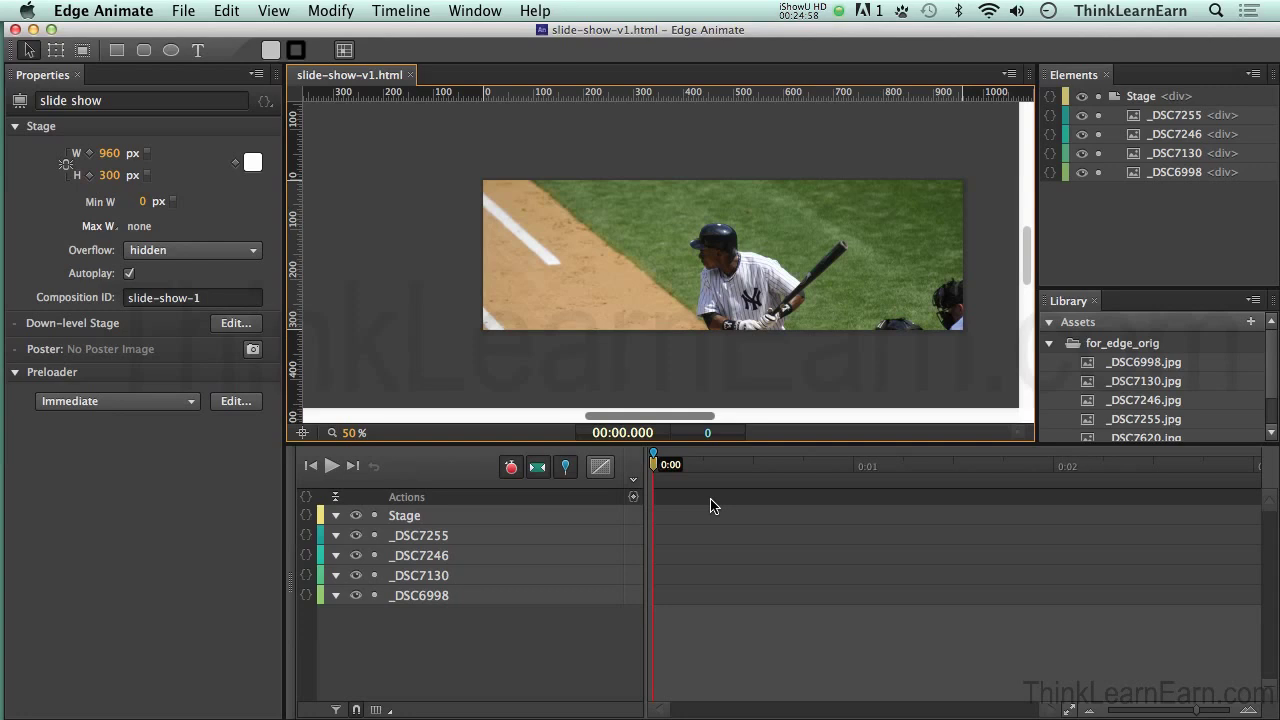
{"action": "left_click", "coordinate": [710, 437]}
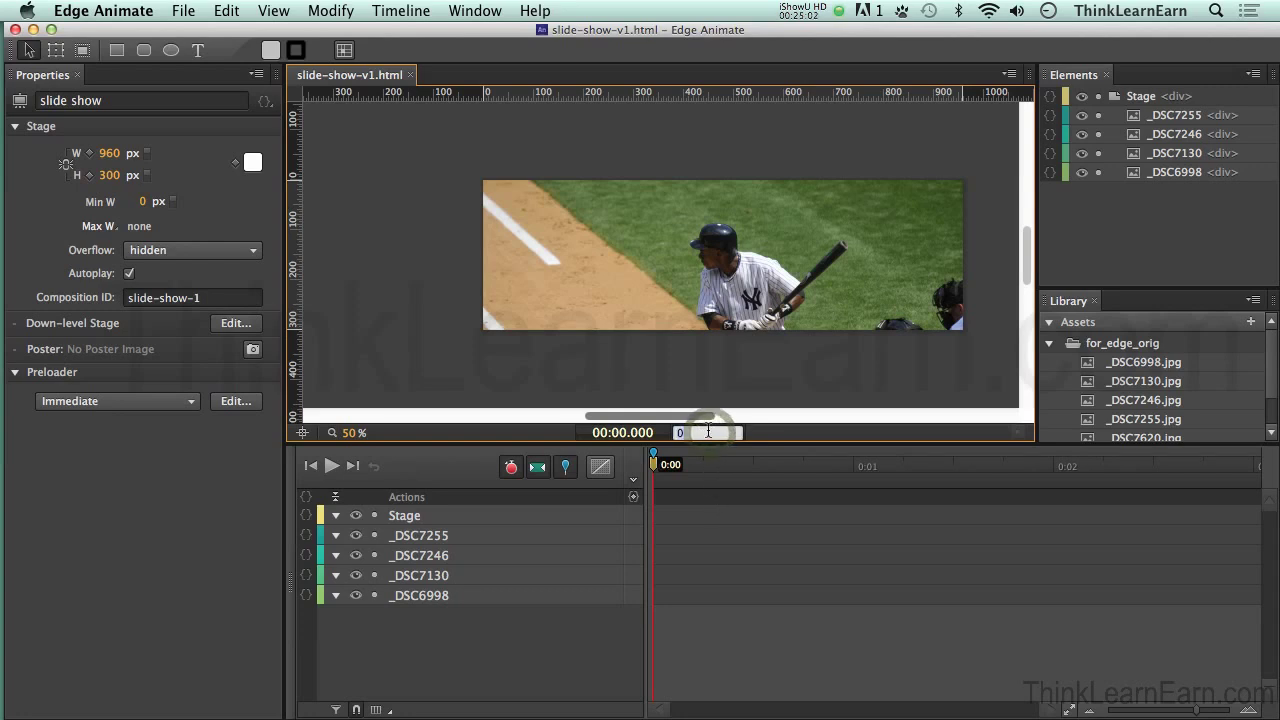
{"action": "type", "text": "1"}
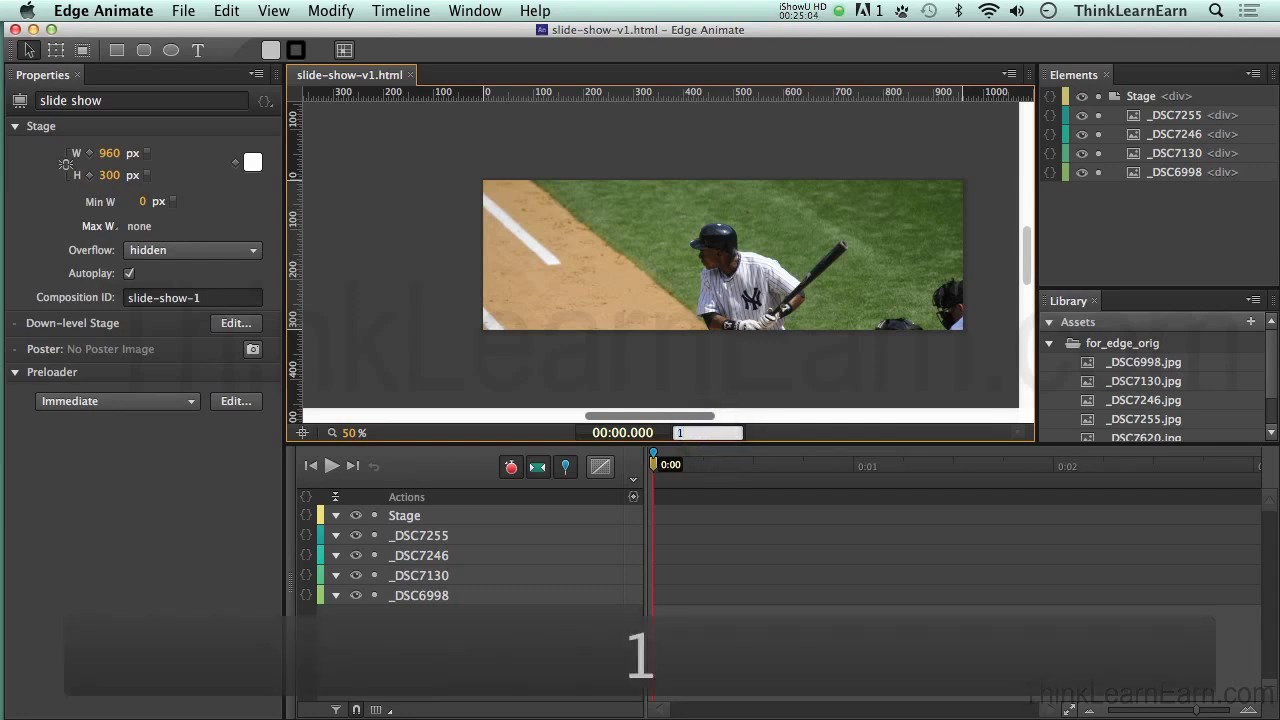
{"action": "key", "text": "Return"}
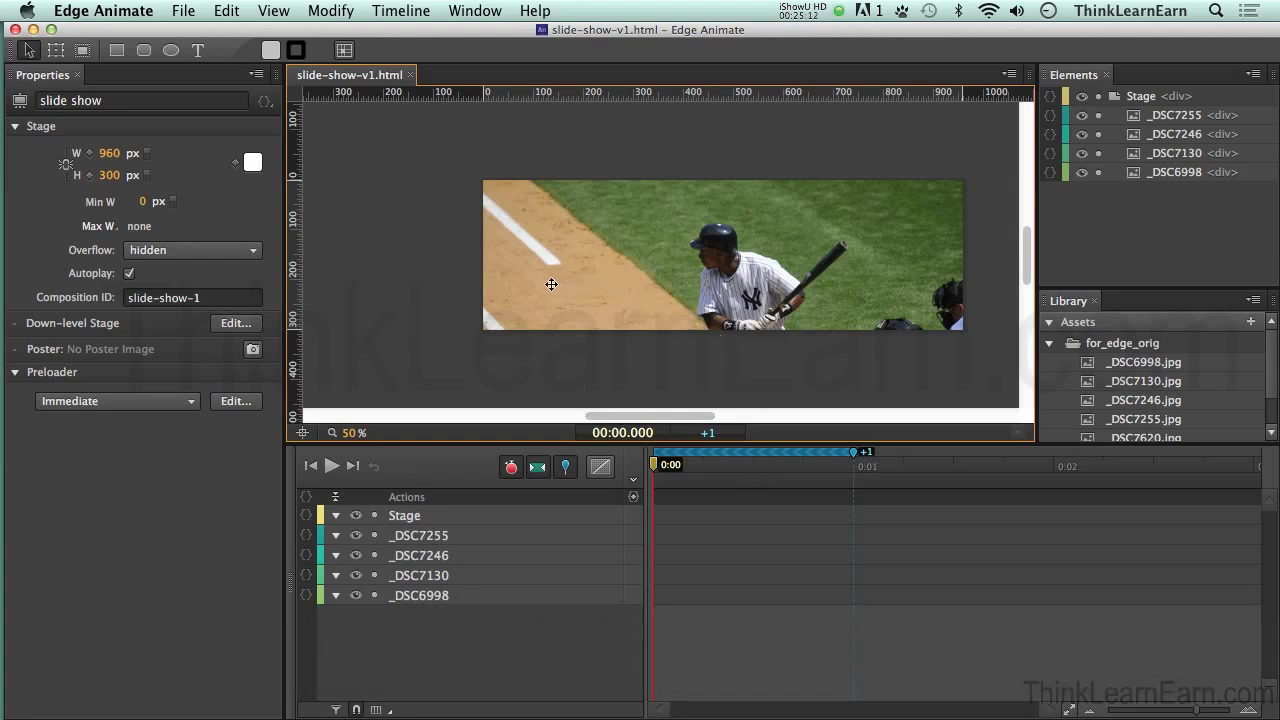
Step: Try to animate photo _DSC7255 in from about X 877 px, Y 17 px, and undo the move
{"action": "left_click_drag", "start_coordinate": [549, 284], "coordinate": [987, 291]}
{"action": "key", "text": "super+minus"}
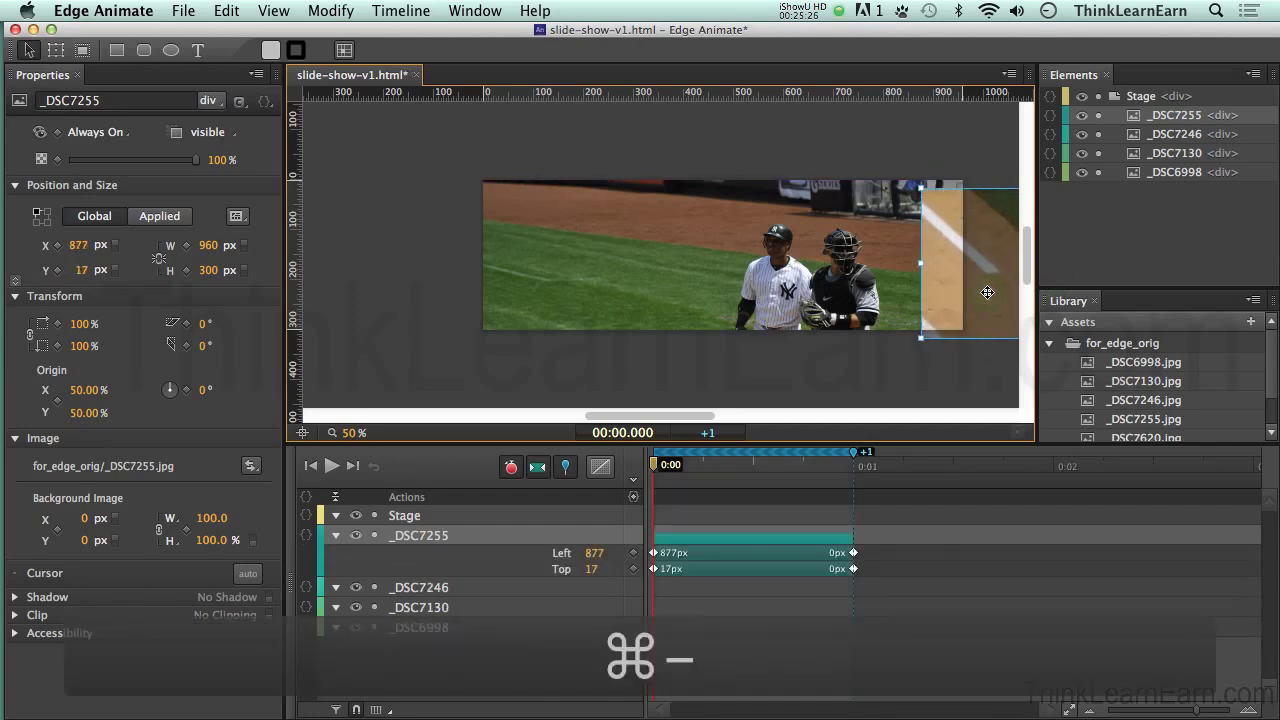
{"action": "key", "text": "super+z"}
{"action": "key", "text": "super+minus"}
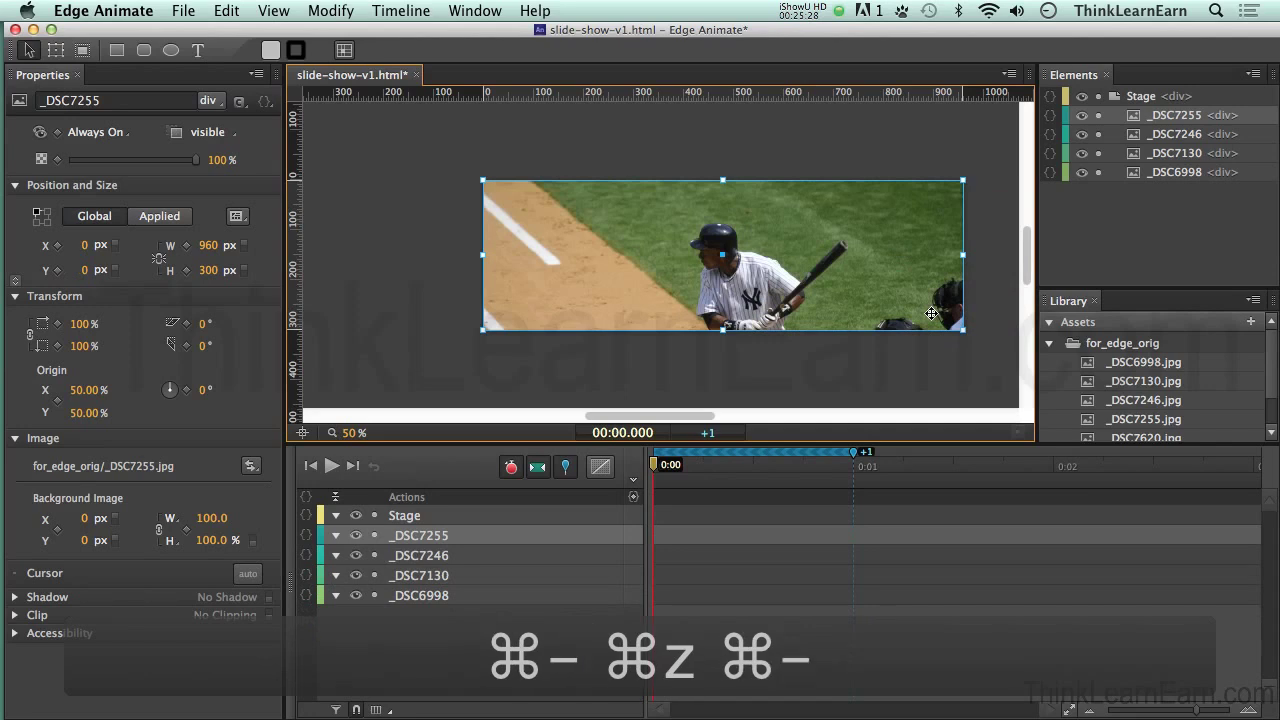
{"action": "key", "text": "super+minus"}
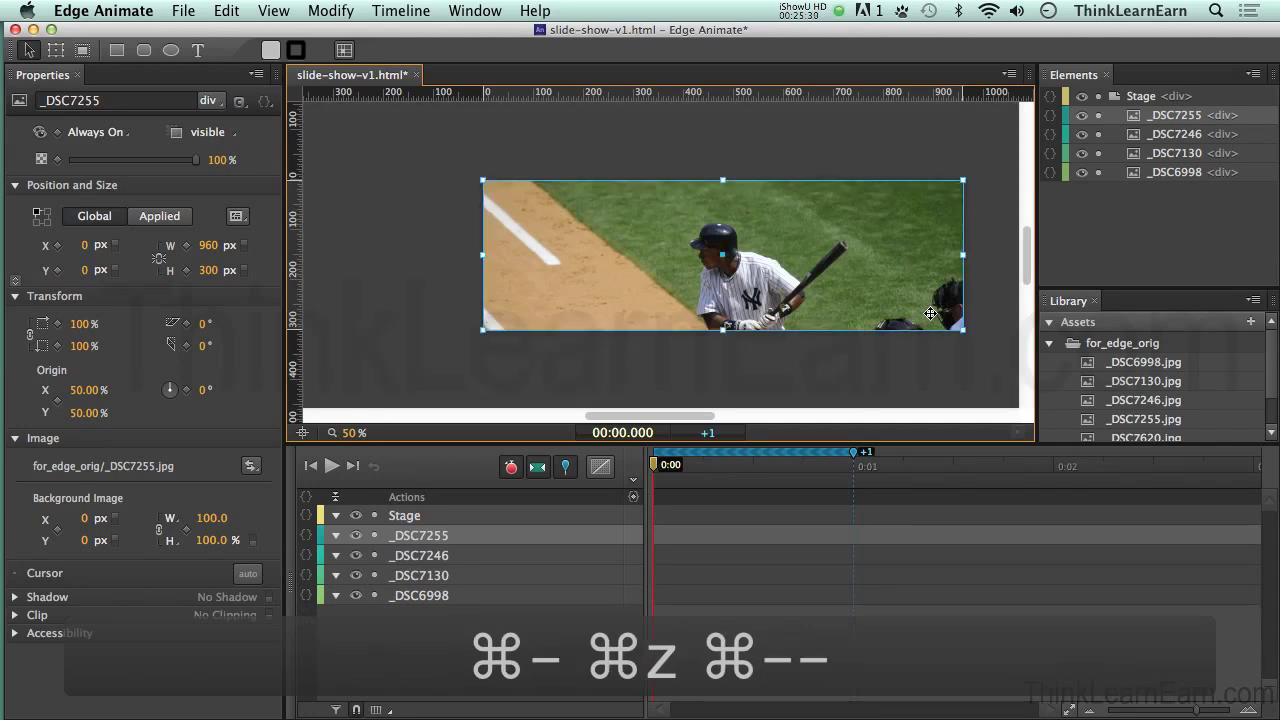
{"action": "key", "text": "super+minus"}
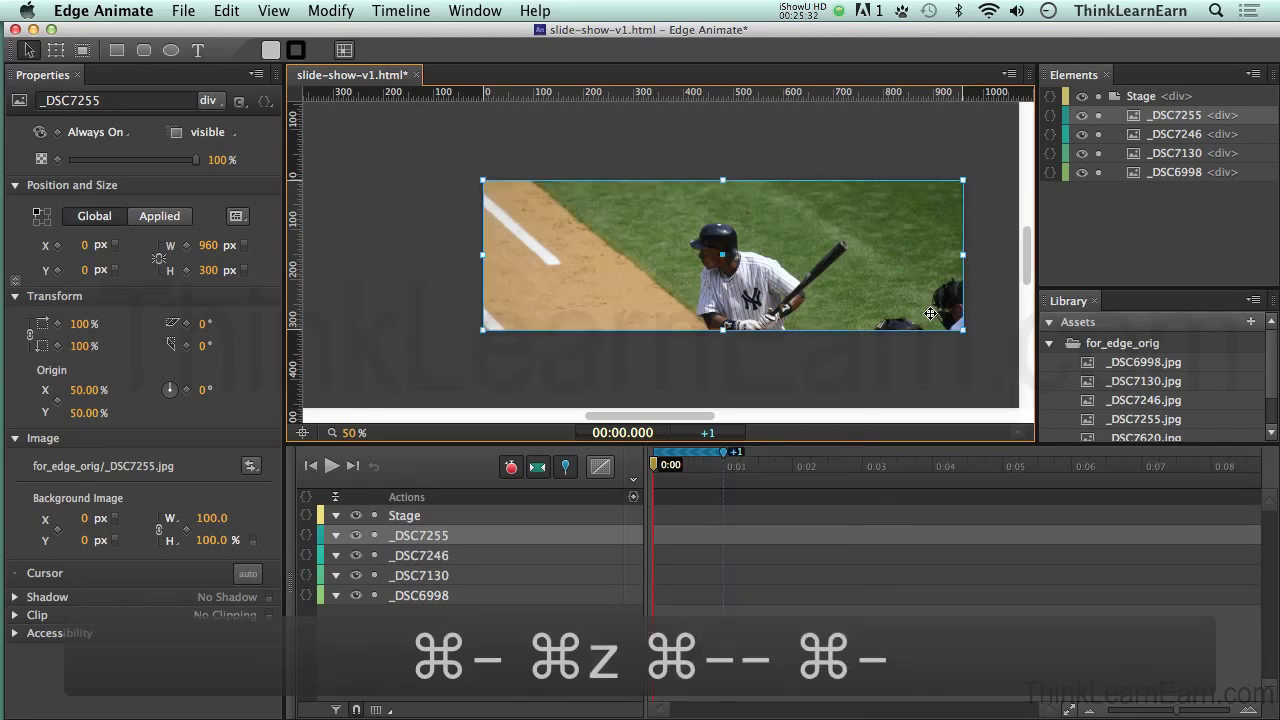
{"action": "key", "text": "super+minus"}
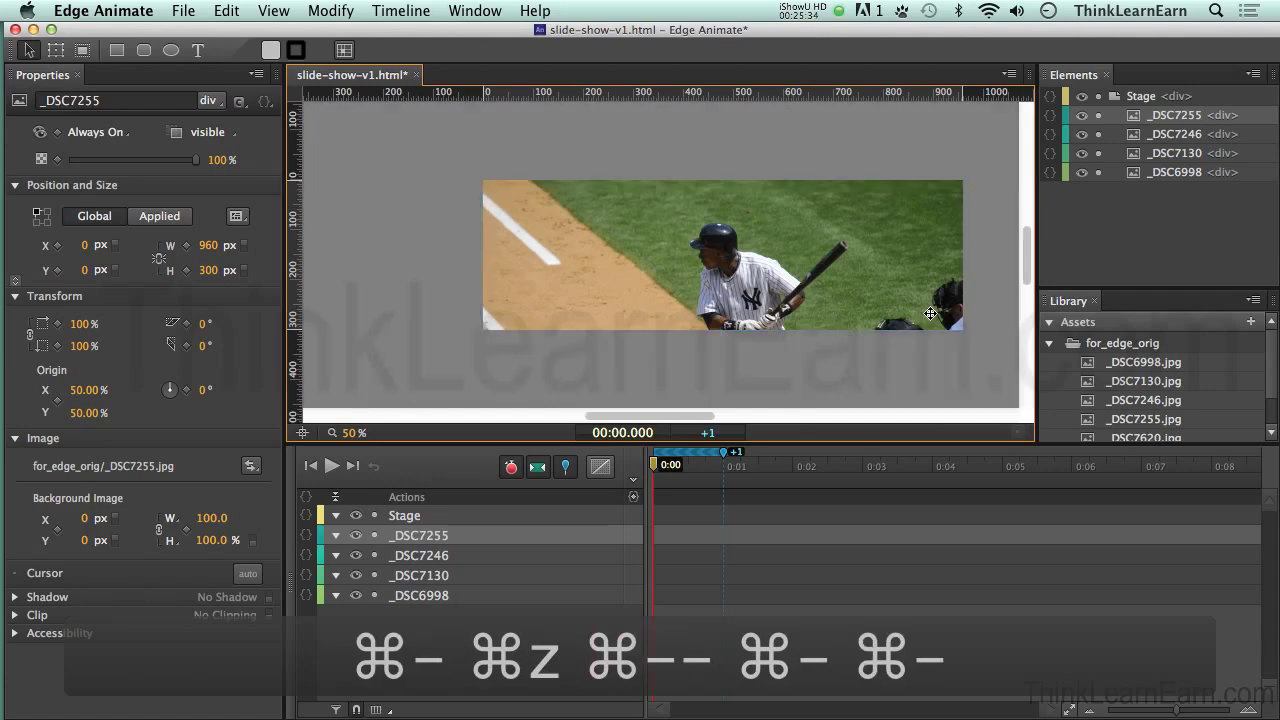
{"action": "left_click", "coordinate": [843, 362]}
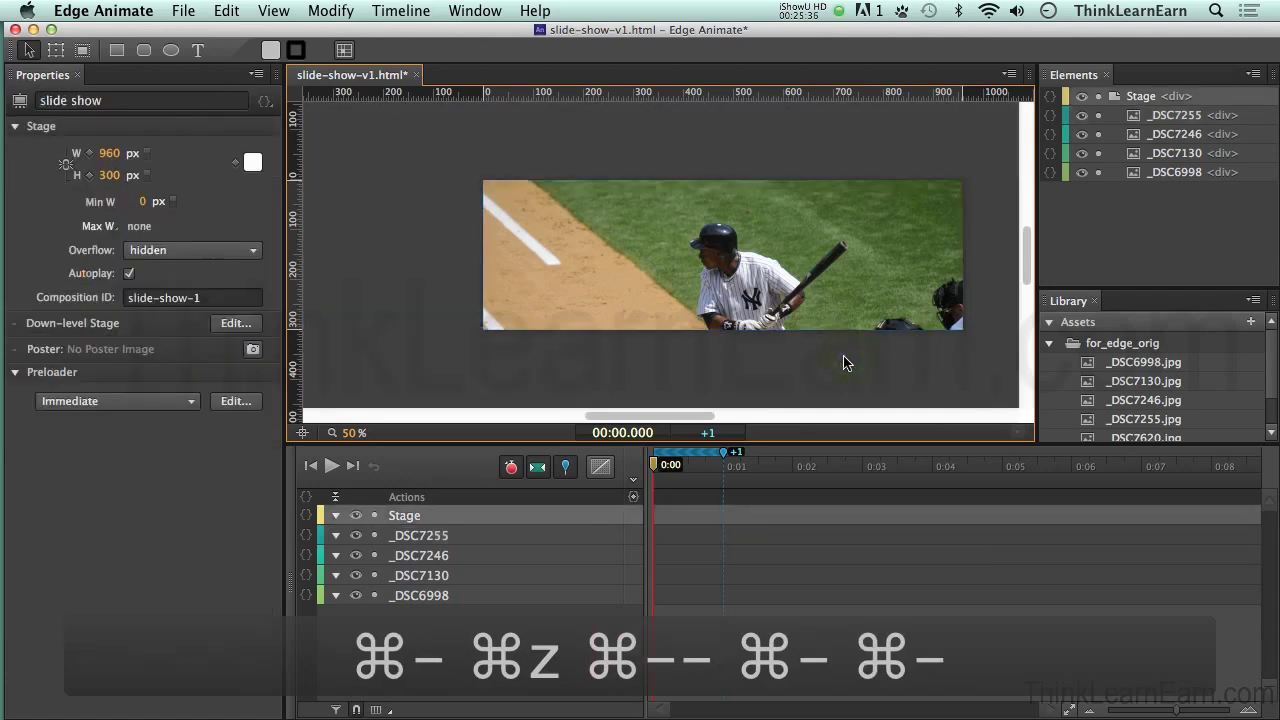
{"action": "key", "text": "super+minus"}
{"action": "key", "text": "super+minus"}
{"action": "key", "text": "super+minus"}
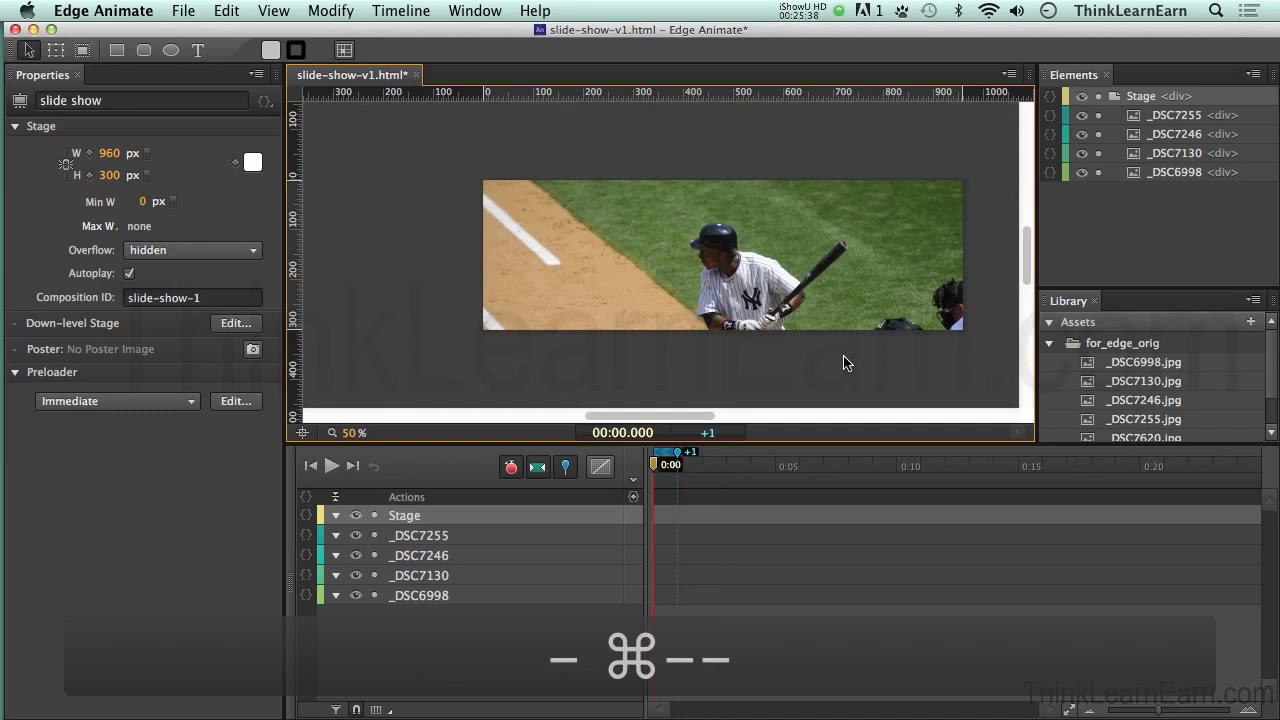
{"action": "key", "text": "super+space"}
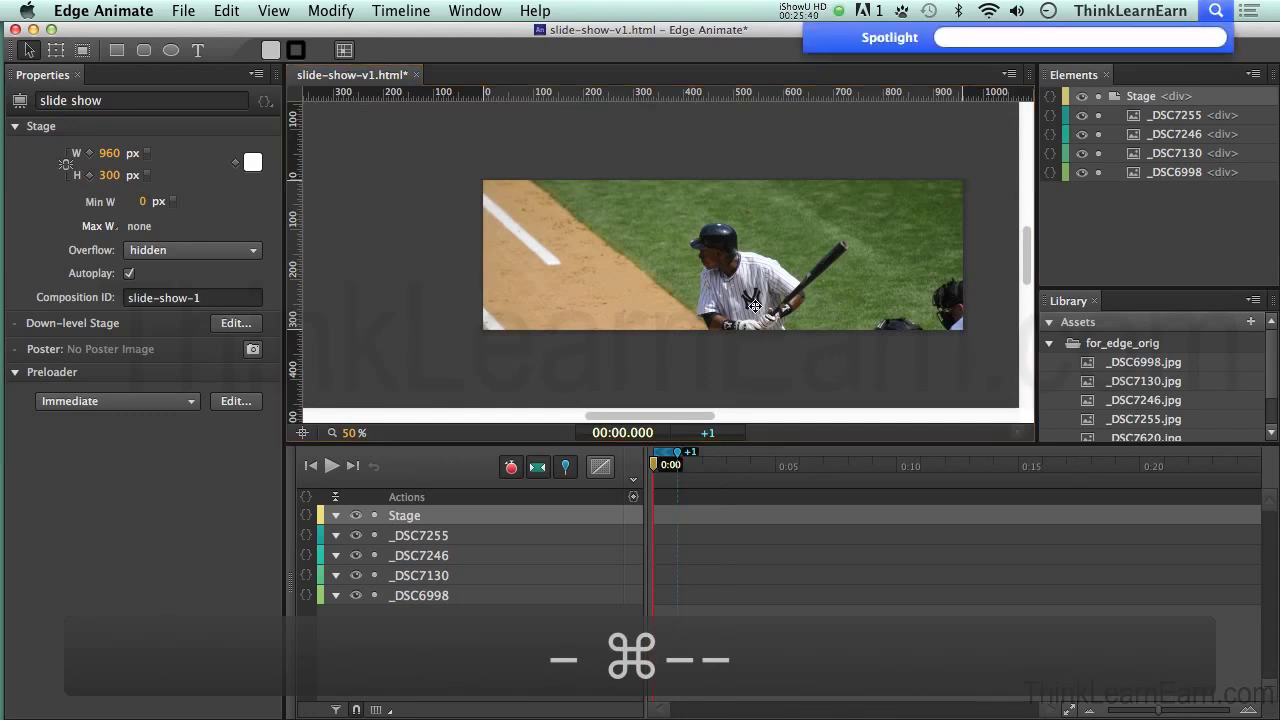
{"action": "left_click", "coordinate": [755, 307]}
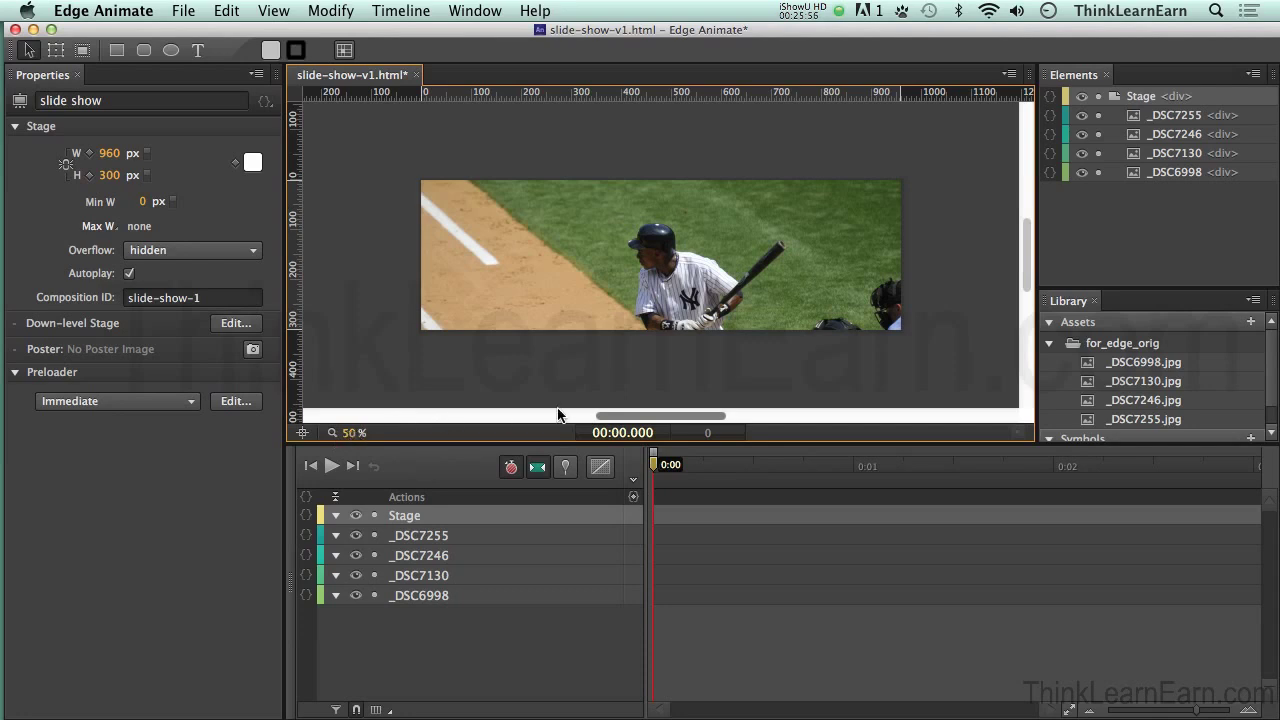
Step: Turn the timeline Pin back on and set its offset to +1 second from the playhead
{"action": "key", "text": "p"}
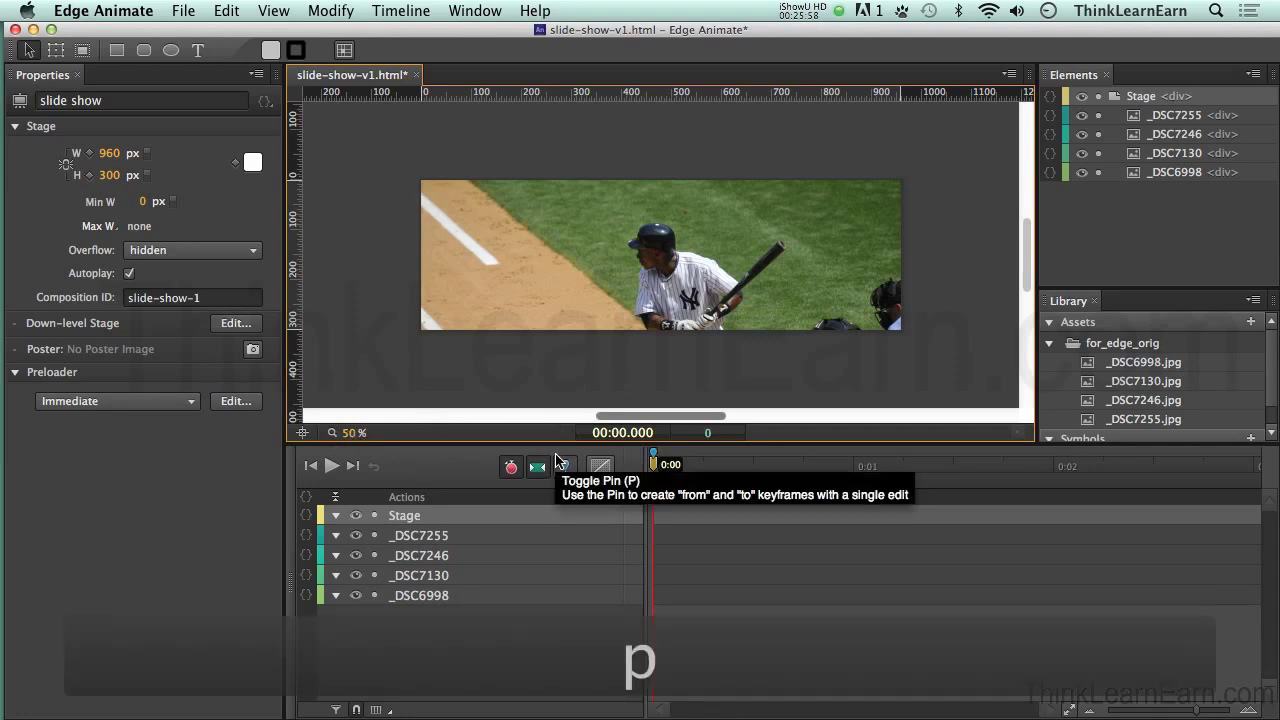
{"action": "left_click", "coordinate": [708, 435]}
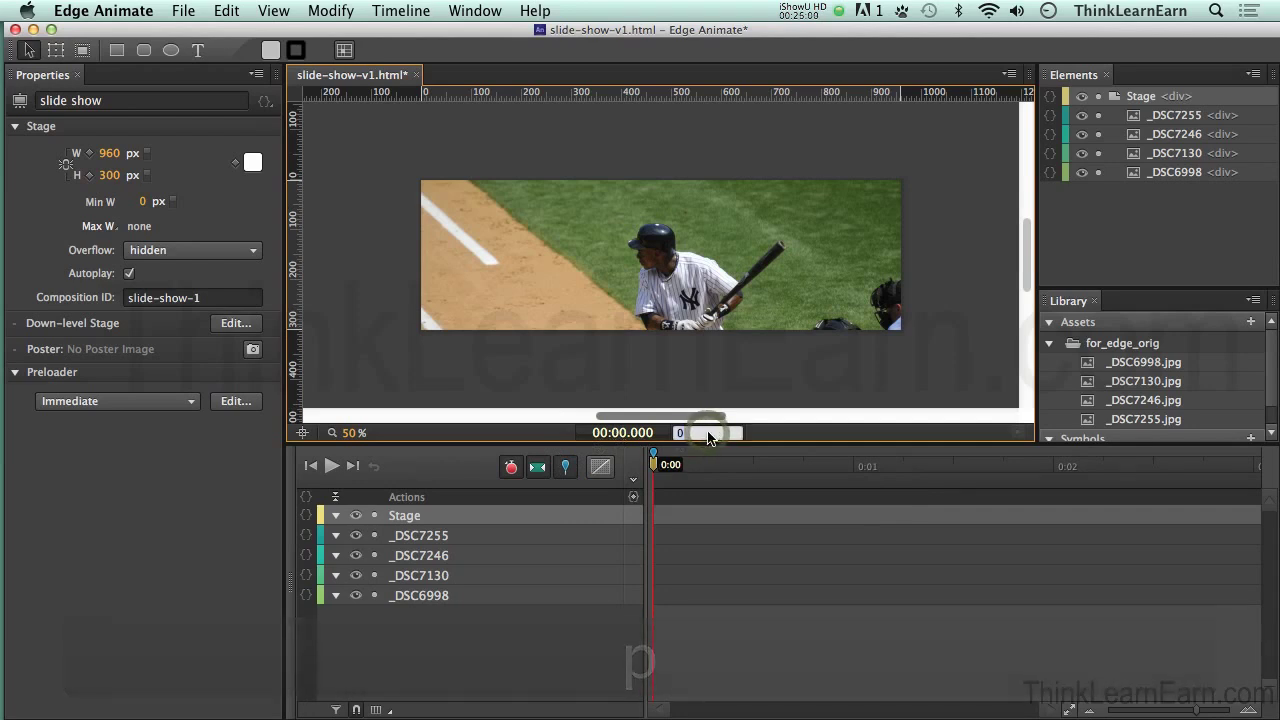
{"action": "type", "text": "1"}
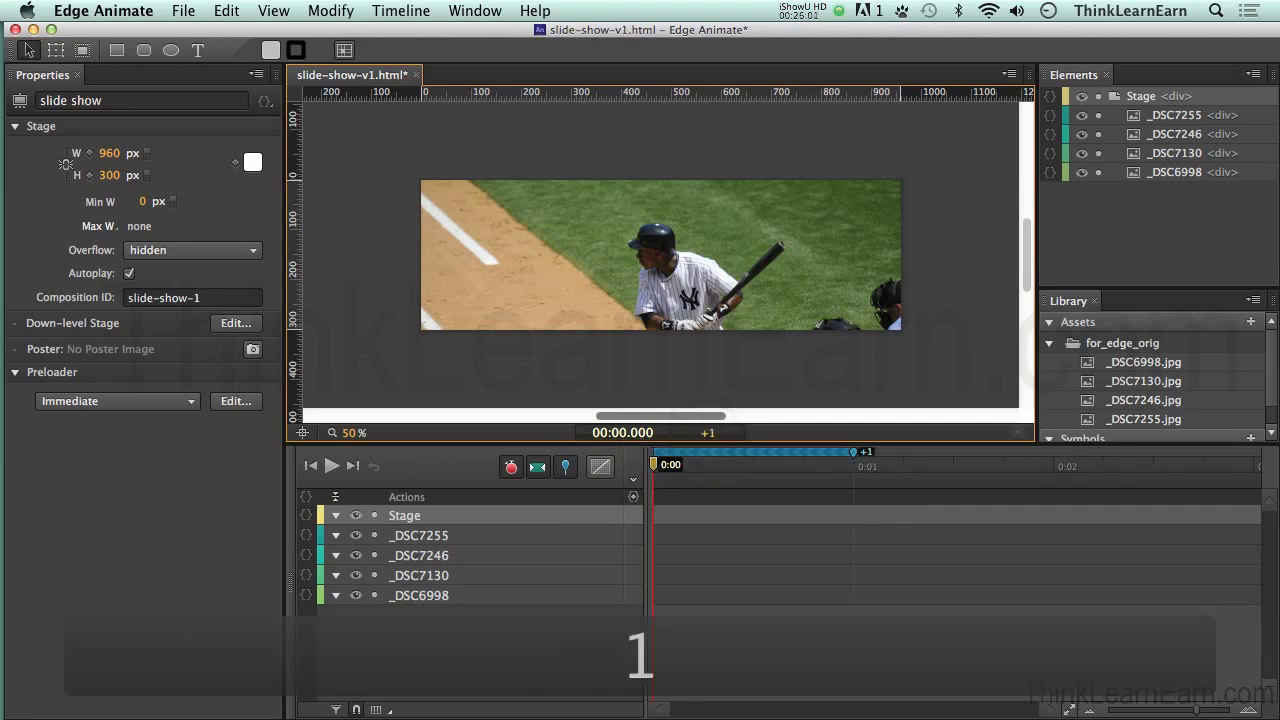
Step: Try moving photo _DSC7255 freehand on the stage with the Pin active, and undo the move
{"action": "left_click", "coordinate": [610, 291]}
{"action": "left_click", "coordinate": [610, 291]}
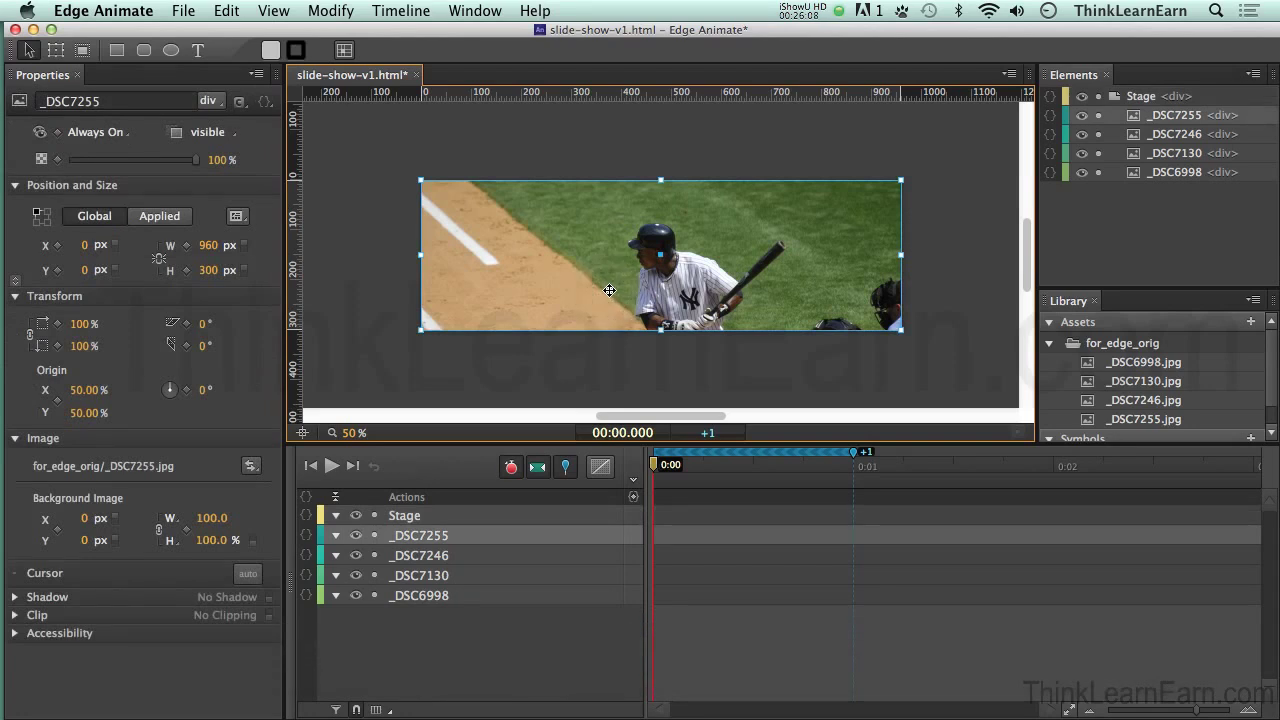
{"action": "left_click_drag", "start_coordinate": [592, 282], "coordinate": [556, 285]}
{"action": "key", "text": "super+z"}
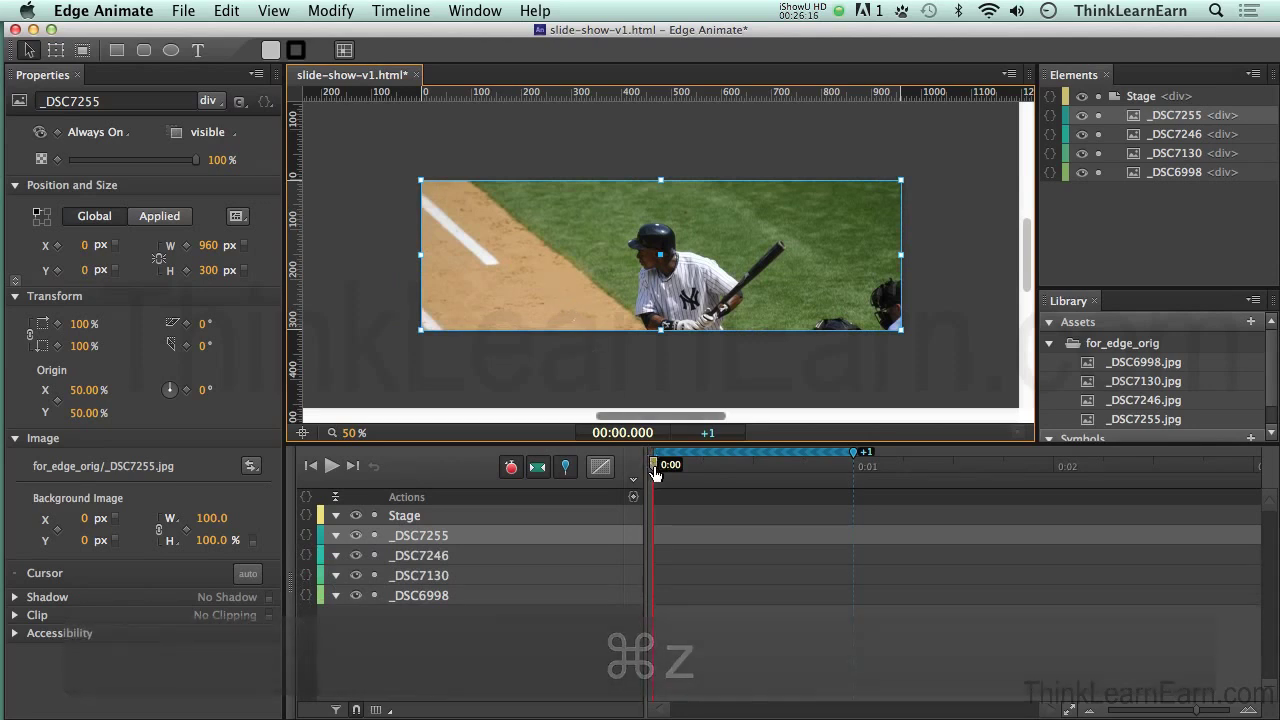
{"action": "left_click", "coordinate": [571, 368]}
{"action": "left_click", "coordinate": [578, 298]}
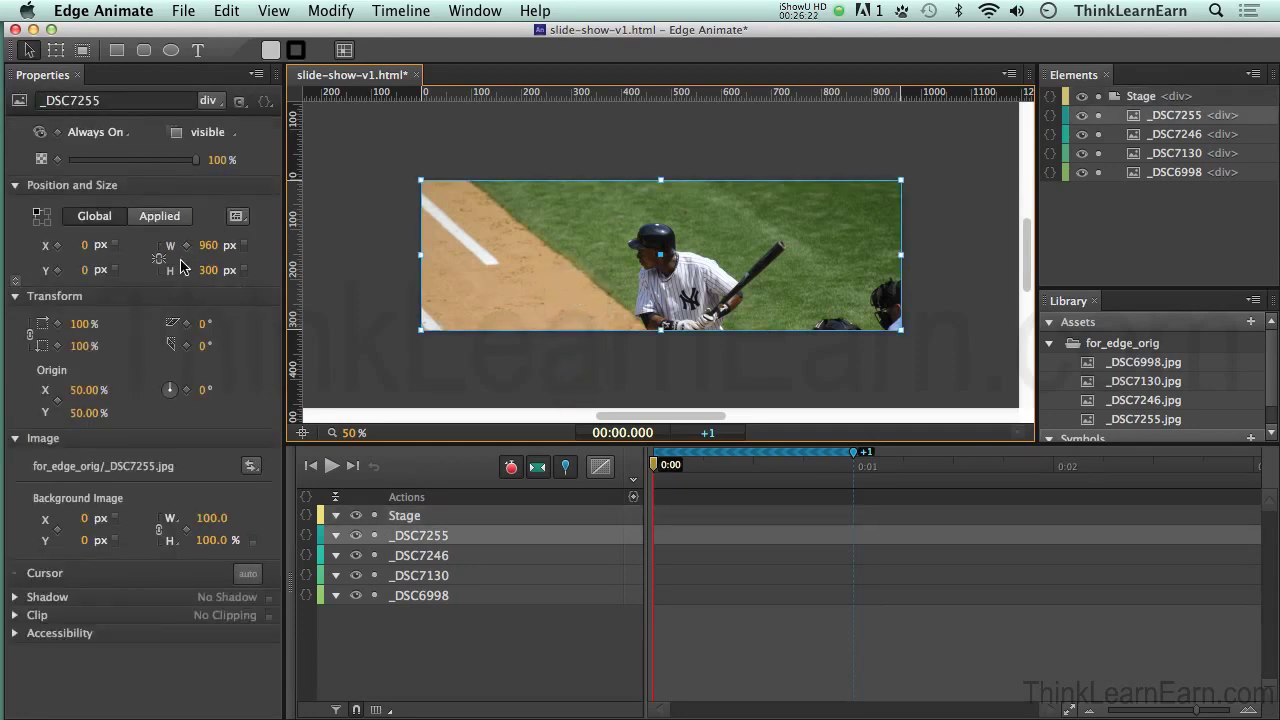
Step: Try animating photo _DSC7255 in from X 980 px over the pinned second, and undo the change
{"action": "left_click", "coordinate": [97, 246]}
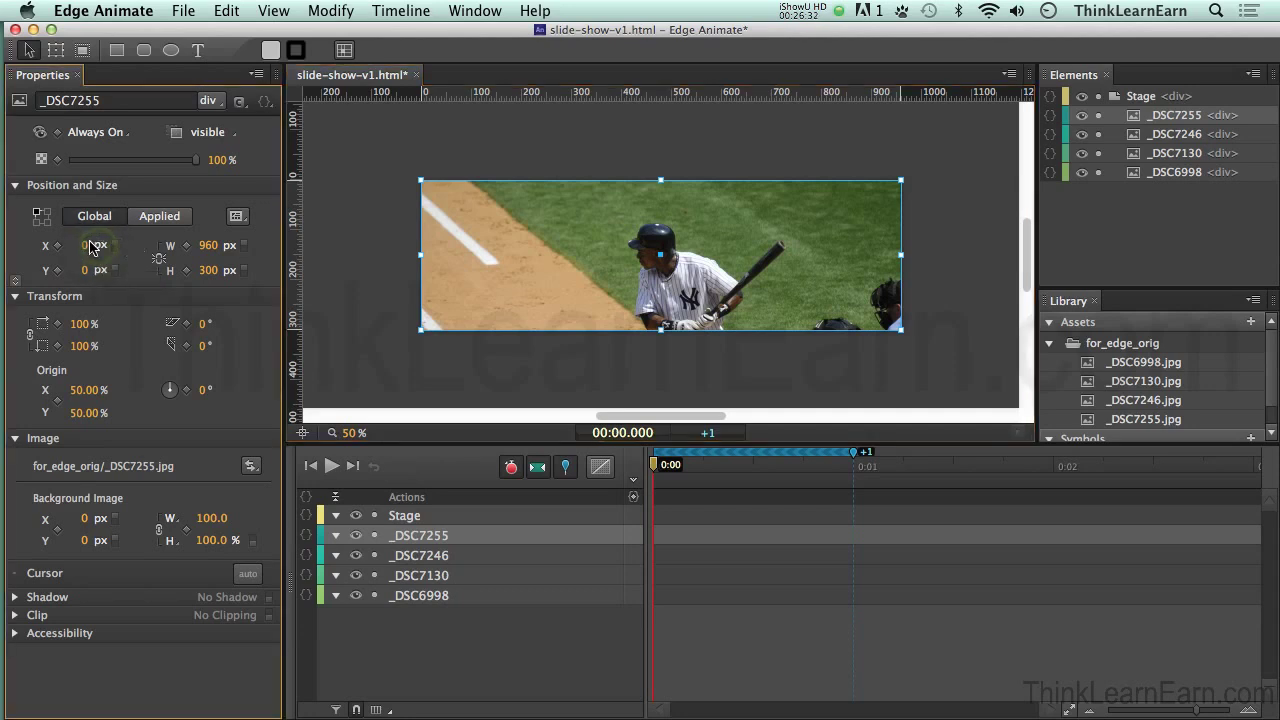
{"action": "left_click_drag", "start_coordinate": [86, 246], "coordinate": [210, 248]}
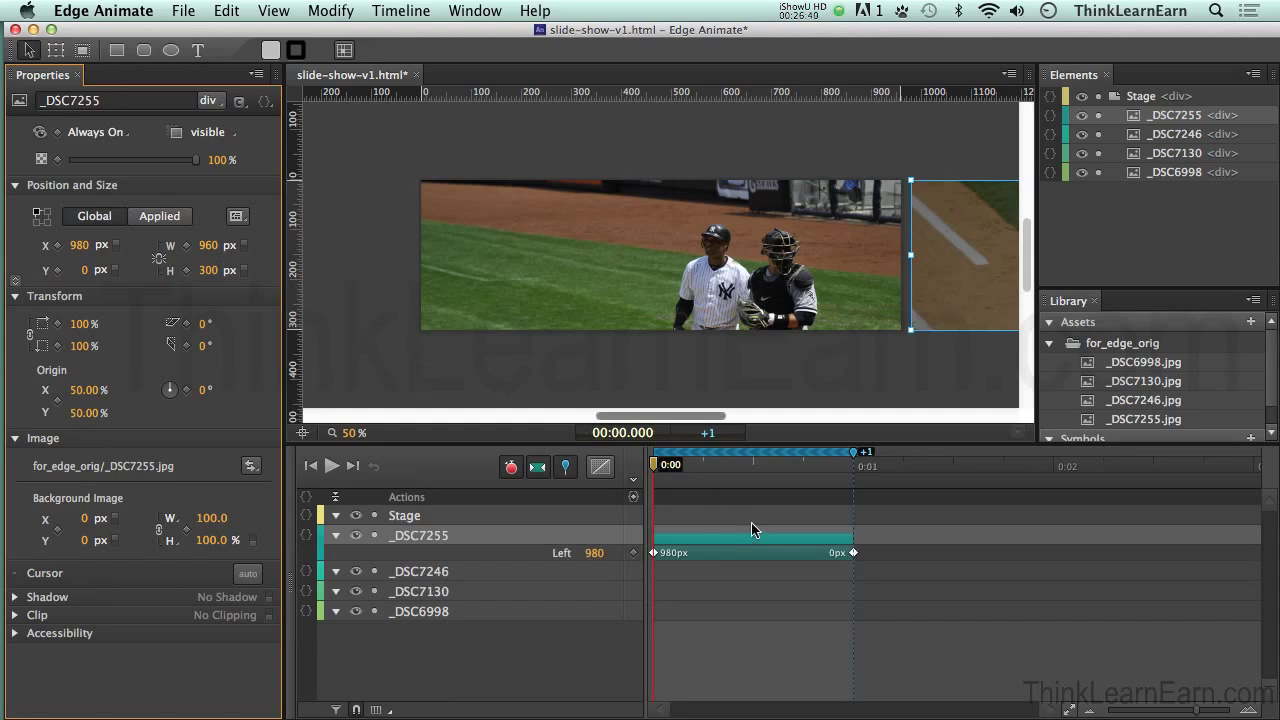
{"action": "left_click", "coordinate": [749, 537]}
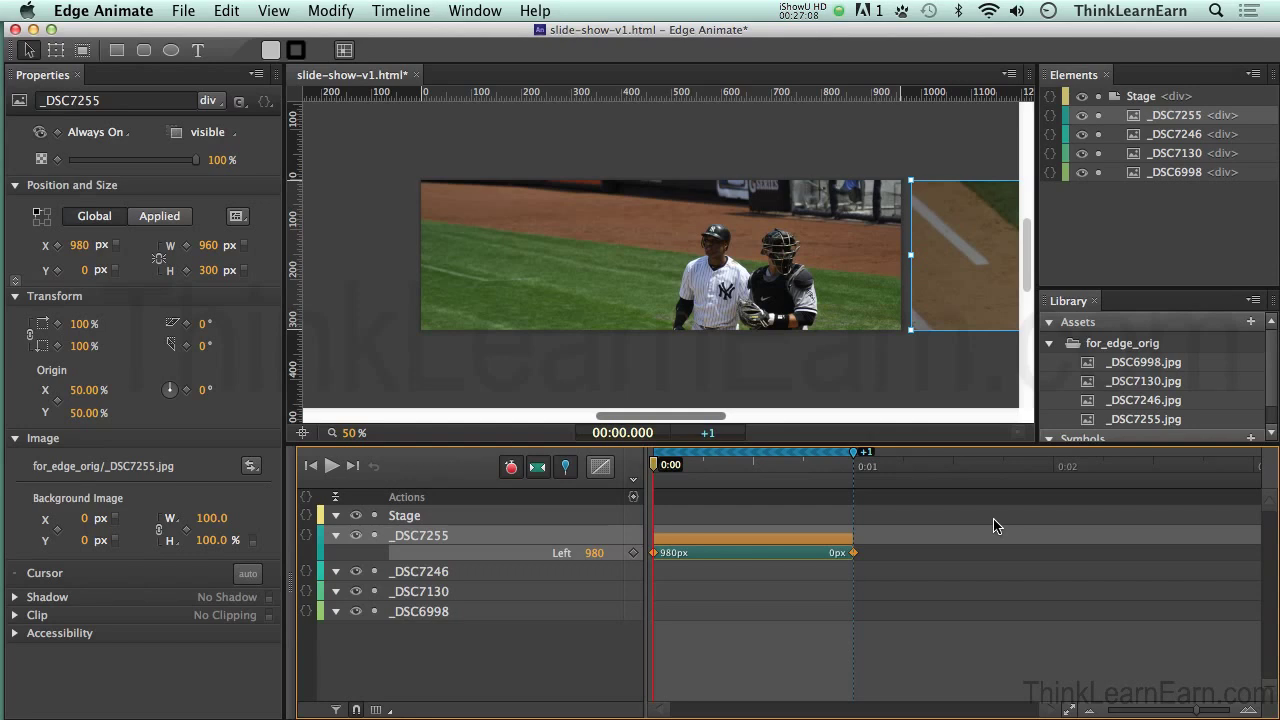
{"action": "left_click", "coordinate": [790, 377]}
{"action": "key", "text": "super+z"}
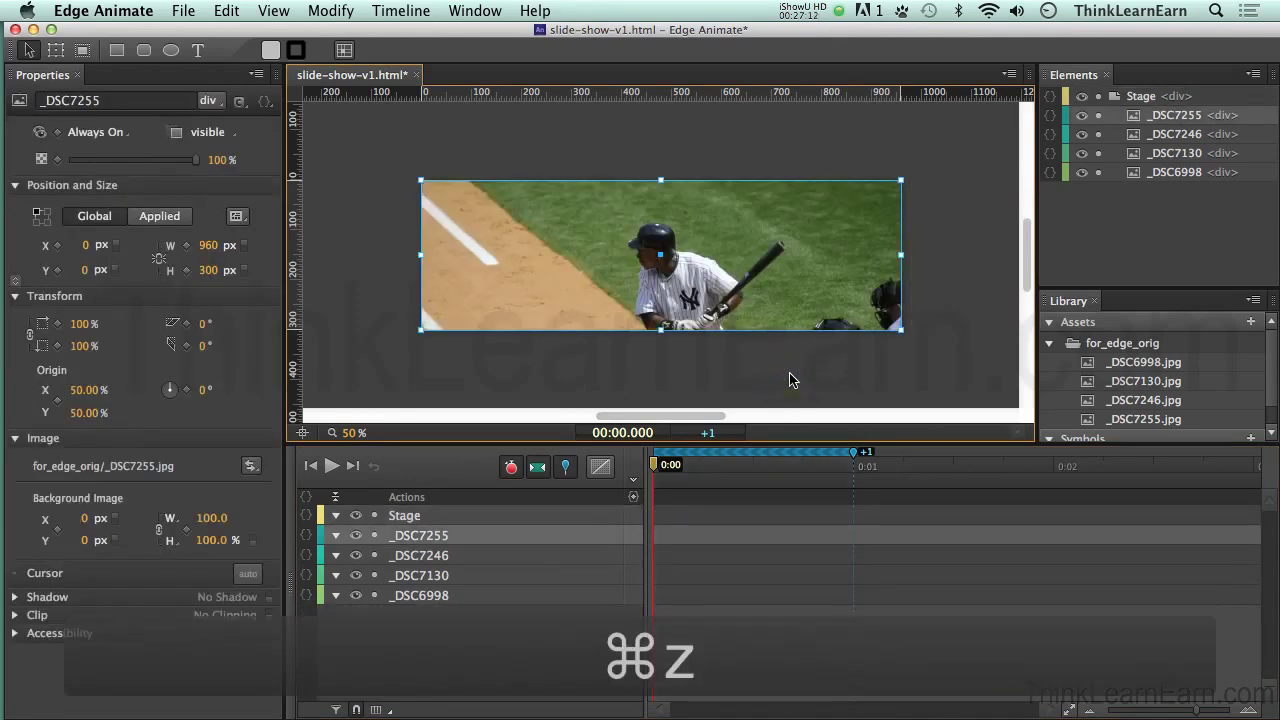
Step: Animate the bottommost photo _DSC6998 in from X 990 px over the pinned second, and turn the Pin off
{"action": "left_click", "coordinate": [566, 598]}
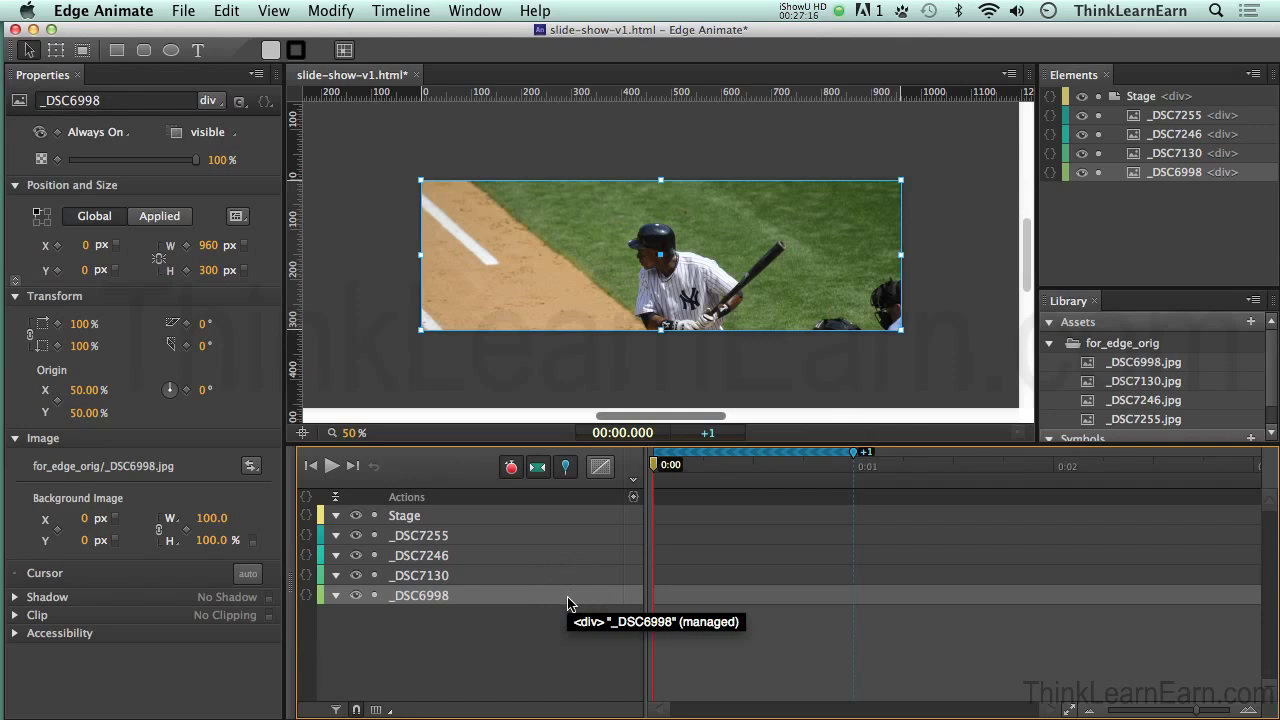
{"action": "left_click", "coordinate": [611, 363]}
{"action": "left_click", "coordinate": [473, 596]}
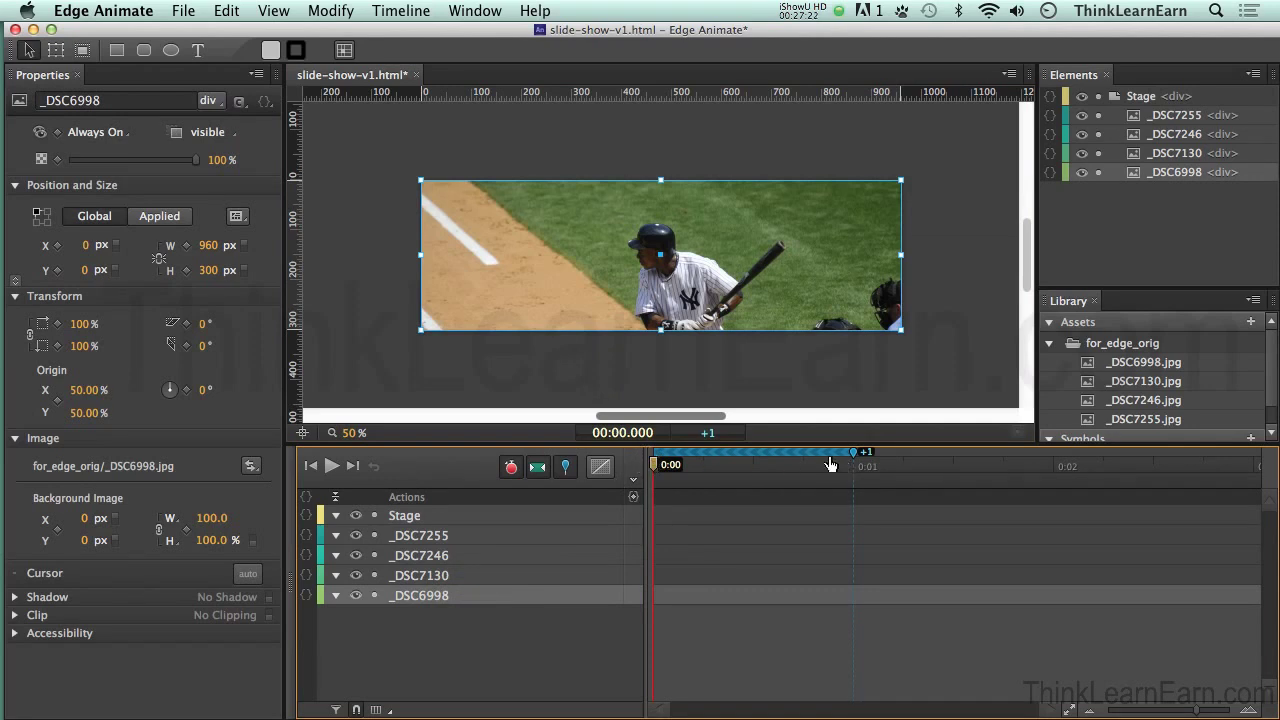
{"action": "left_click", "coordinate": [86, 246]}
{"action": "left_click_drag", "start_coordinate": [86, 246], "coordinate": [267, 271]}
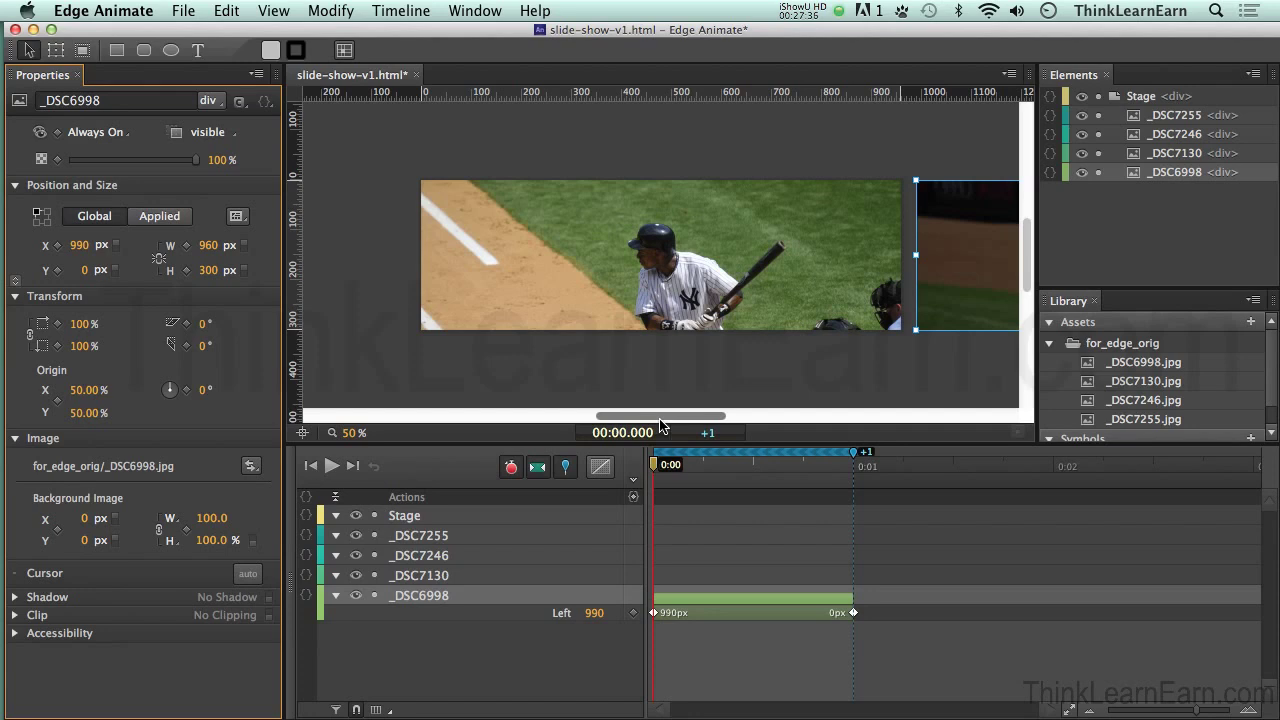
{"action": "key", "text": "p"}
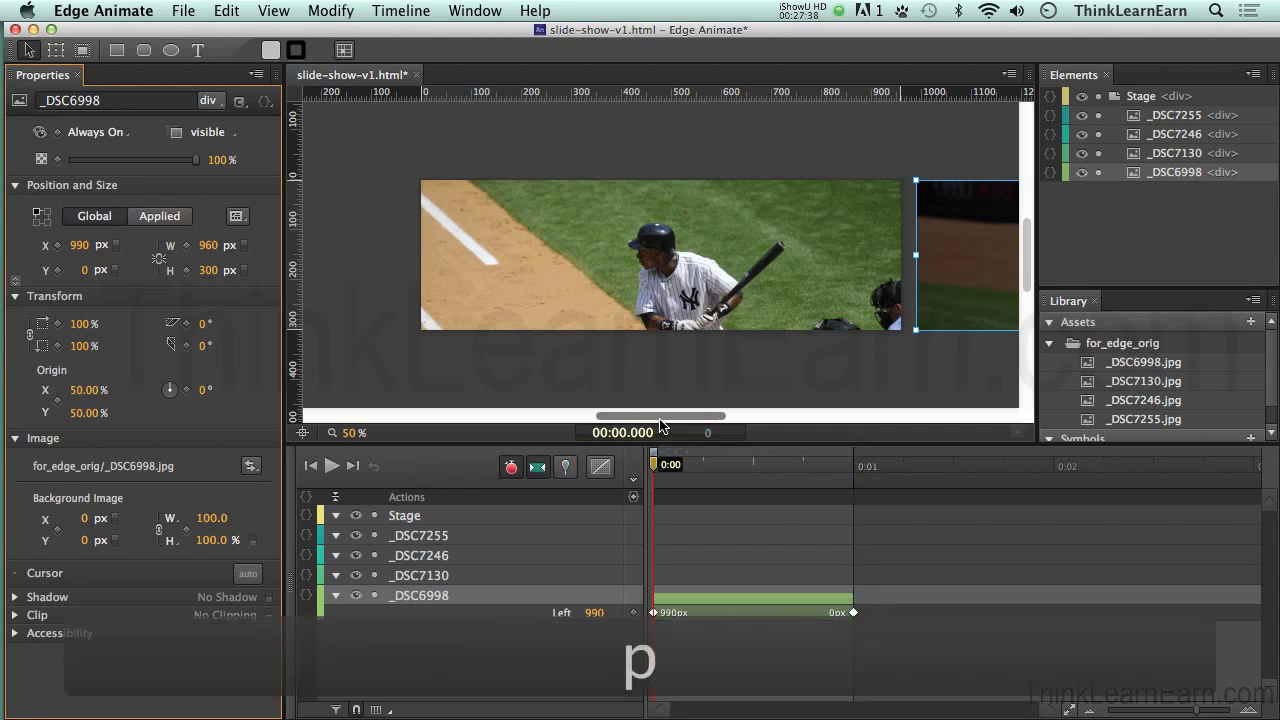
Step: Move the playhead to 0:01 and apply Ease In Out Elastic easing to the slide transition of _DSC6998
{"action": "left_click_drag", "start_coordinate": [654, 465], "coordinate": [852, 488]}
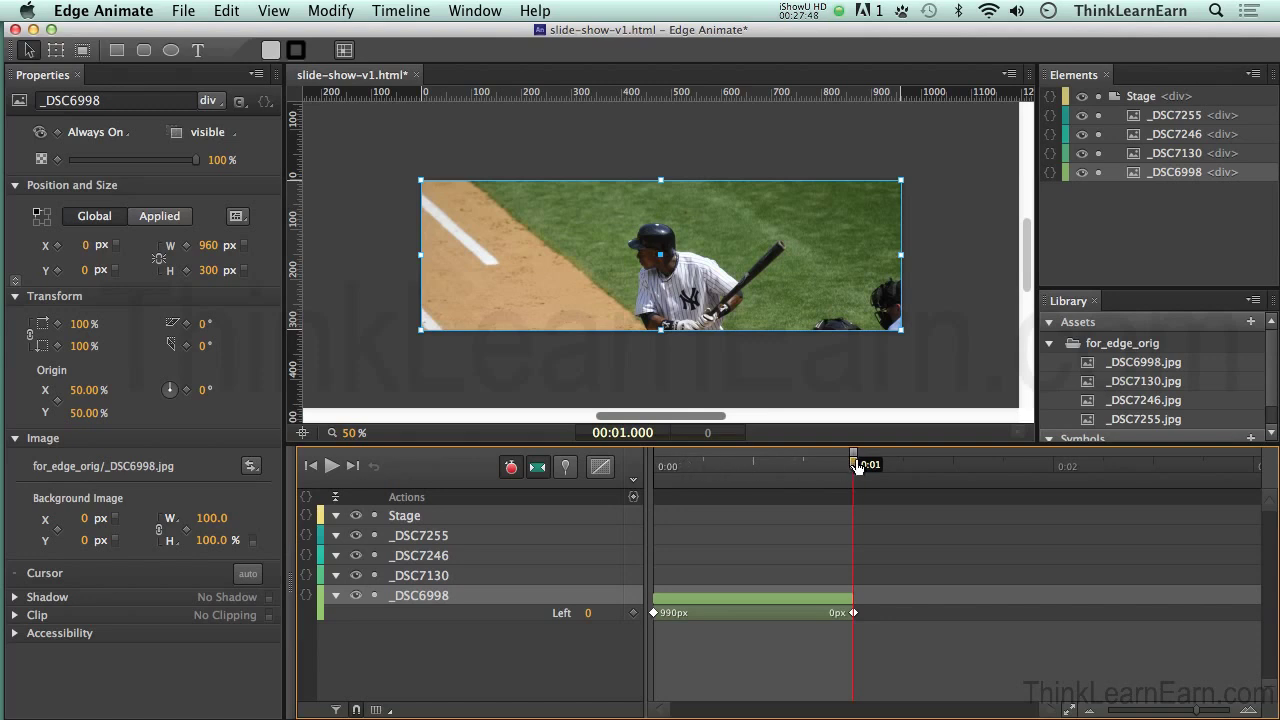
{"action": "left_click", "coordinate": [743, 598]}
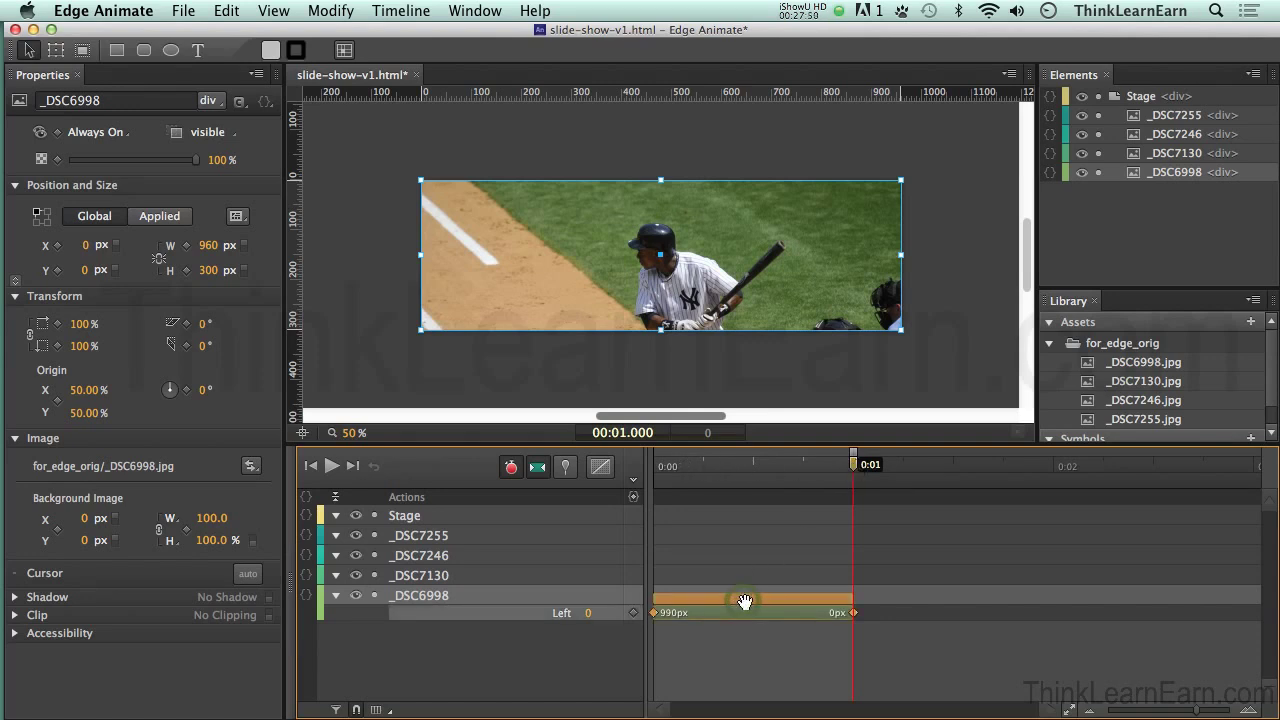
{"action": "left_click", "coordinate": [601, 470]}
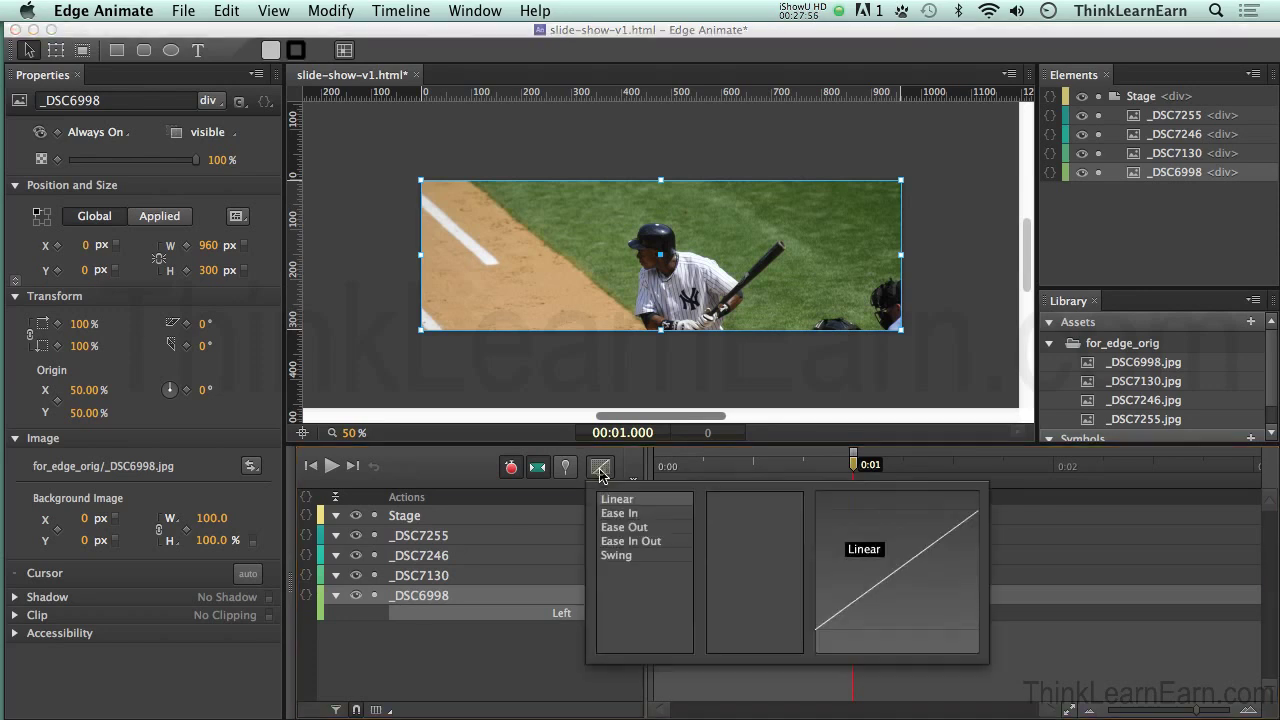
{"action": "left_click", "coordinate": [630, 543]}
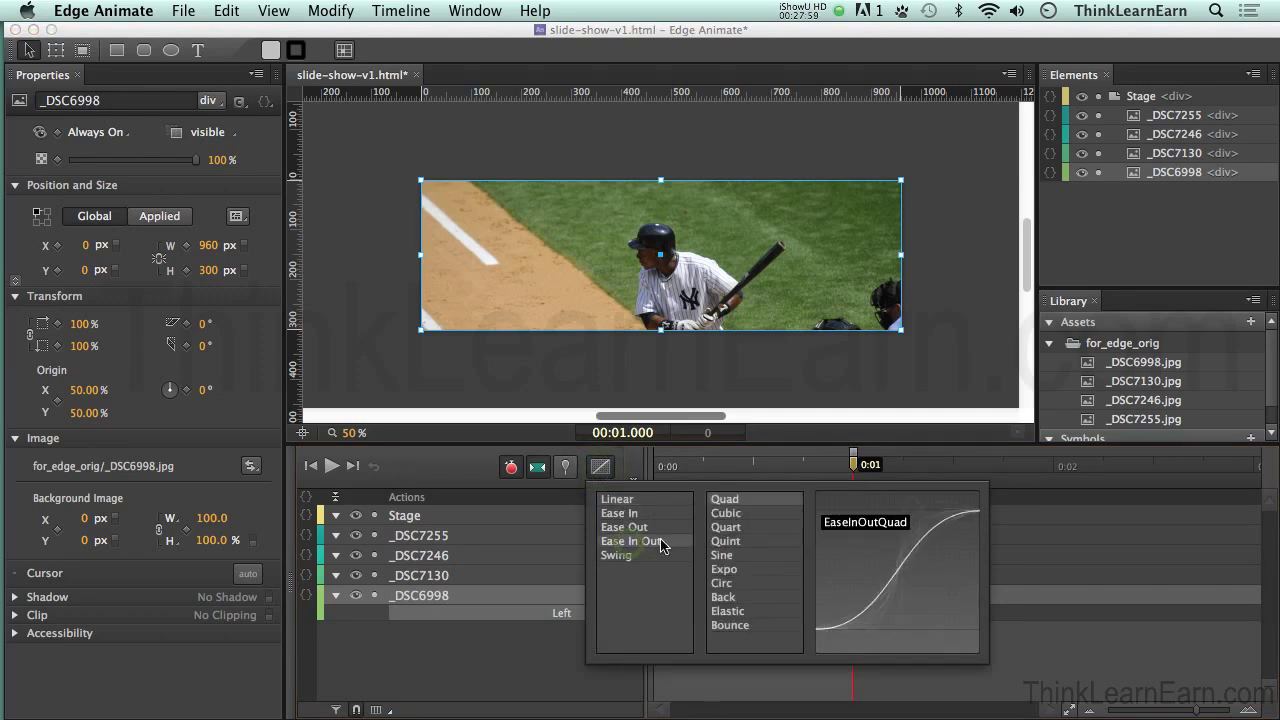
{"action": "left_click", "coordinate": [727, 611]}
{"action": "left_click", "coordinate": [592, 474]}
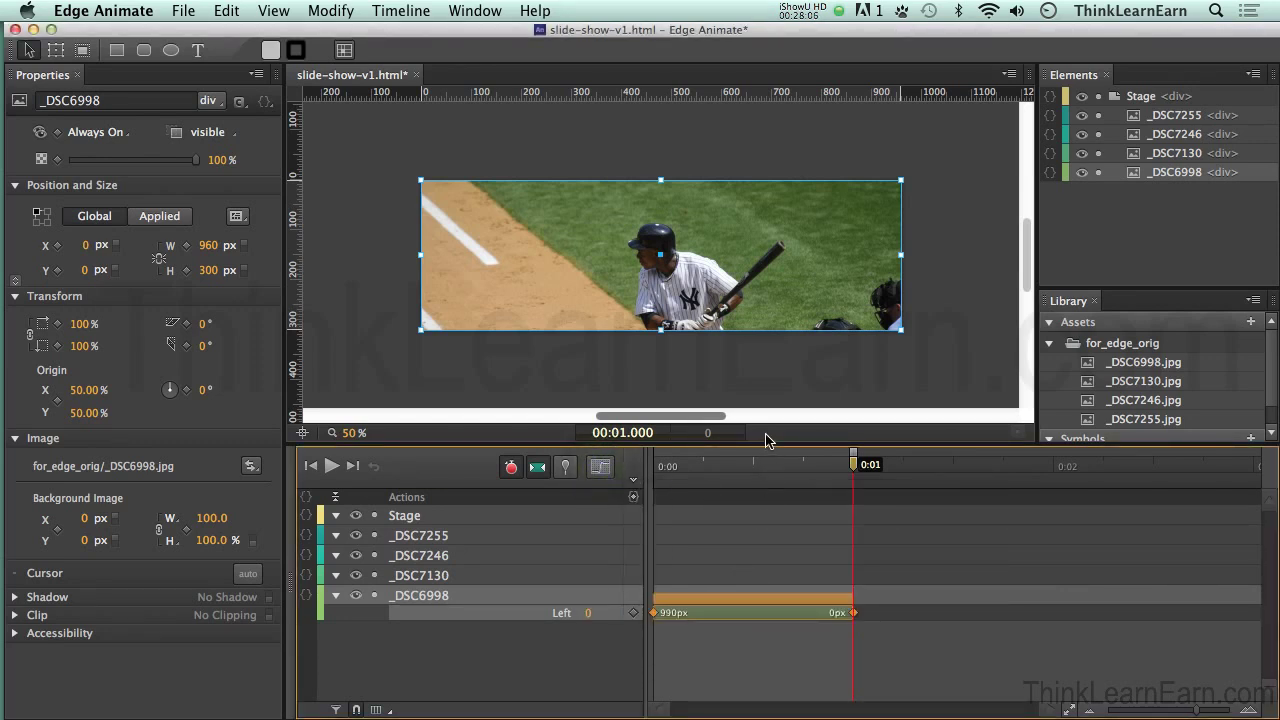
Step: Copy the slide transition of _DSC6998 and paste it onto photo _DSC7130 starting at 0:01
{"action": "left_click", "coordinate": [734, 603]}
{"action": "left_click", "coordinate": [767, 598]}
{"action": "key", "text": "super+c"}
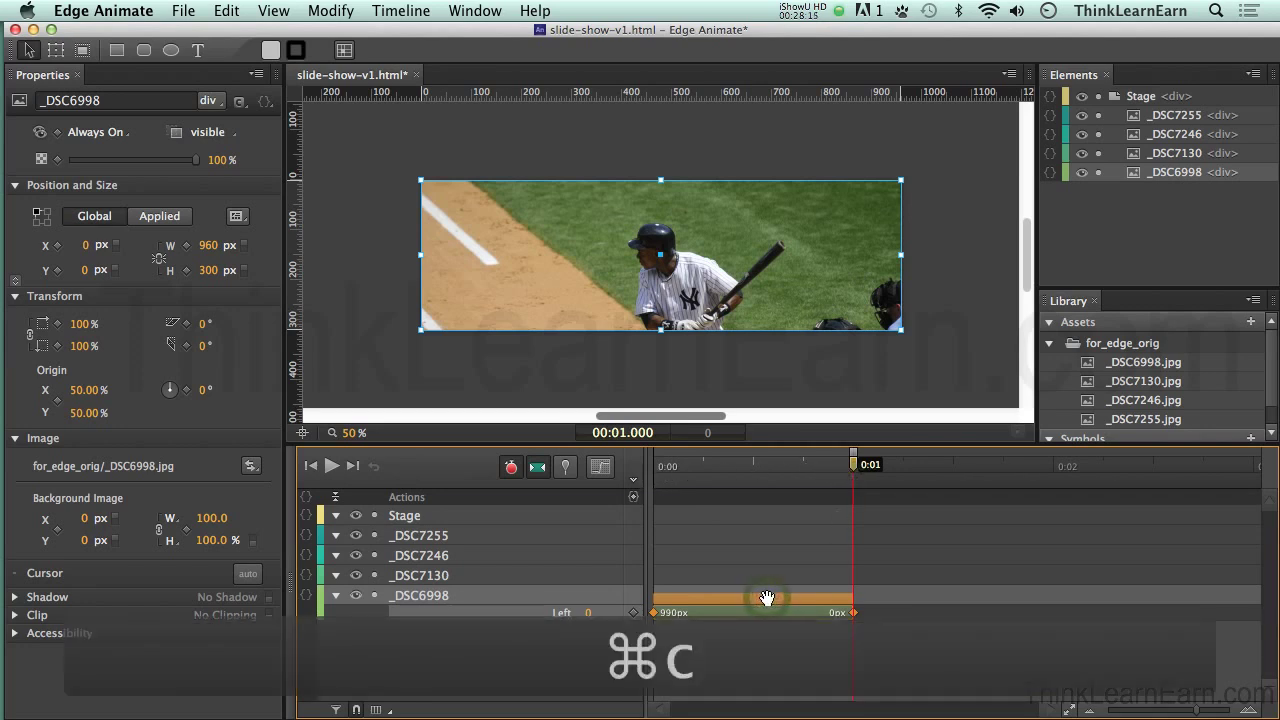
{"action": "left_click", "coordinate": [527, 580]}
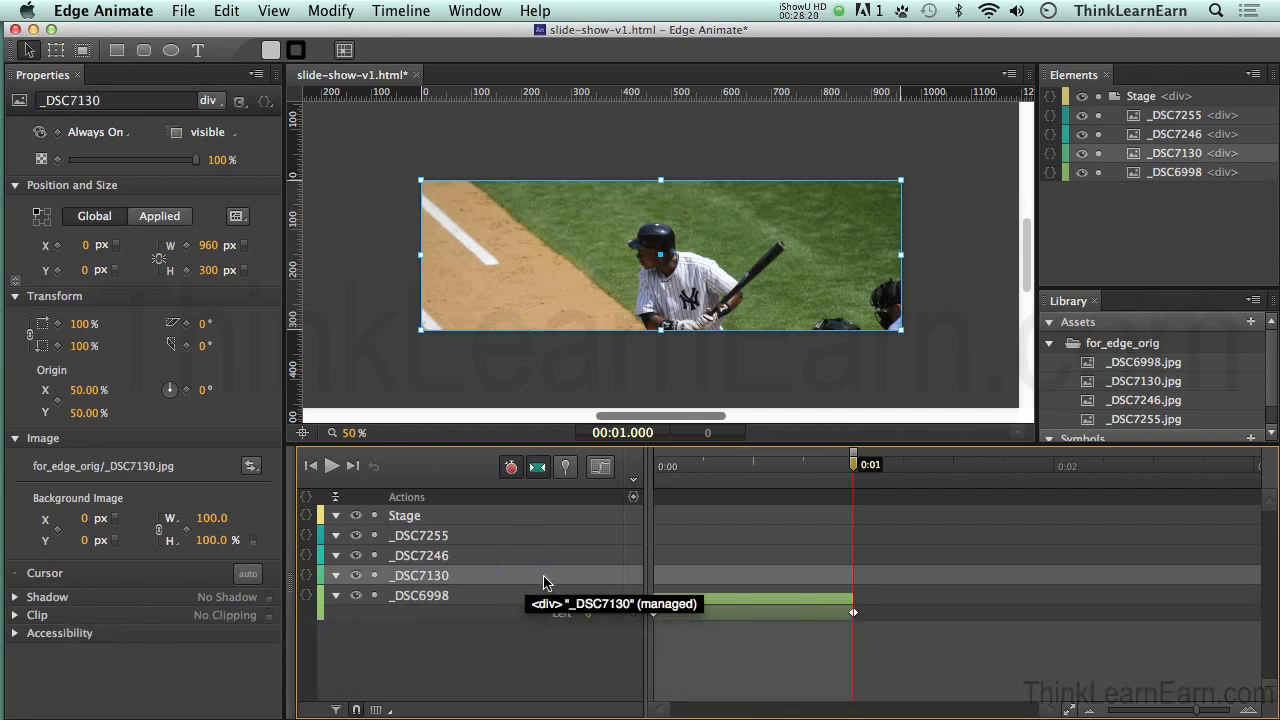
{"action": "left_click", "coordinate": [706, 601]}
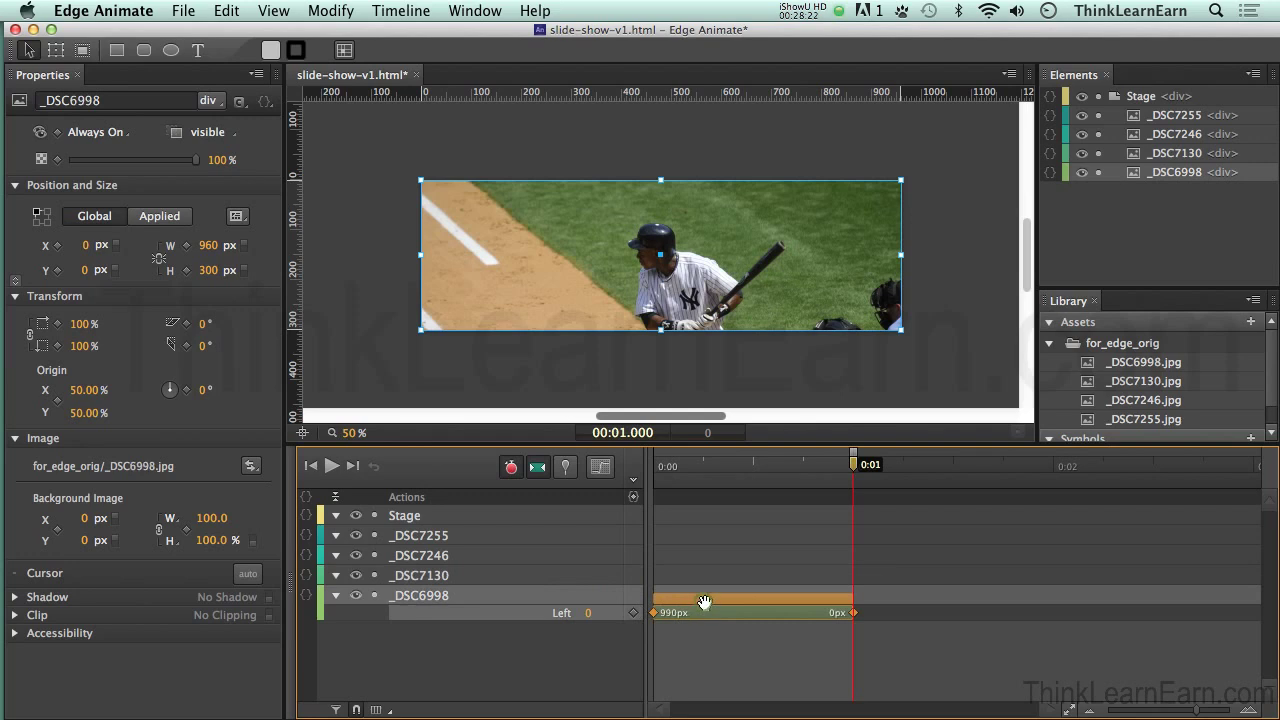
{"action": "key", "text": "super+c"}
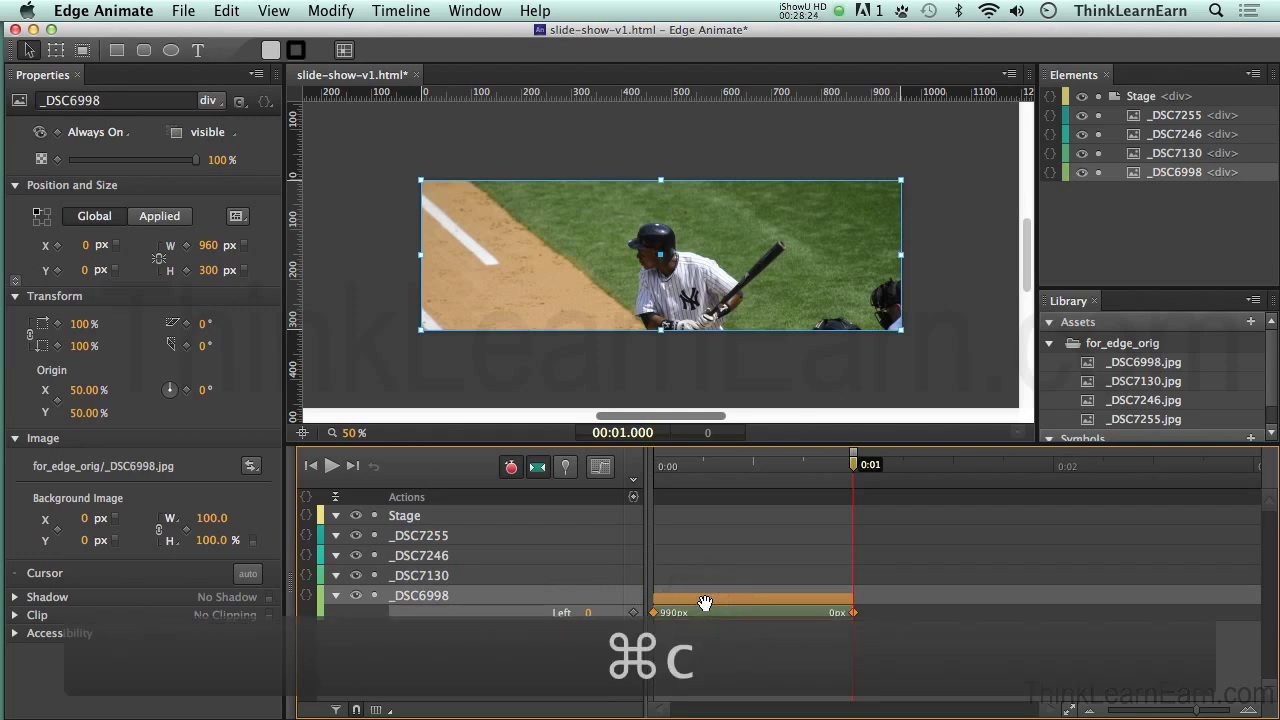
{"action": "left_click", "coordinate": [533, 583]}
{"action": "key", "text": "super+v"}
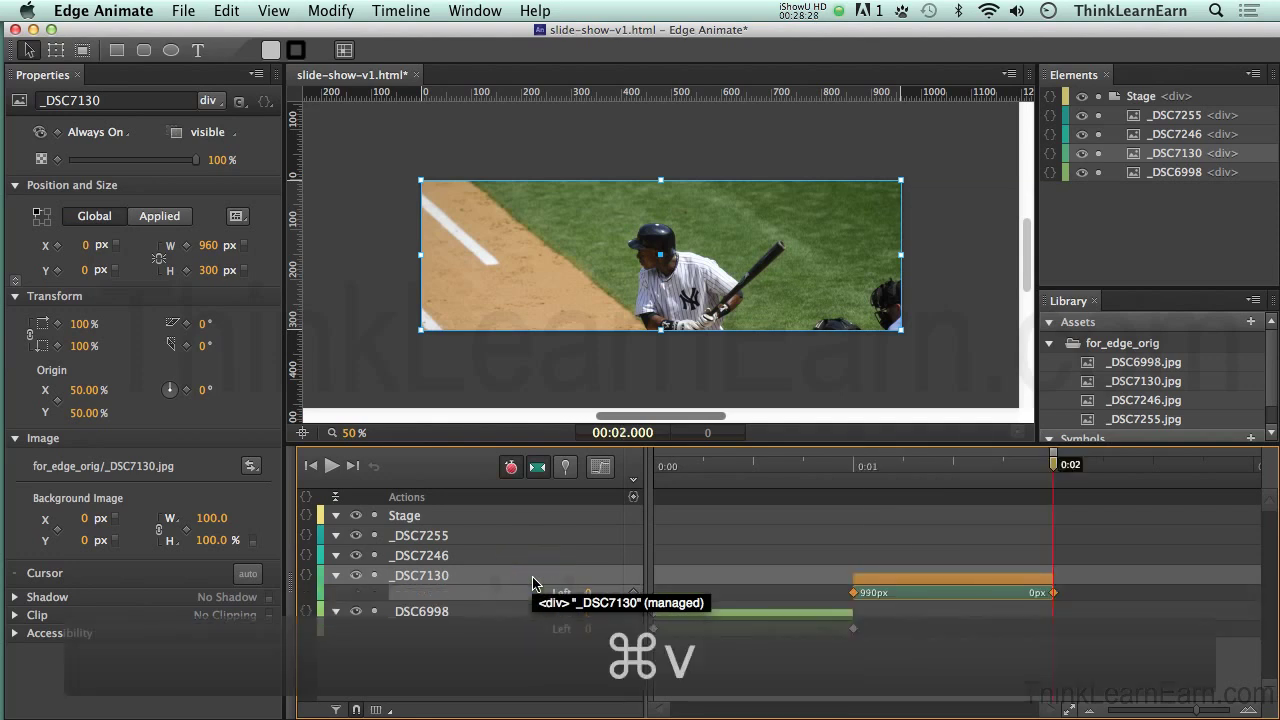
Step: Paste the transition onto _DSC7246 at 0:02 and onto _DSC7255 at 0:03, and return the playhead to 0:00
{"action": "left_click", "coordinate": [444, 563]}
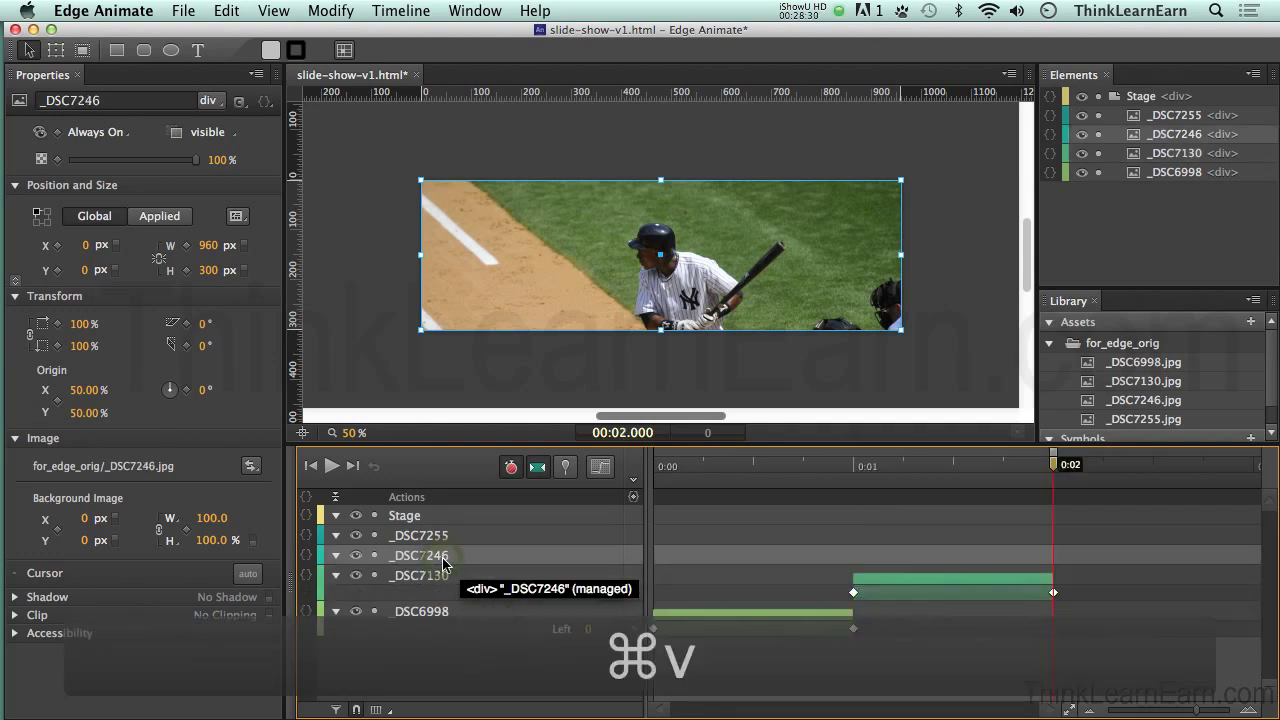
{"action": "key", "text": "super+v"}
{"action": "left_click", "coordinate": [436, 537]}
{"action": "key", "text": "super+v"}
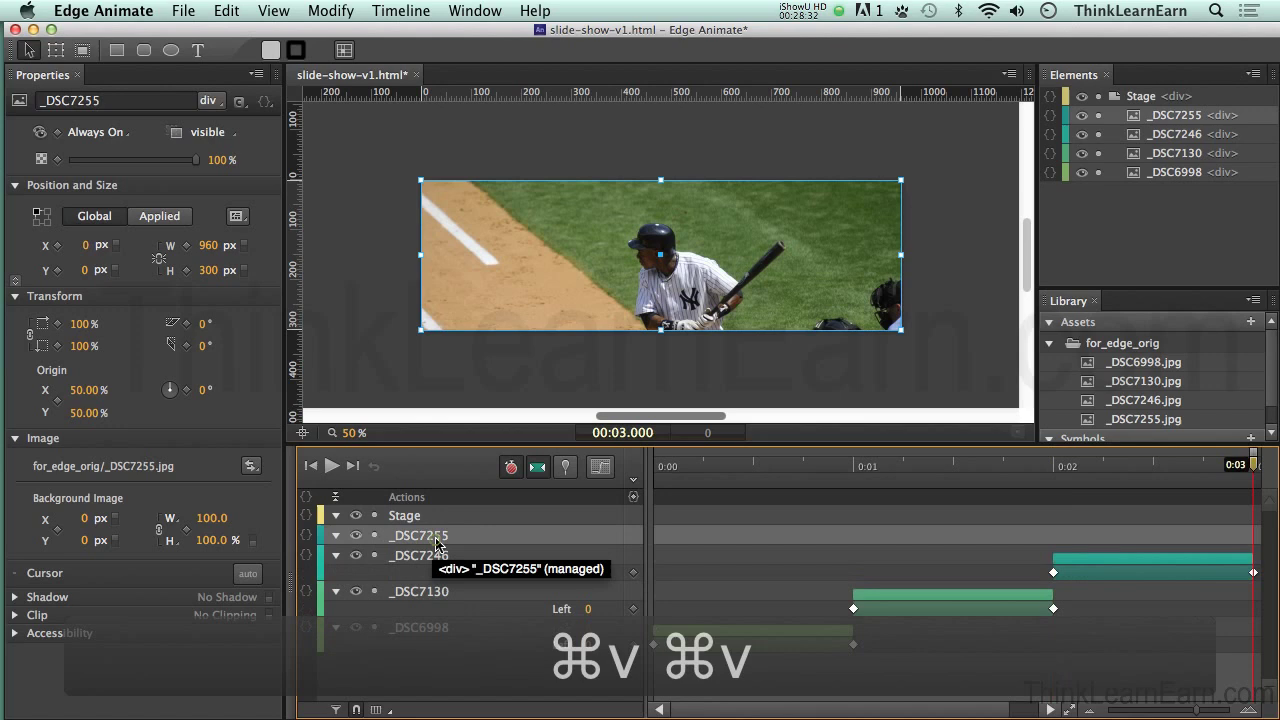
{"action": "key", "text": "super+v"}
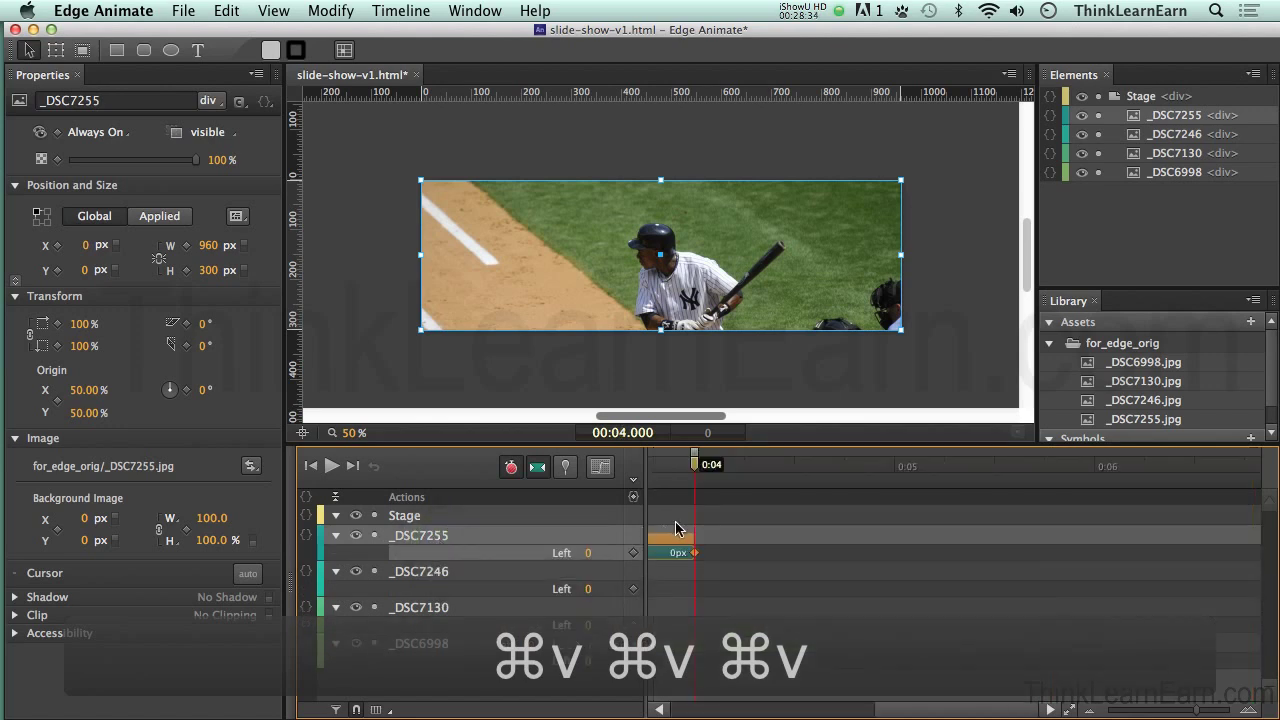
{"action": "left_click_drag", "start_coordinate": [921, 715], "coordinate": [705, 714]}
{"action": "left_click_drag", "start_coordinate": [1097, 468], "coordinate": [645, 506]}
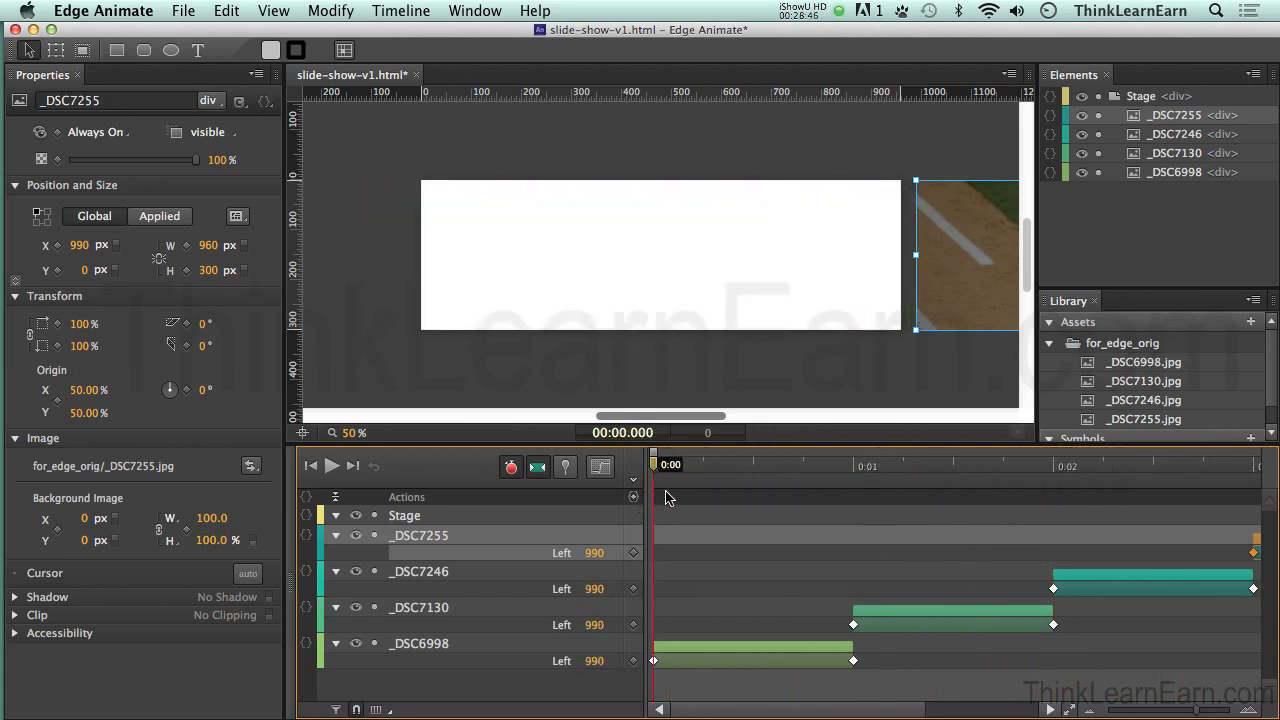
Step: Set the stage background color to black (#000) and save the composition
{"action": "left_click", "coordinate": [566, 373]}
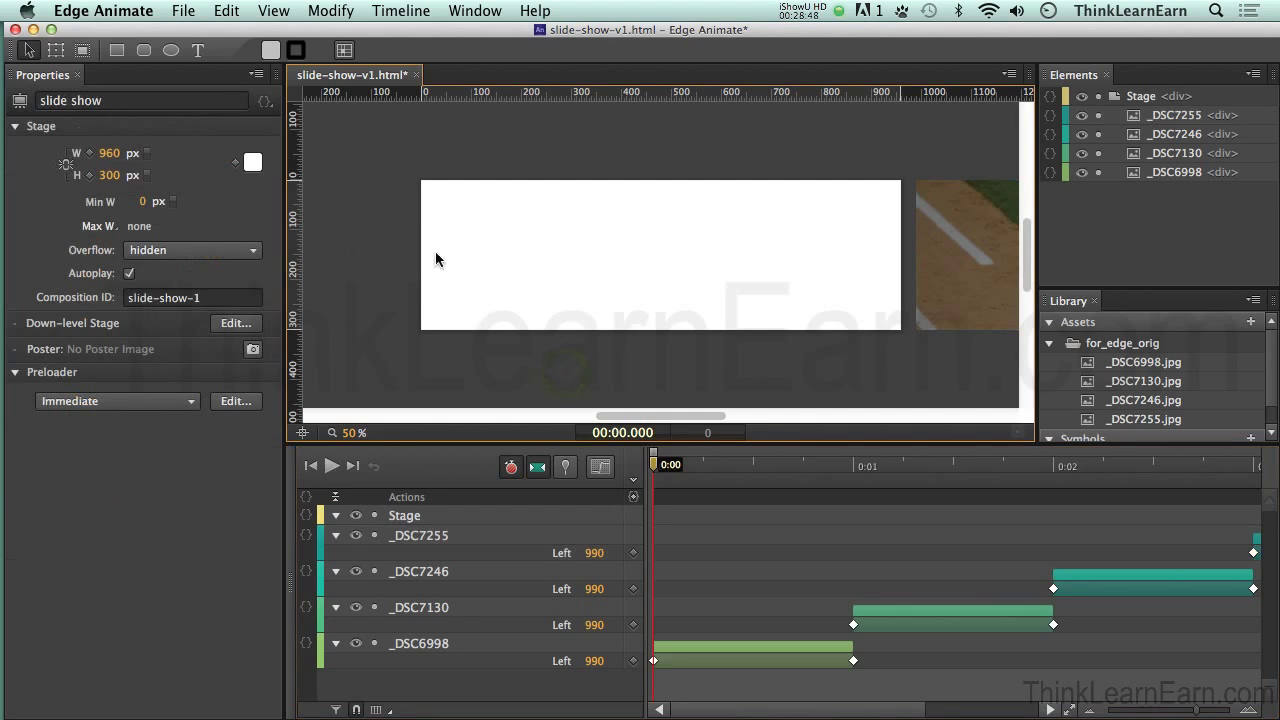
{"action": "left_click", "coordinate": [252, 162]}
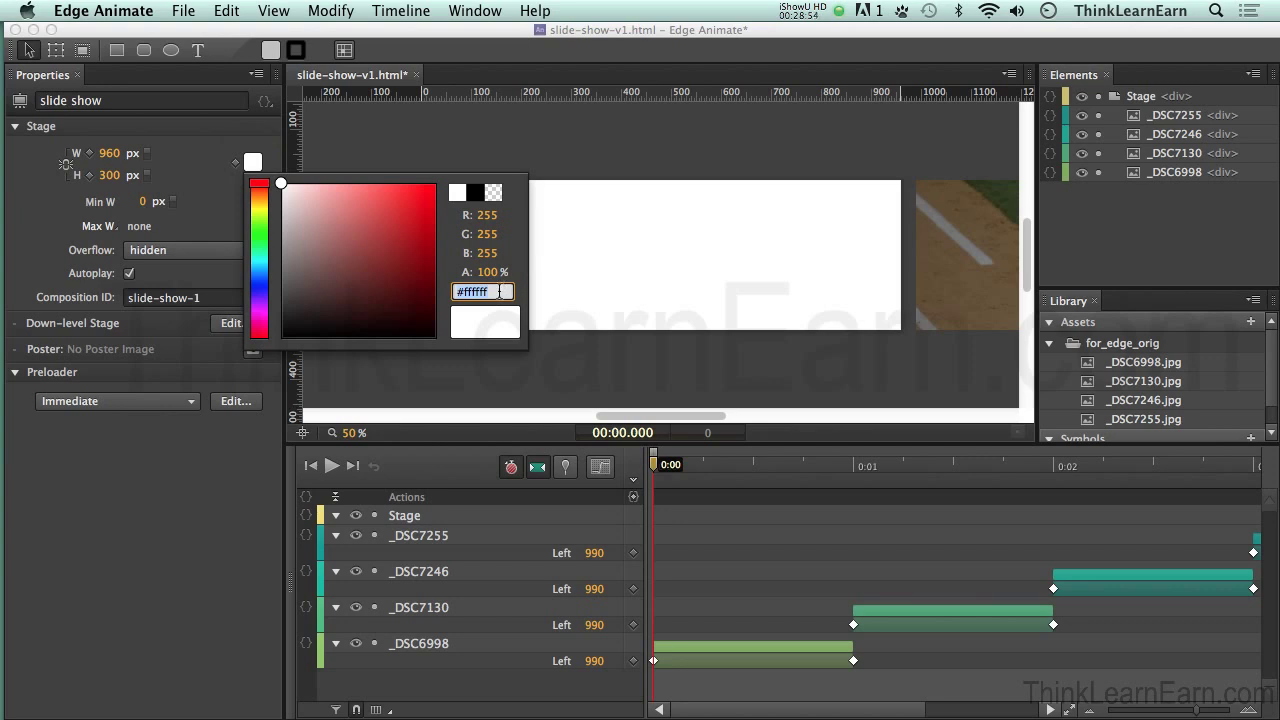
{"action": "type", "text": "#"}
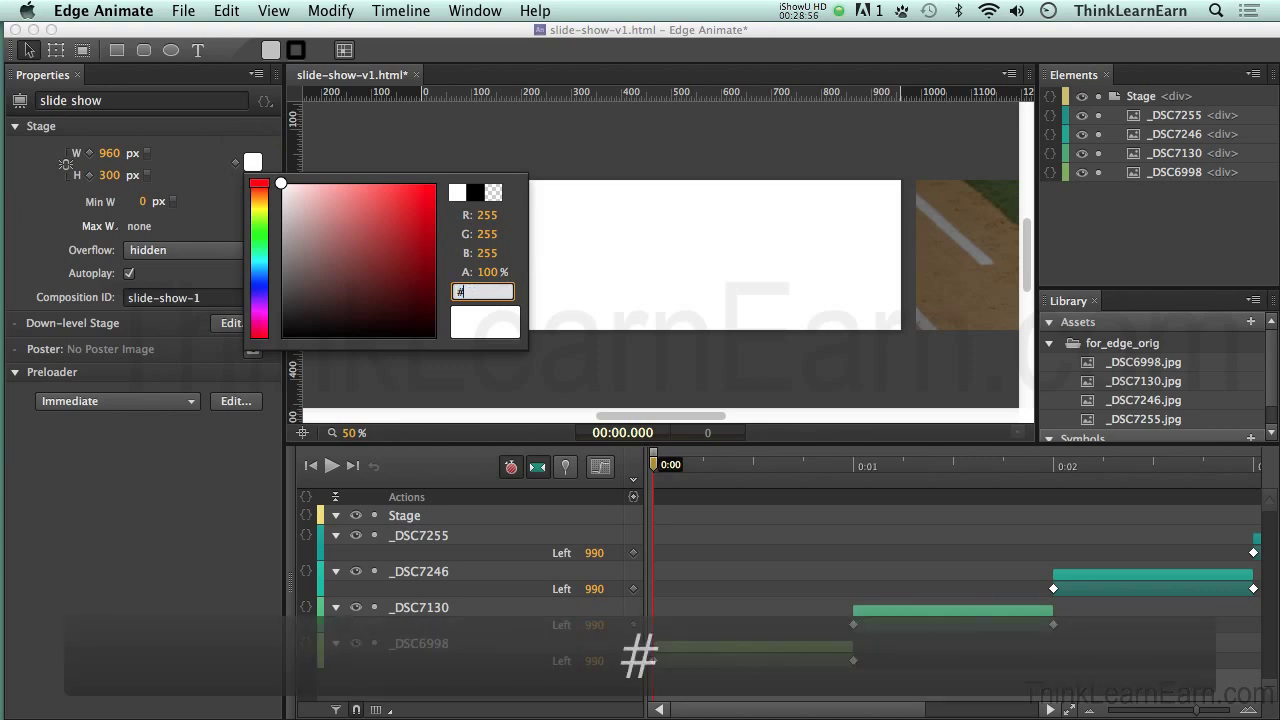
{"action": "type", "text": "000"}
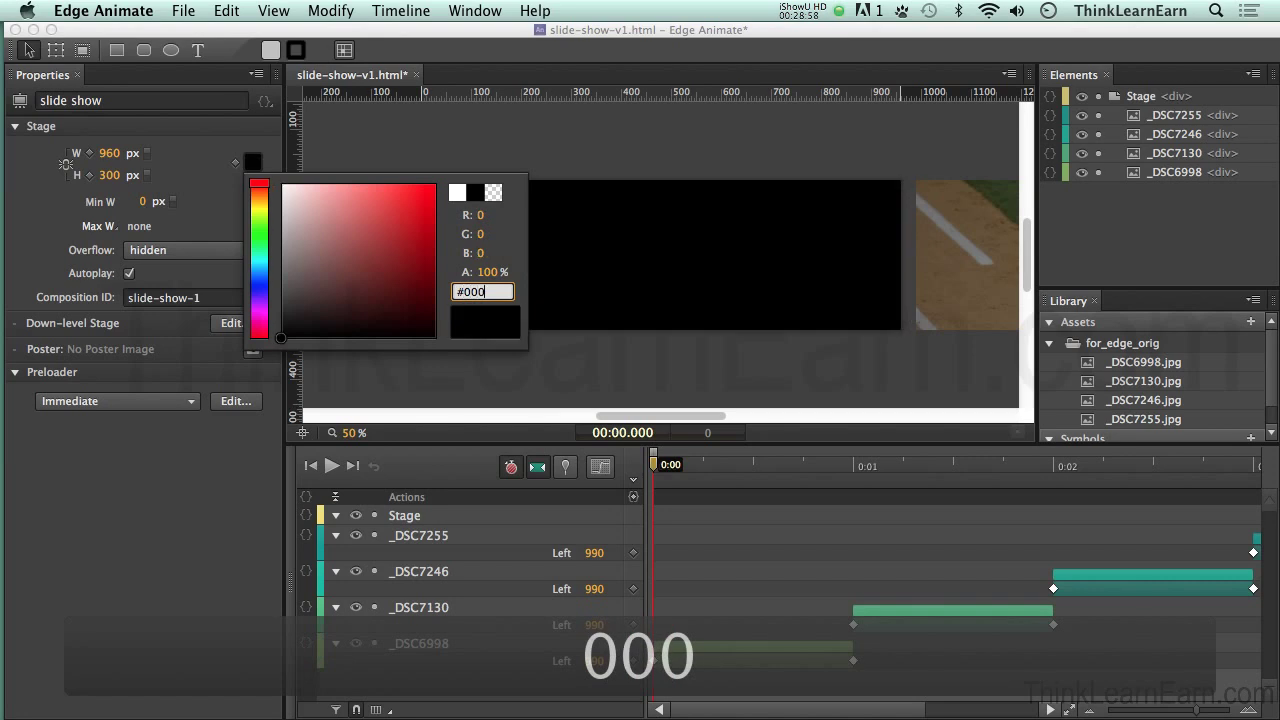
{"action": "left_click", "coordinate": [680, 171]}
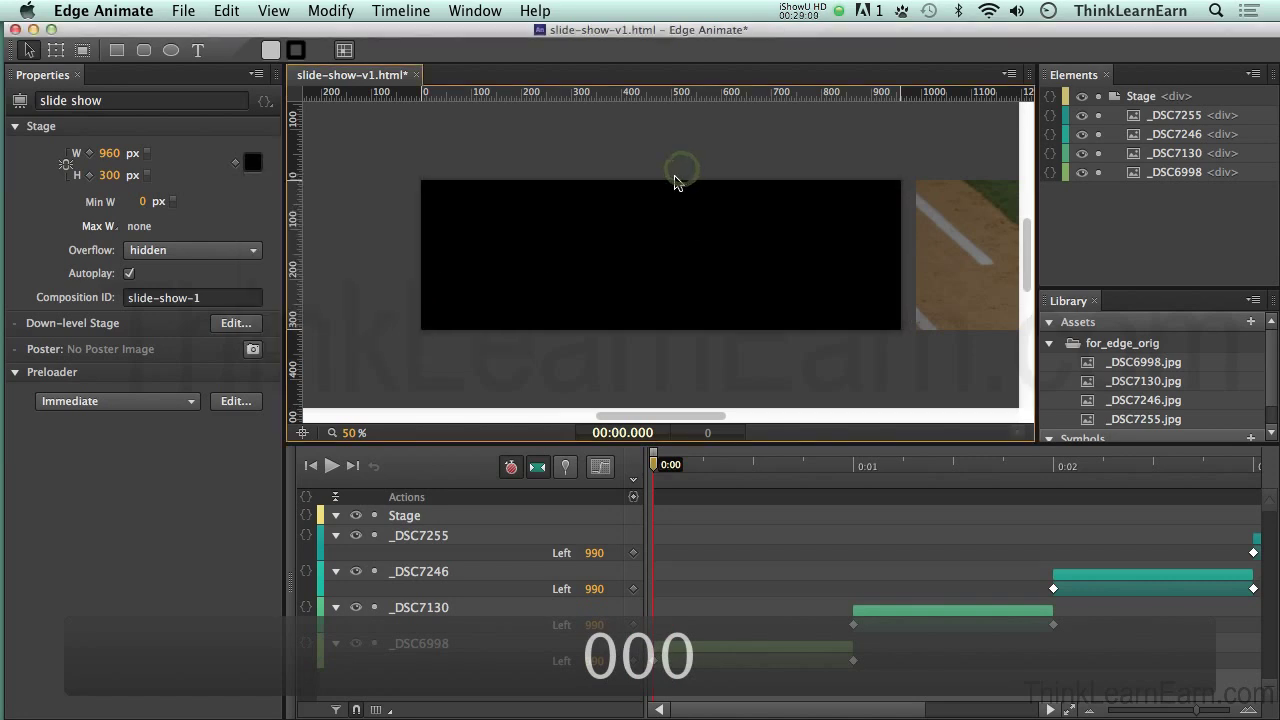
{"action": "key", "text": "super+s"}
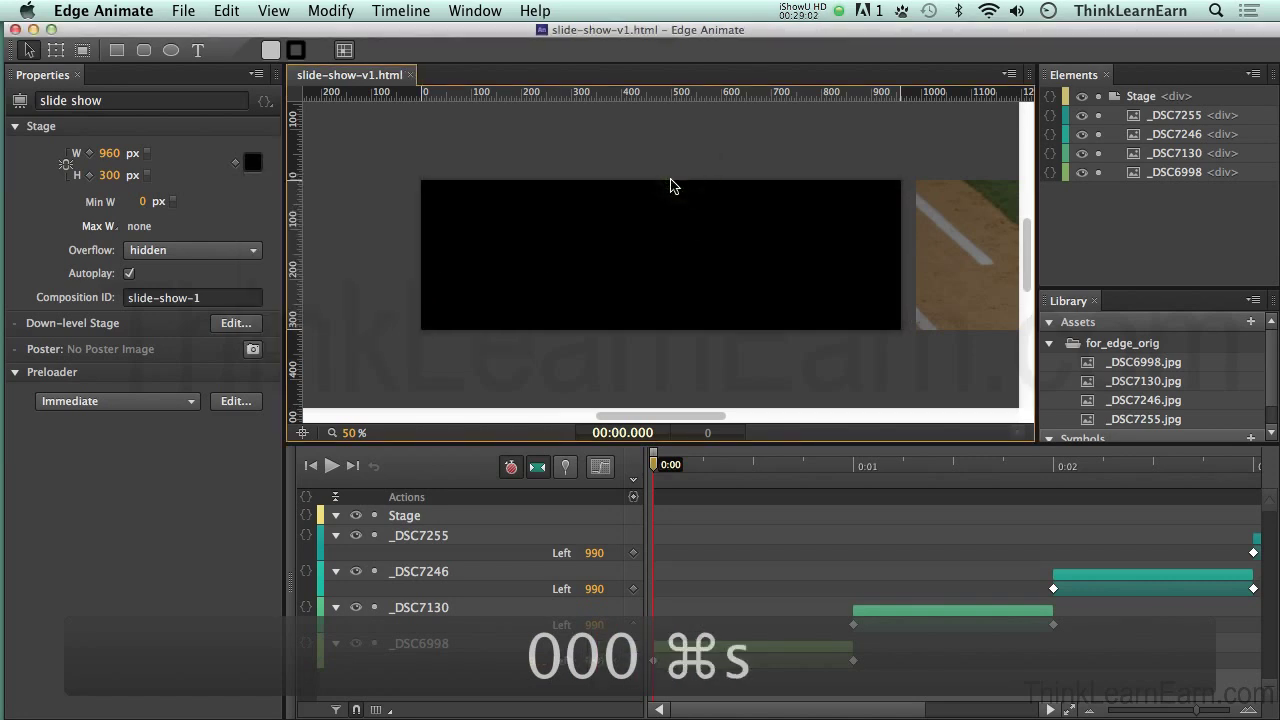
{"action": "left_click", "coordinate": [742, 130]}
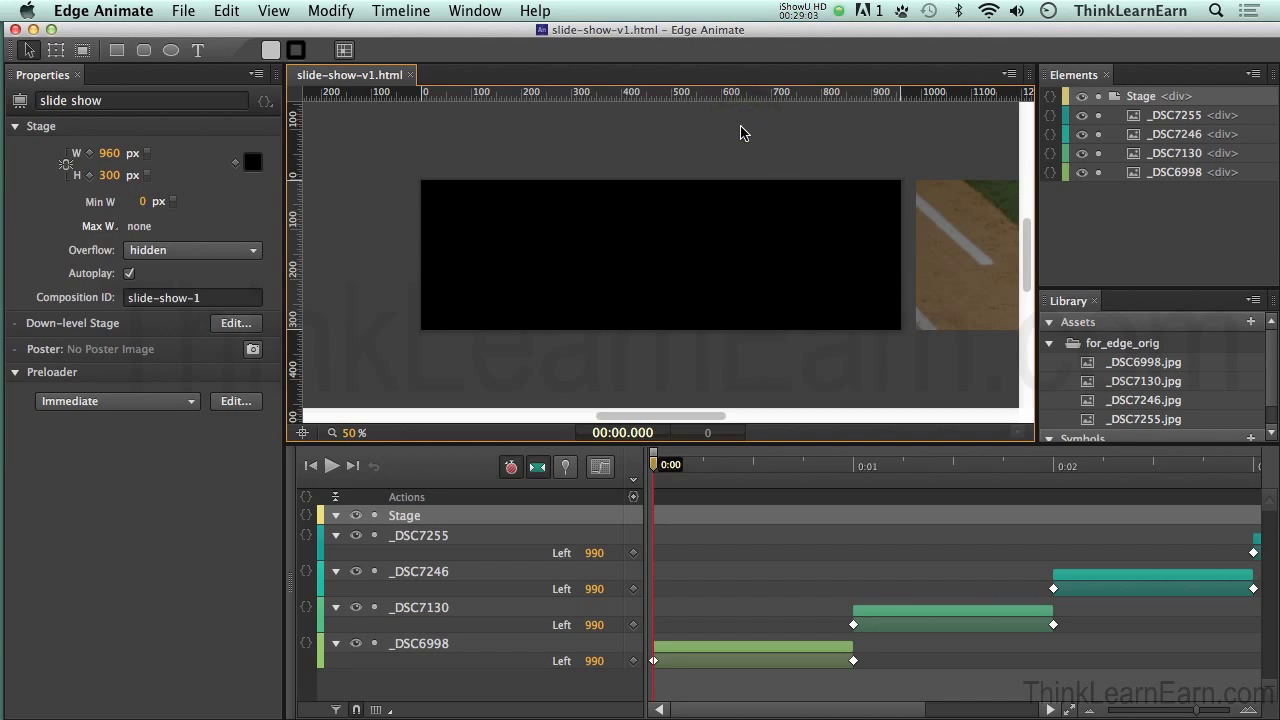
Step: Preview the composition in the browser, play the slide transitions on the timeline, and save the composition
{"action": "key", "text": "super+Return"}
{"action": "key", "text": "space"}
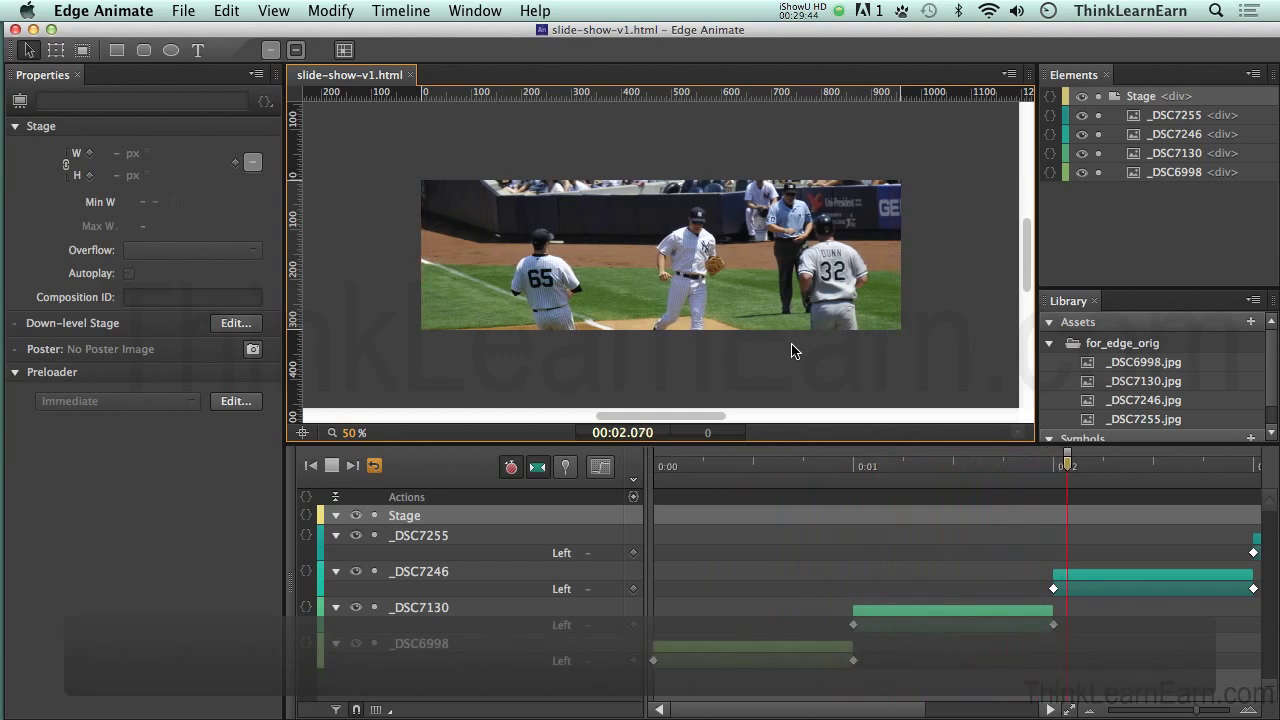
{"action": "key", "text": "space"}
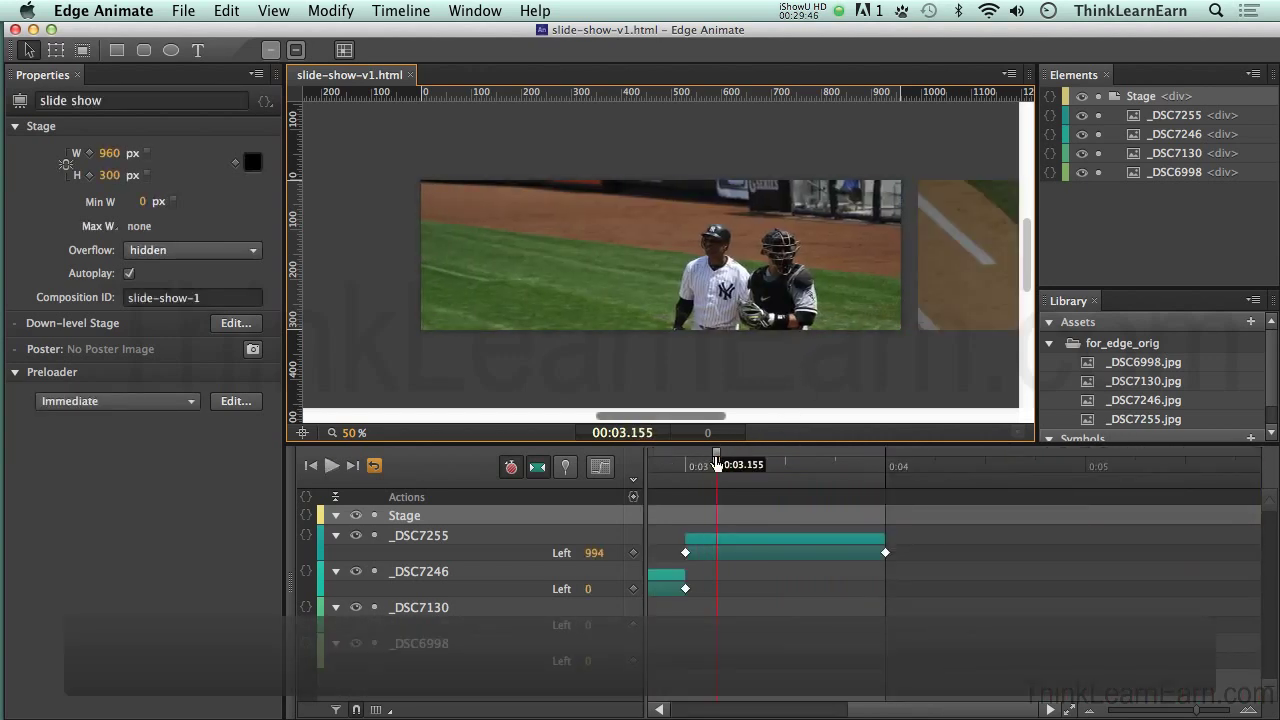
{"action": "left_click_drag", "start_coordinate": [716, 462], "coordinate": [613, 466]}
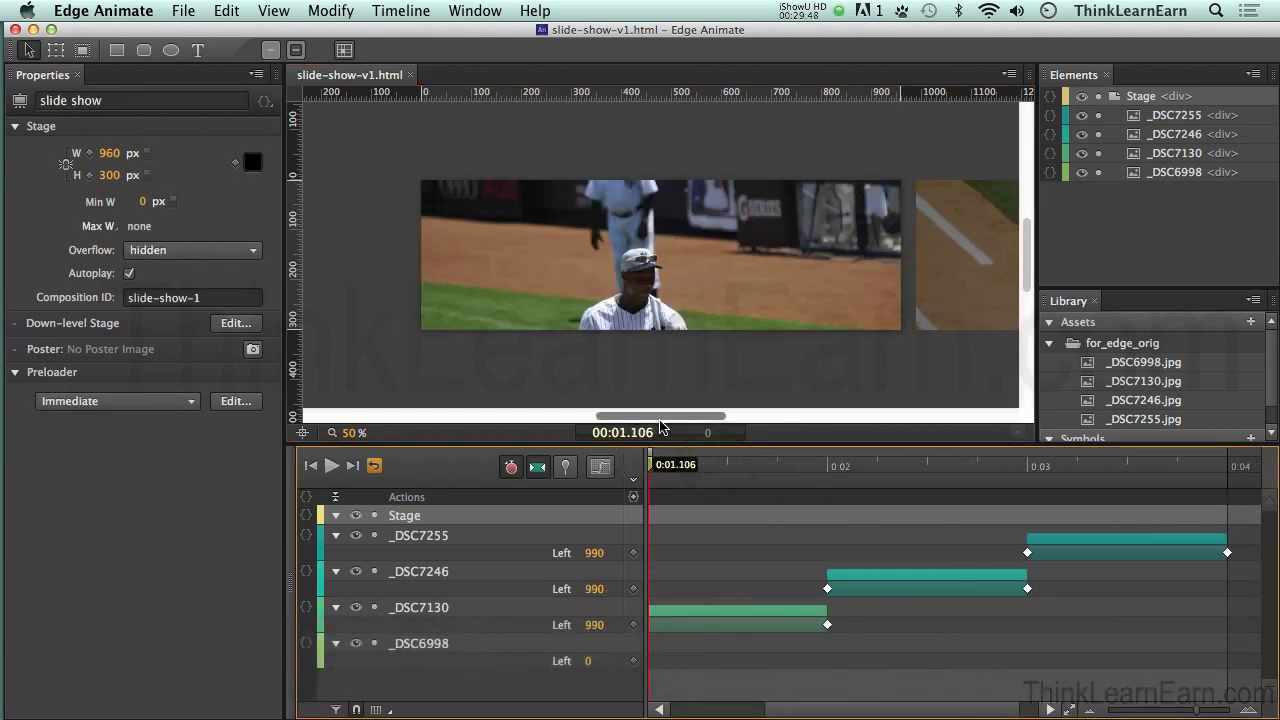
{"action": "left_click", "coordinate": [694, 370]}
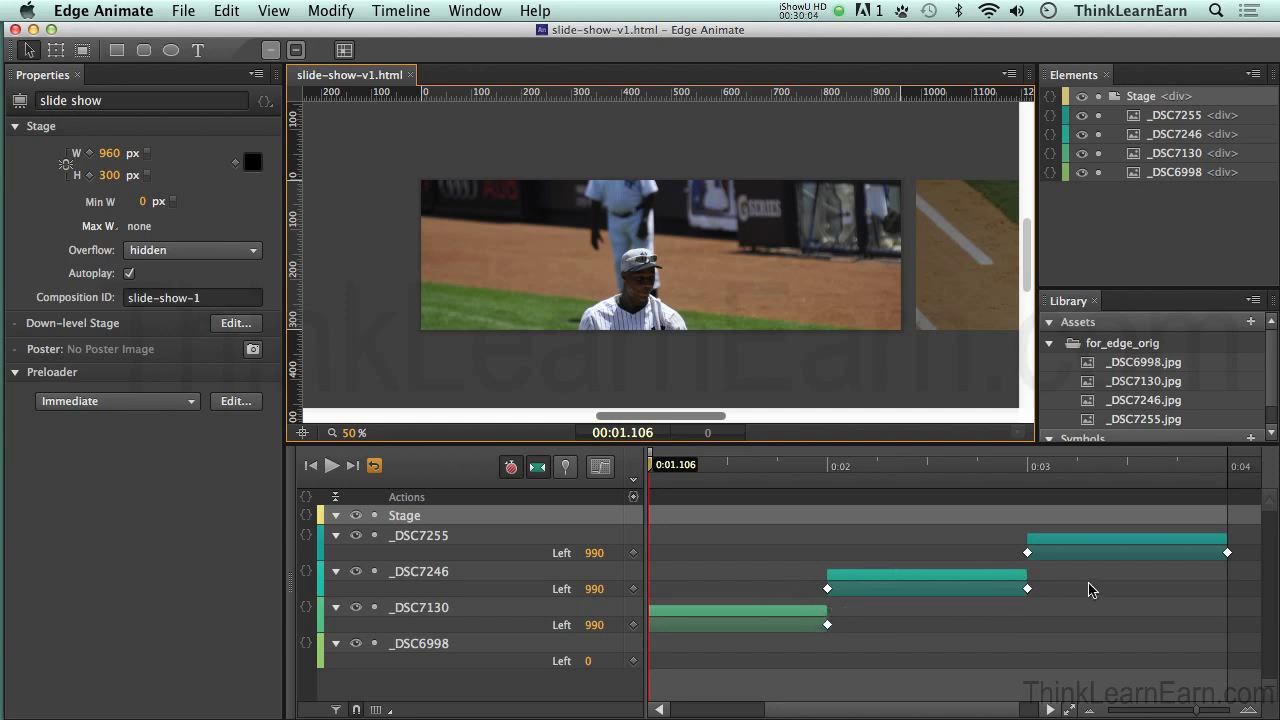
{"action": "left_click", "coordinate": [715, 360]}
{"action": "key", "text": "super+s"}
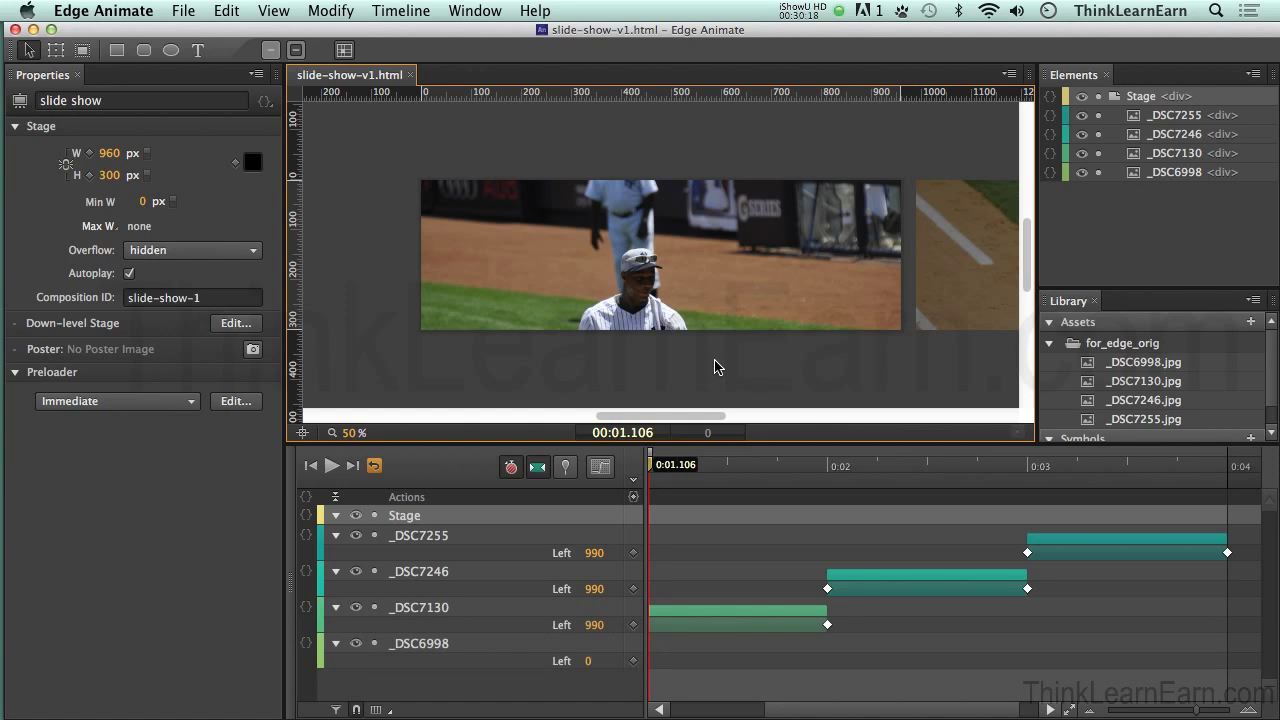
{"action": "left_click_drag", "start_coordinate": [652, 464], "coordinate": [826, 476]}
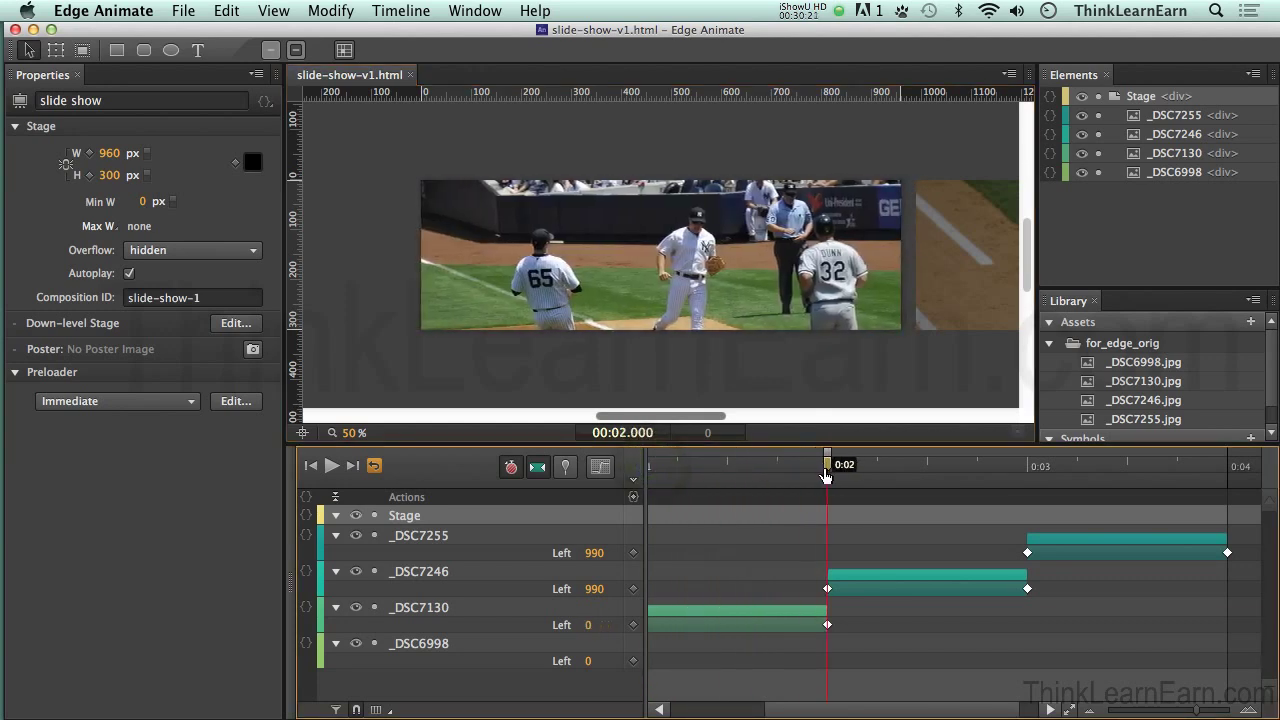
{"action": "left_click", "coordinate": [633, 497]}
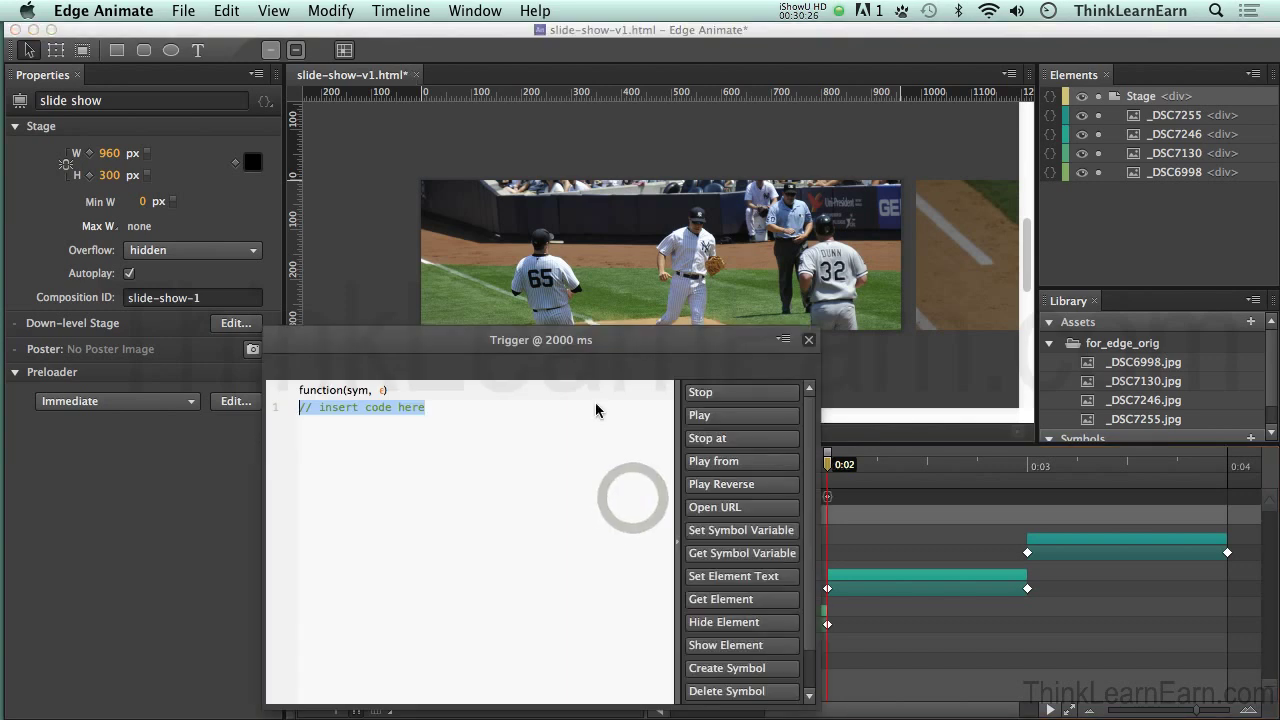
{"action": "left_click", "coordinate": [851, 466]}
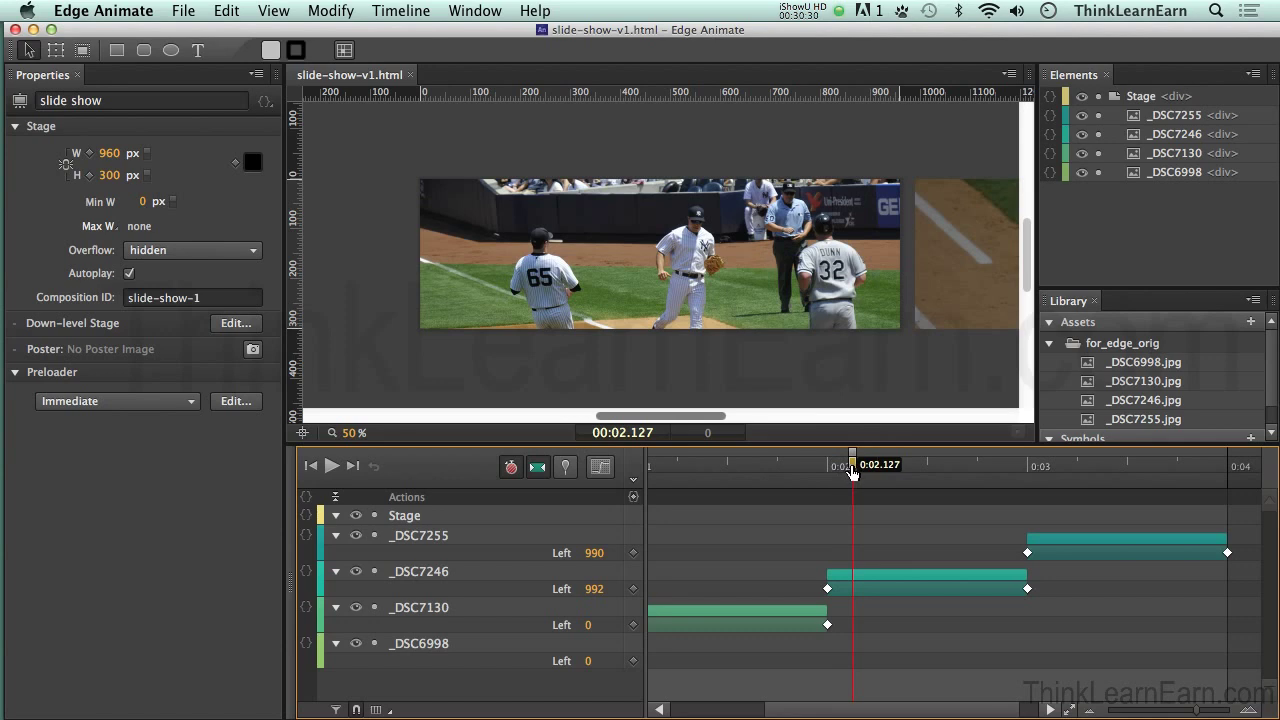
{"action": "left_click_drag", "start_coordinate": [851, 466], "coordinate": [566, 452]}
{"action": "left_click_drag", "start_coordinate": [660, 472], "coordinate": [600, 456]}
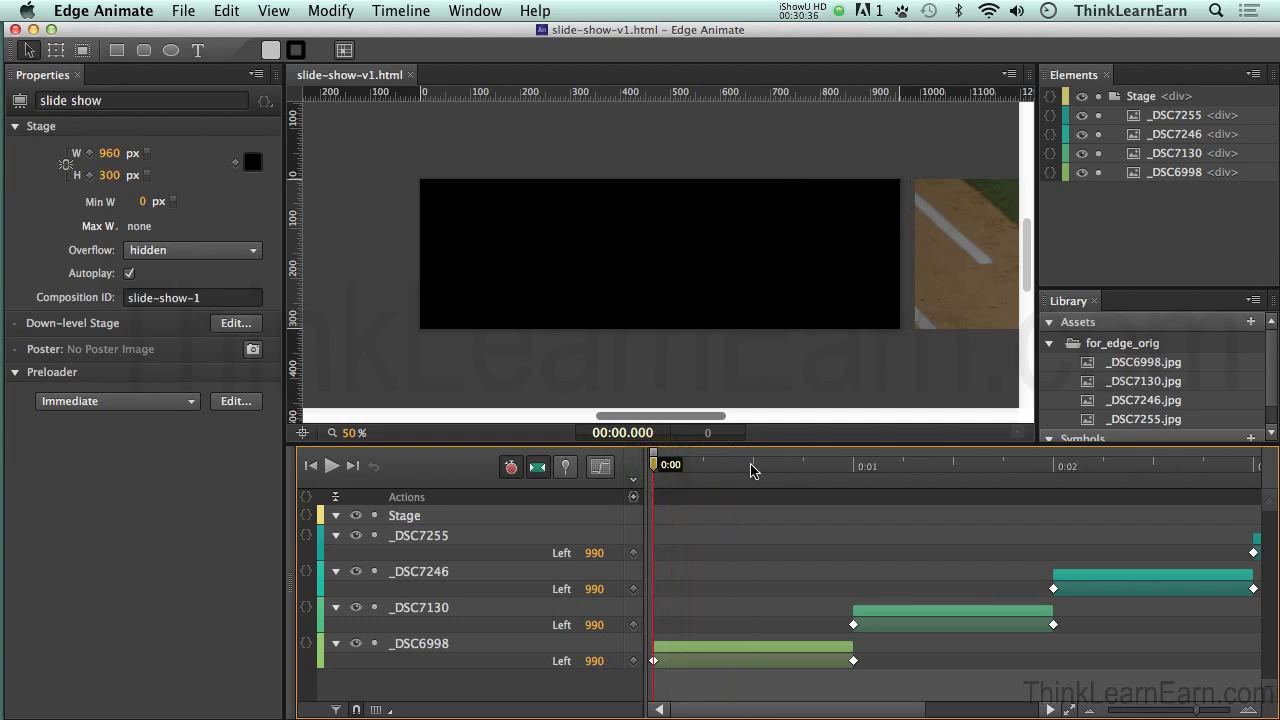
Step: Insert a timeline trigger at 0:01 containing sym.stop(); followed by setTimeout(function(){sym.play();},5500);
{"action": "left_click_drag", "start_coordinate": [655, 470], "coordinate": [853, 492]}
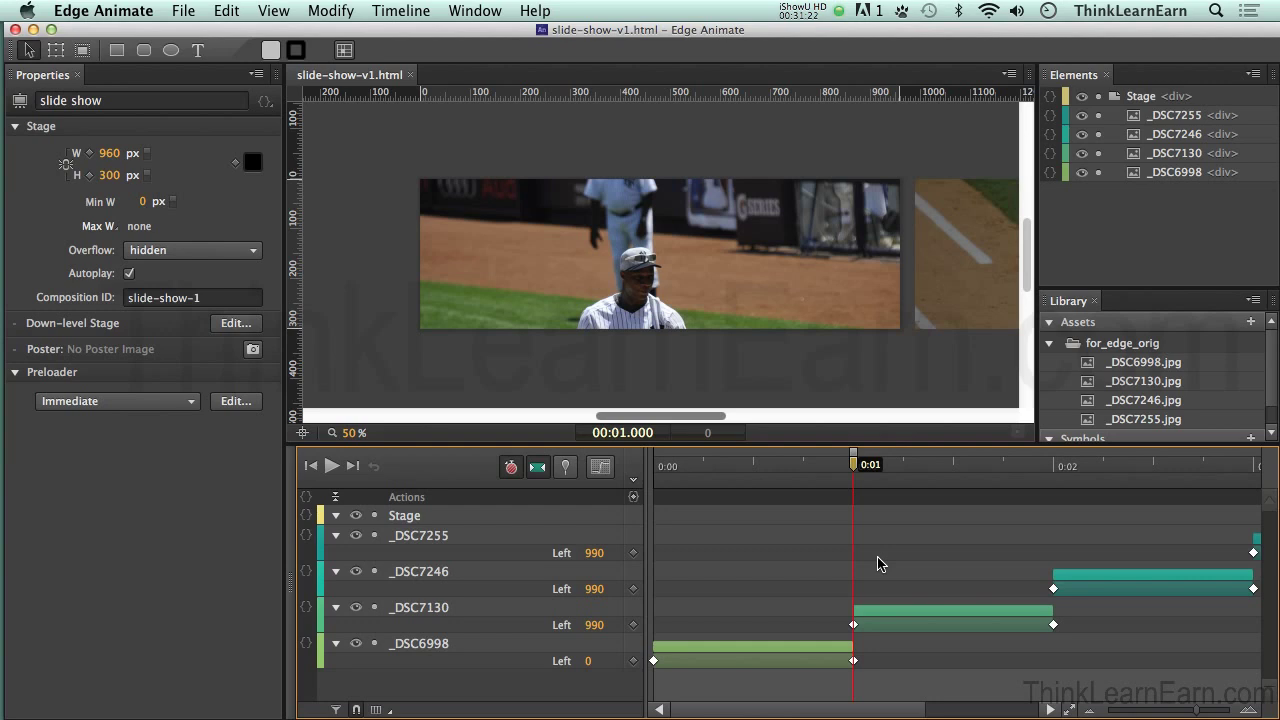
{"action": "mouse_move", "coordinate": [853, 463]}
{"action": "left_mouse_down"}
{"action": "mouse_move", "coordinate": [622, 466]}
{"action": "mouse_move", "coordinate": [853, 466]}
{"action": "left_mouse_up"}
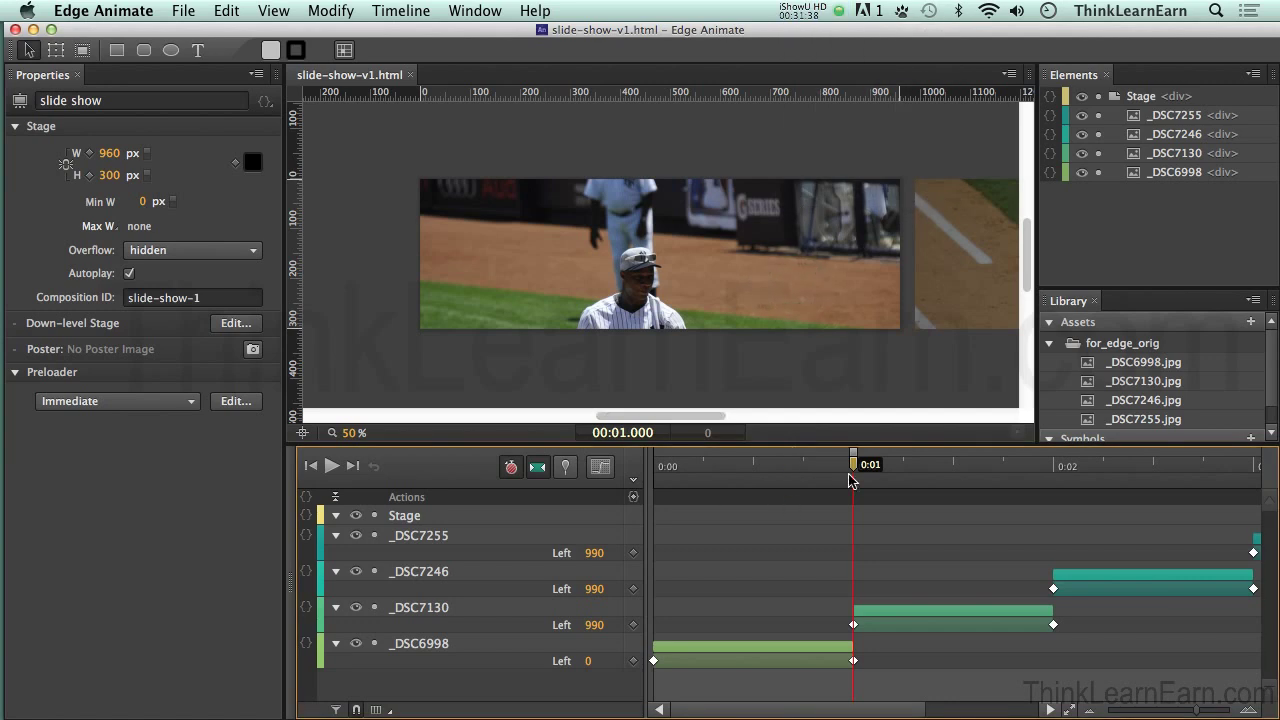
{"action": "left_click", "coordinate": [632, 497]}
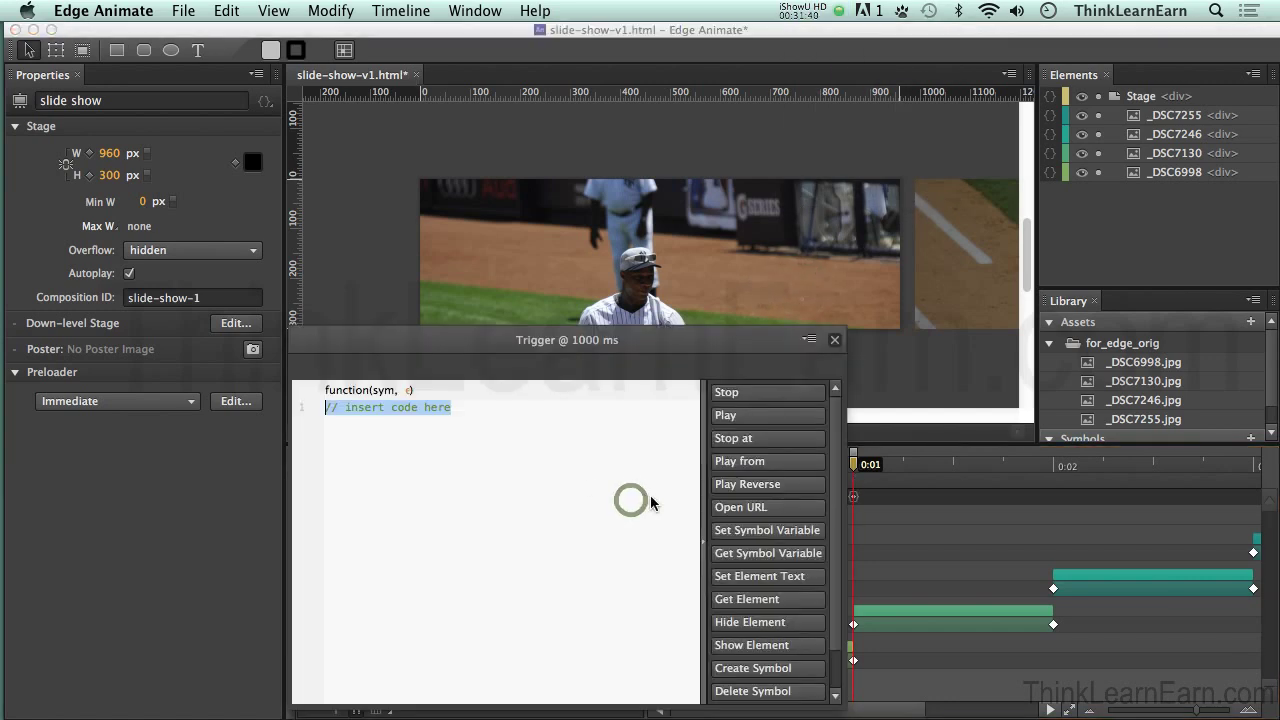
{"action": "type", "text": "sym.stop(); setTimeout(function(){sym.play();},5500);"}
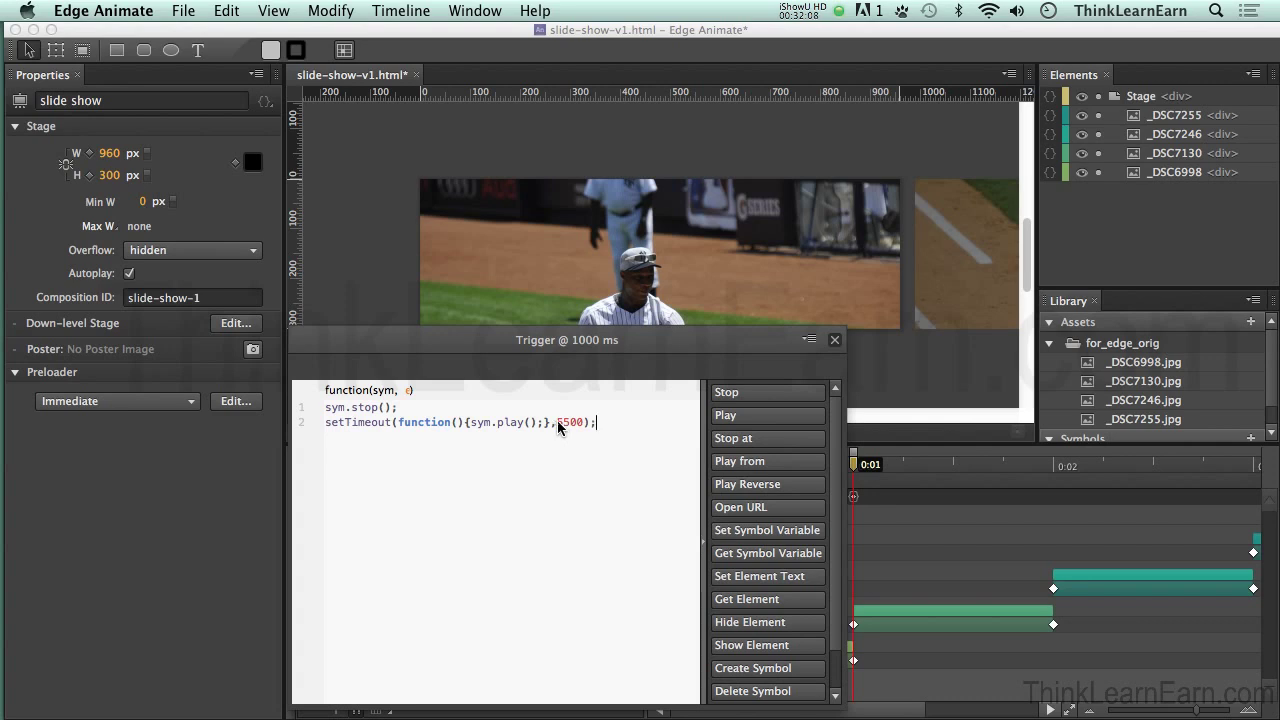
Step: Set the setTimeout delay in the 0:01 trigger to 3500 and close the code editor
{"action": "left_click_drag", "start_coordinate": [557, 422], "coordinate": [579, 421]}
{"action": "type", "text": "3"}
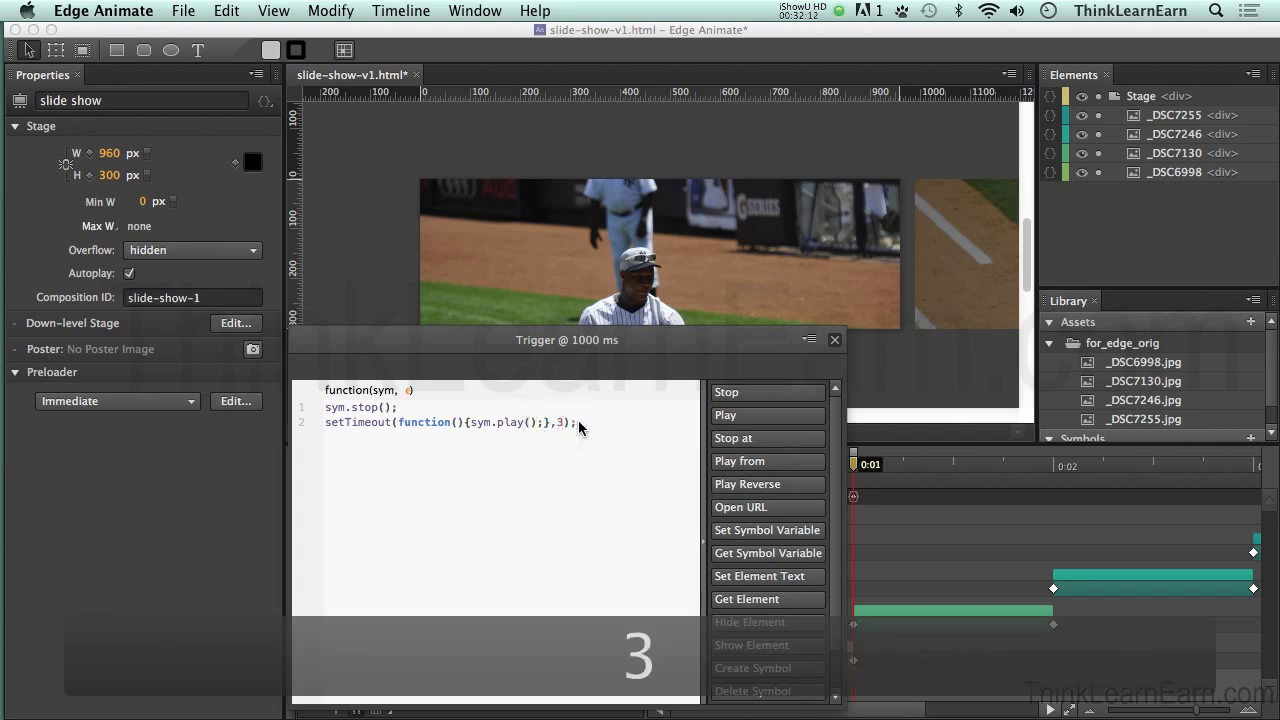
{"action": "type", "text": "000"}
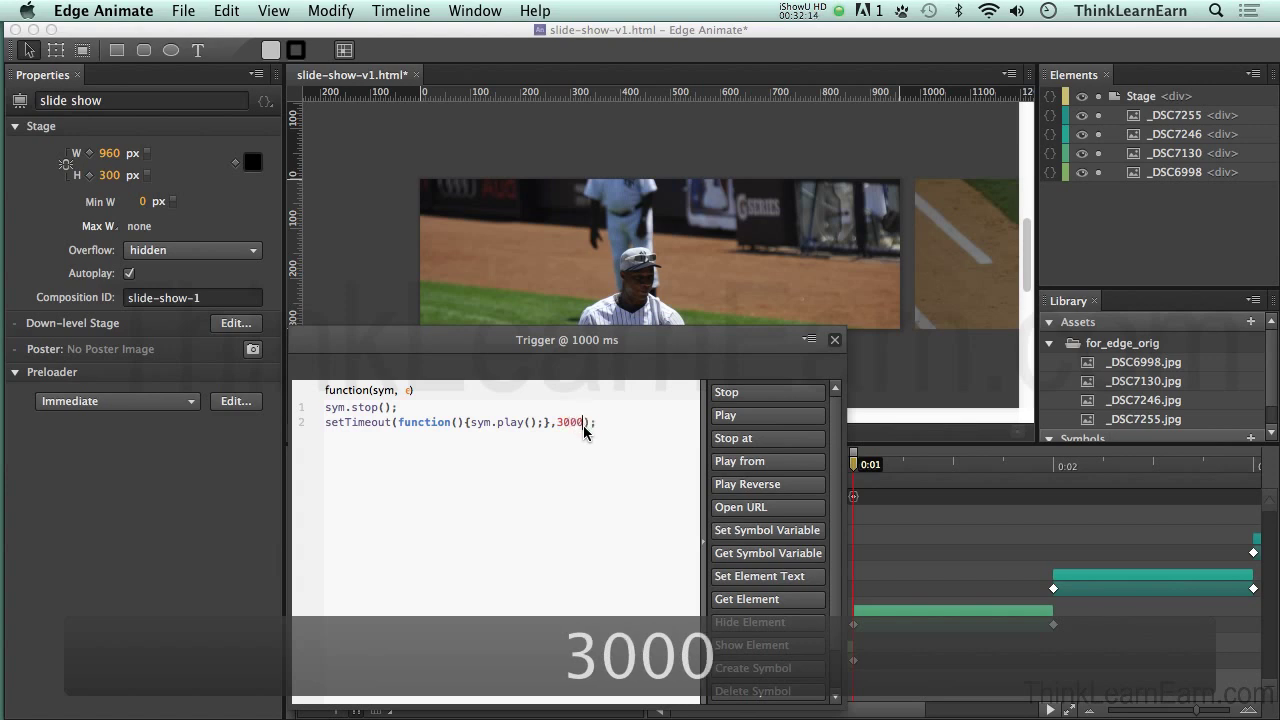
{"action": "key", "text": "BackSpace"}
{"action": "key", "text": "BackSpace"}
{"action": "key", "text": "BackSpace"}
{"action": "type", "text": "500"}
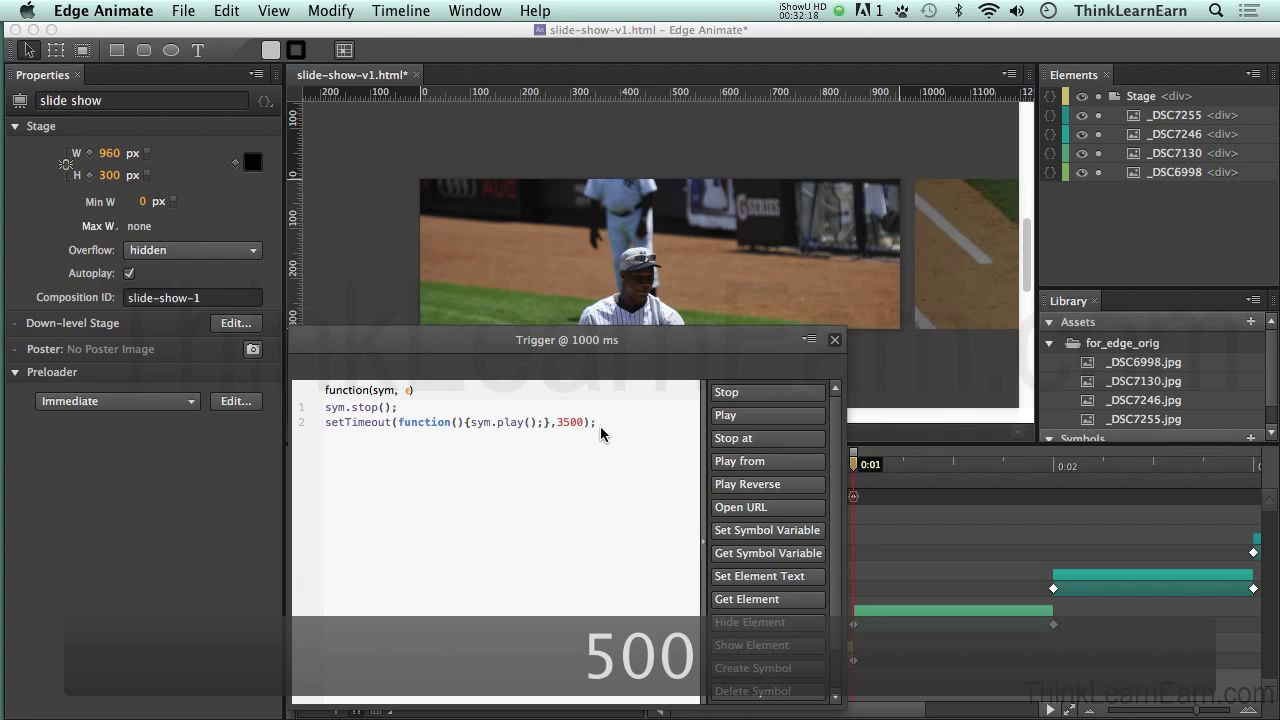
{"action": "left_click", "coordinate": [835, 341]}
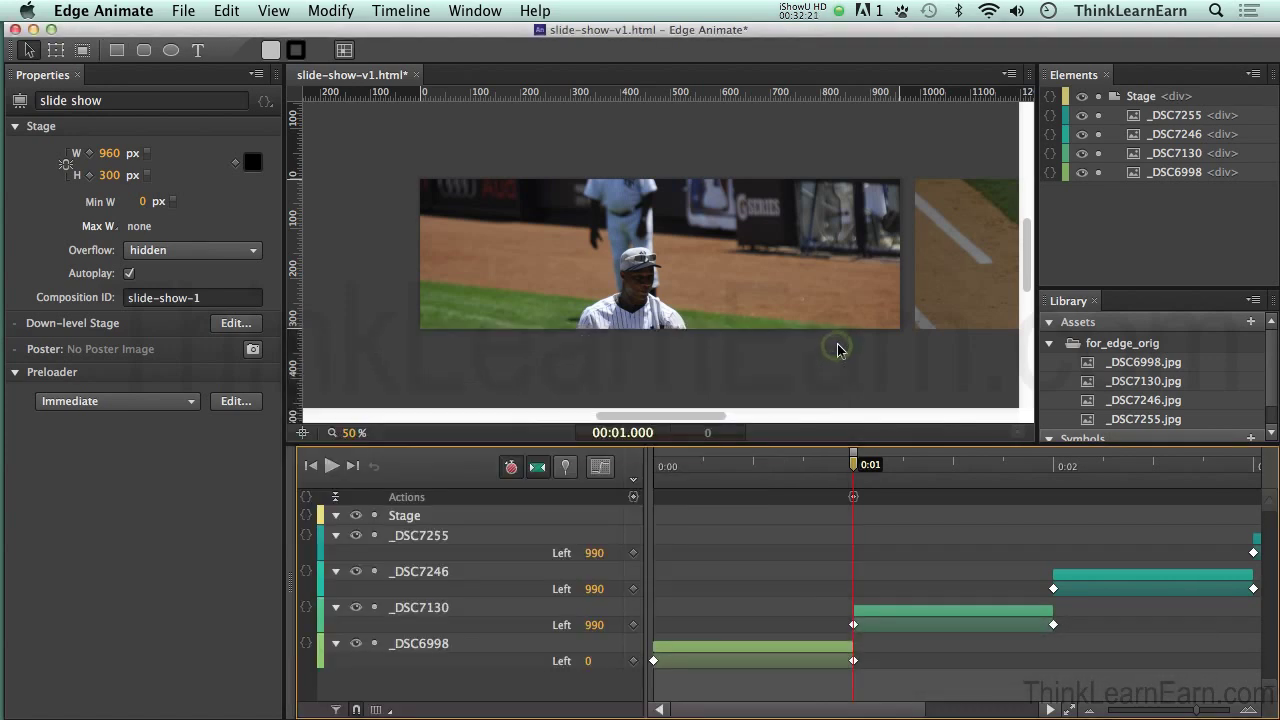
Step: Copy the trigger at 0:01 and paste it at 0:02 on the timeline
{"action": "left_click", "coordinate": [851, 497]}
{"action": "key", "text": "super+c"}
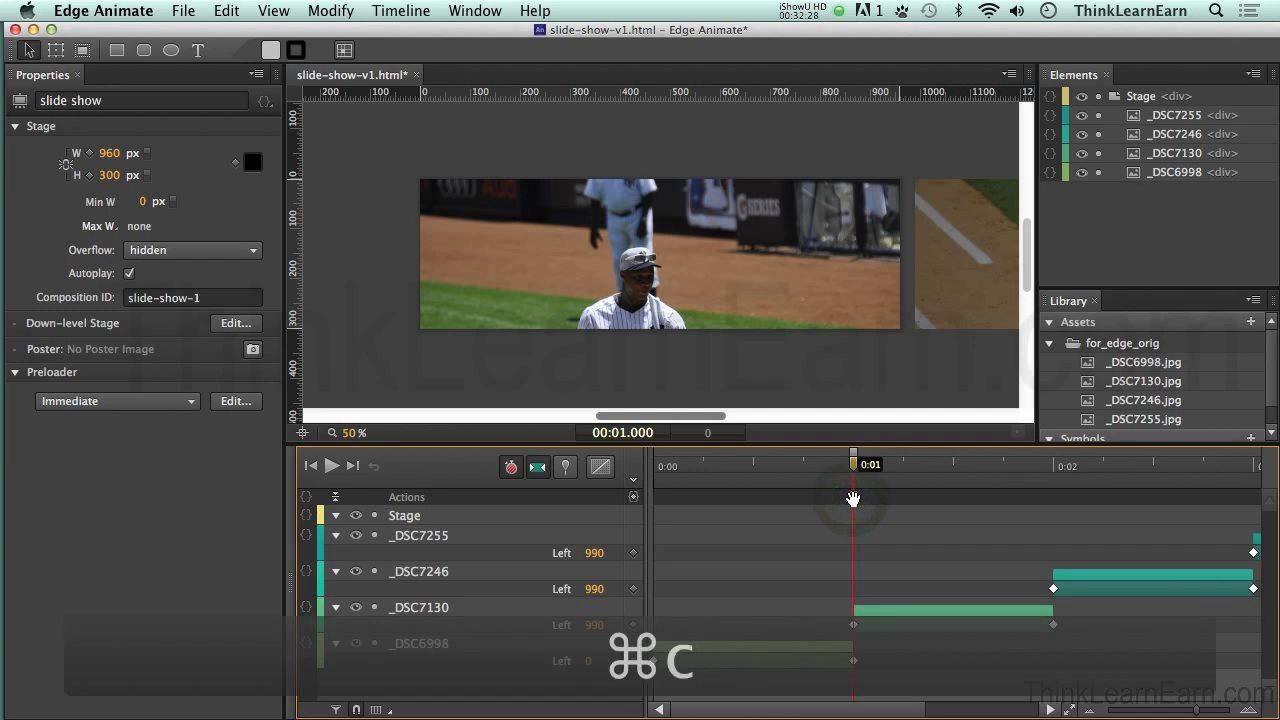
{"action": "left_click_drag", "start_coordinate": [853, 478], "coordinate": [1053, 510]}
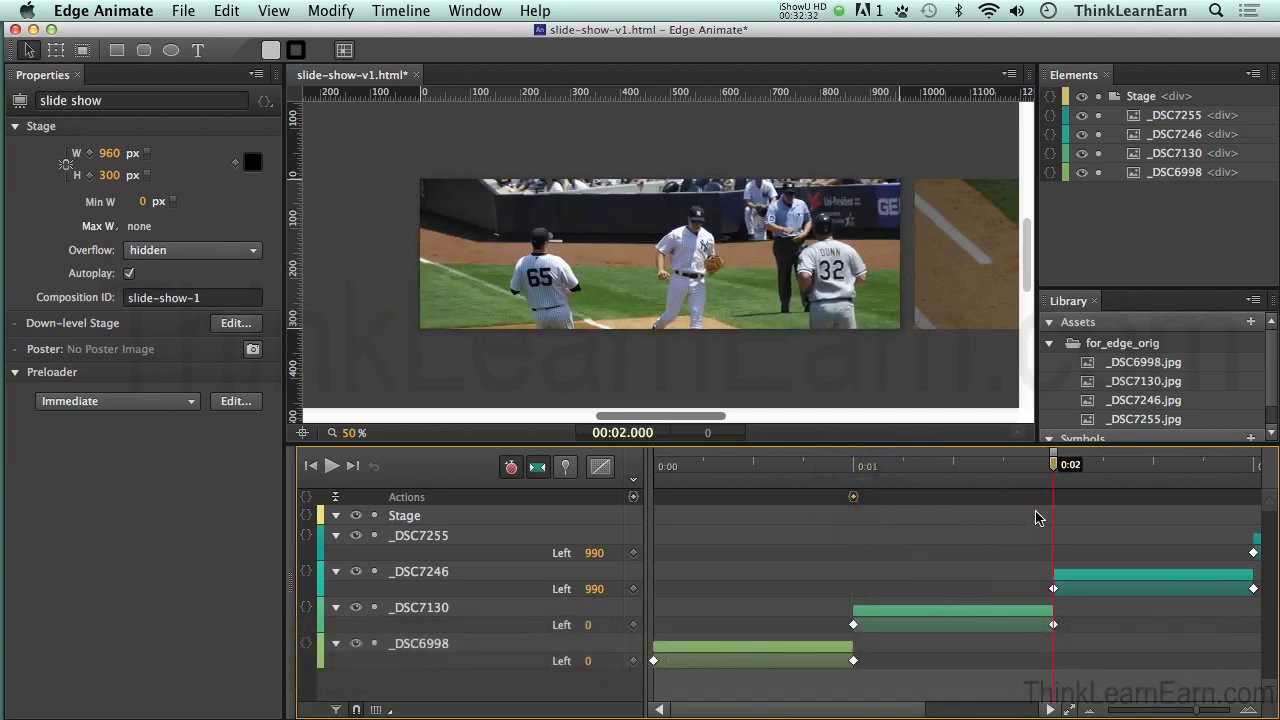
{"action": "key", "text": "super+v"}
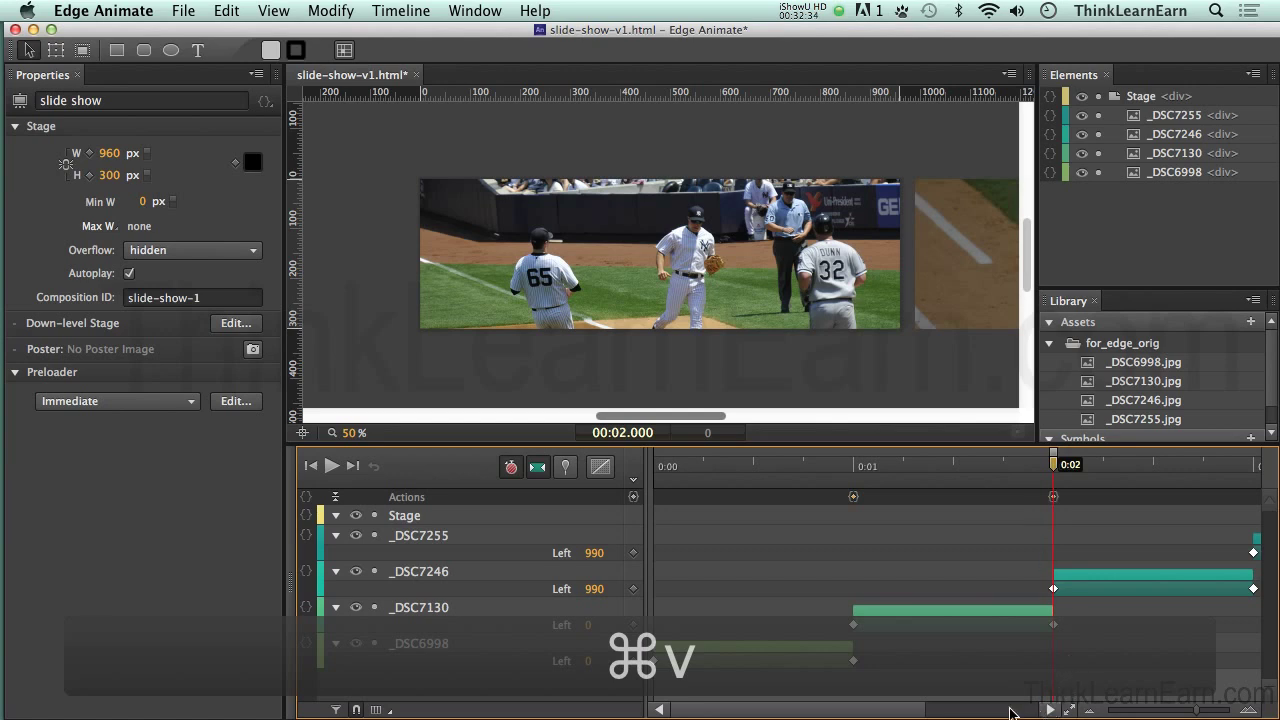
Step: Paste the copied trigger at 0:03 and at 0:04, the end of the _DSC7255 transition
{"action": "left_click", "coordinate": [1103, 465]}
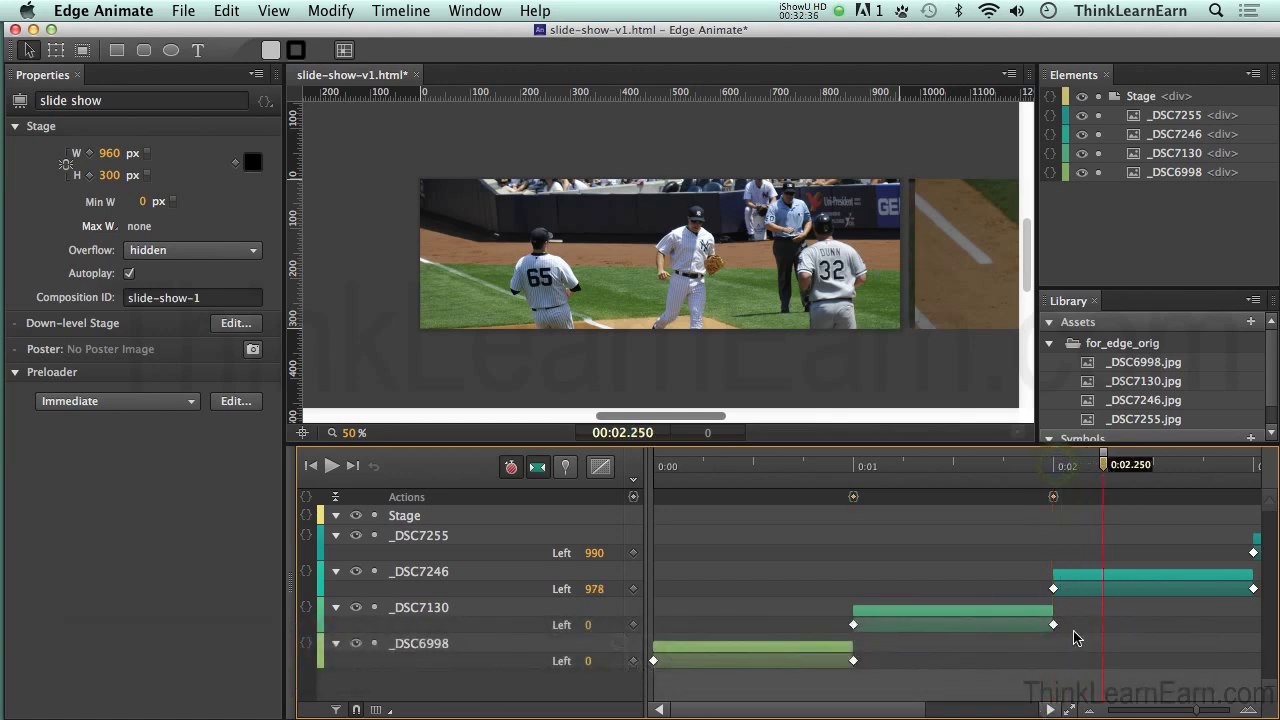
{"action": "left_click", "coordinate": [1049, 710]}
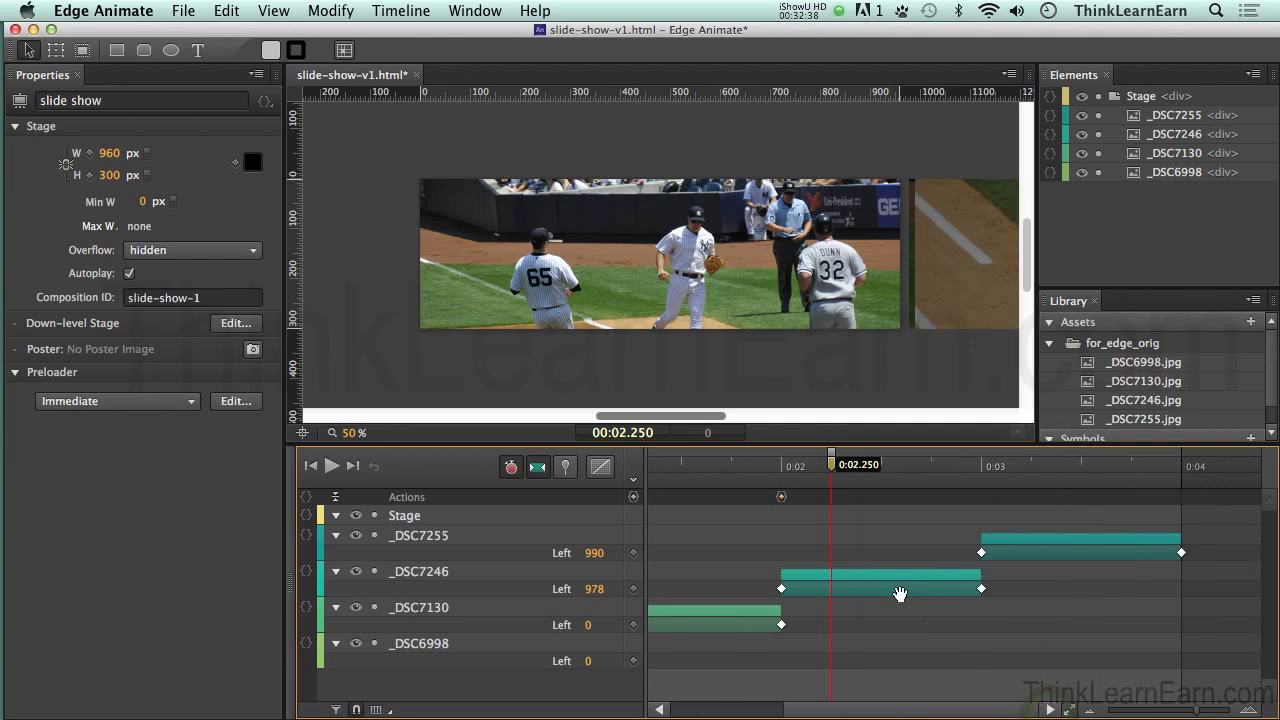
{"action": "left_click_drag", "start_coordinate": [830, 468], "coordinate": [1182, 466]}
{"action": "key", "text": "super+v"}
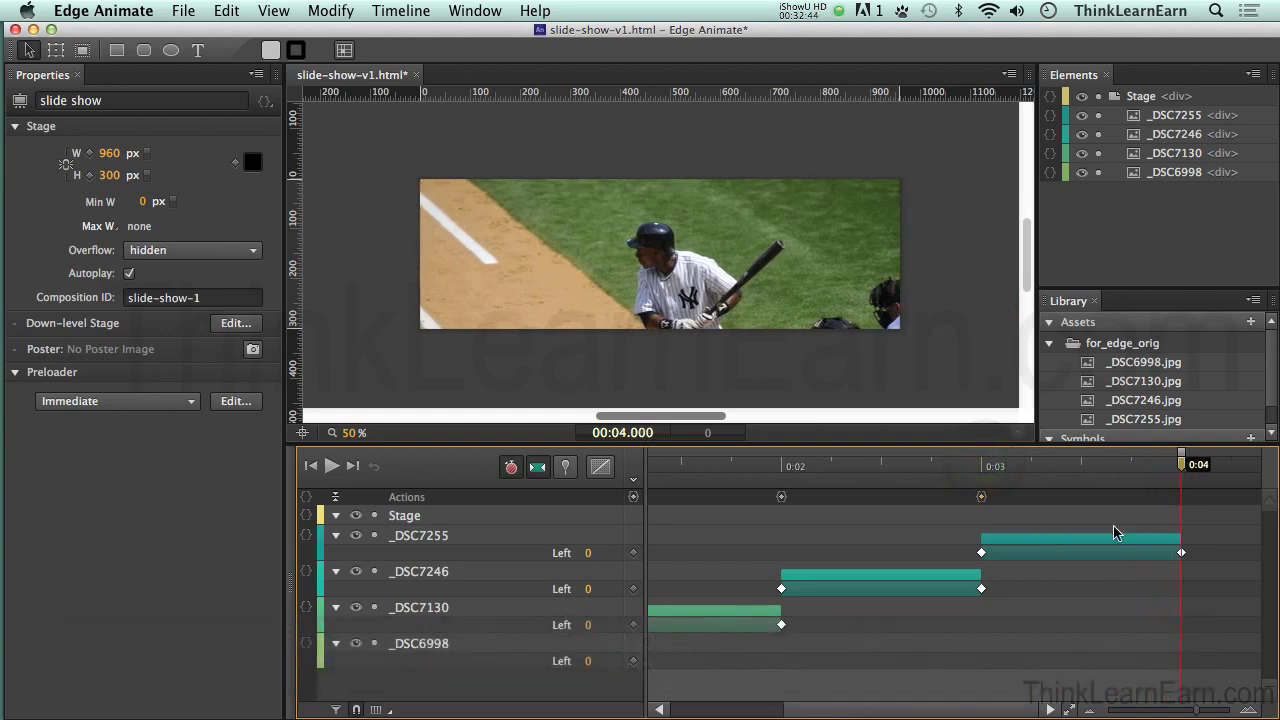
{"action": "key", "text": "super+v"}
Step: Save the composition and preview the timed slide show in the browser
{"action": "key", "text": "super+s"}
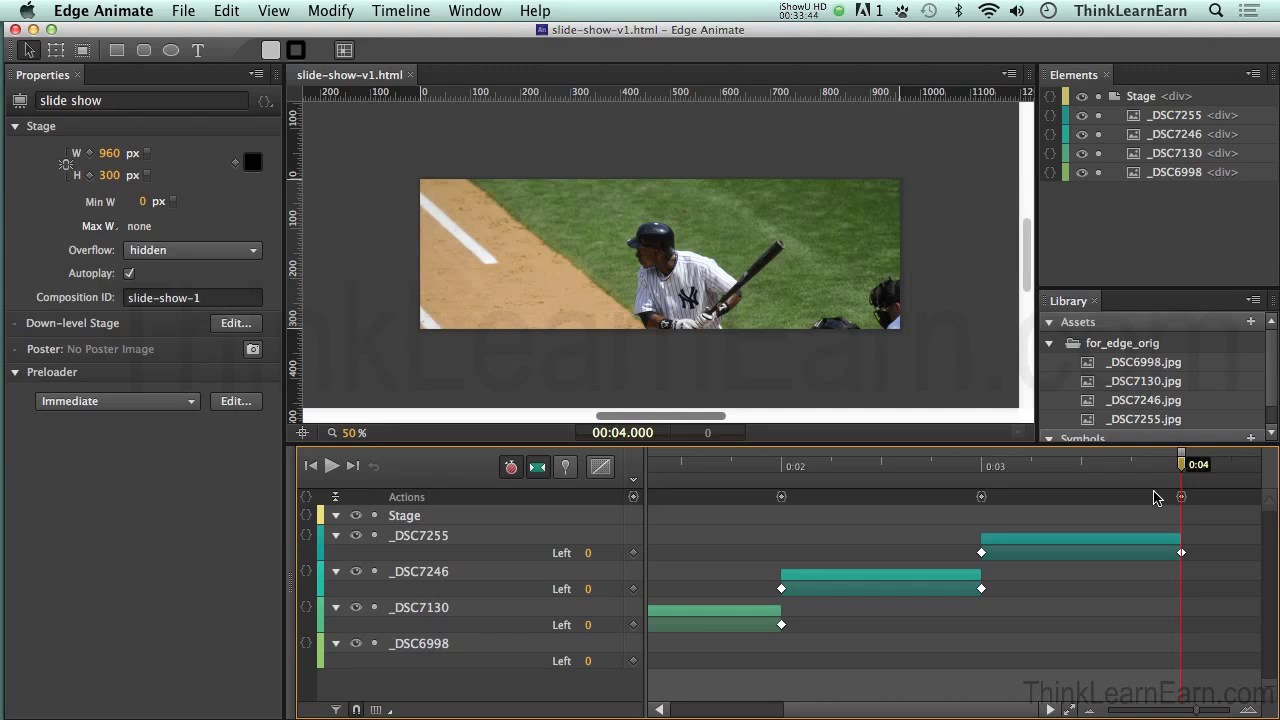
{"action": "key", "text": "super+Return"}
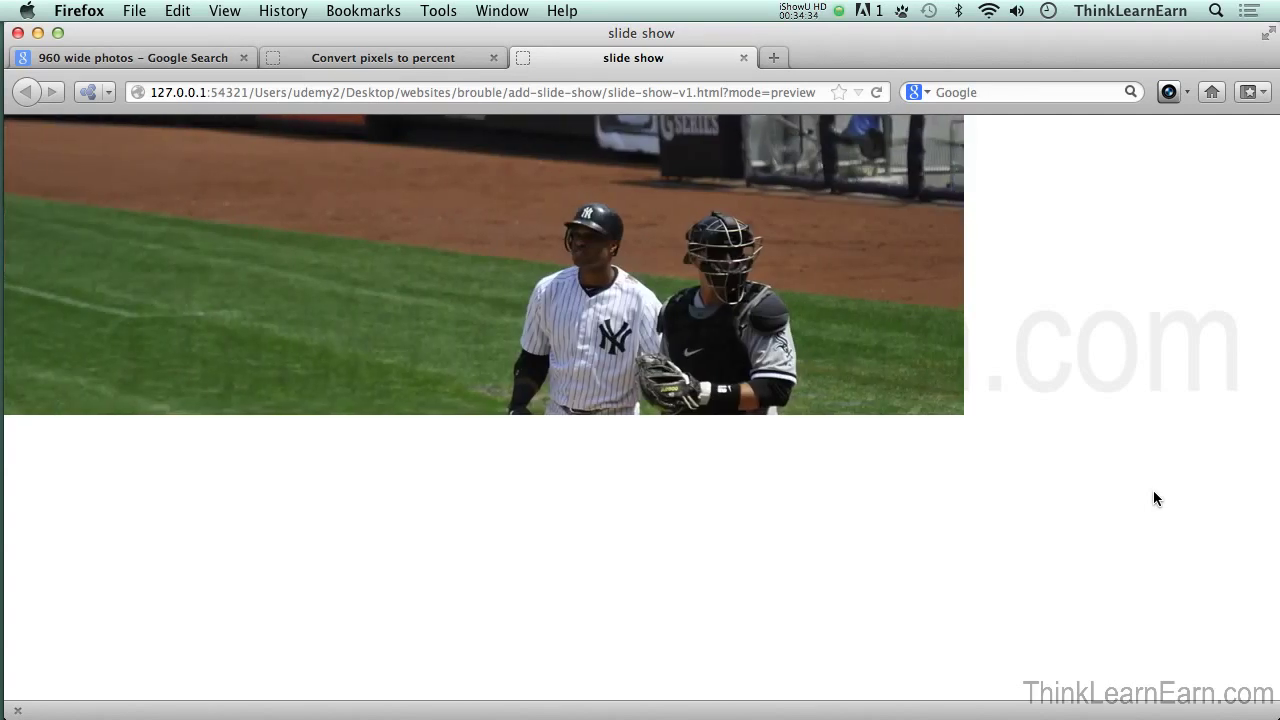
Step: Switch to Dreamweaver and open slide-show-v1.html from the add-slide-show folder, with its files sorted by date modified
{"action": "key", "text": "super+Tab"}
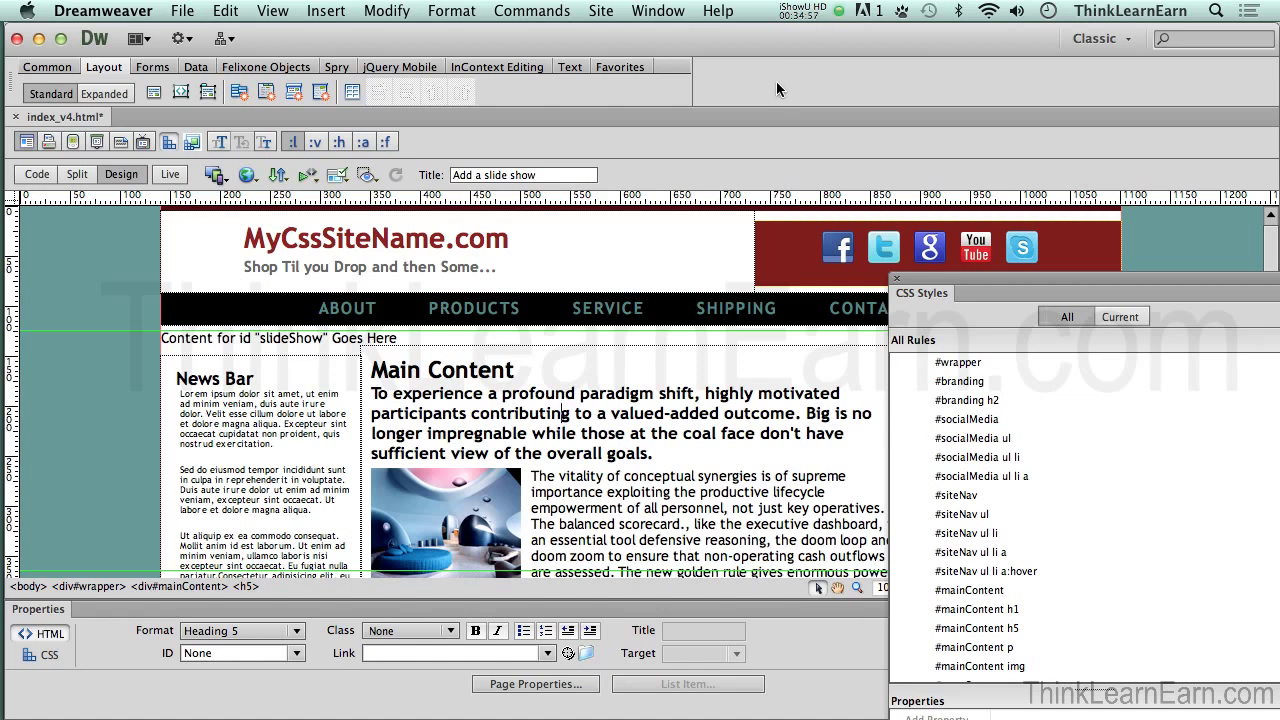
{"action": "key", "text": "super+o"}
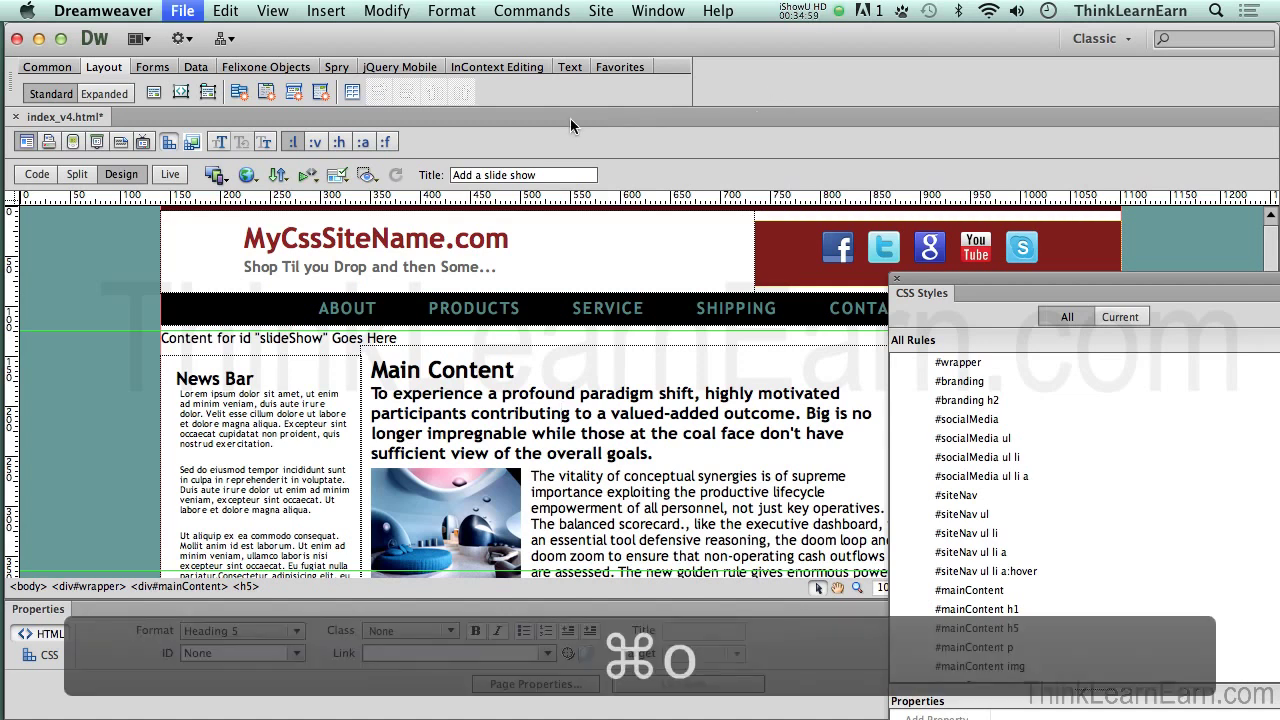
{"action": "left_click", "coordinate": [815, 157]}
{"action": "left_click", "coordinate": [815, 157]}
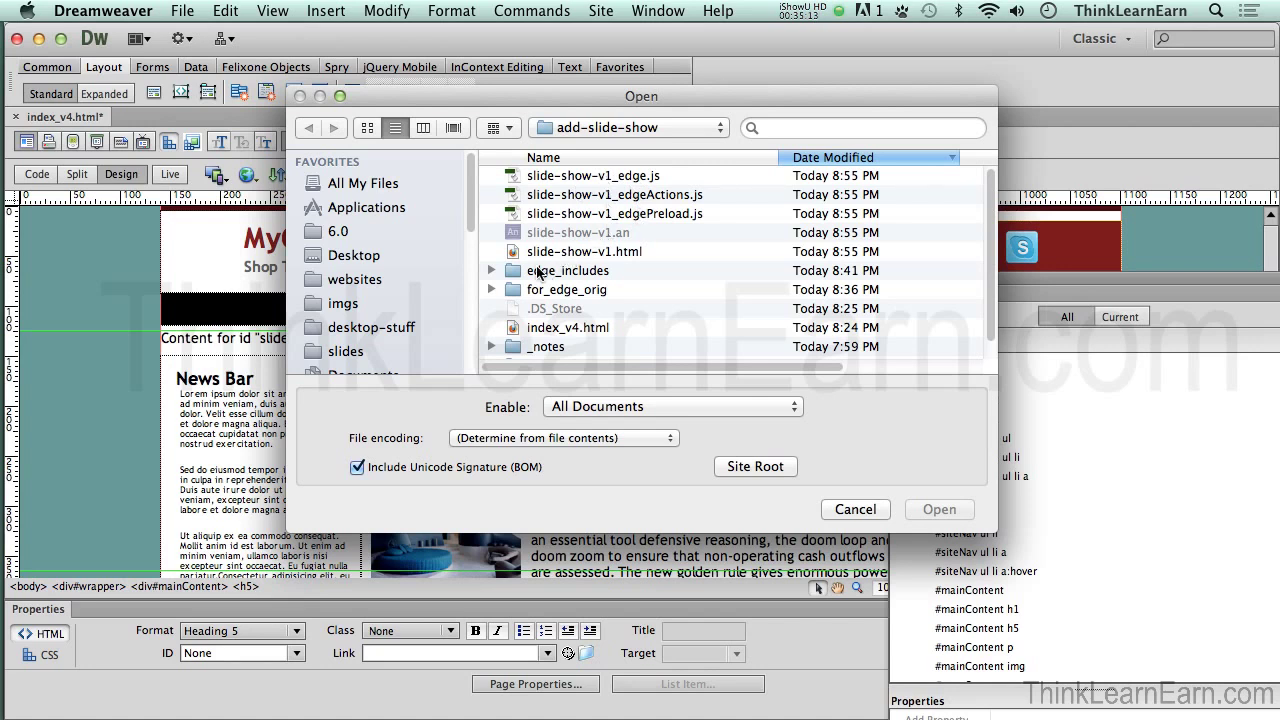
{"action": "left_click", "coordinate": [491, 270]}
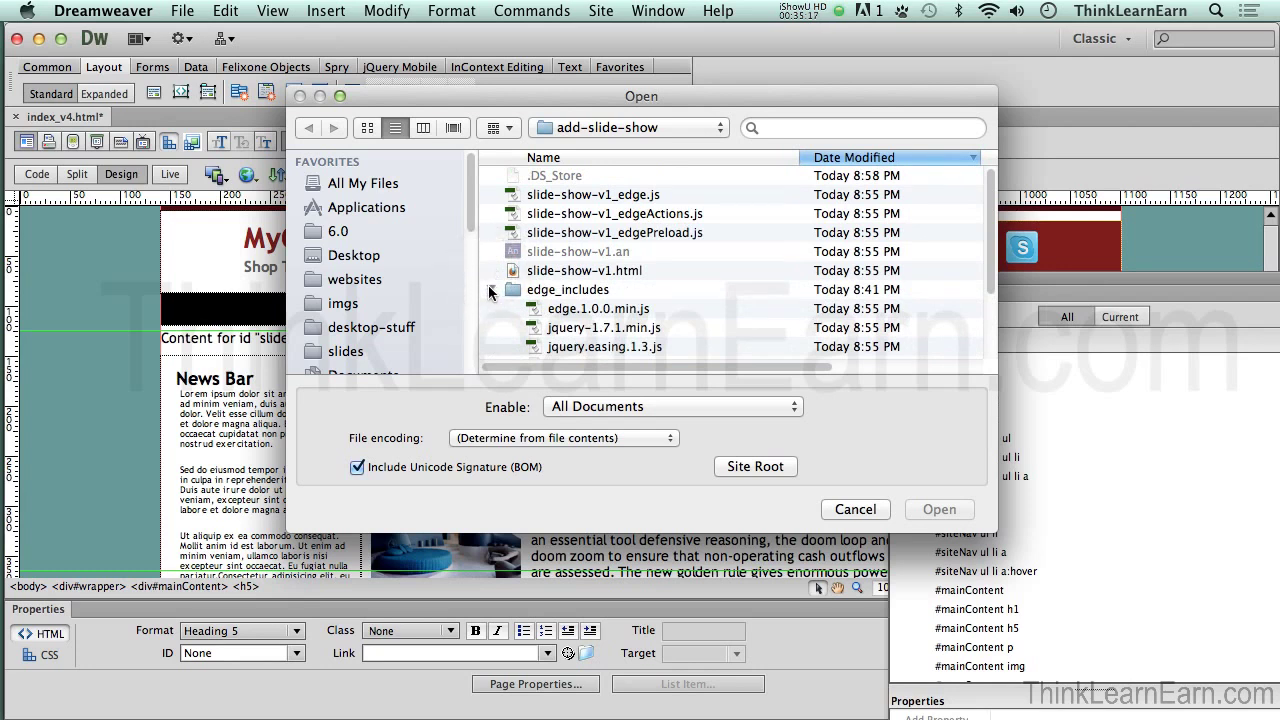
{"action": "left_click", "coordinate": [491, 290]}
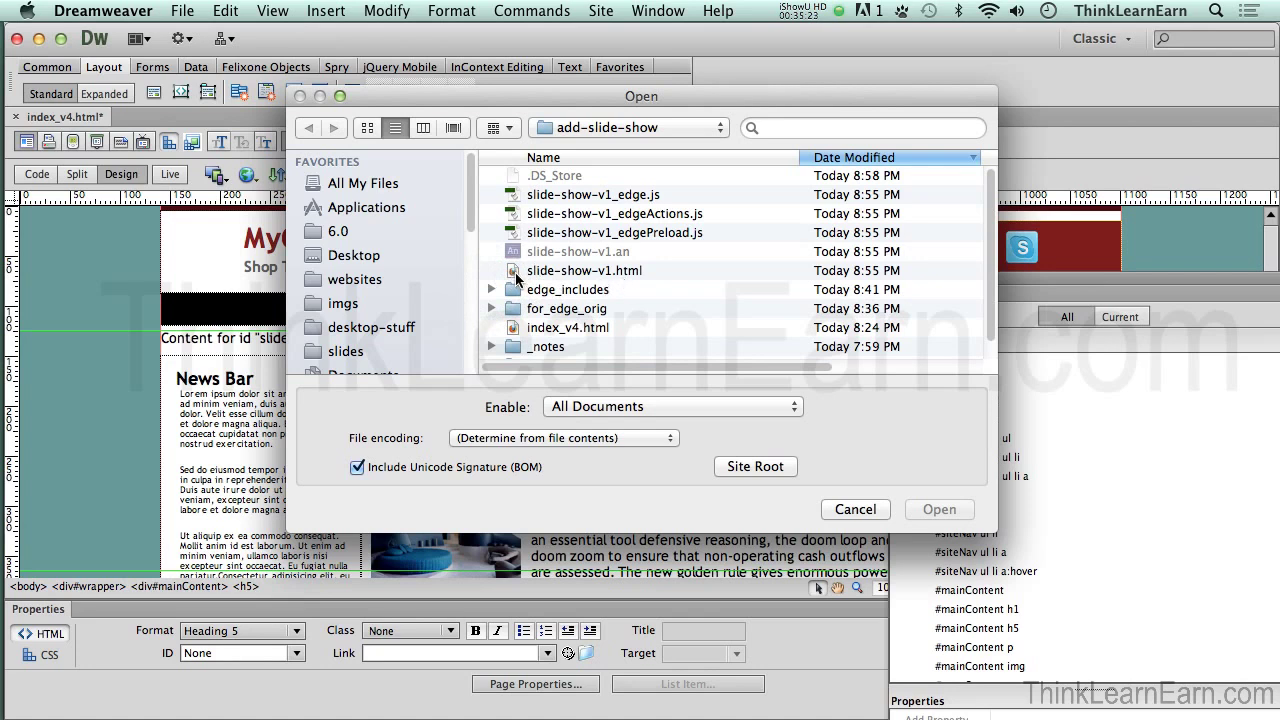
{"action": "left_click", "coordinate": [515, 272]}
{"action": "left_click", "coordinate": [952, 519]}
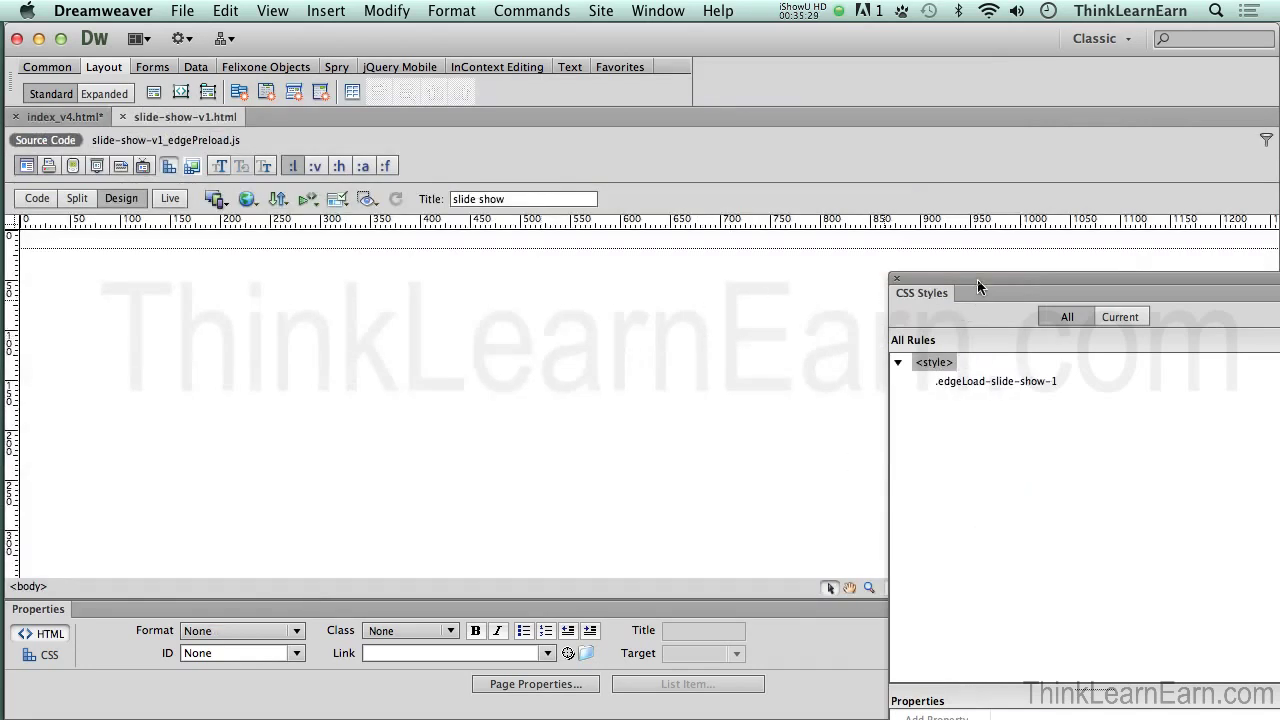
Step: Preview slide-show-v1.html in Live view with the CSS Styles panel moved off the photos, and return to the normal Design view
{"action": "left_click_drag", "start_coordinate": [977, 279], "coordinate": [799, 253]}
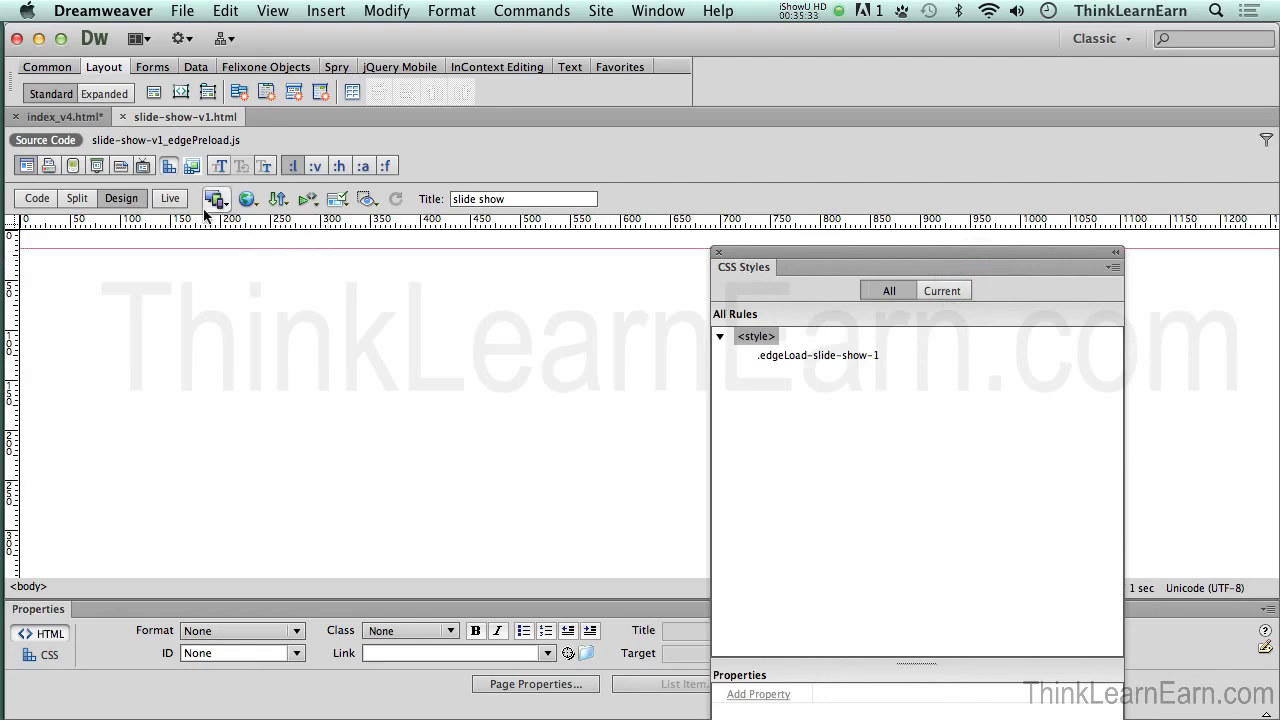
{"action": "left_click", "coordinate": [174, 199]}
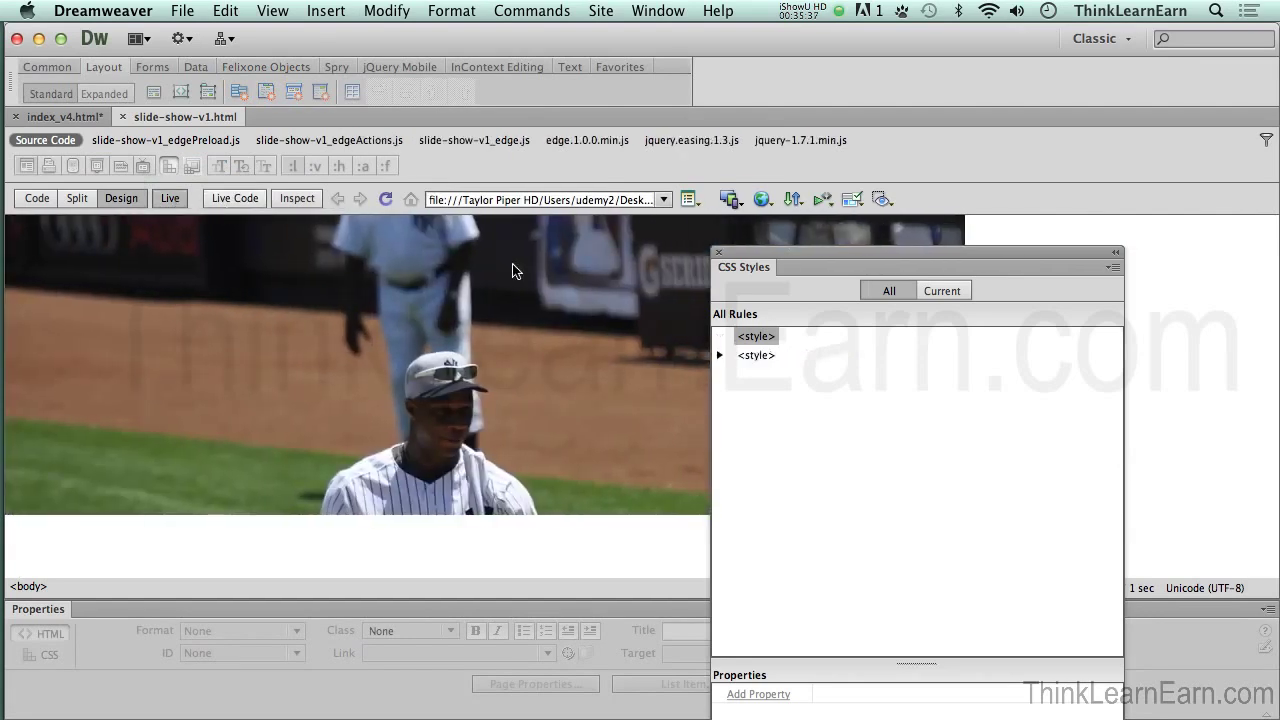
{"action": "left_click_drag", "start_coordinate": [764, 251], "coordinate": [948, 260]}
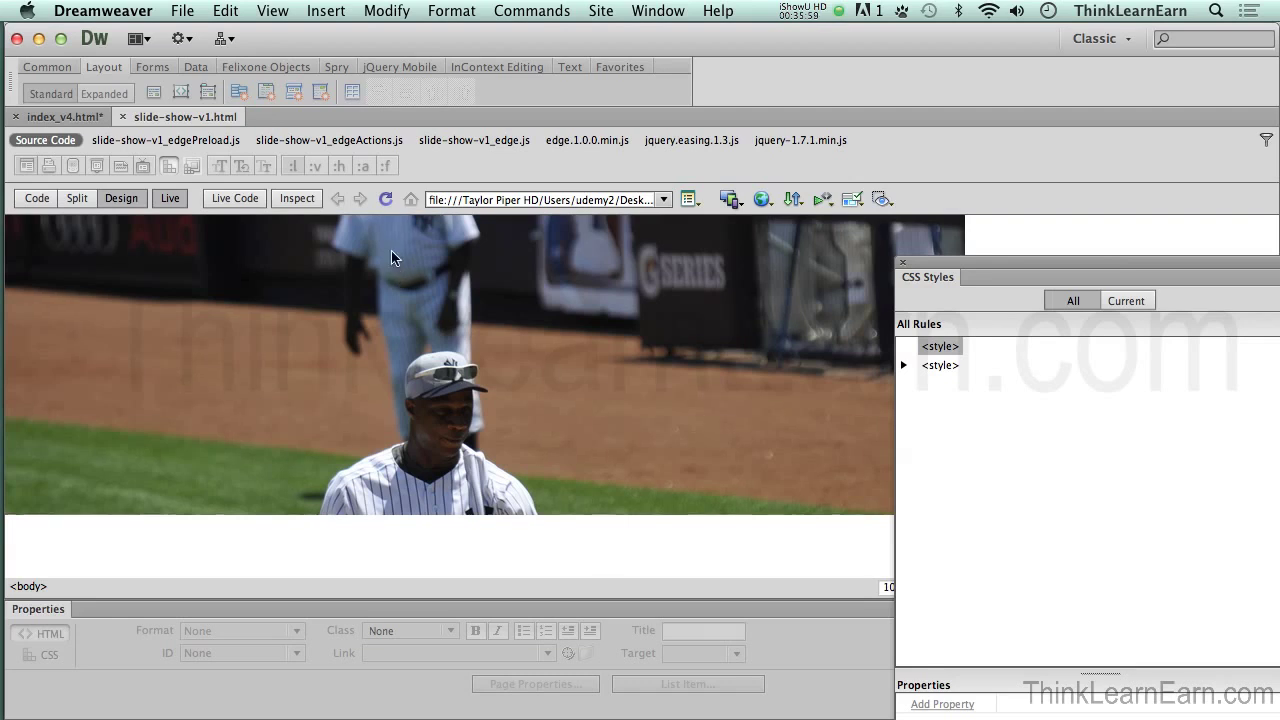
{"action": "left_click", "coordinate": [183, 202]}
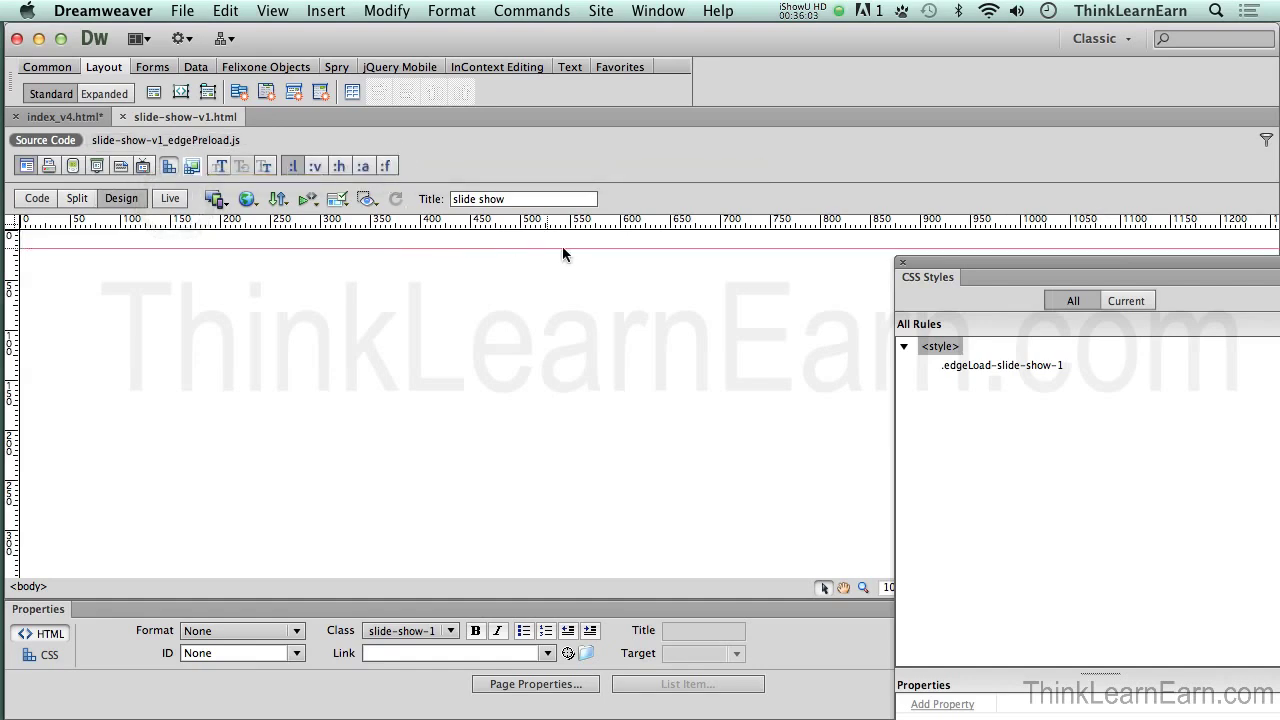
Step: Show the source code of slide-show-v1.html and copy its block from the Adobe Edge Runtime comment through the Adobe Edge Runtime End comment
{"action": "left_click", "coordinate": [43, 202]}
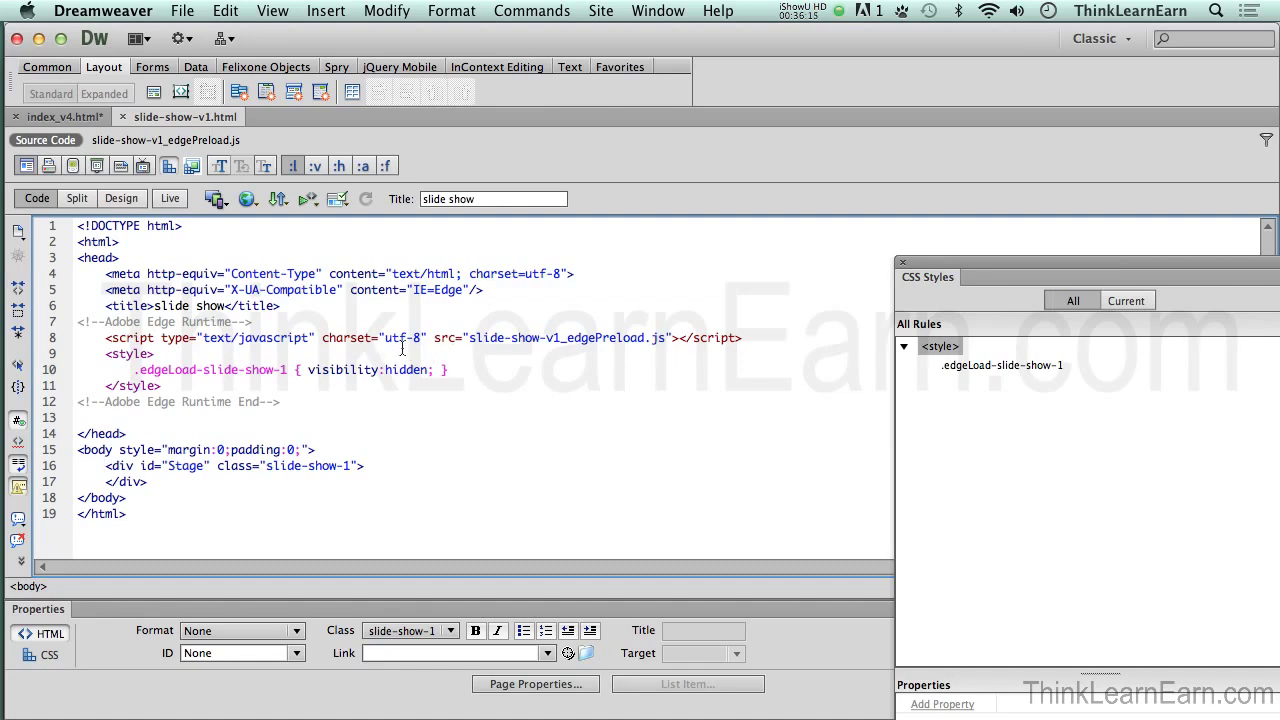
{"action": "left_click_drag", "start_coordinate": [1060, 264], "coordinate": [1002, 242]}
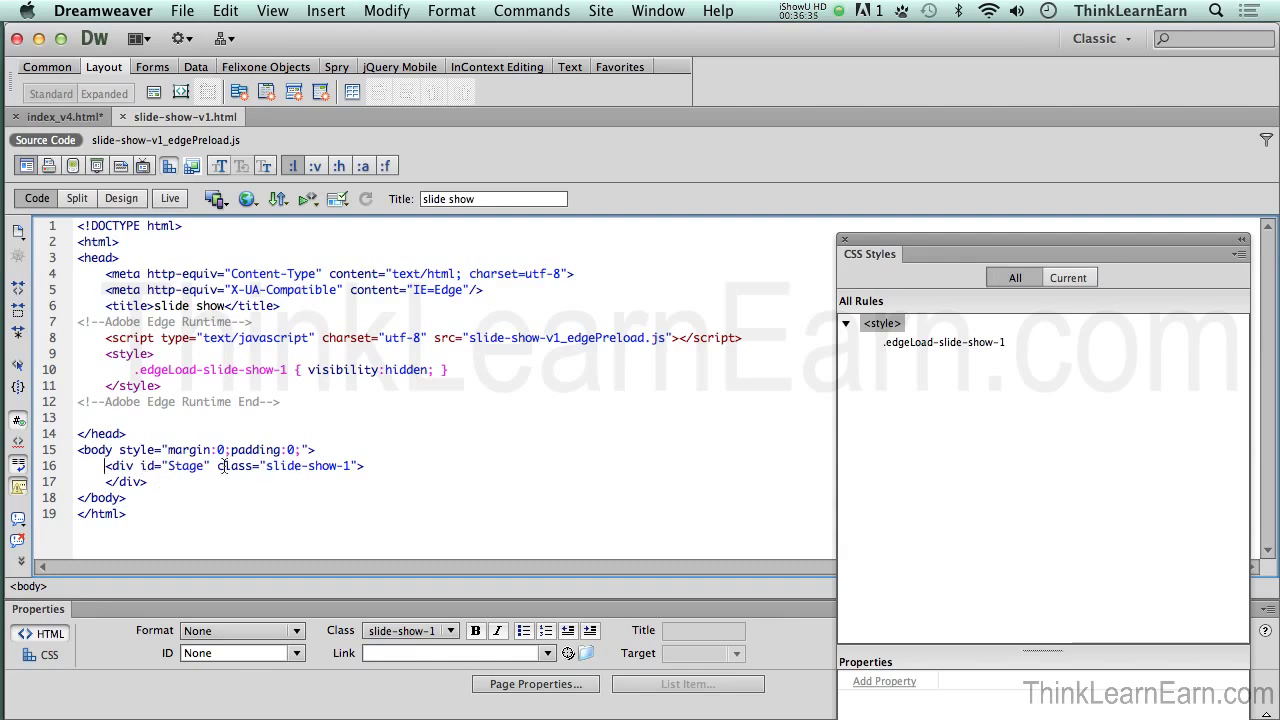
{"action": "left_click_drag", "start_coordinate": [265, 466], "coordinate": [350, 466]}
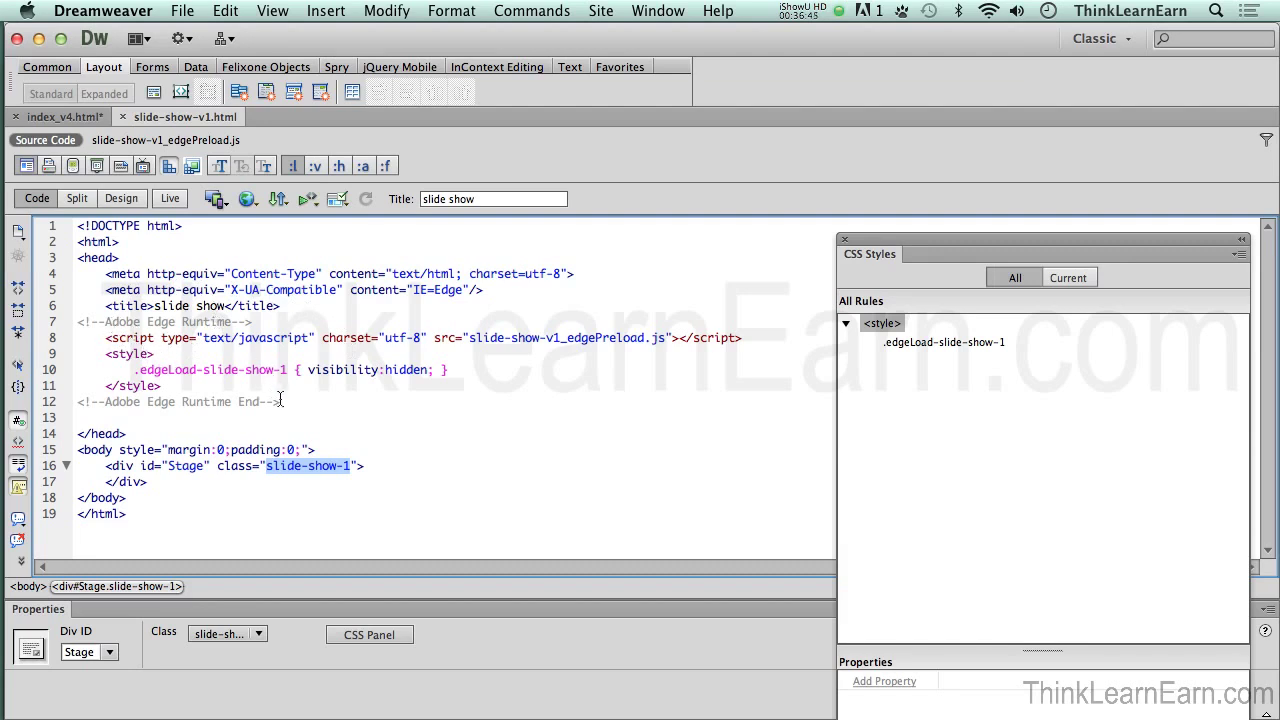
{"action": "left_click", "coordinate": [307, 465]}
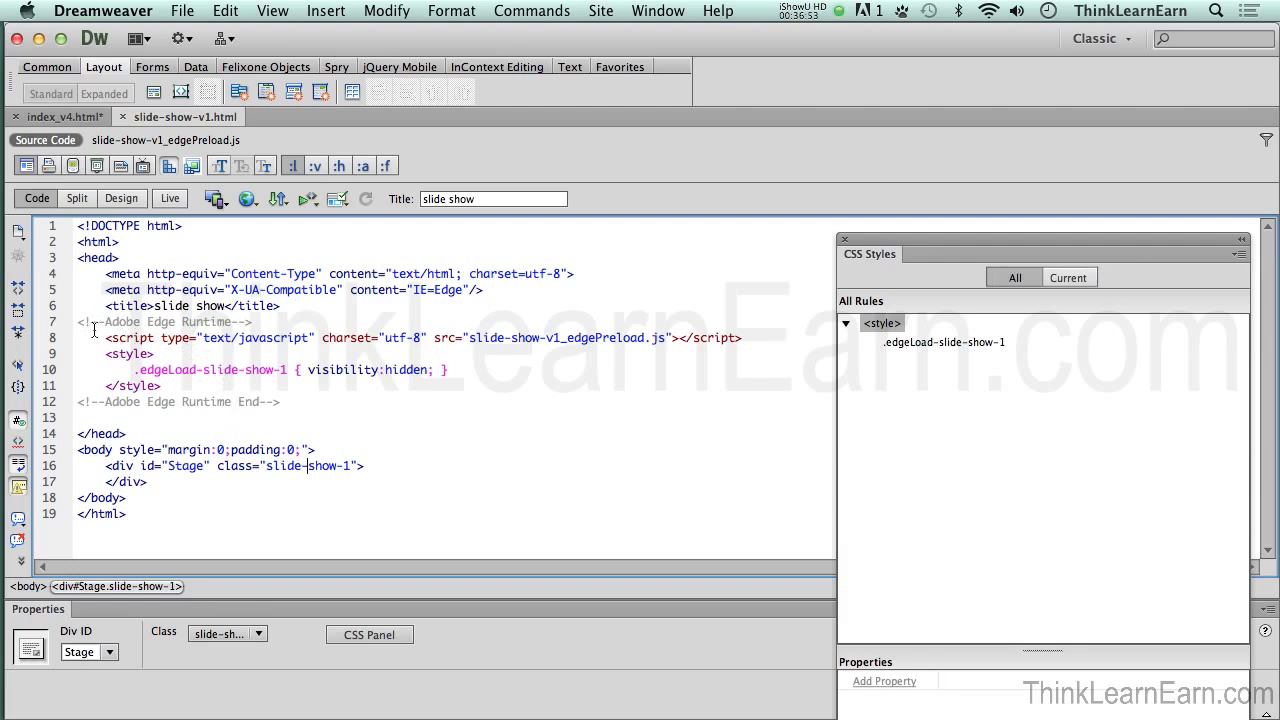
{"action": "left_click_drag", "start_coordinate": [78, 322], "coordinate": [290, 405]}
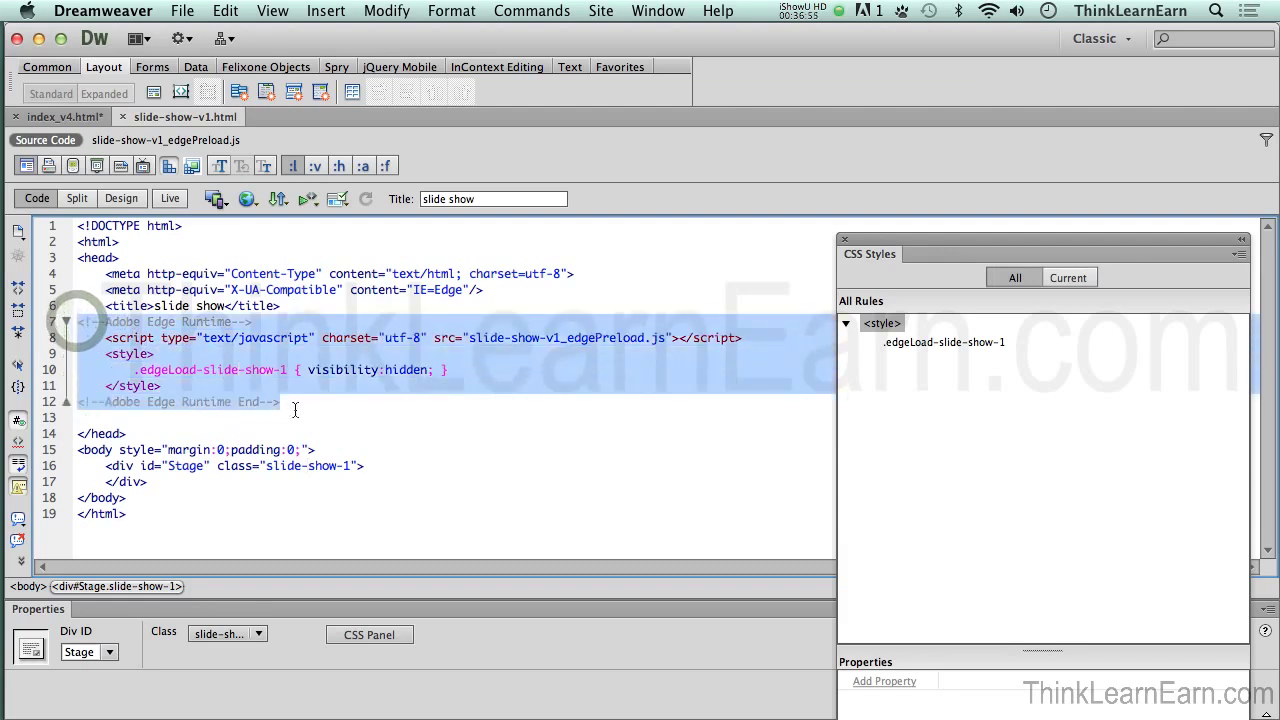
{"action": "key", "text": "super+c"}
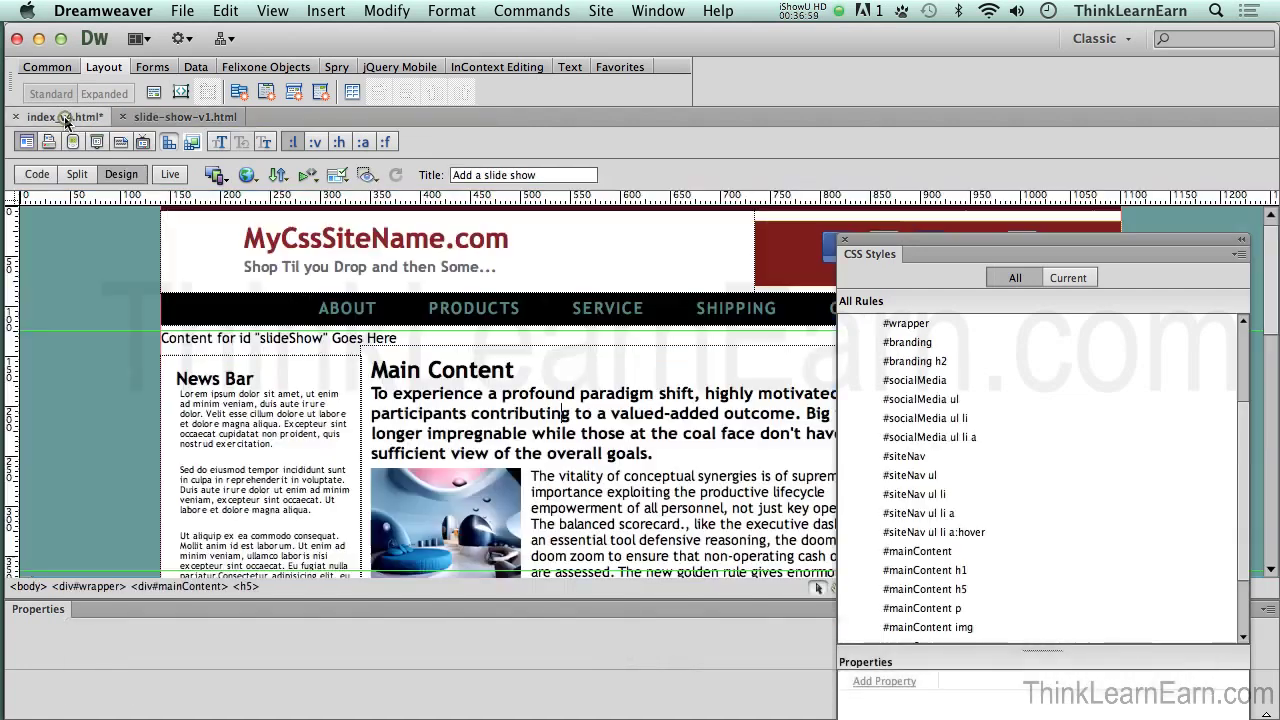
Step: Paste the Edge Runtime block into the source code of index_v4.html, between the closing style and head tags
{"action": "left_click", "coordinate": [65, 119]}
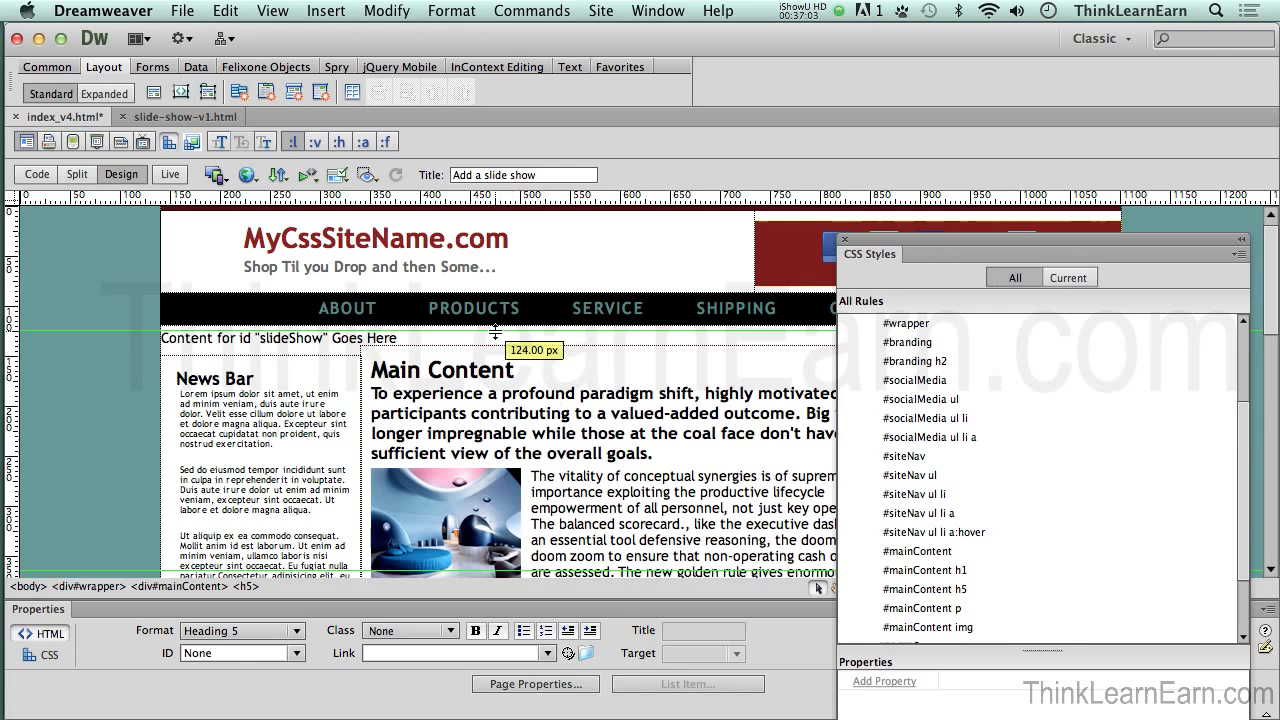
{"action": "left_click", "coordinate": [37, 175]}
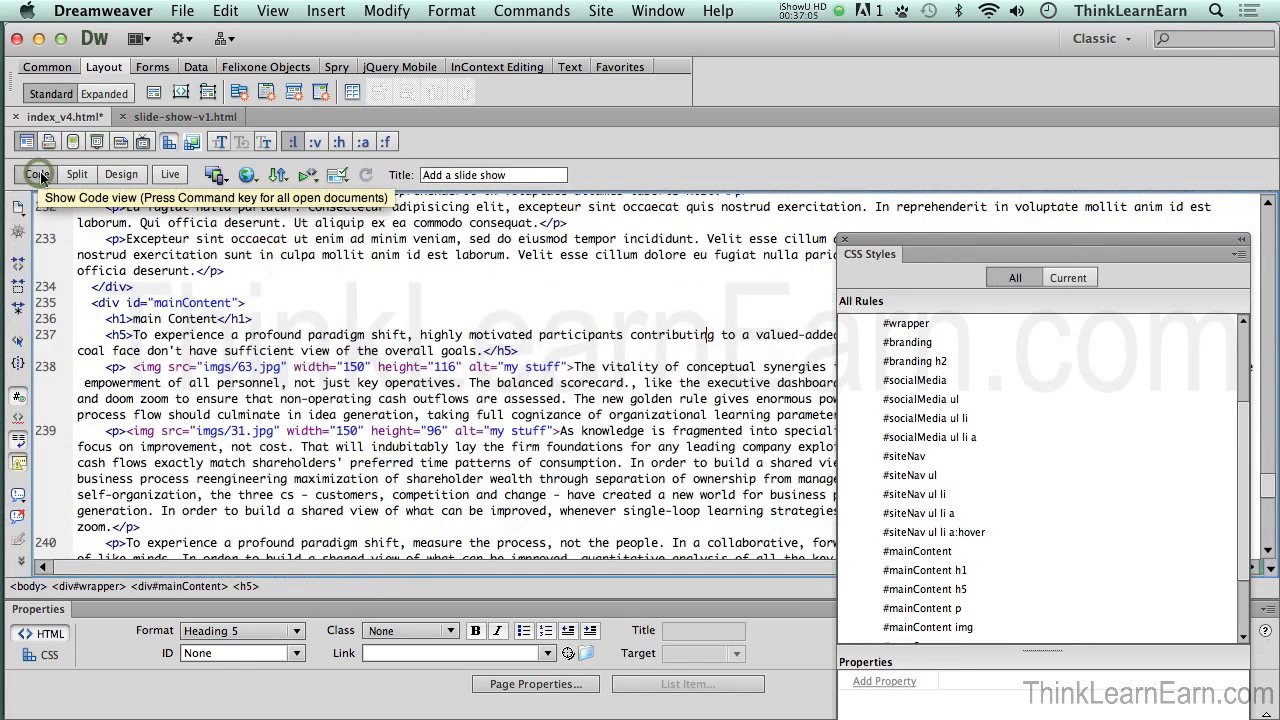
{"action": "left_click_drag", "start_coordinate": [1272, 493], "coordinate": [1173, 422]}
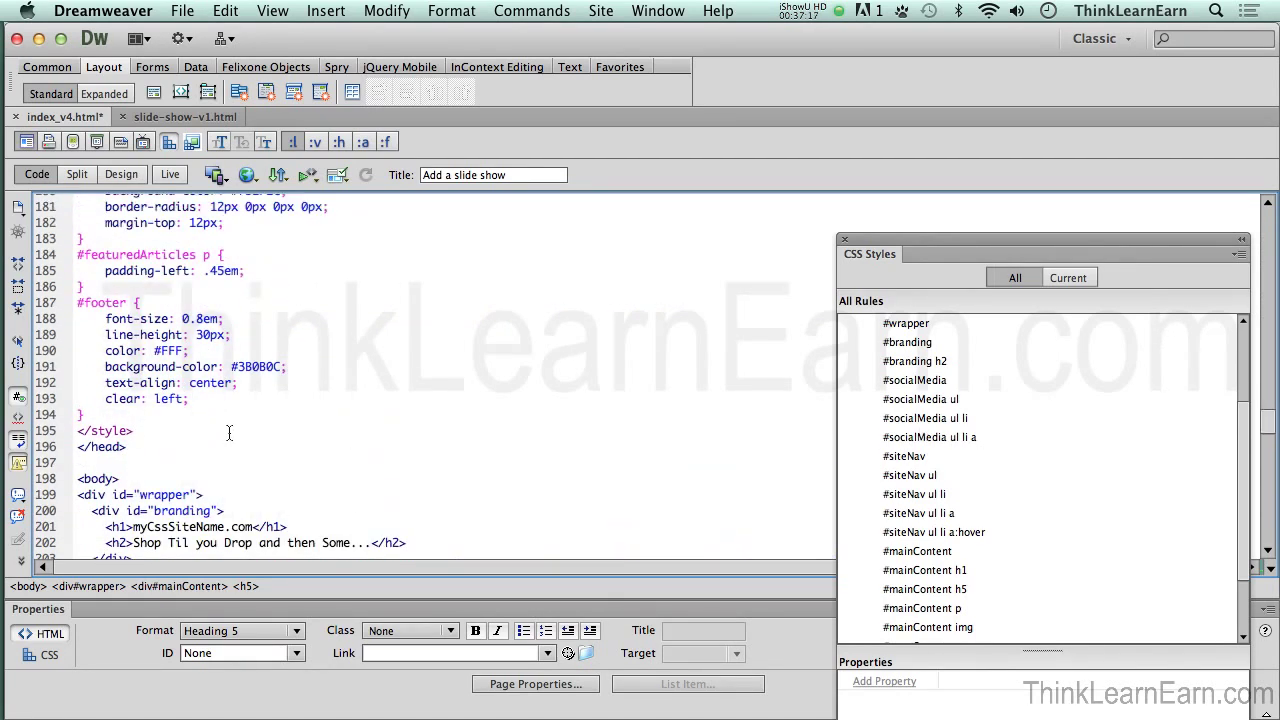
{"action": "left_click", "coordinate": [157, 425]}
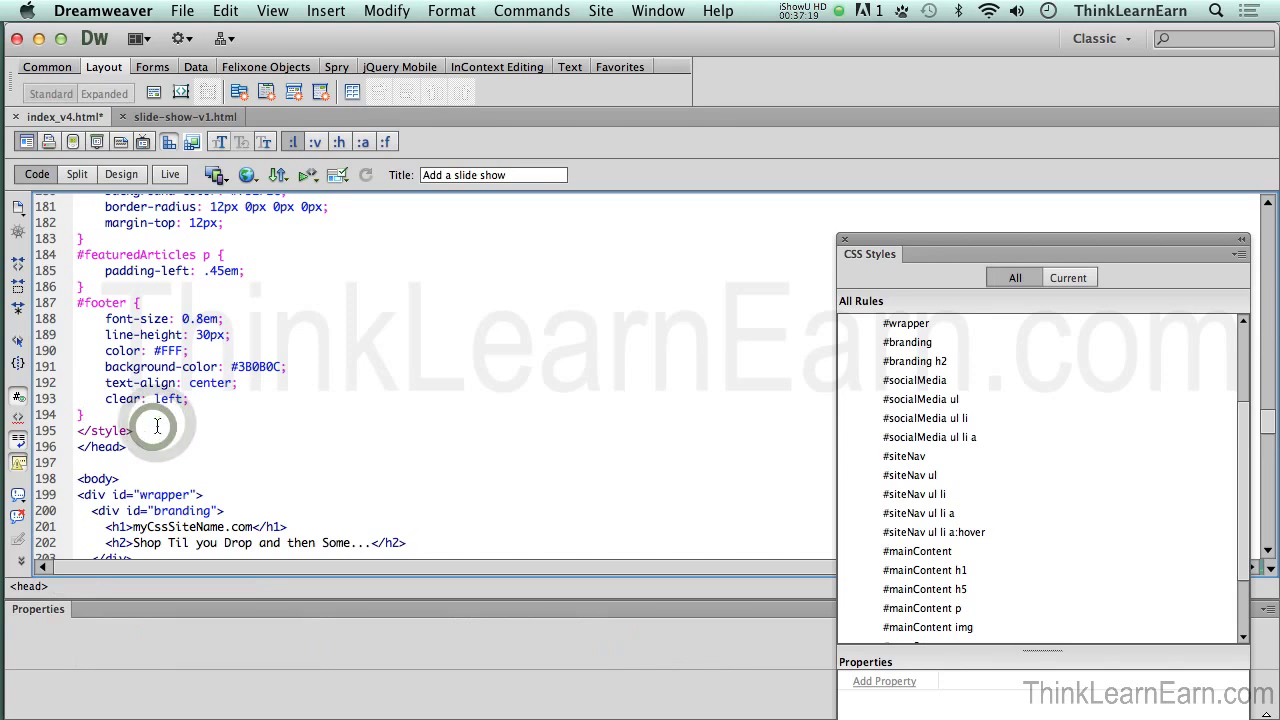
{"action": "key", "text": "super+v"}
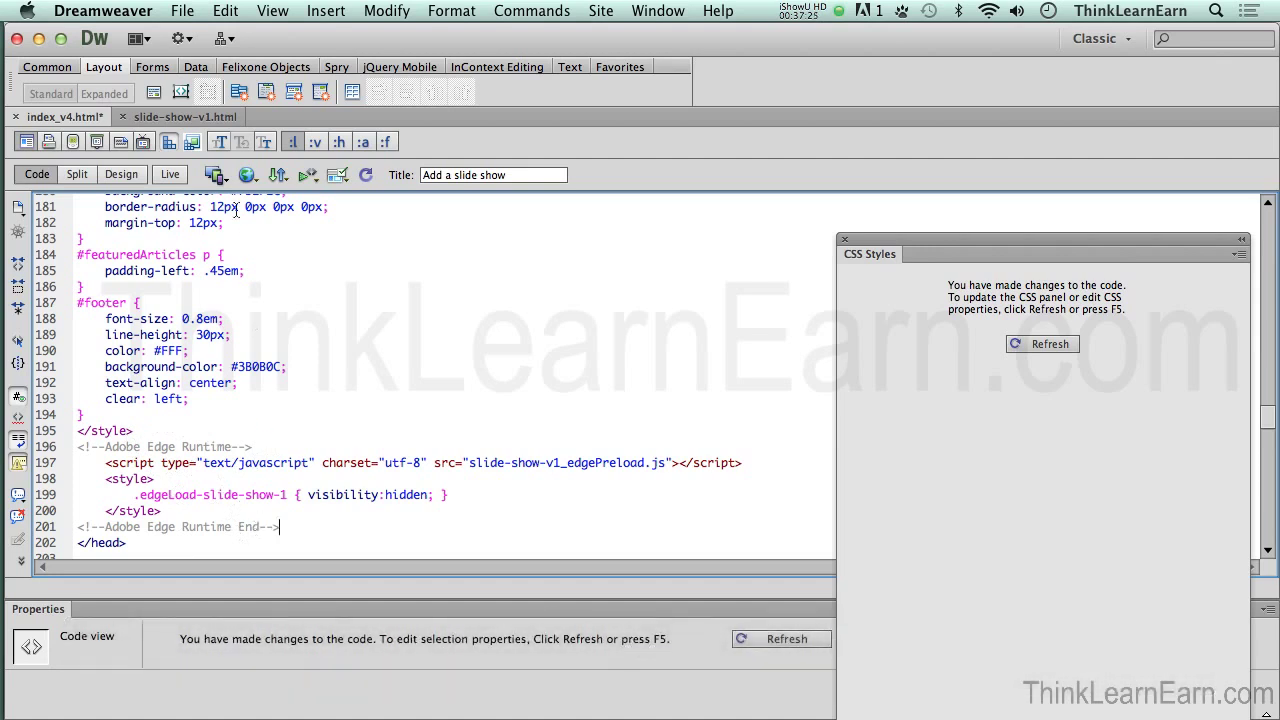
Step: Copy the Stage div with the class slide-show-1, including its closing tag, from the body of slide-show-v1.html
{"action": "left_click", "coordinate": [208, 117]}
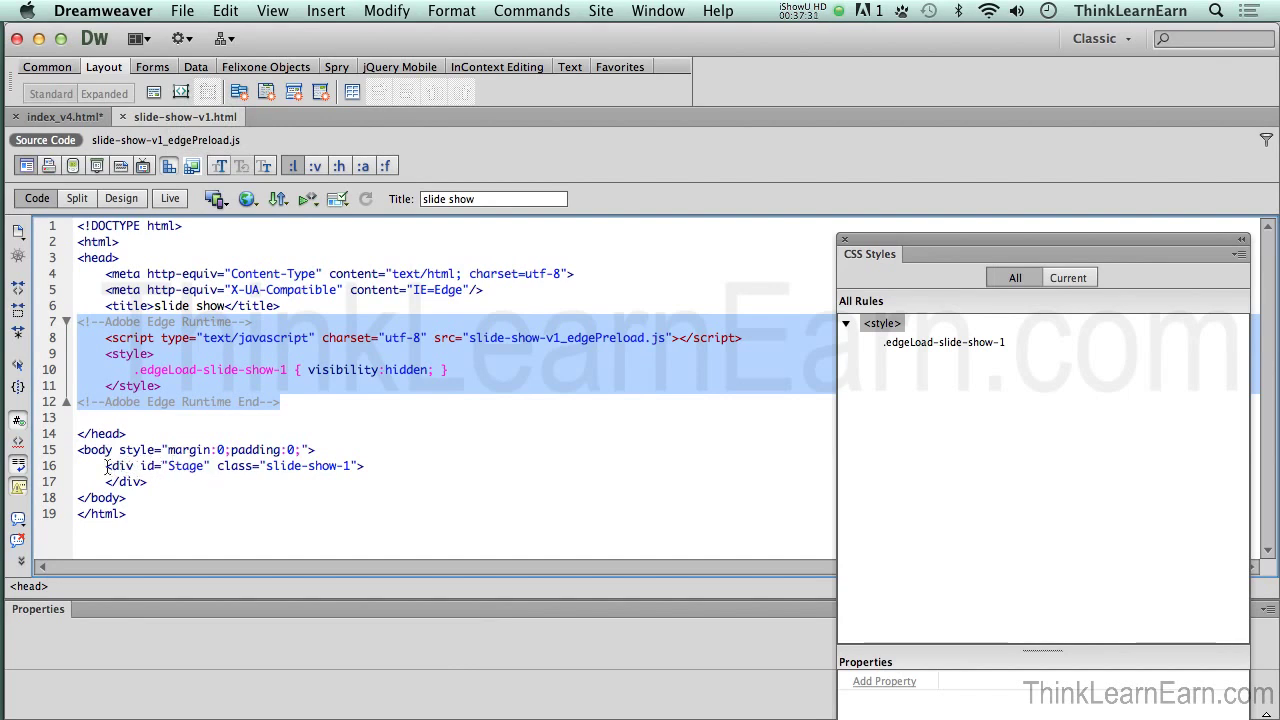
{"action": "left_click_drag", "start_coordinate": [103, 467], "coordinate": [147, 483]}
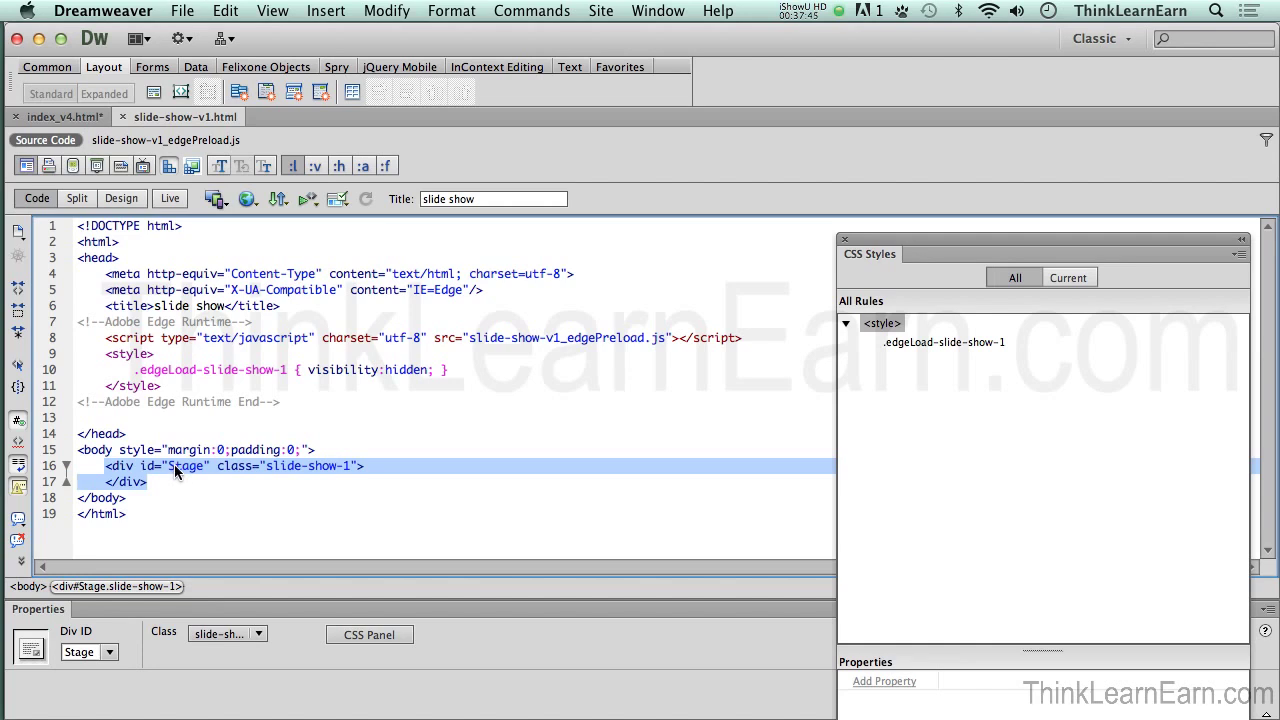
{"action": "key", "text": "super+c"}
Step: Replace the placeholder text inside the slideShow section of index_v4.html with the copied Stage div, keeping the section tags
{"action": "left_click", "coordinate": [89, 121]}
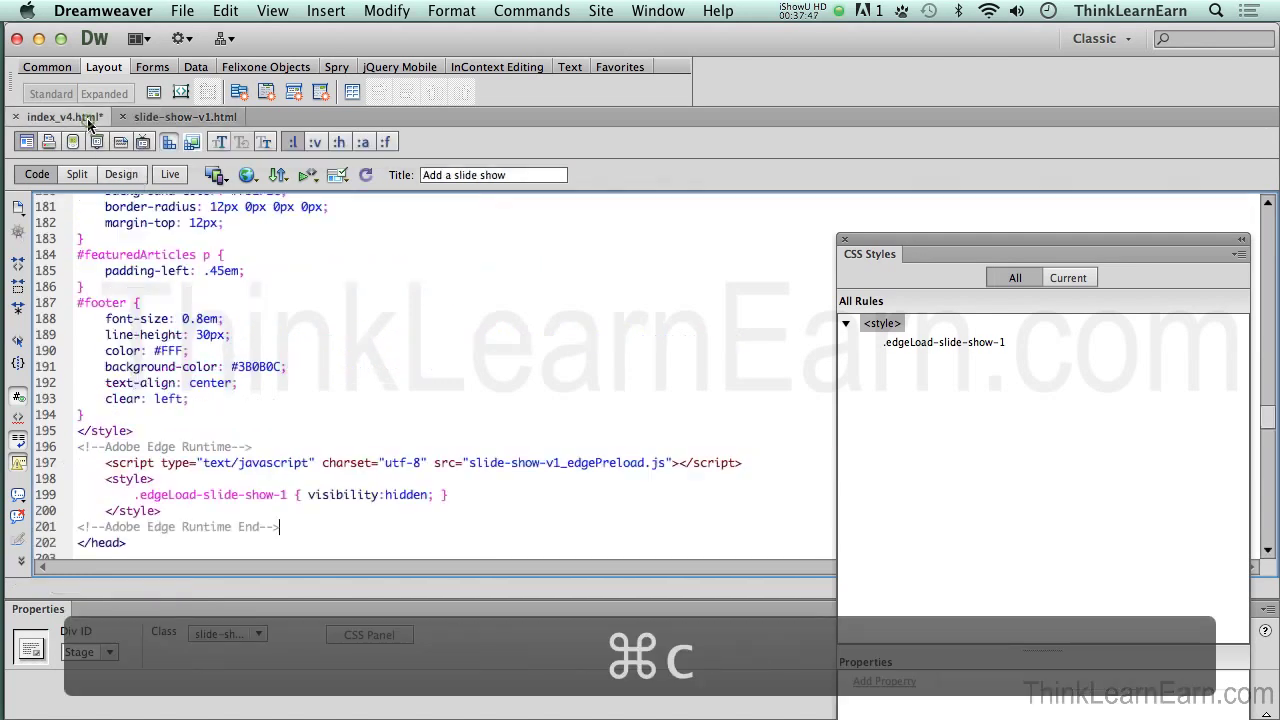
{"action": "left_click", "coordinate": [130, 176]}
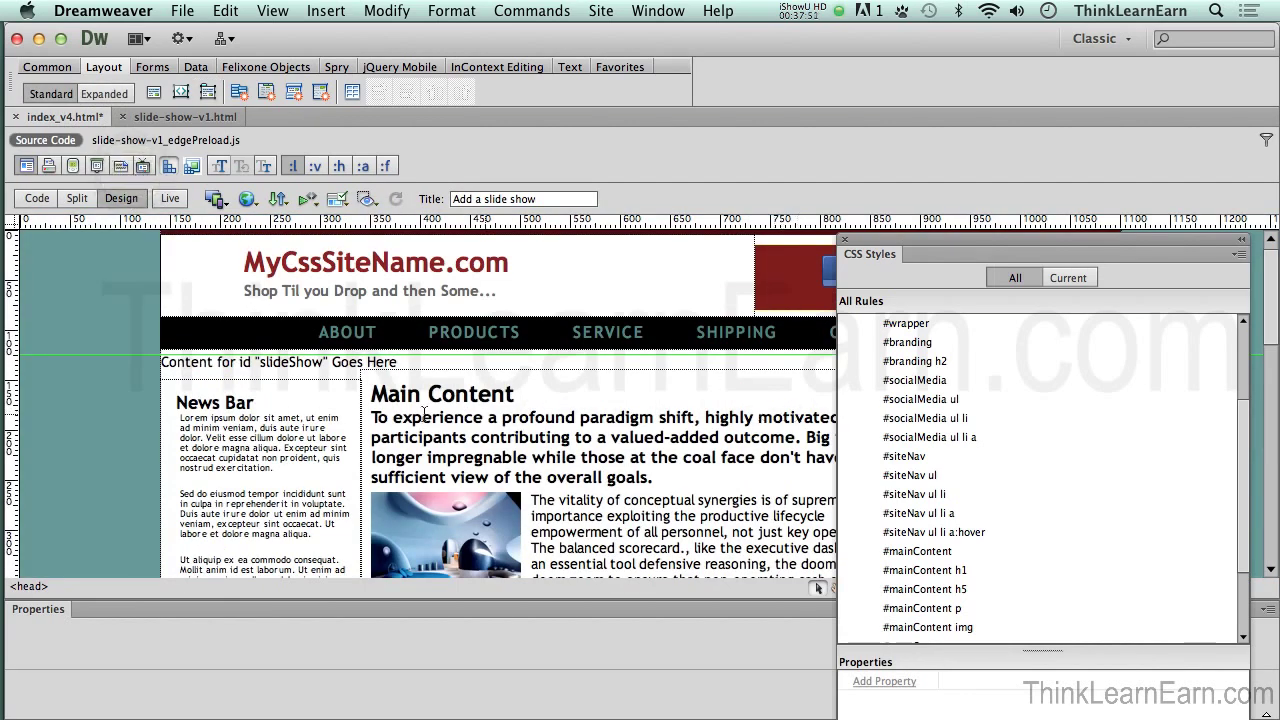
{"action": "left_click", "coordinate": [349, 367]}
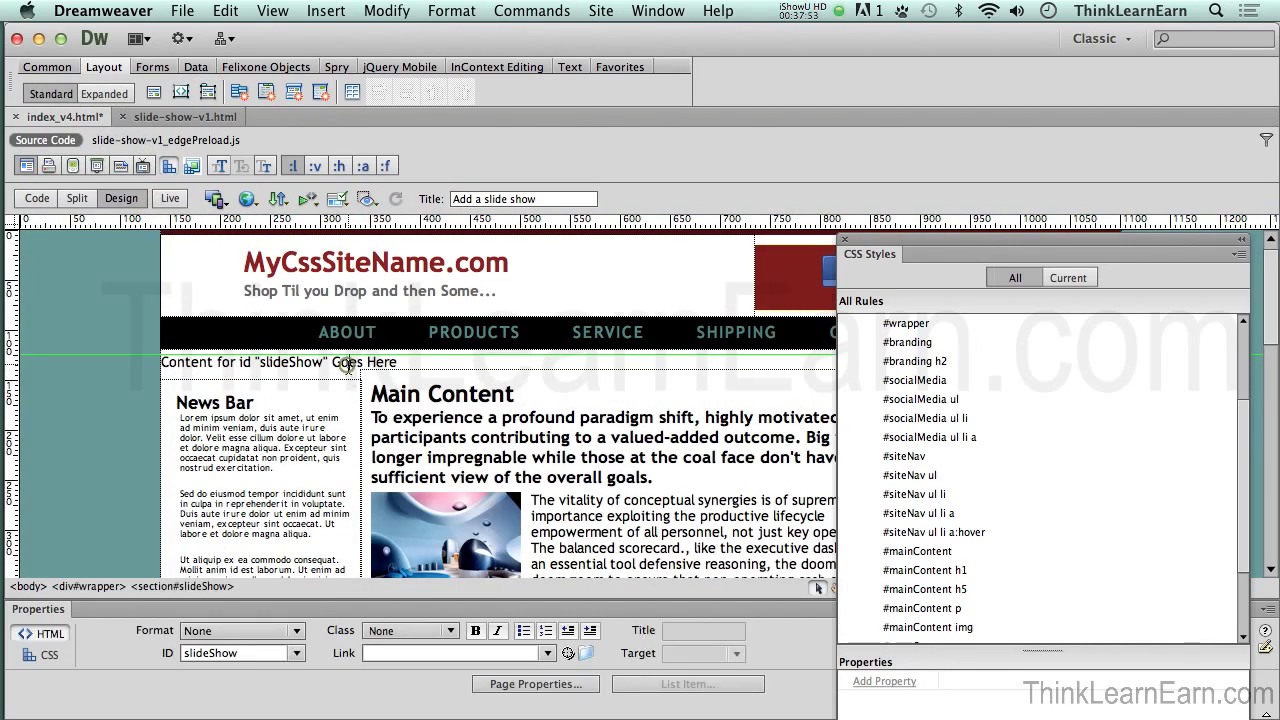
{"action": "left_click", "coordinate": [218, 587]}
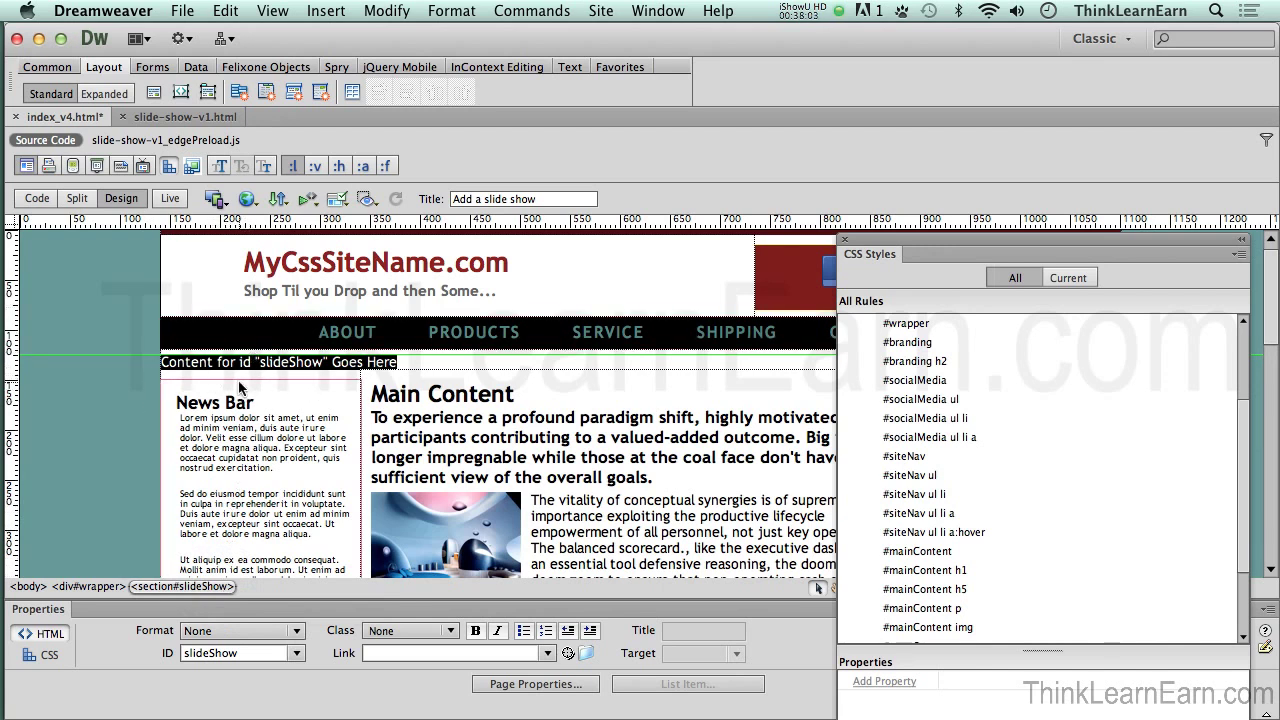
{"action": "left_click", "coordinate": [37, 198]}
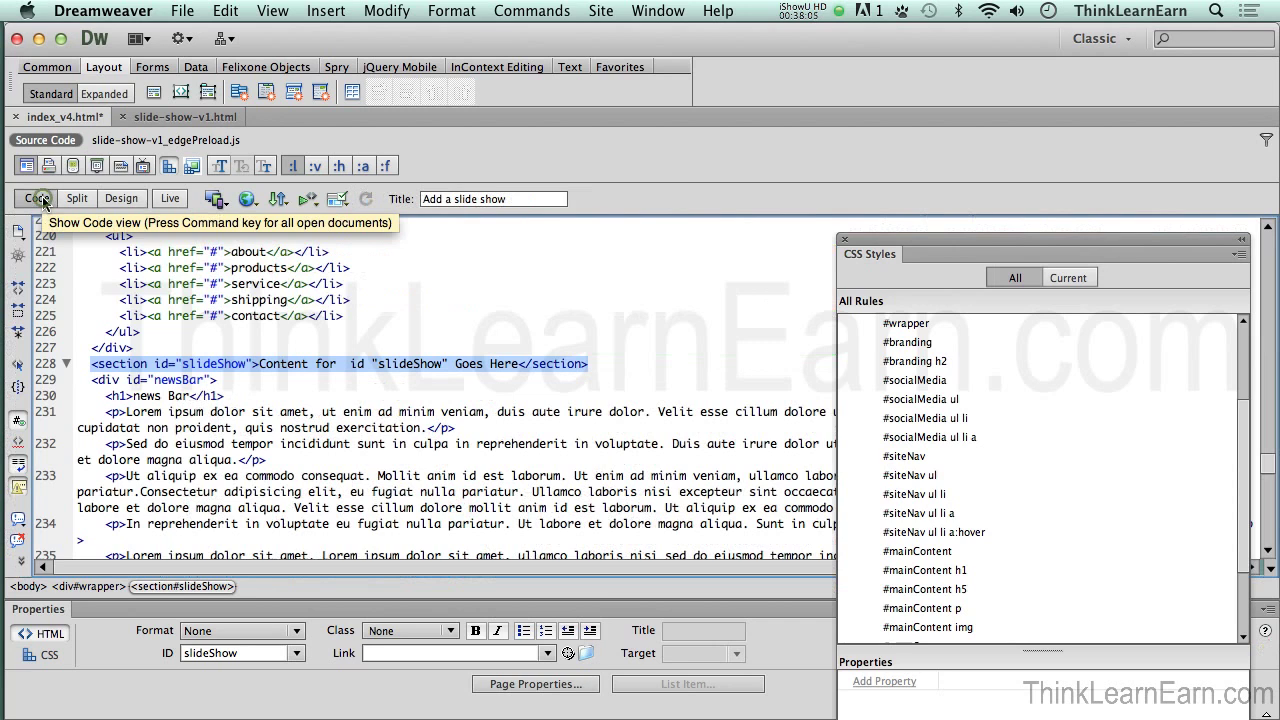
{"action": "left_click", "coordinate": [300, 379]}
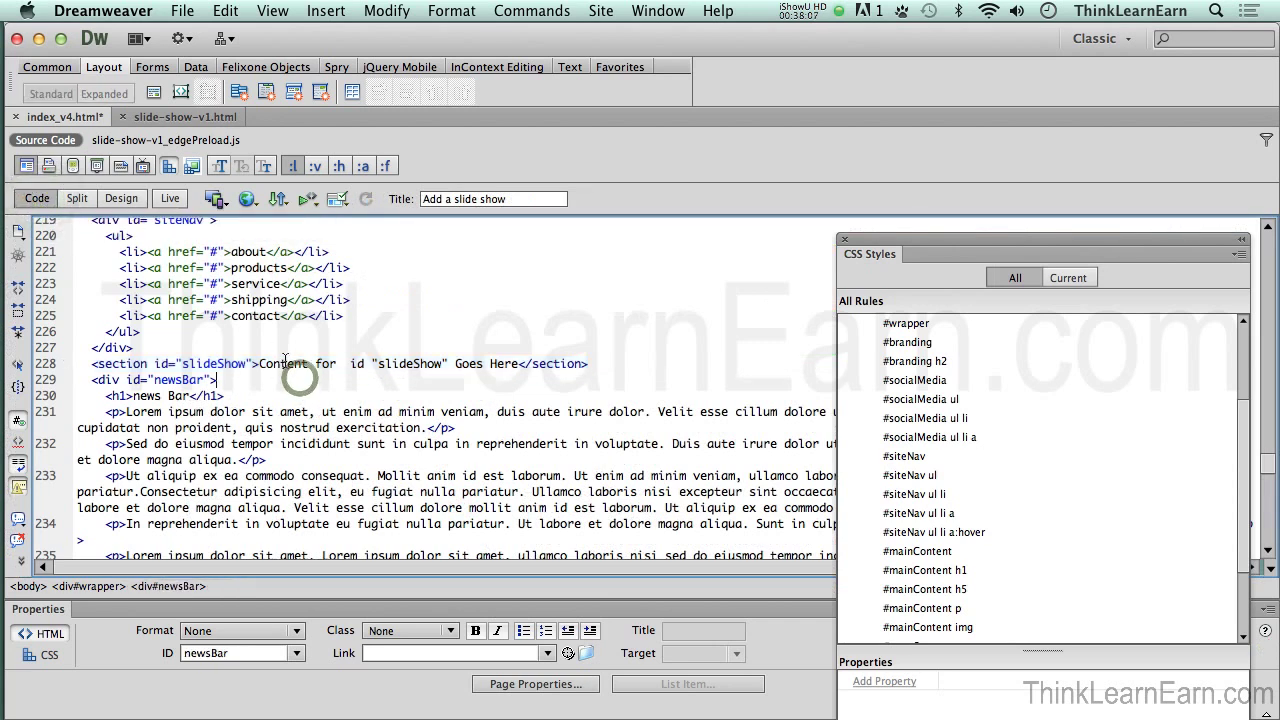
{"action": "left_click_drag", "start_coordinate": [259, 363], "coordinate": [519, 366]}
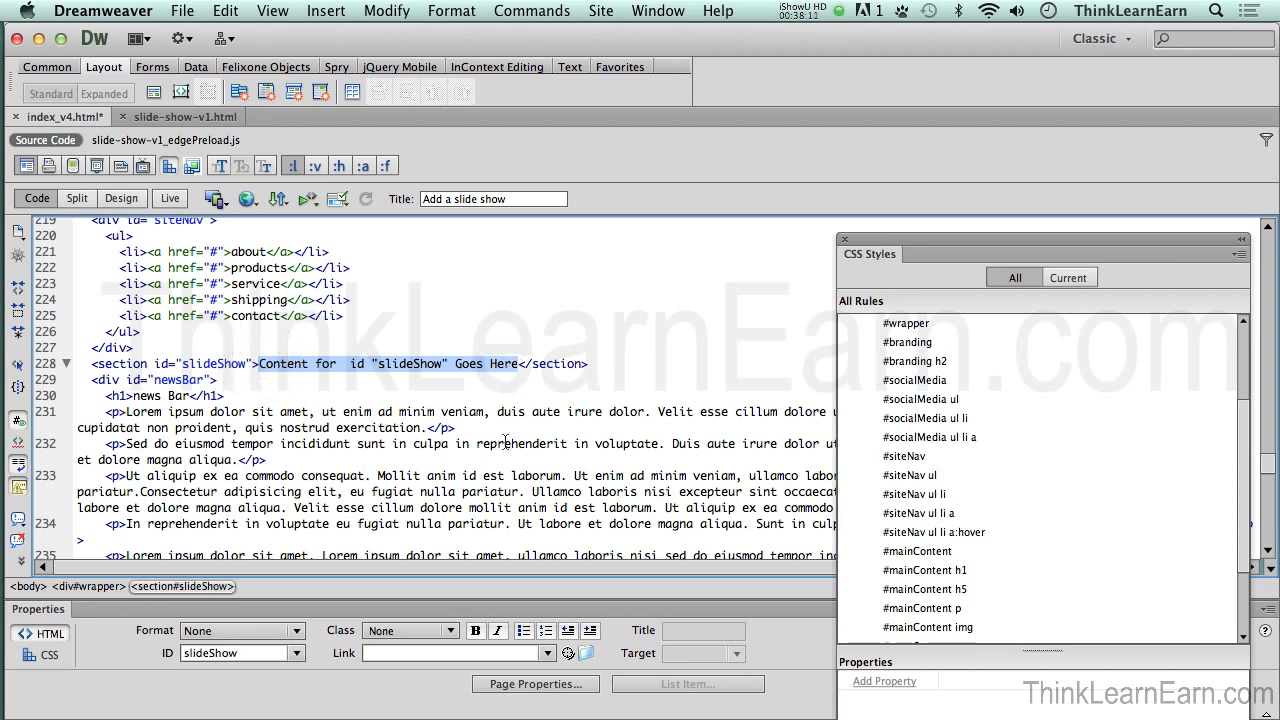
{"action": "key", "text": "super+v"}
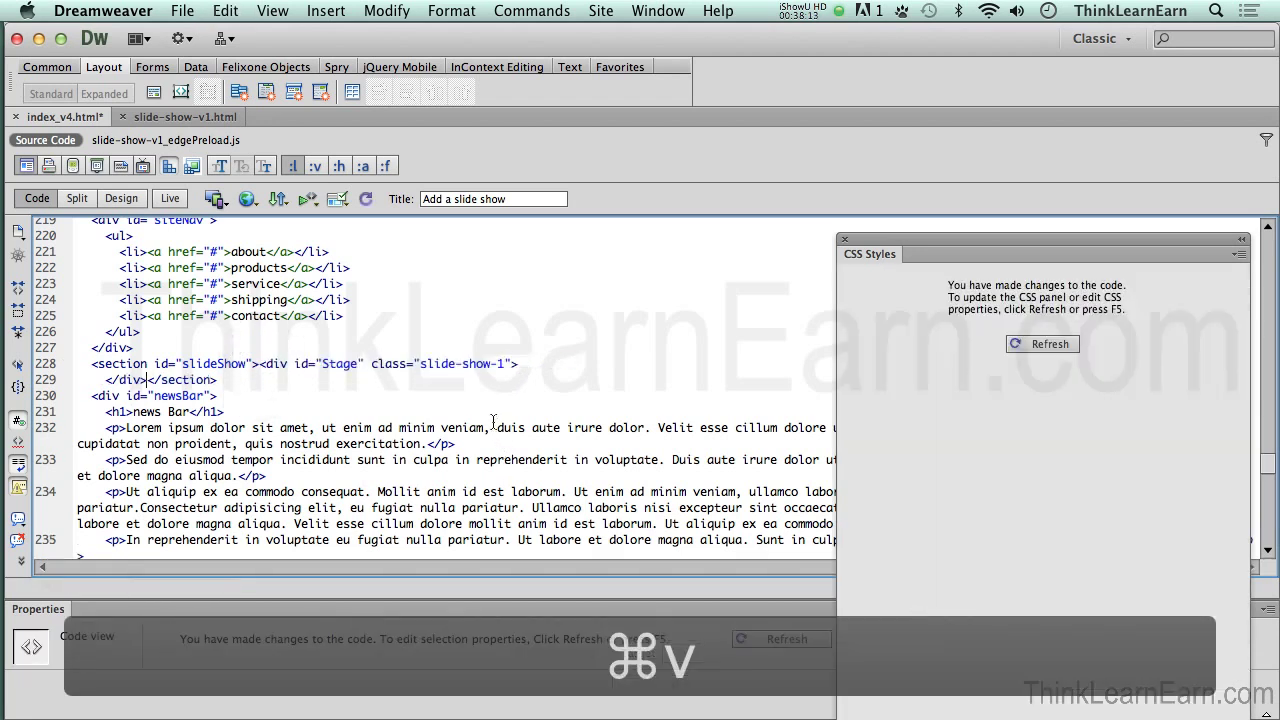
Step: Return index_v4.html to Design view, save it, and move the CSS Styles panel lower, off the site navigation
{"action": "left_click", "coordinate": [121, 199]}
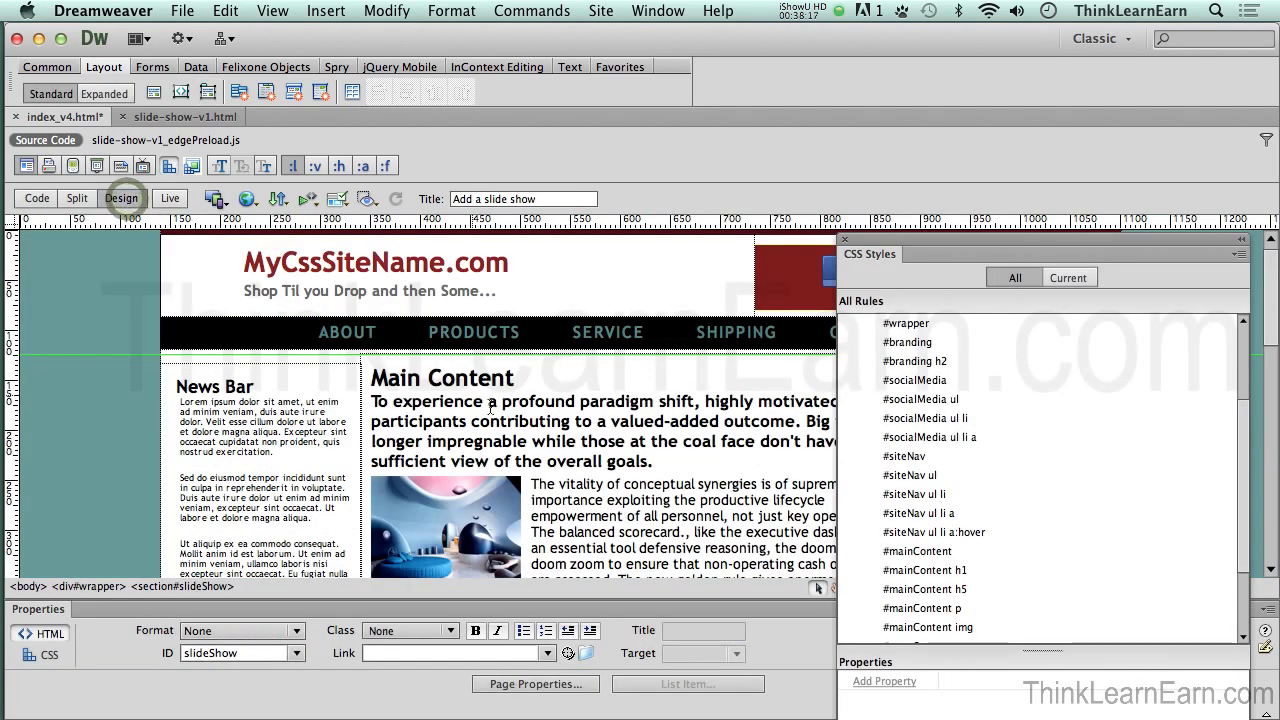
{"action": "key", "text": "super+s"}
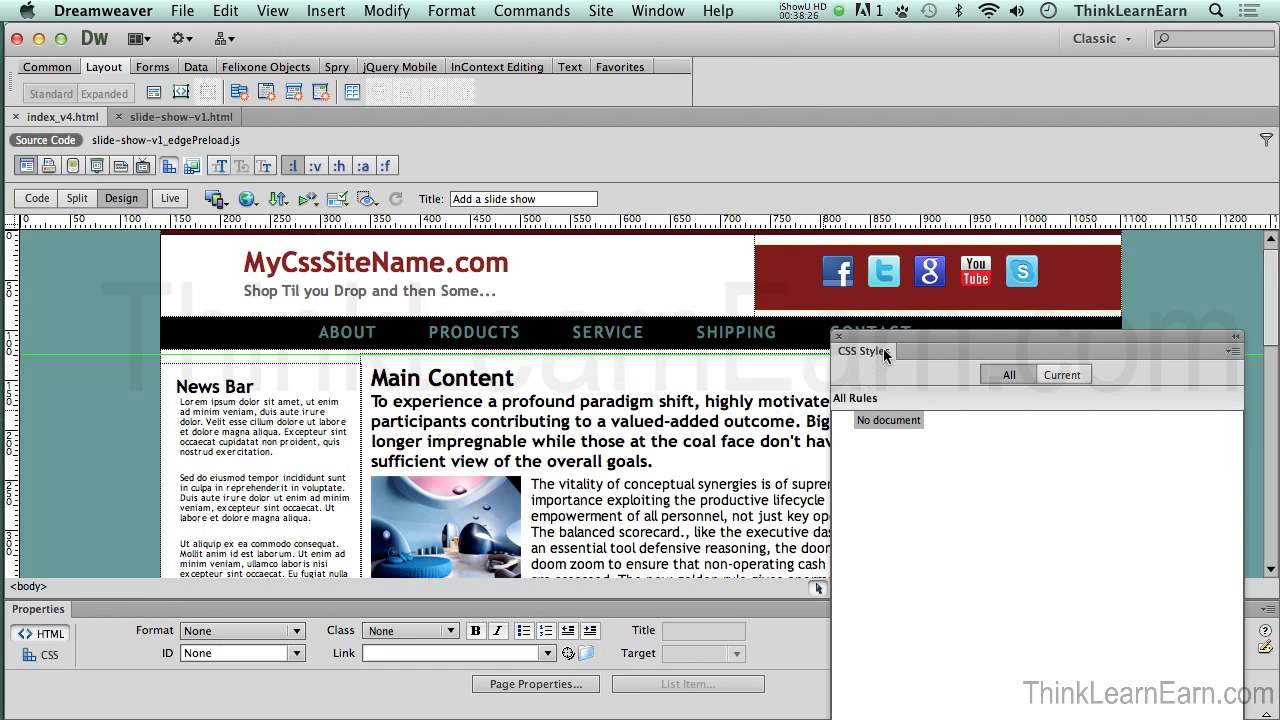
{"action": "left_click_drag", "start_coordinate": [885, 355], "coordinate": [894, 447]}
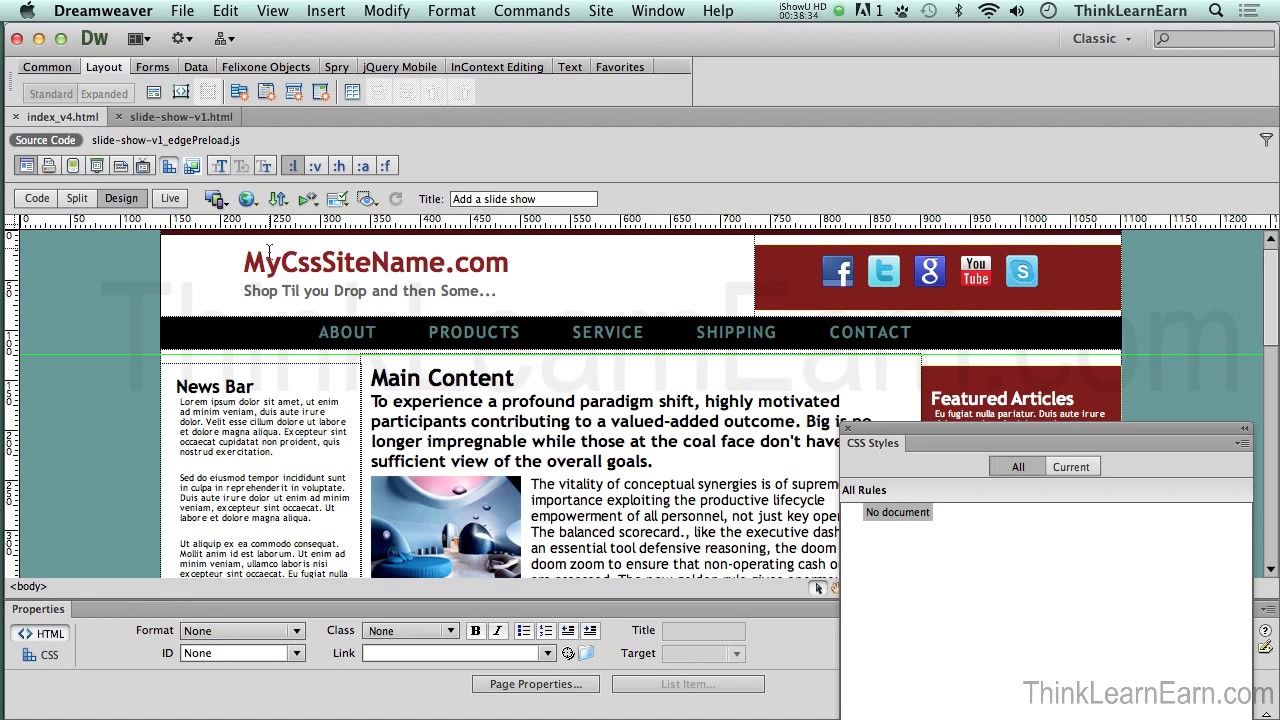
Step: Look up the Style Rendering toolbar option, and turn the display of CSS styles off and back on for the page
{"action": "left_click", "coordinate": [273, 11]}
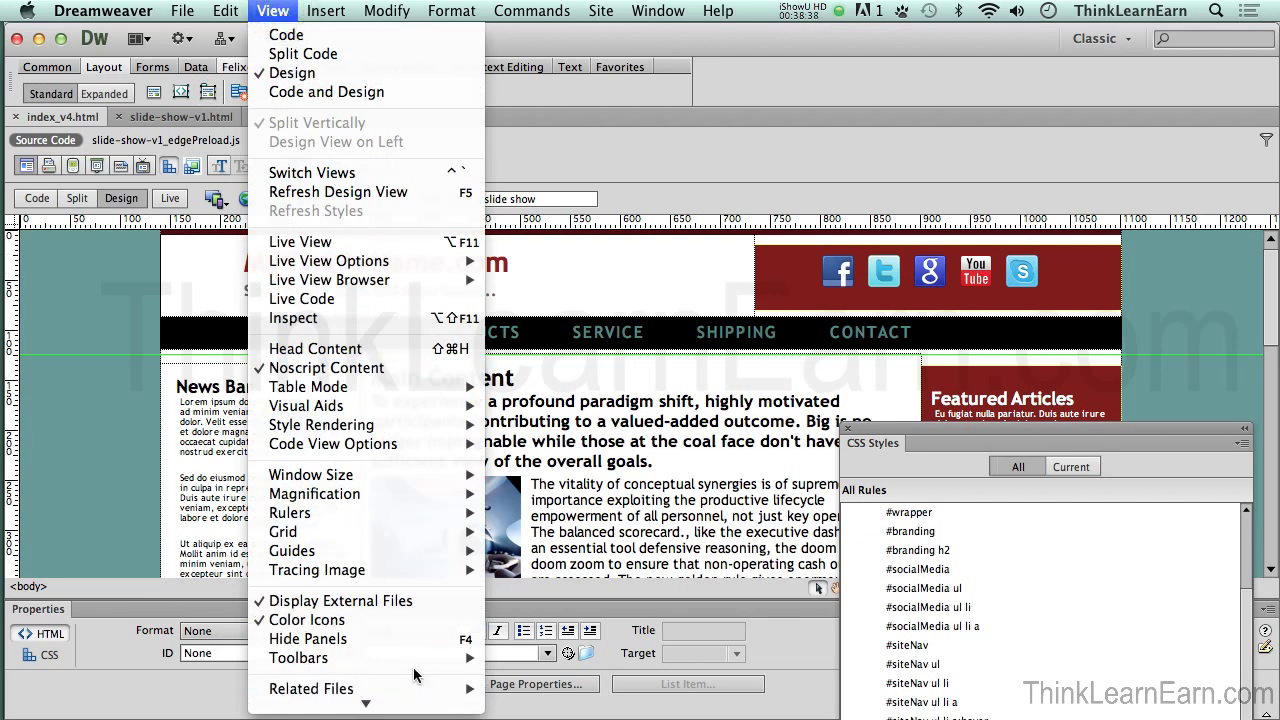
{"action": "mouse_move", "coordinate": [418, 660]}
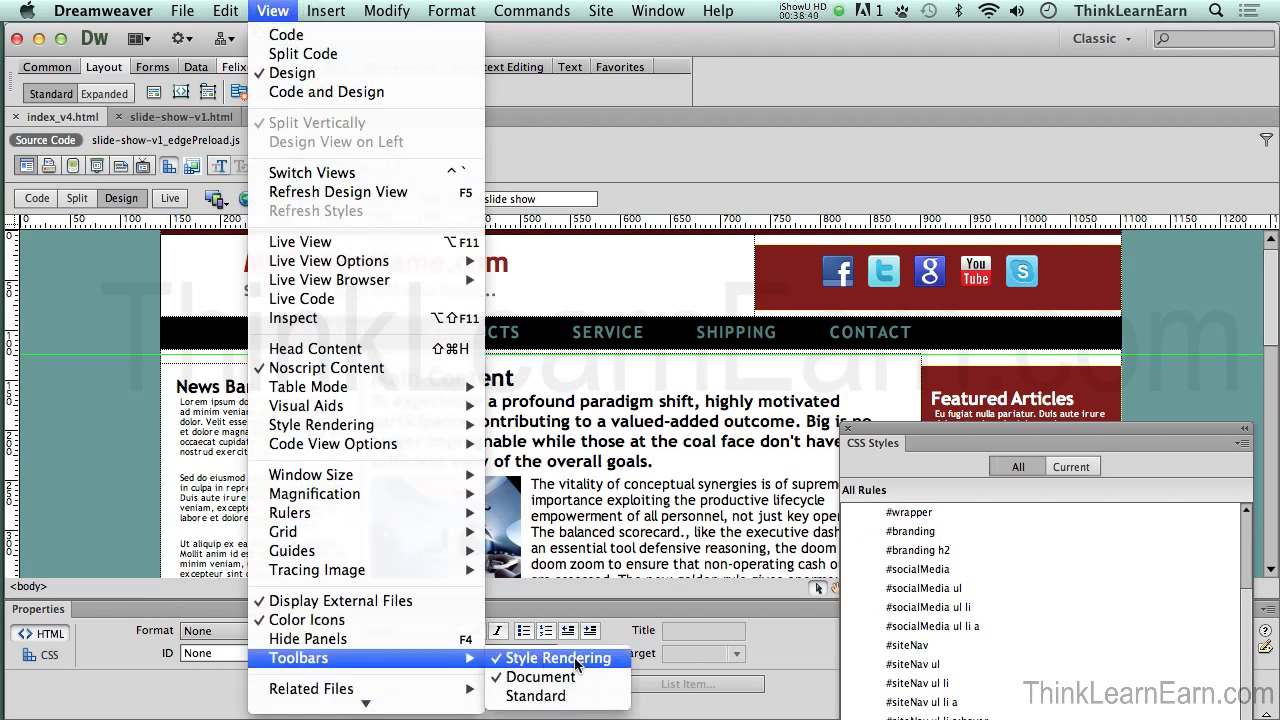
{"action": "left_click", "coordinate": [170, 170]}
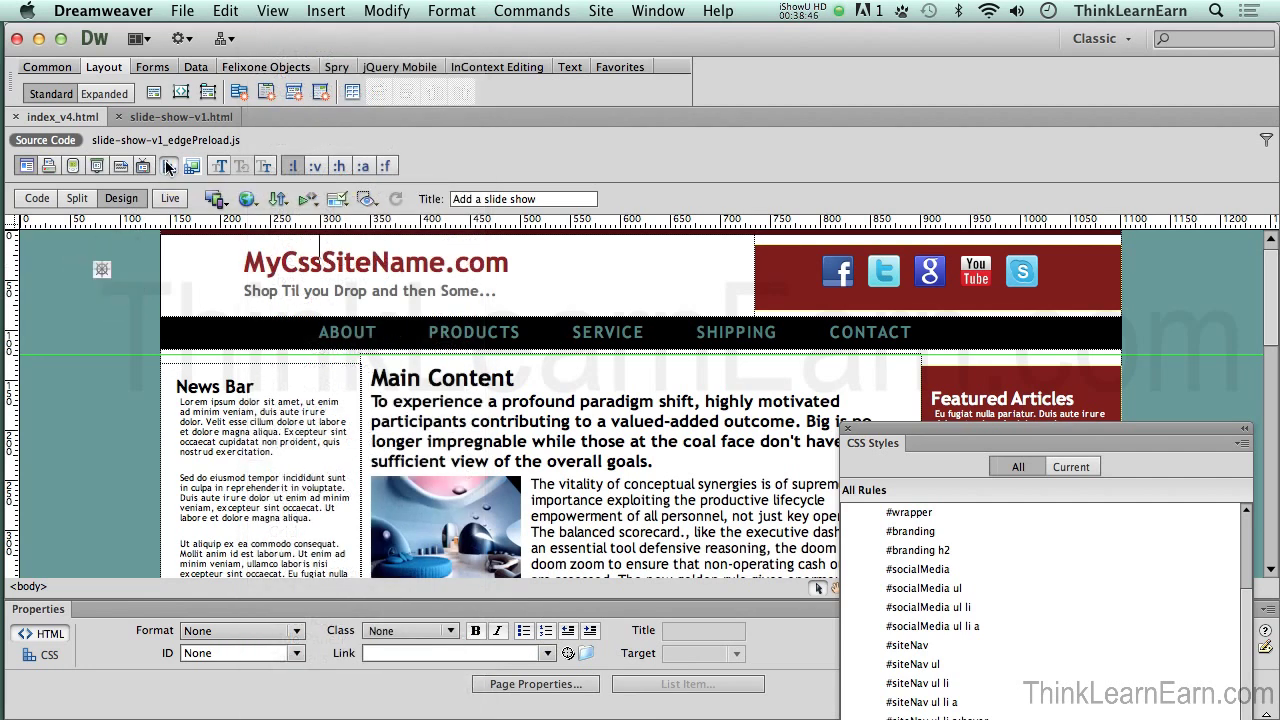
{"action": "left_click", "coordinate": [170, 168]}
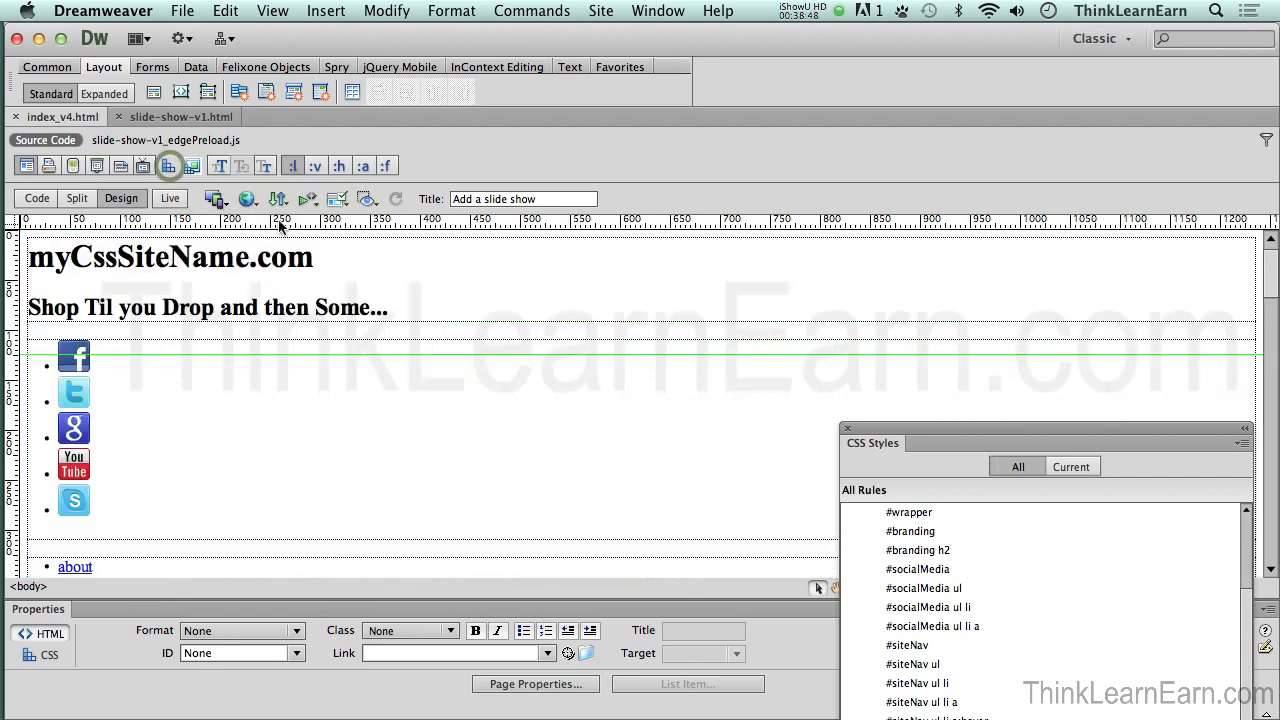
{"action": "mouse_move", "coordinate": [1270, 292]}
{"action": "left_mouse_down"}
{"action": "mouse_move", "coordinate": [1272, 485]}
{"action": "mouse_move", "coordinate": [1272, 272]}
{"action": "left_mouse_up"}
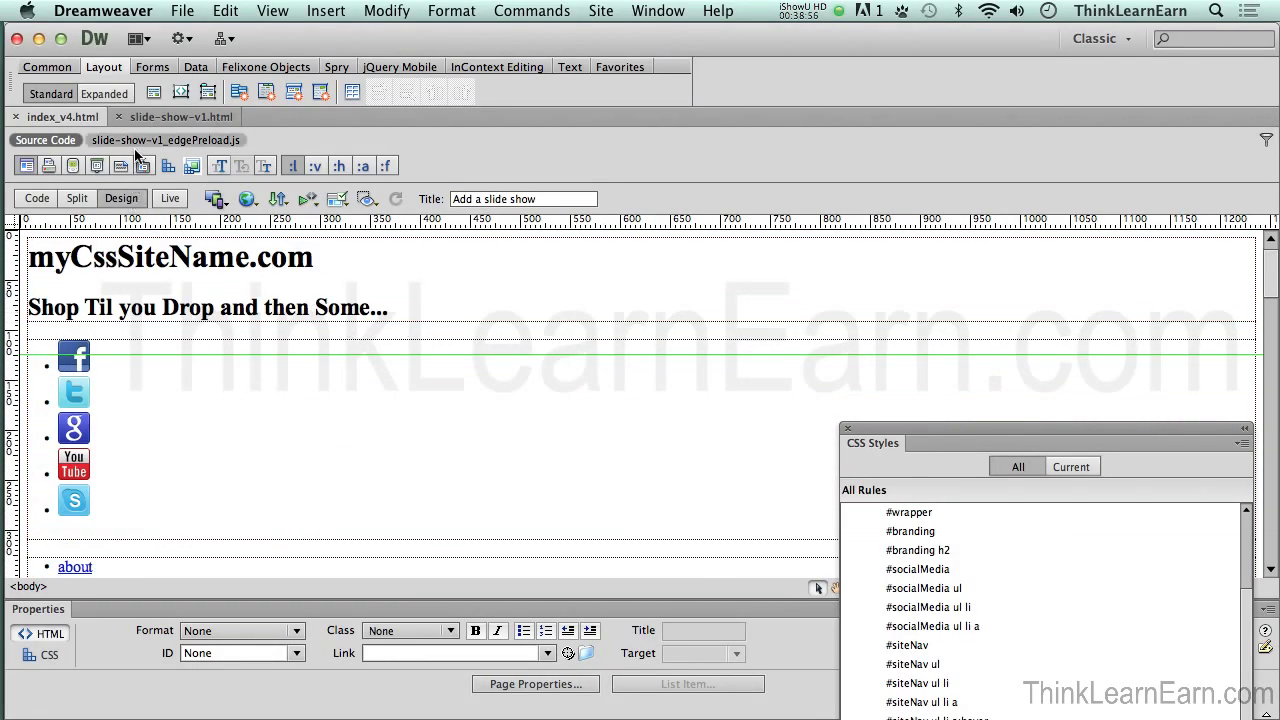
{"action": "left_click", "coordinate": [168, 169]}
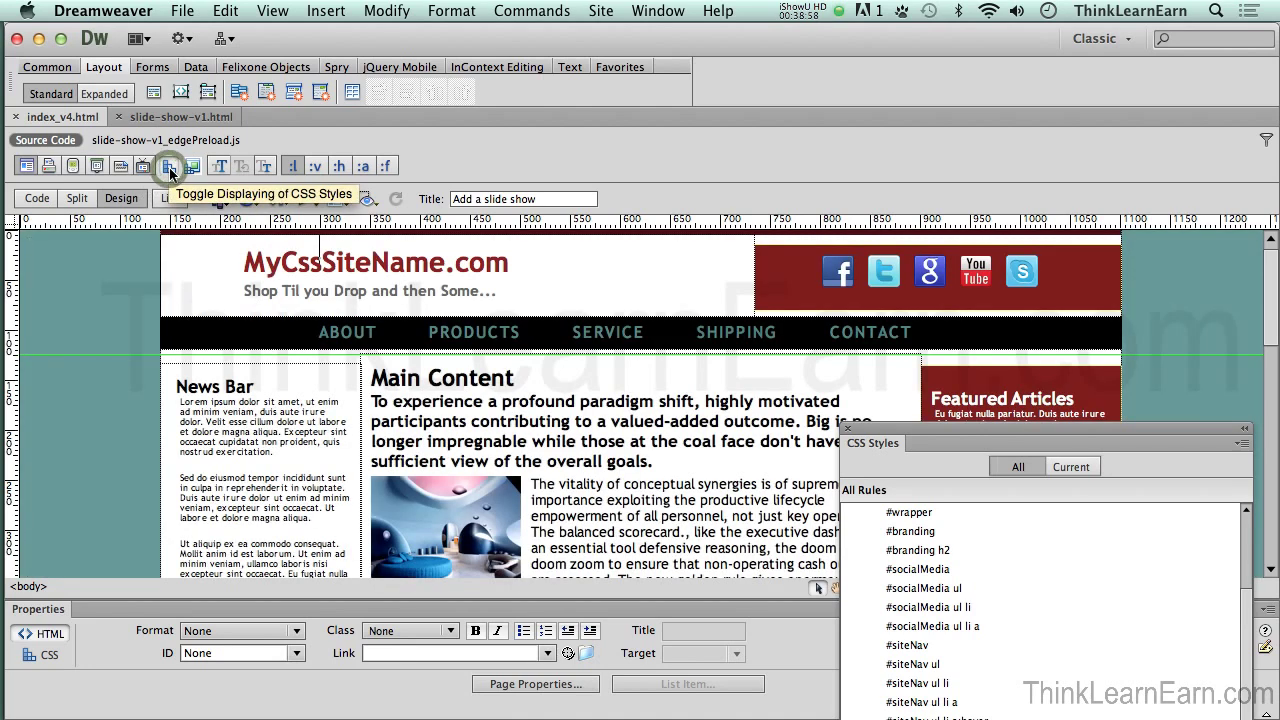
Step: Check through Save As that index_v4.html is in the add-slide-show folder with the slide show files, and cancel without saving
{"action": "left_click", "coordinate": [603, 390]}
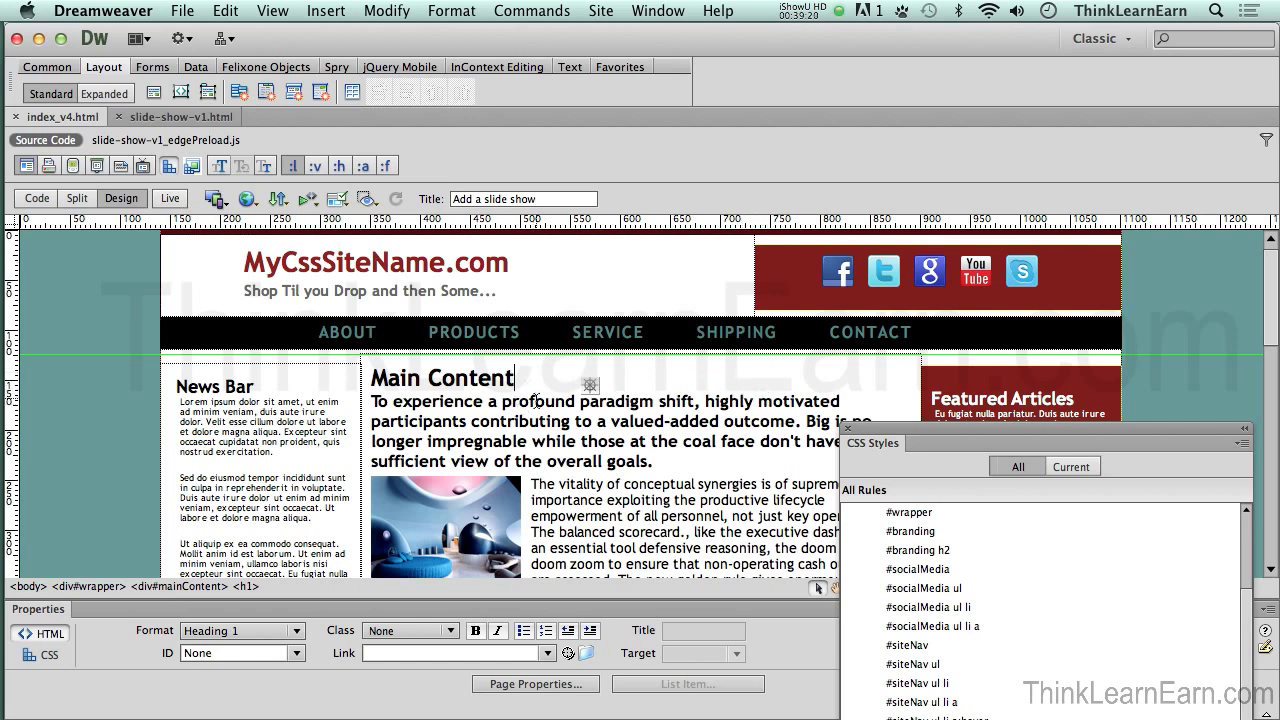
{"action": "key", "text": "super+shift+s"}
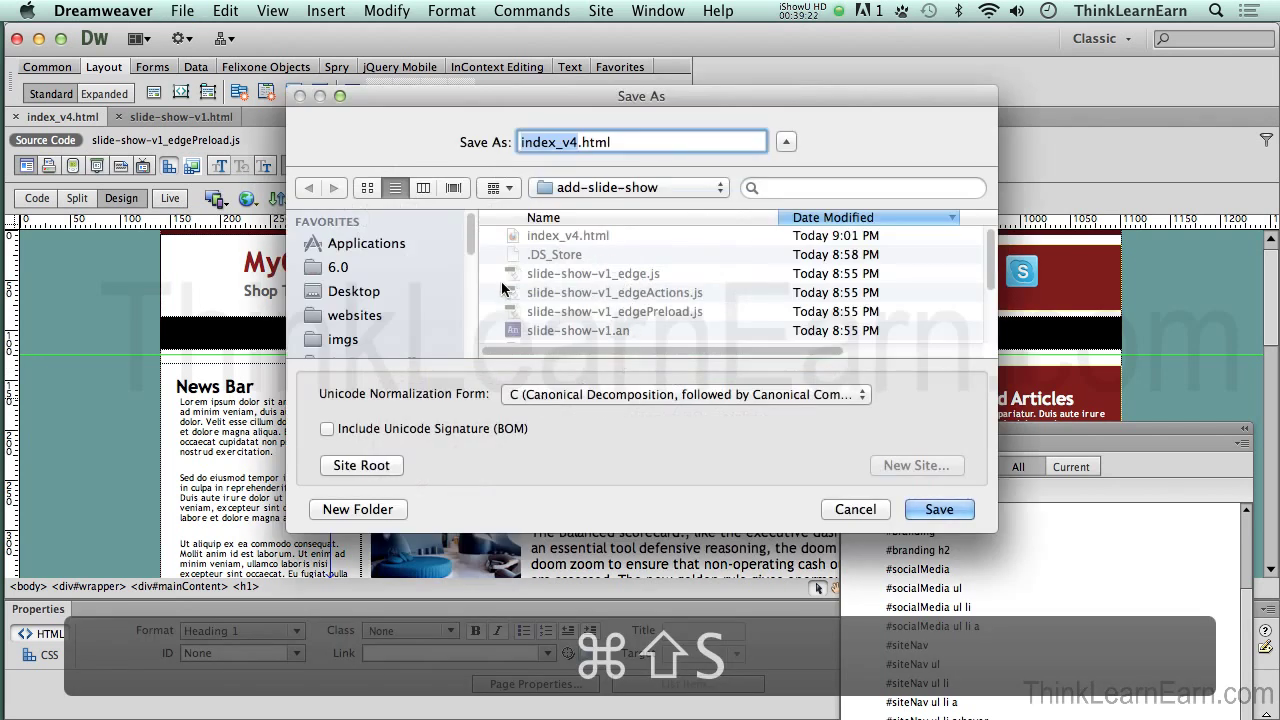
{"action": "left_click", "coordinate": [865, 512]}
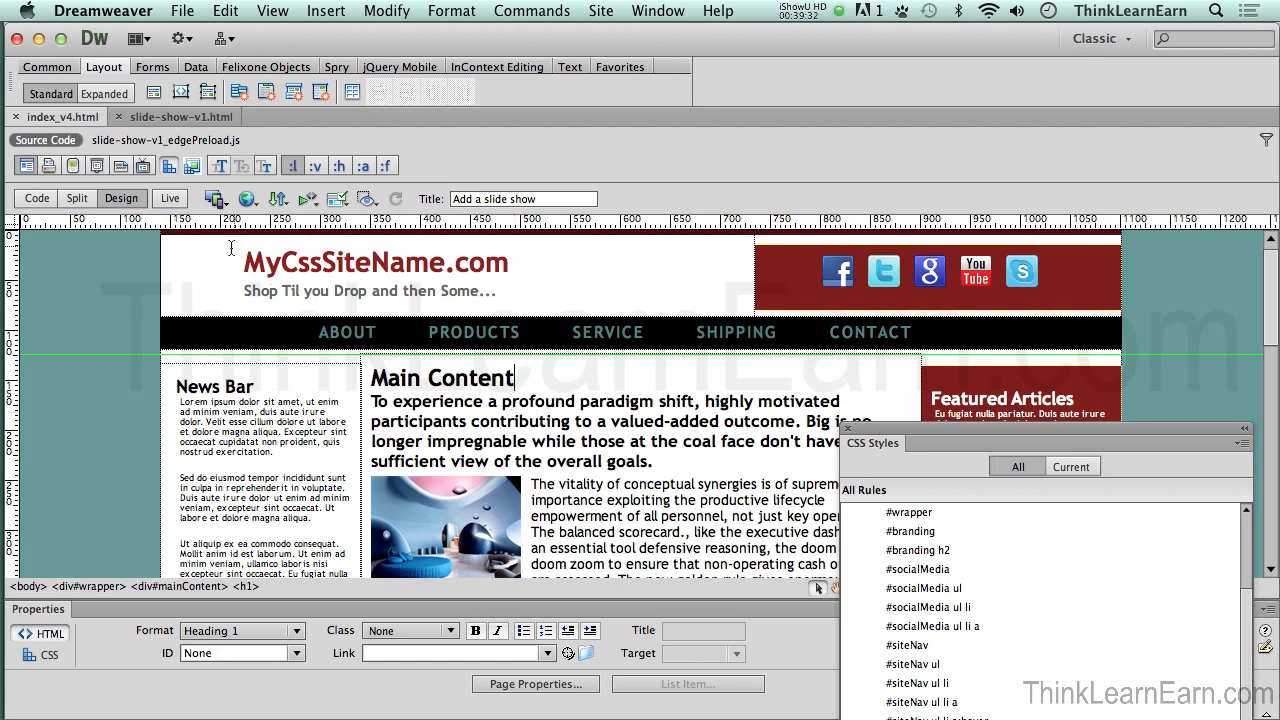
Step: Preview index_v4.html in Live view with the CSS Styles panel moved off the slide show
{"action": "left_click", "coordinate": [176, 200]}
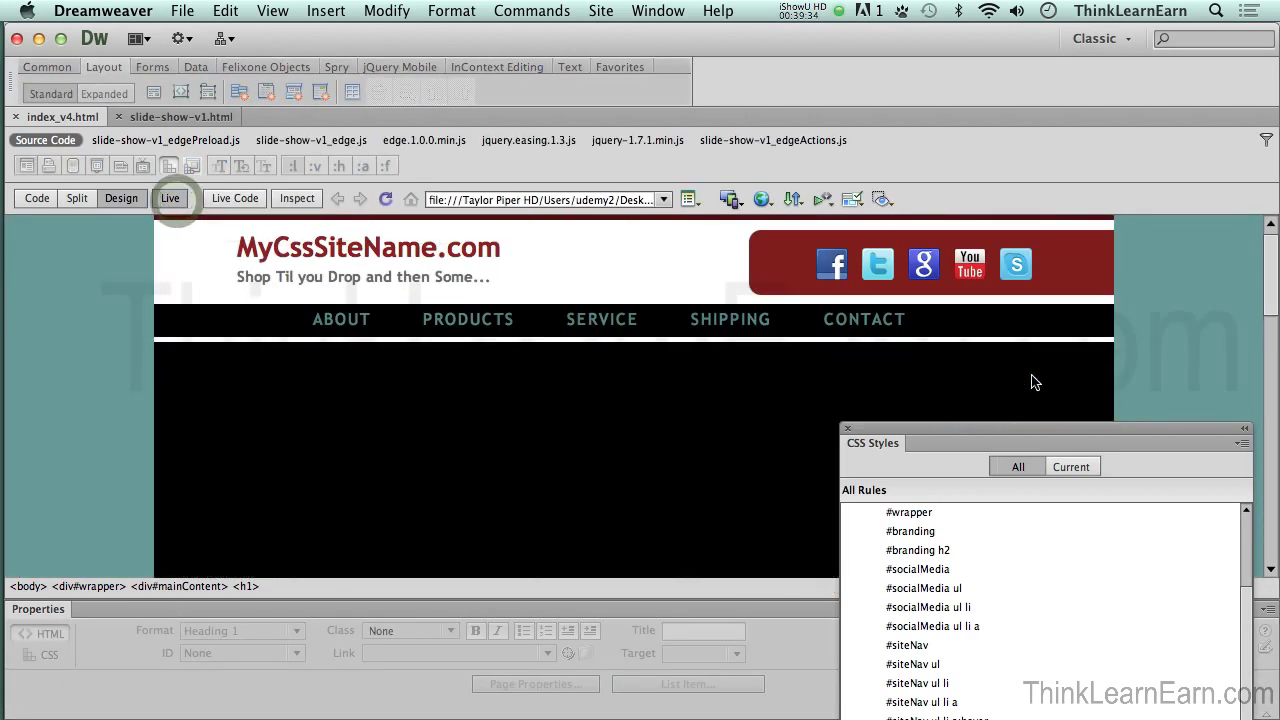
{"action": "left_click_drag", "start_coordinate": [1076, 424], "coordinate": [1076, 601]}
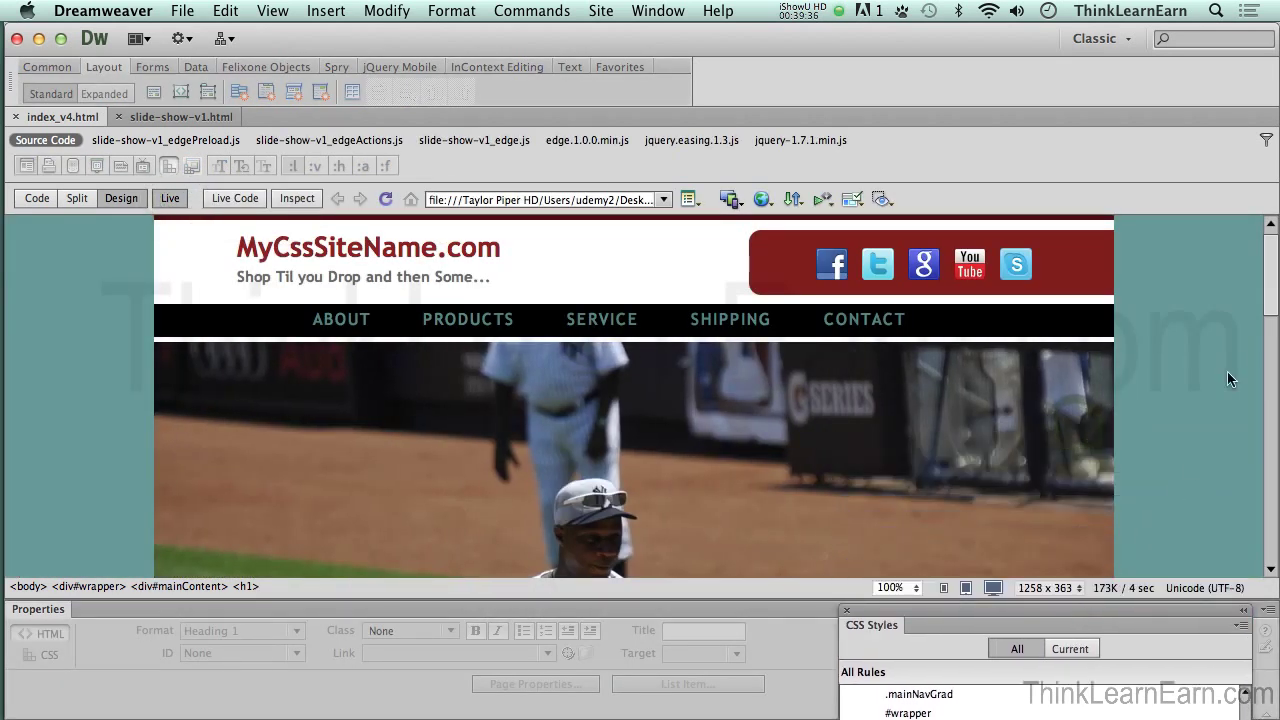
Step: Look over the running slide show below the navigation in Live view, and return index_v4.html to Design view
{"action": "mouse_move", "coordinate": [1268, 300]}
{"action": "left_mouse_down"}
{"action": "mouse_move", "coordinate": [1268, 335]}
{"action": "mouse_move", "coordinate": [1266, 324]}
{"action": "left_mouse_up"}
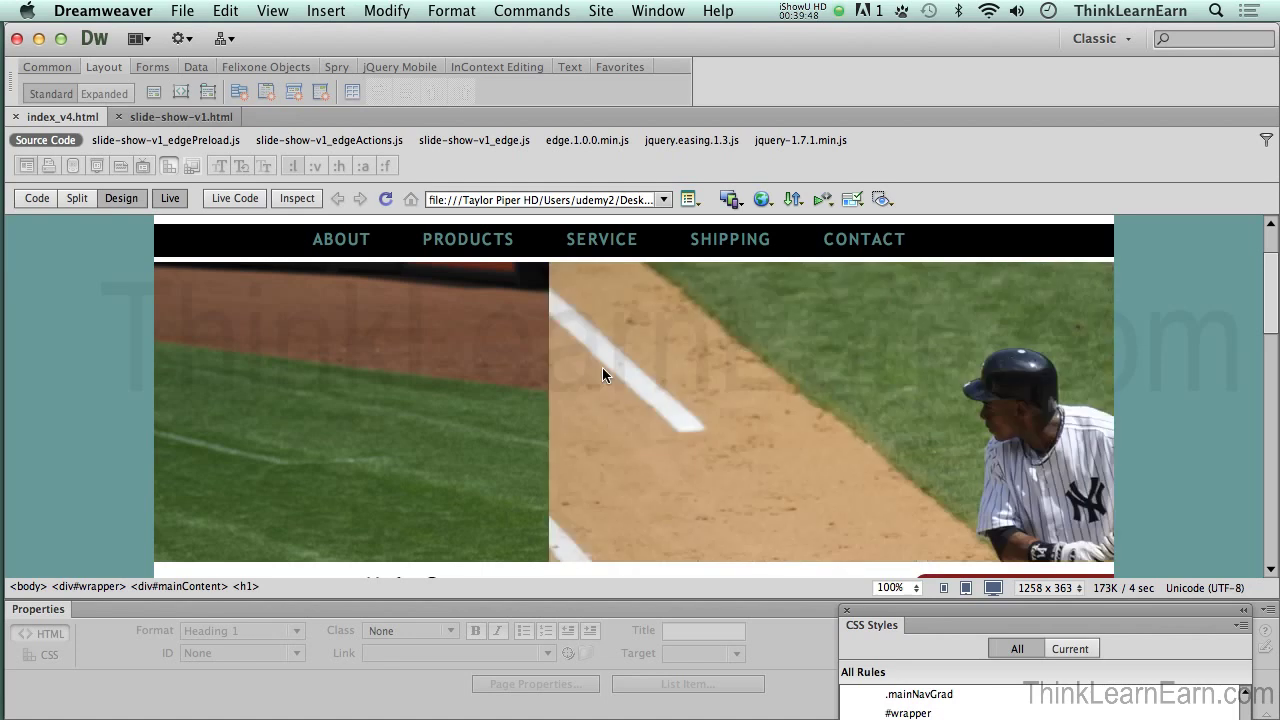
{"action": "left_click", "coordinate": [172, 199]}
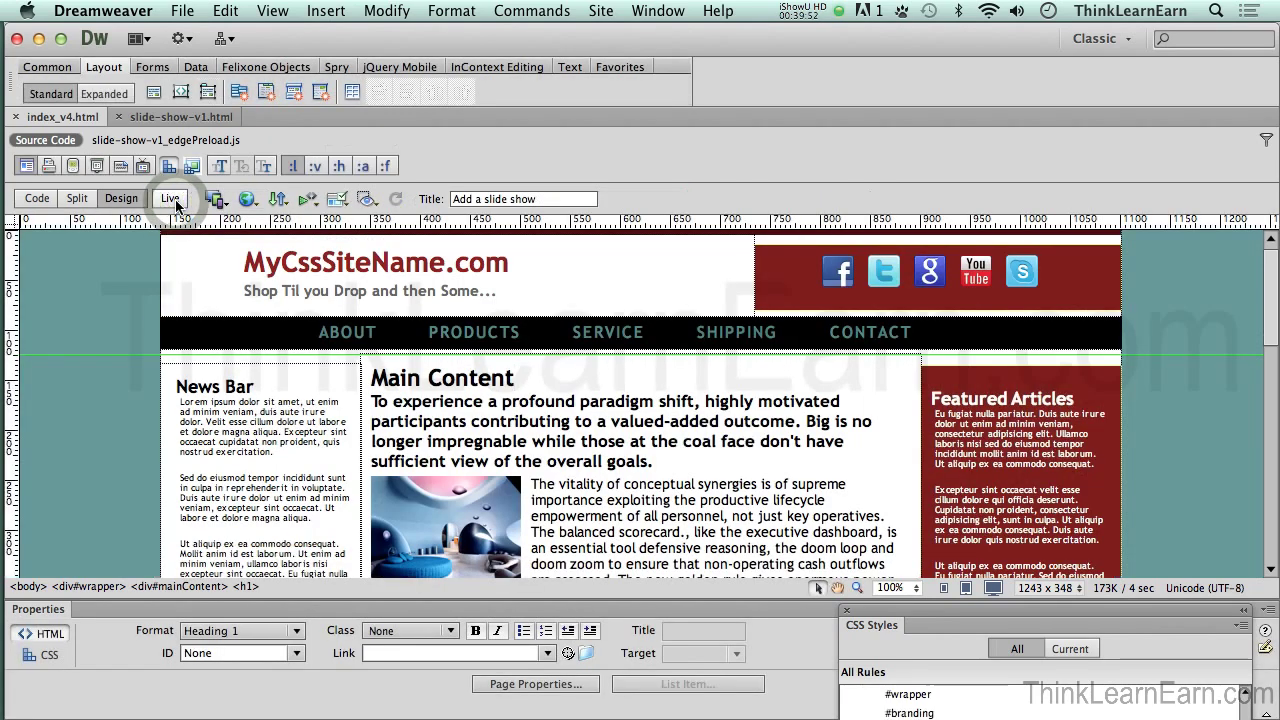
Step: Try to preview index_v4.html in Firefox, declining to update its copy on the testing server
{"action": "left_click", "coordinate": [182, 11]}
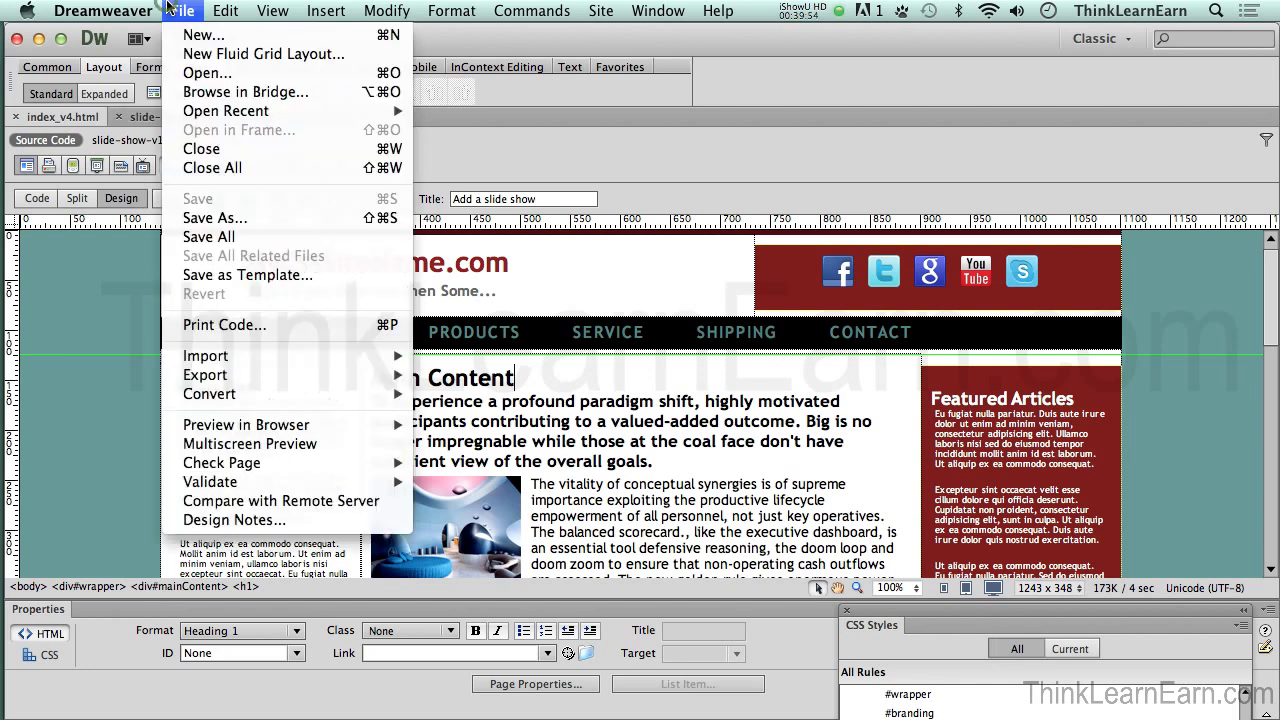
{"action": "mouse_move", "coordinate": [250, 424]}
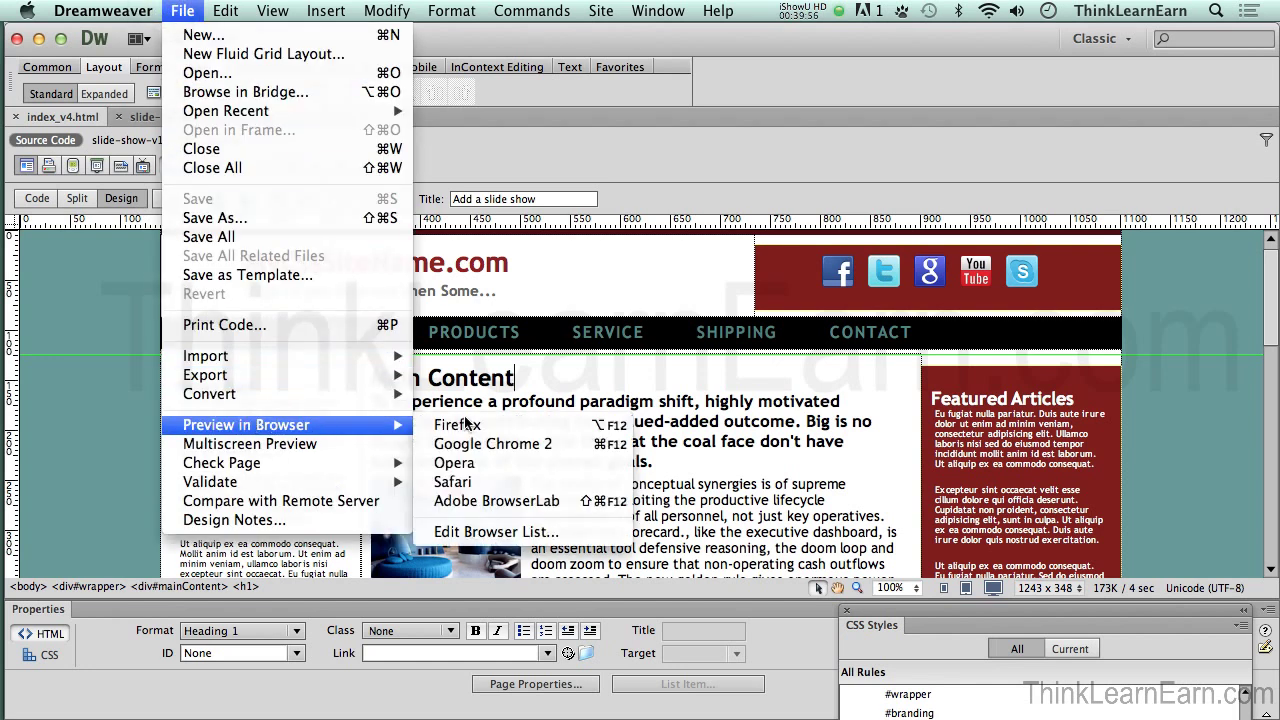
{"action": "left_click", "coordinate": [465, 424]}
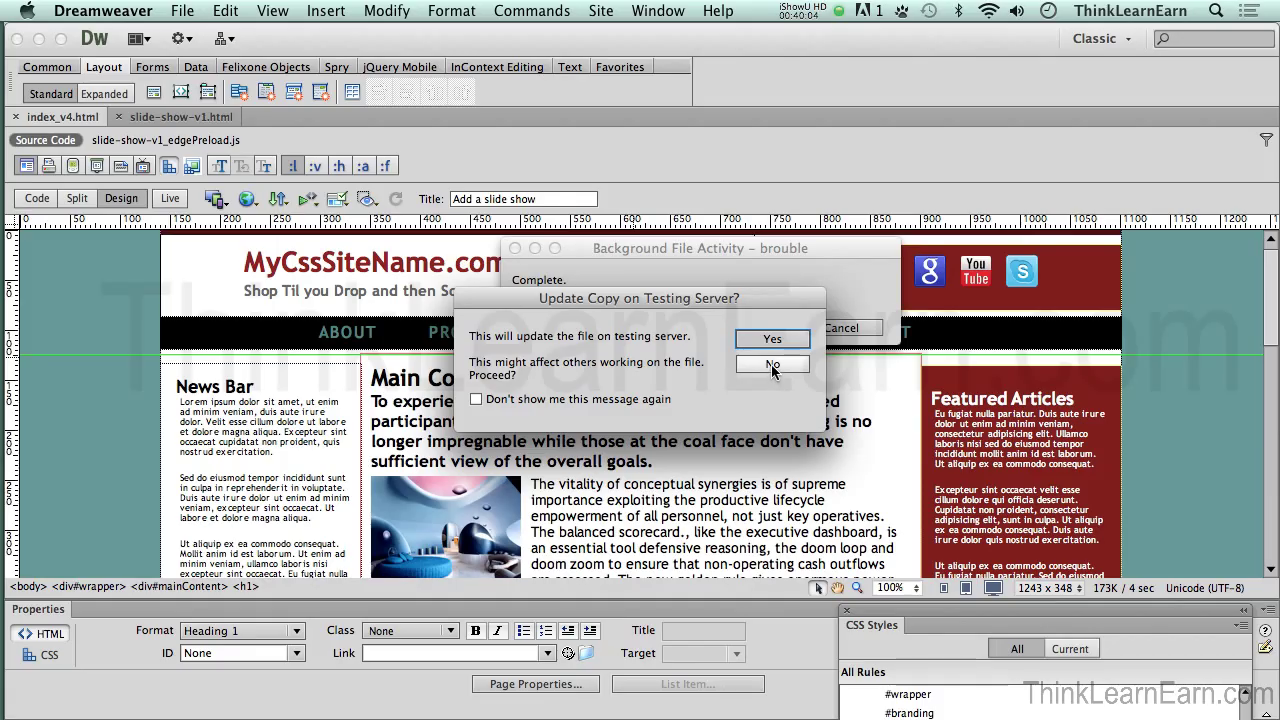
{"action": "left_click", "coordinate": [772, 366]}
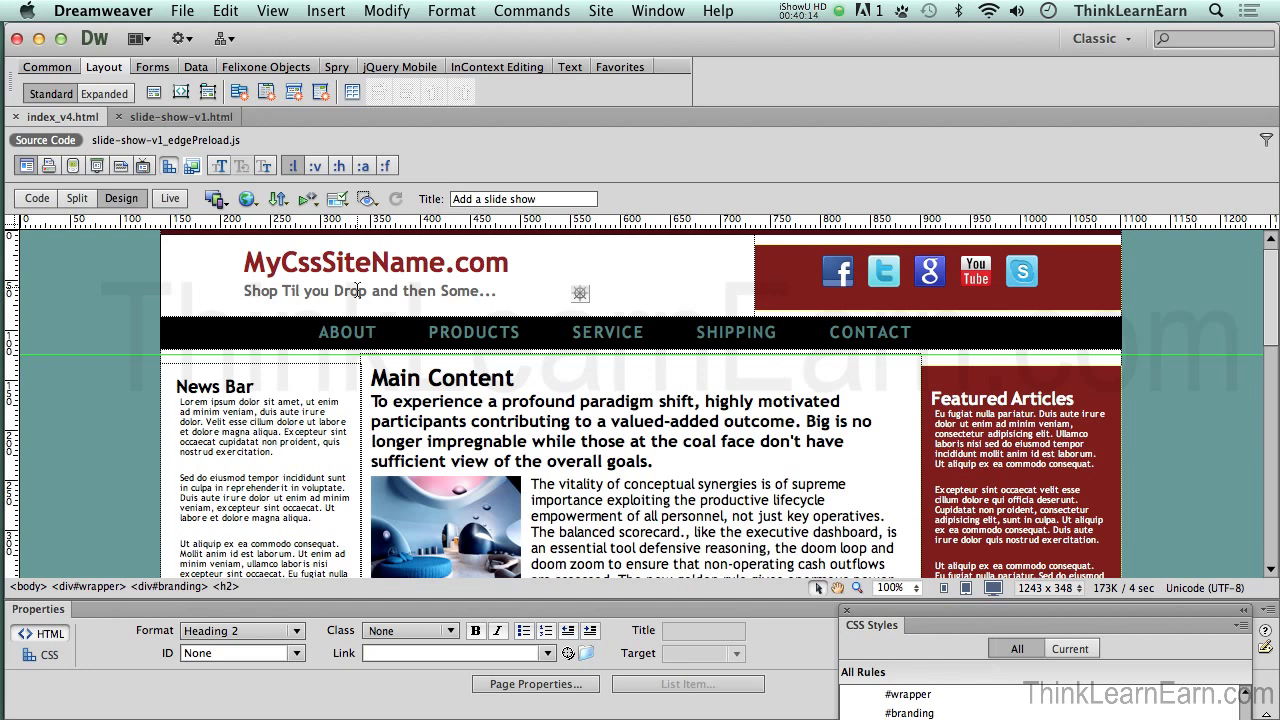
Step: Bring up the expanded Files panel with the remote and local files of the brouble site
{"action": "key", "text": "super+shift+f"}
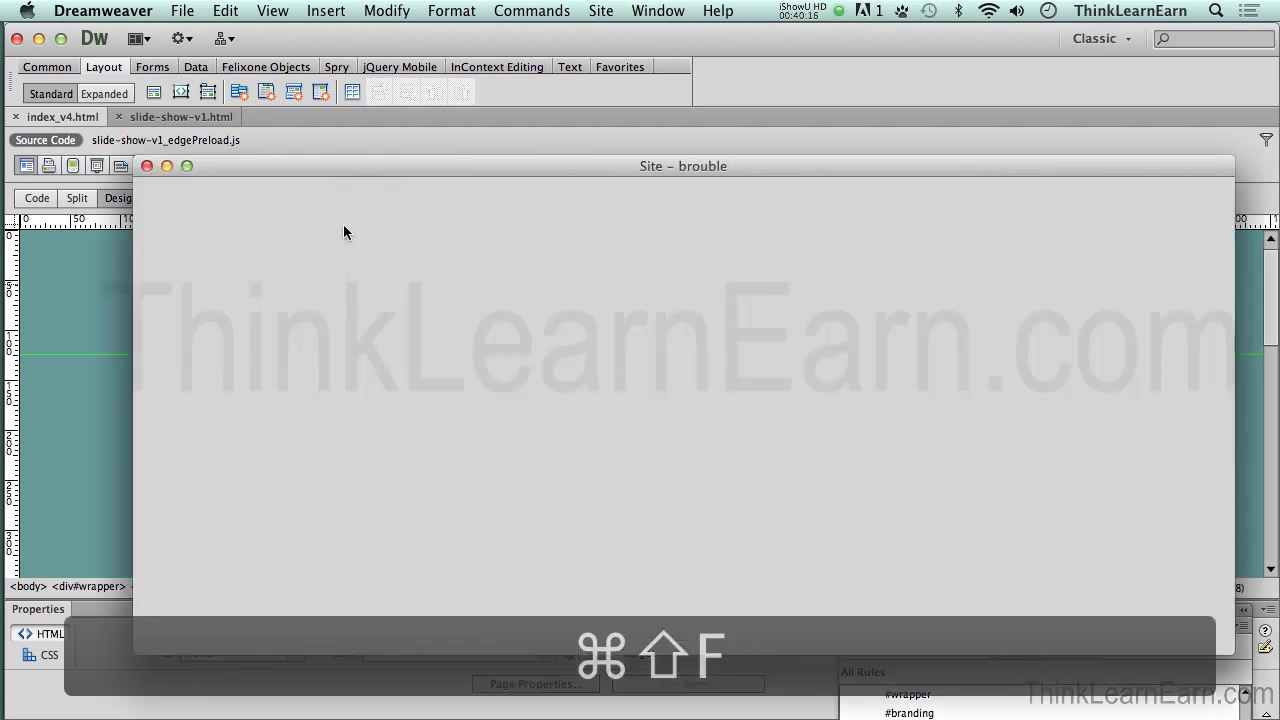
{"action": "left_click", "coordinate": [147, 167]}
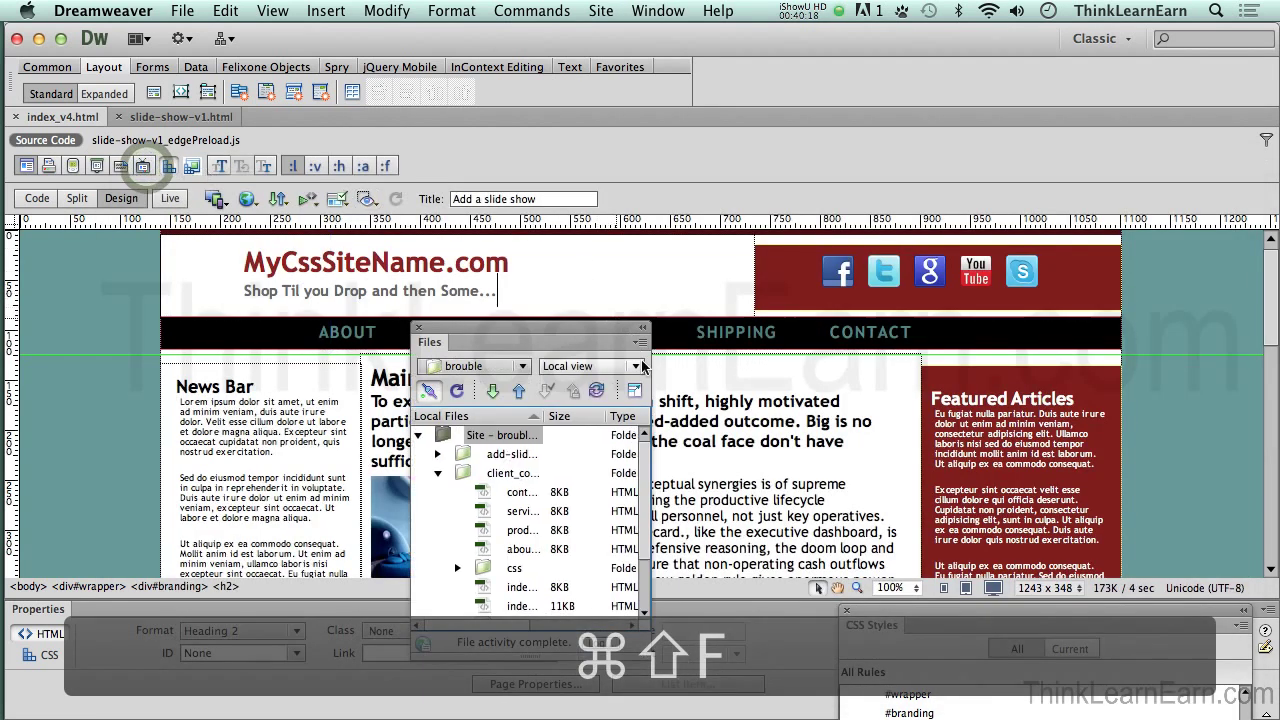
{"action": "left_click", "coordinate": [634, 390]}
{"action": "left_click", "coordinate": [601, 11]}
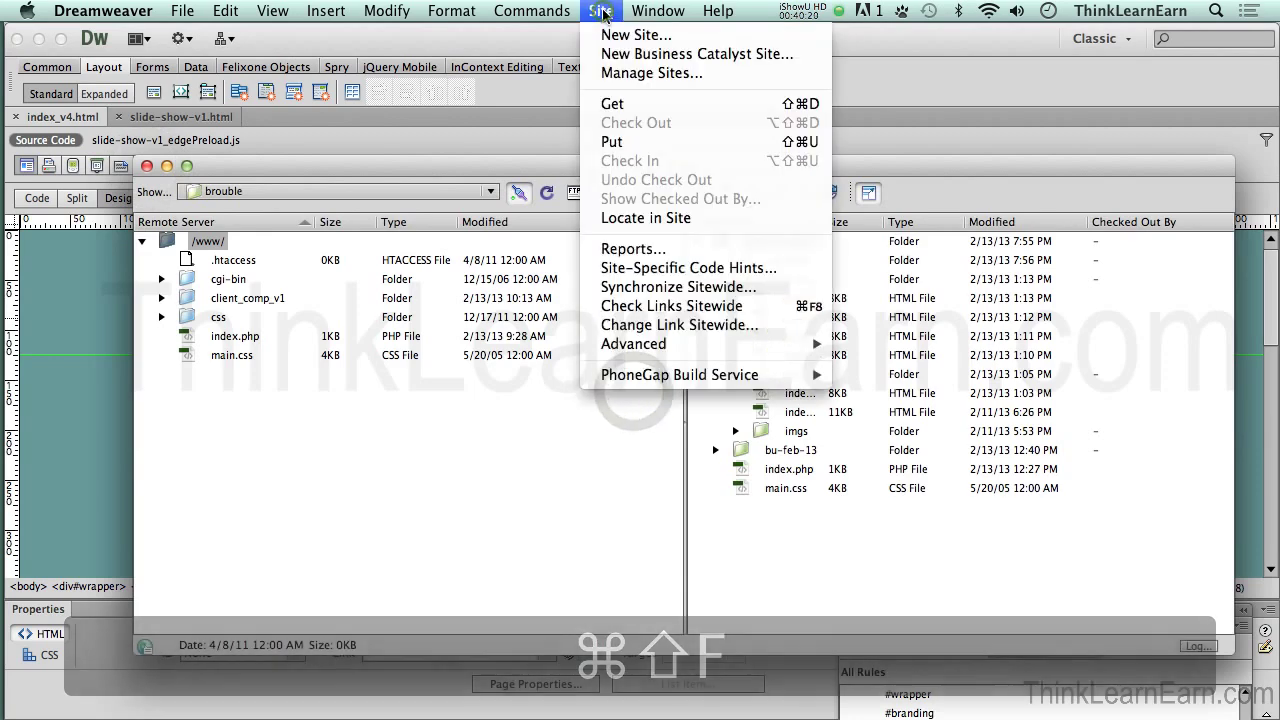
{"action": "mouse_move", "coordinate": [648, 12]}
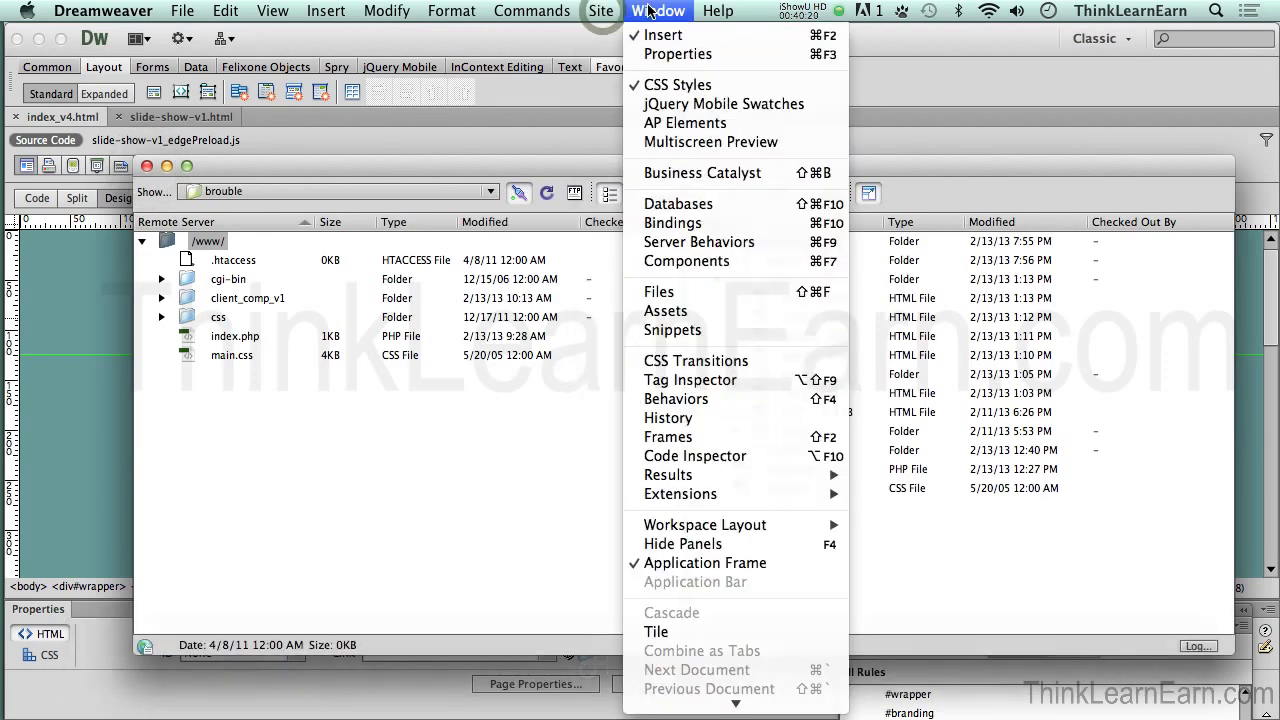
{"action": "left_click", "coordinate": [682, 300]}
{"action": "key", "text": "super+shift+f"}
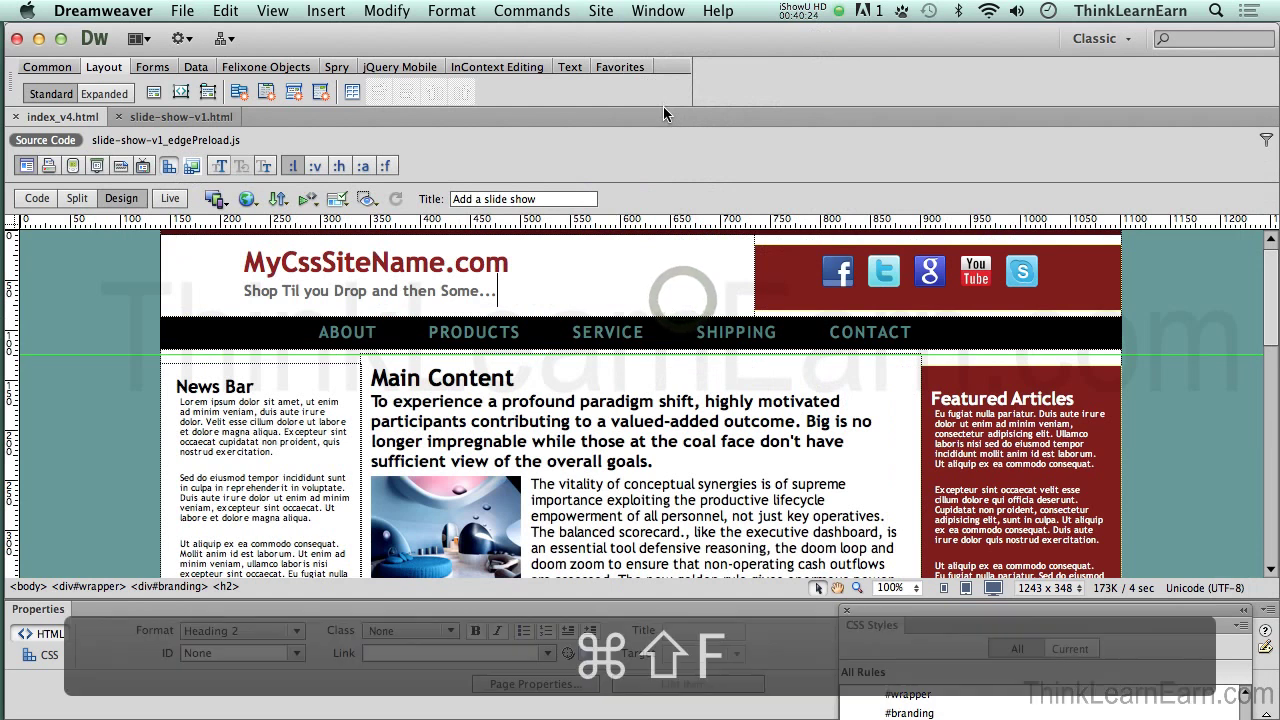
Step: Disable the Testing role of the brouble server in the site setup, save it, and close the Files panel
{"action": "double_click", "coordinate": [305, 193]}
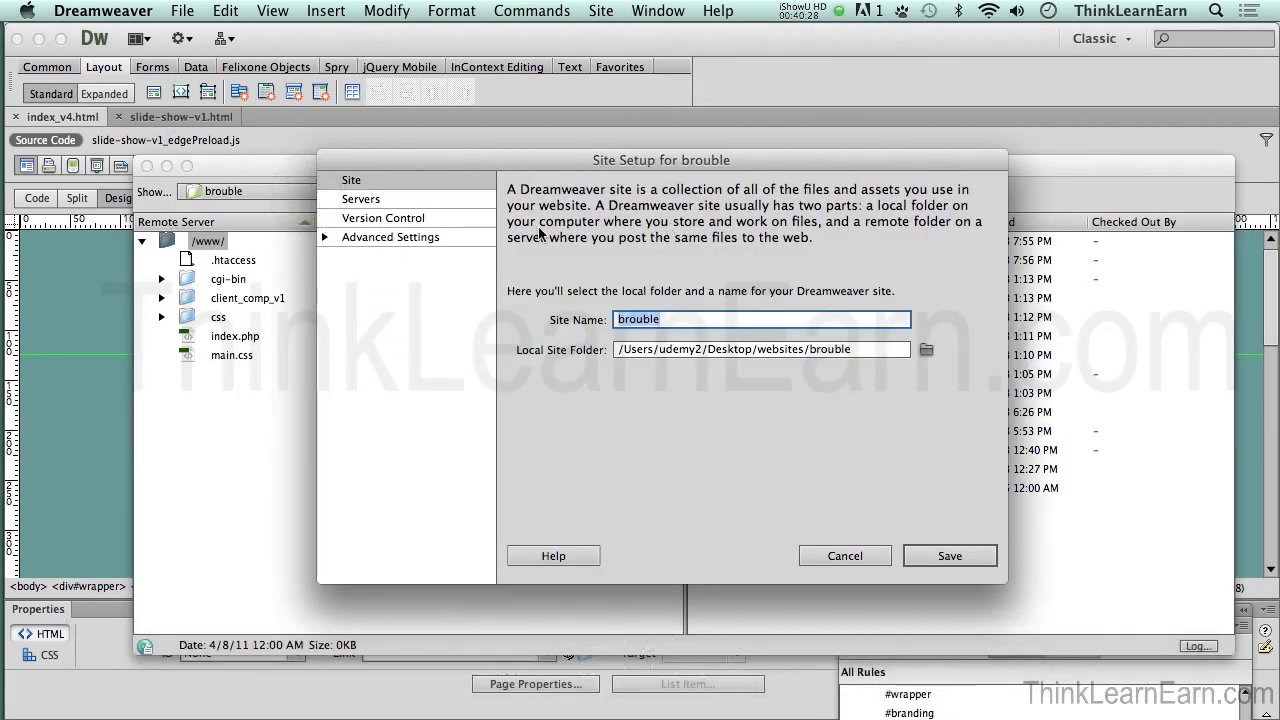
{"action": "left_click", "coordinate": [430, 201]}
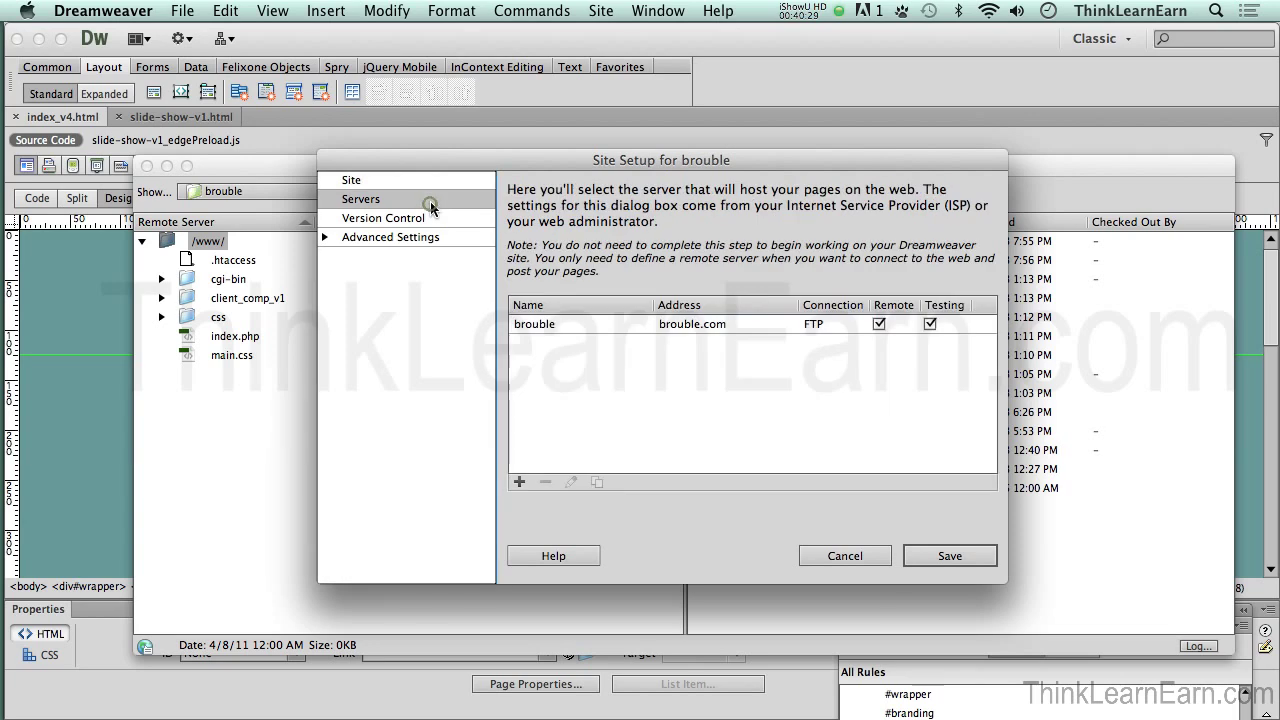
{"action": "left_click", "coordinate": [930, 323]}
{"action": "left_click", "coordinate": [930, 323]}
{"action": "left_click", "coordinate": [942, 556]}
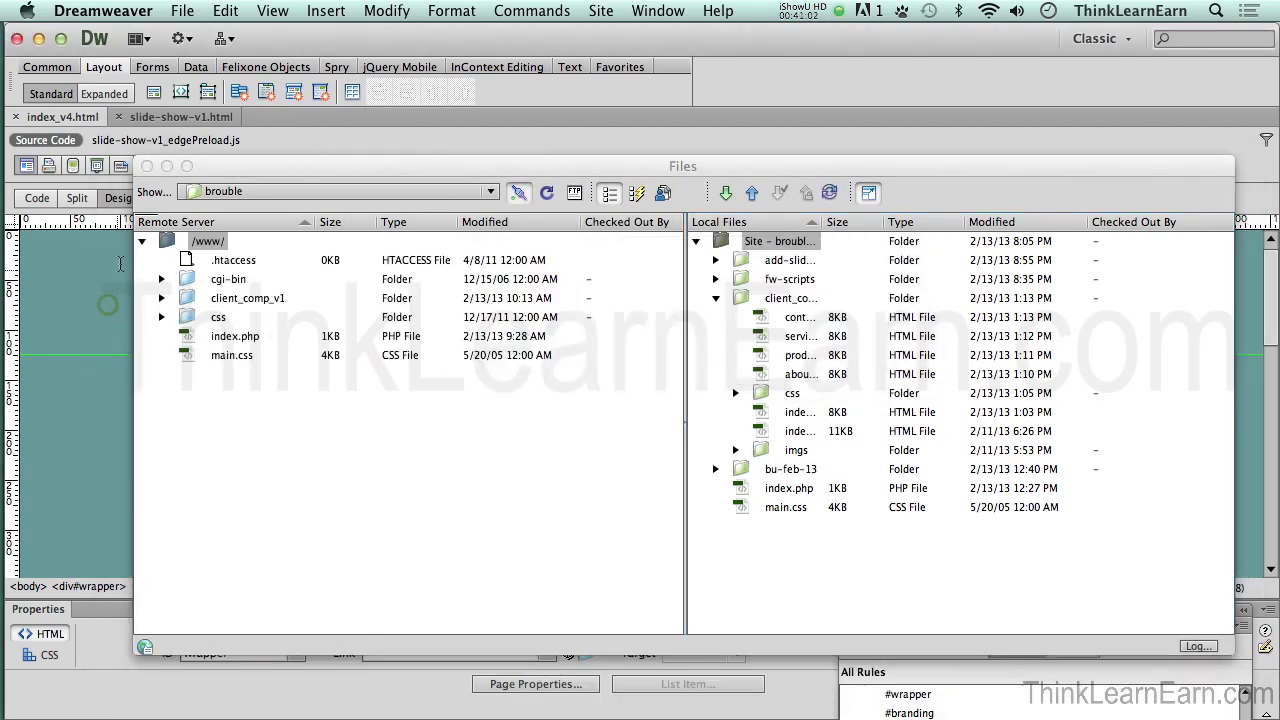
{"action": "left_click", "coordinate": [313, 392]}
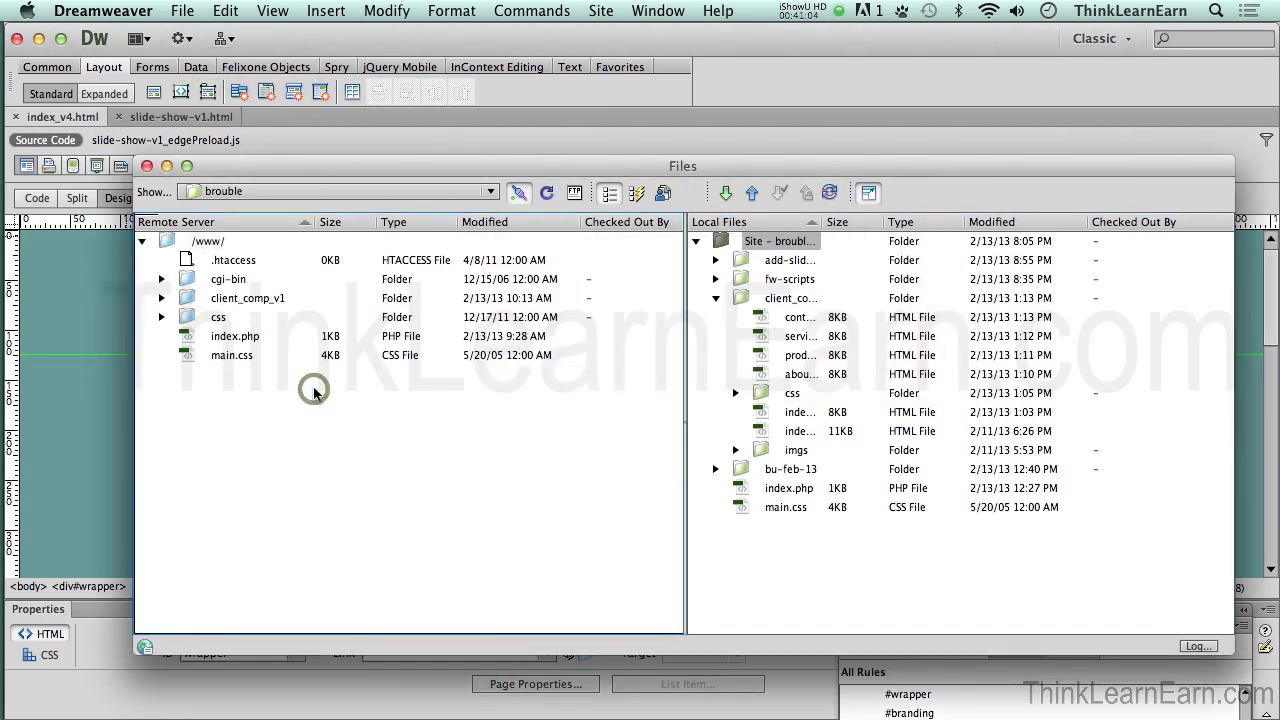
{"action": "key", "text": "super+shift+f"}
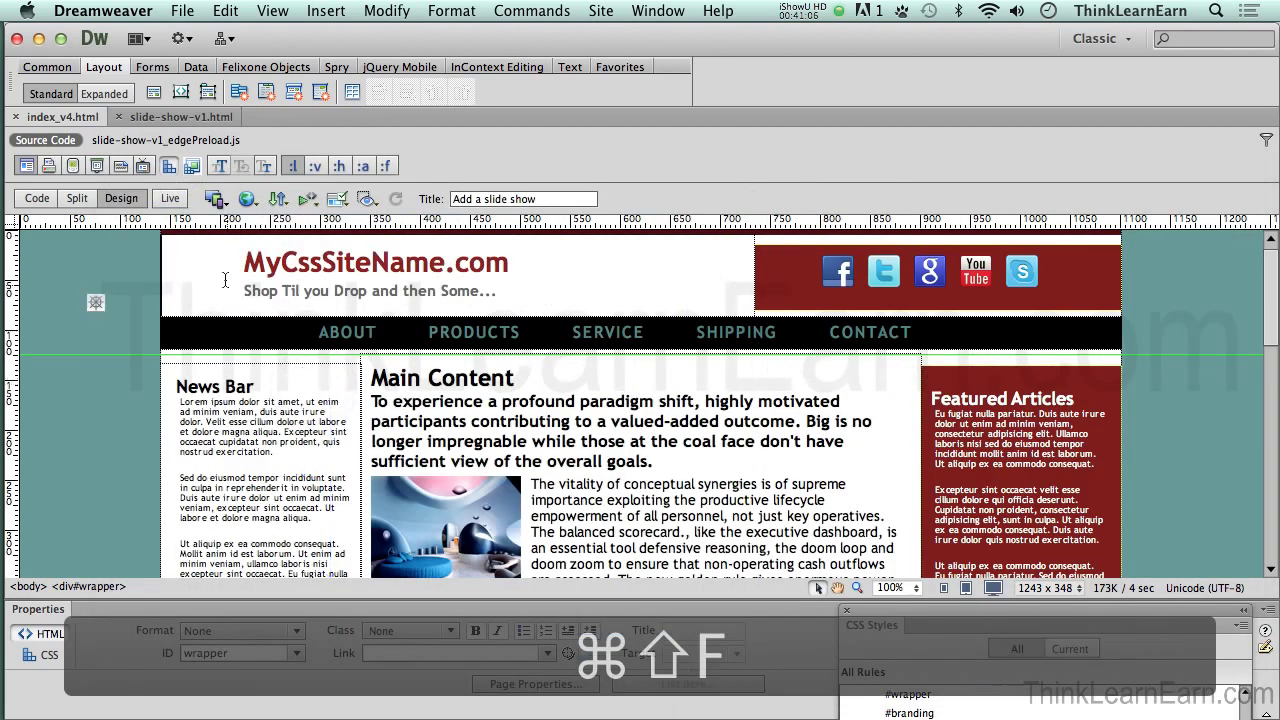
Step: Preview index_v4.html in Firefox and watch the slide show run below the navigation
{"action": "left_click", "coordinate": [182, 10]}
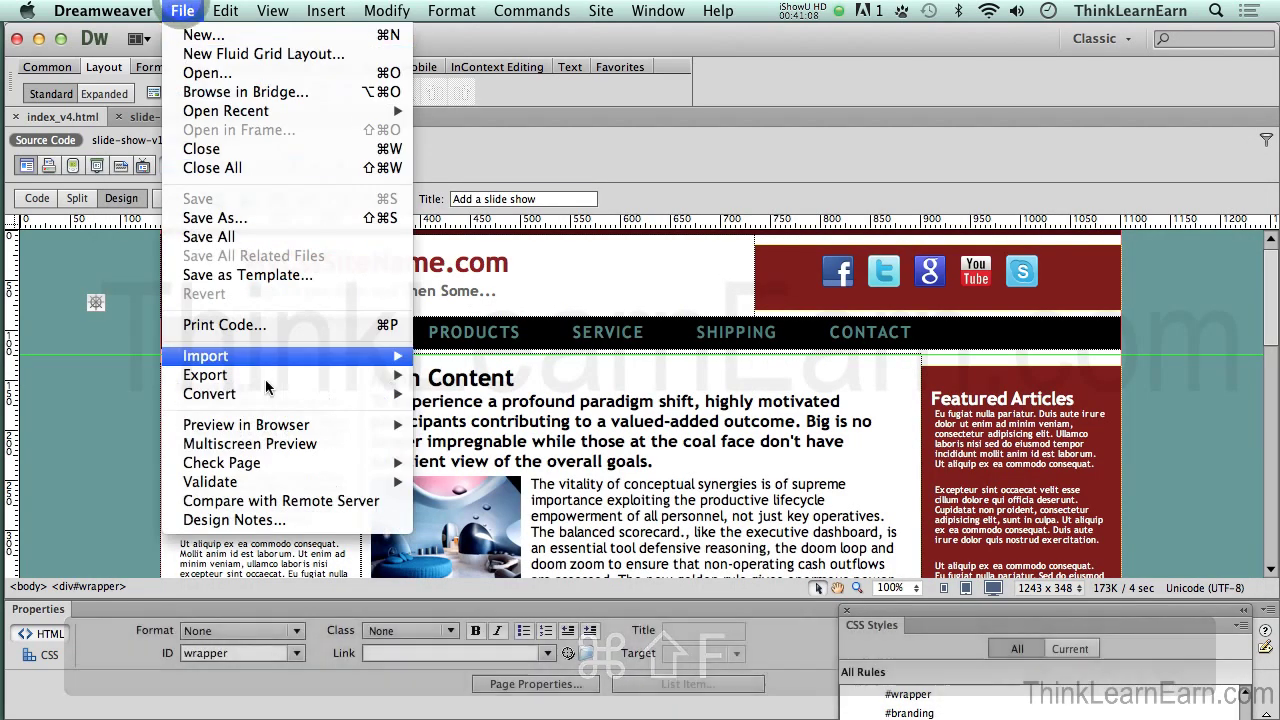
{"action": "mouse_move", "coordinate": [288, 428]}
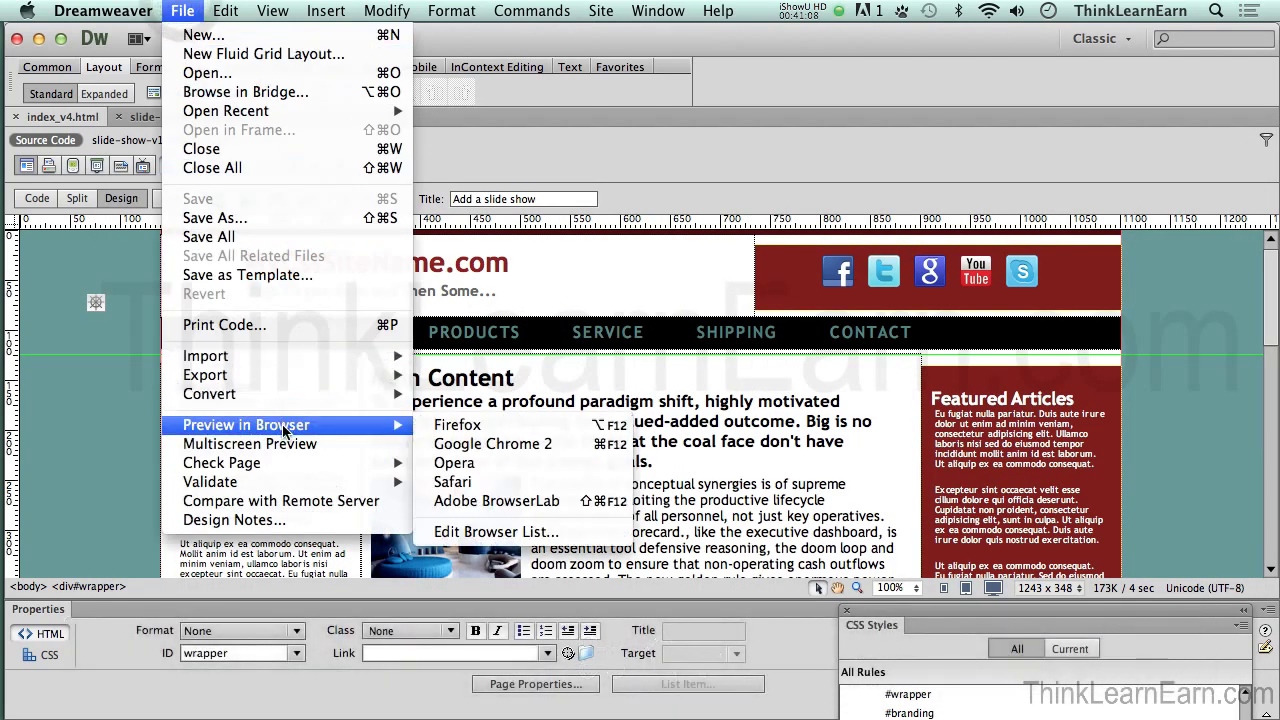
{"action": "left_click", "coordinate": [466, 425]}
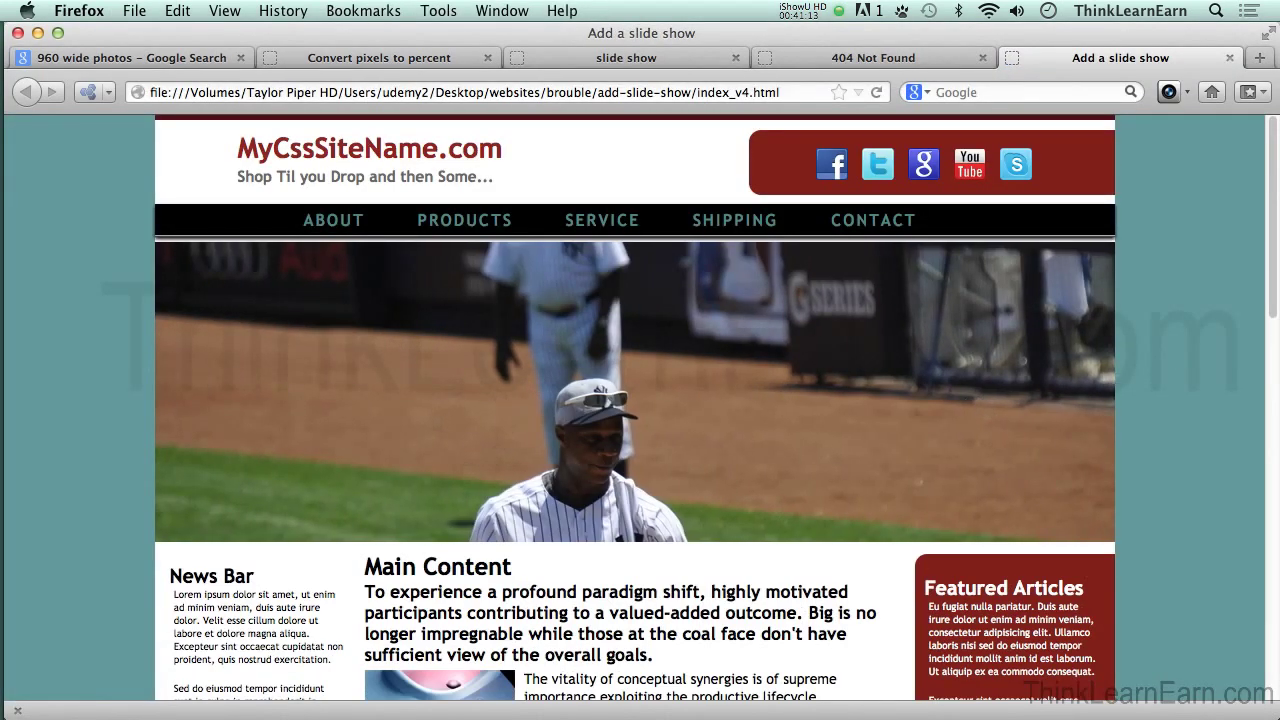
{"action": "left_click_drag", "start_coordinate": [1272, 395], "coordinate": [1262, 320]}
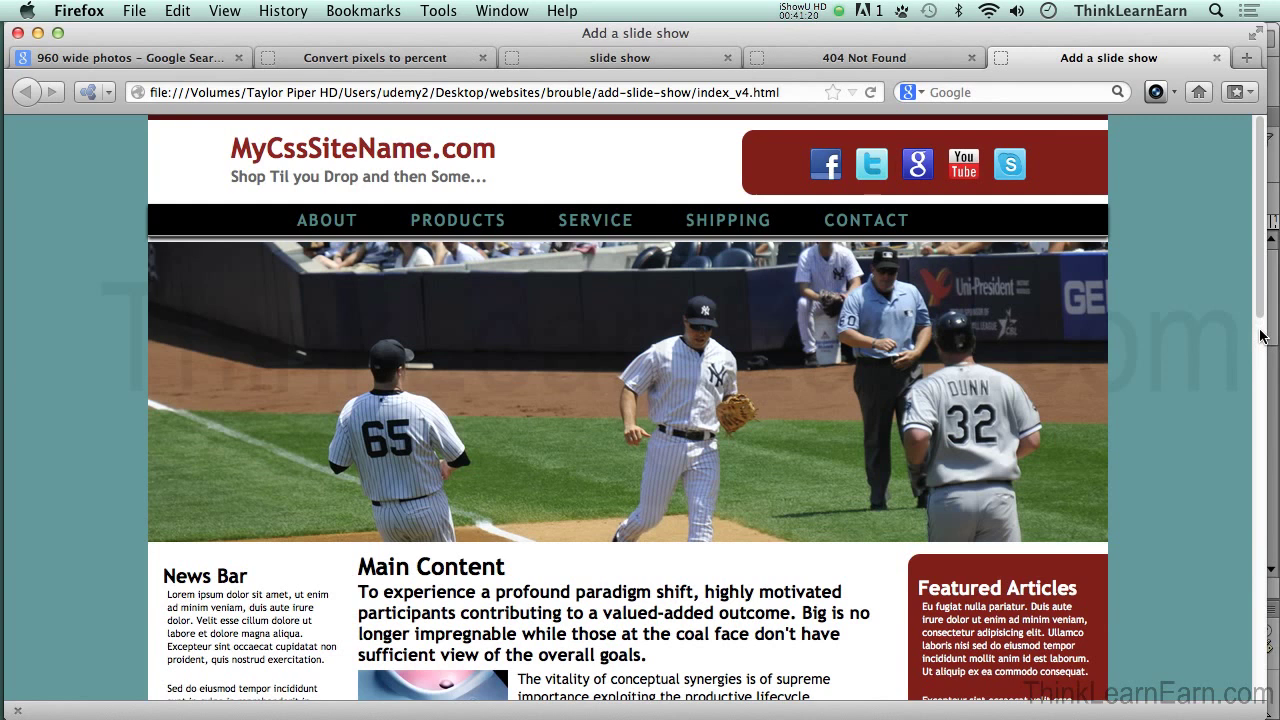
{"action": "left_click_drag", "start_coordinate": [1268, 363], "coordinate": [1279, 360]}
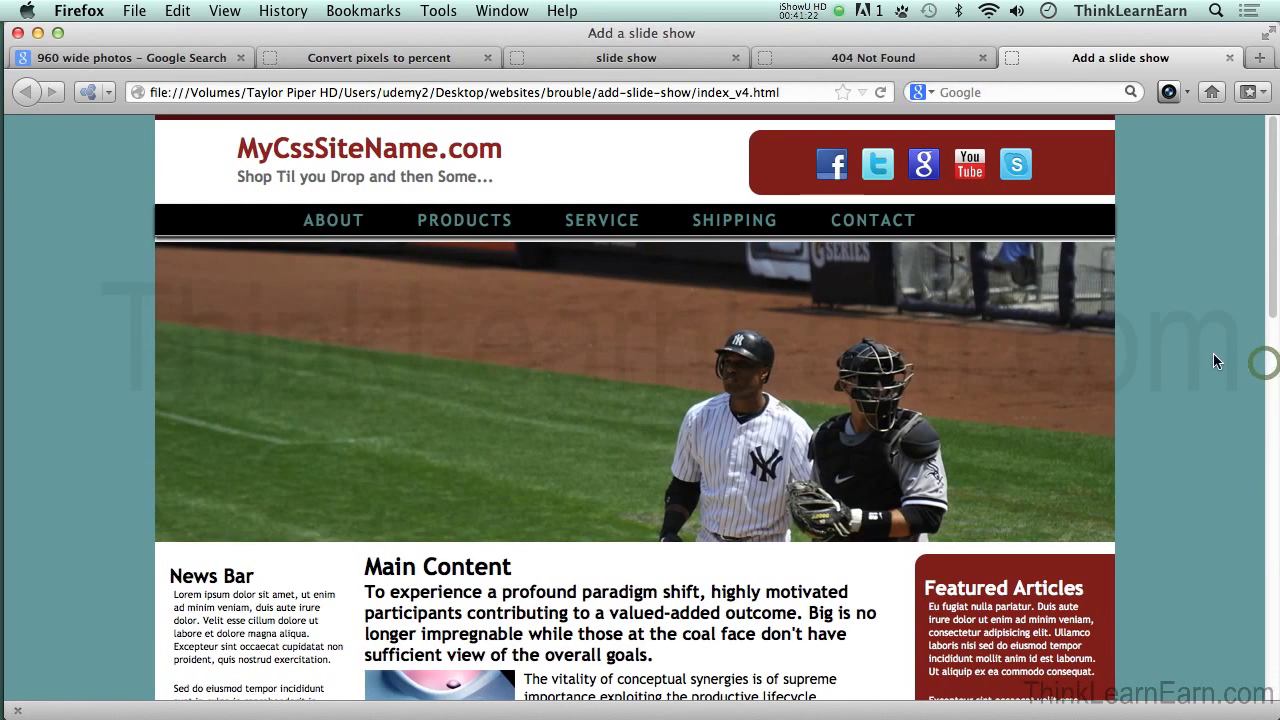